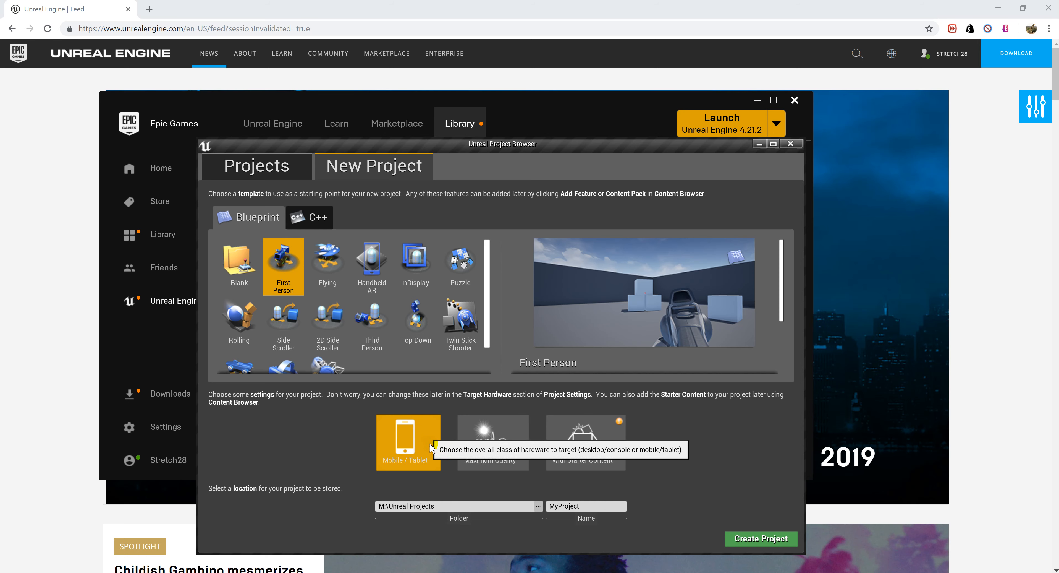
Step: Configure the new First Person project for Scalable 3D or 2D, Desktop / Console hardware and With Starter Content, and select its name field
{"action": "left_click", "coordinate": [496, 438]}
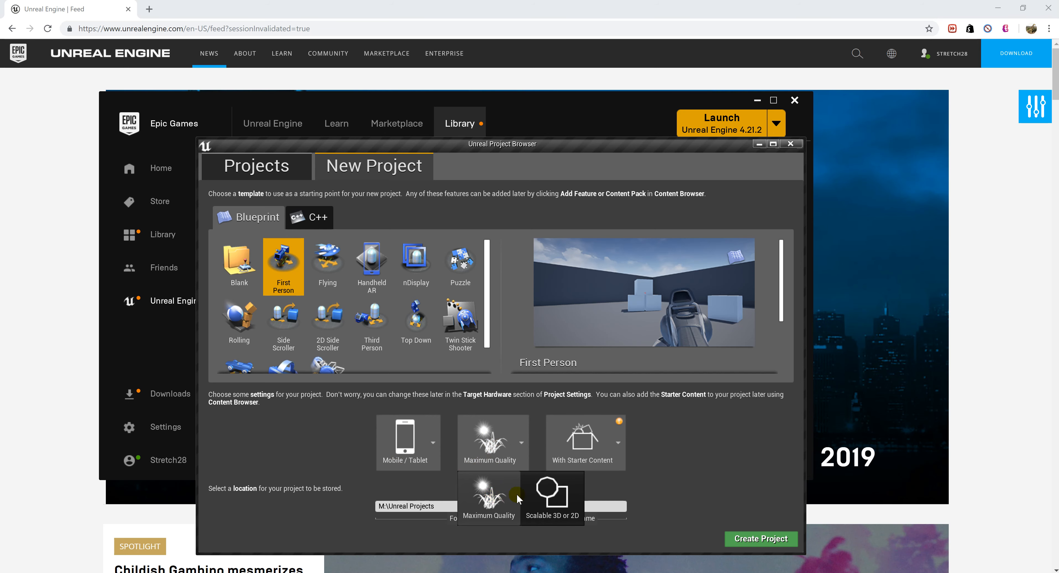
{"action": "left_click", "coordinate": [565, 502]}
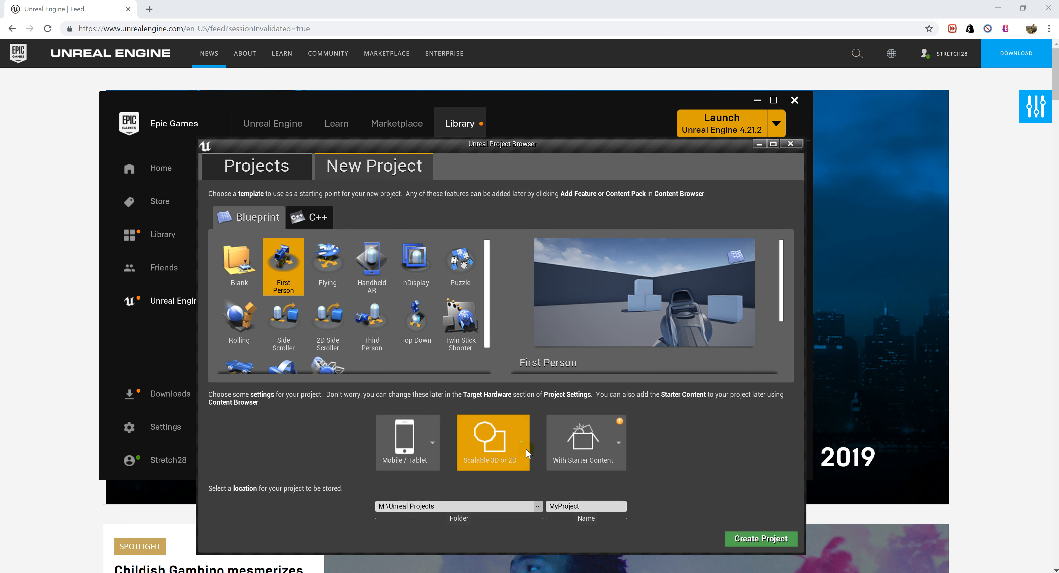
{"action": "left_click", "coordinate": [405, 441]}
{"action": "left_click", "coordinate": [409, 499]}
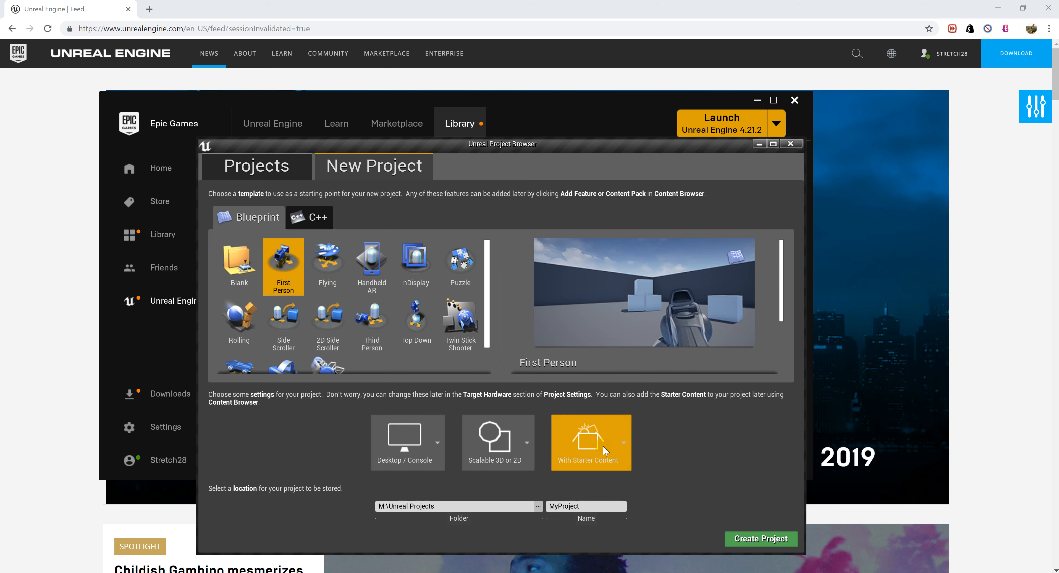
{"action": "left_click", "coordinate": [608, 442]}
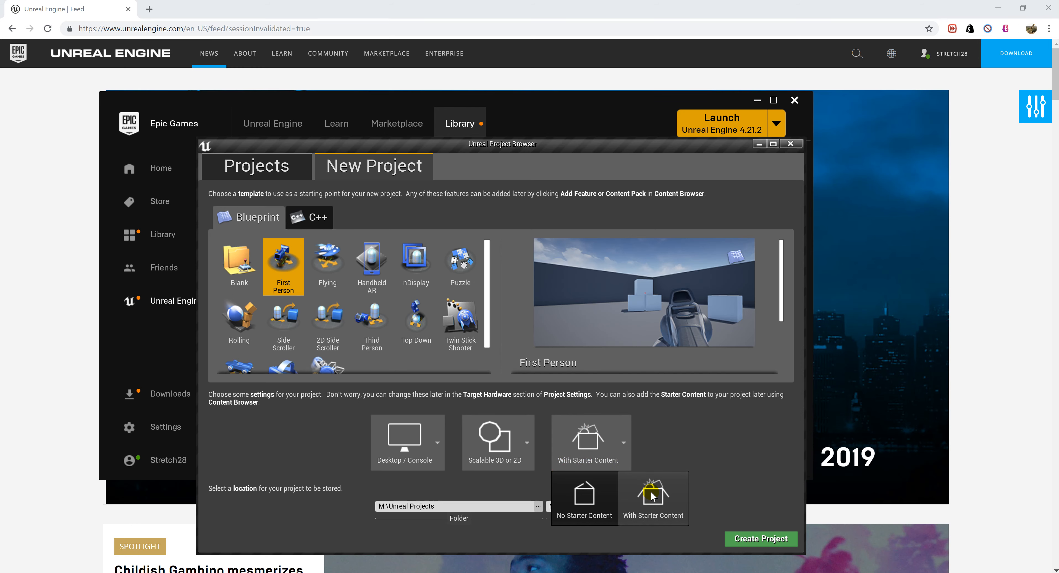
{"action": "left_click", "coordinate": [658, 439]}
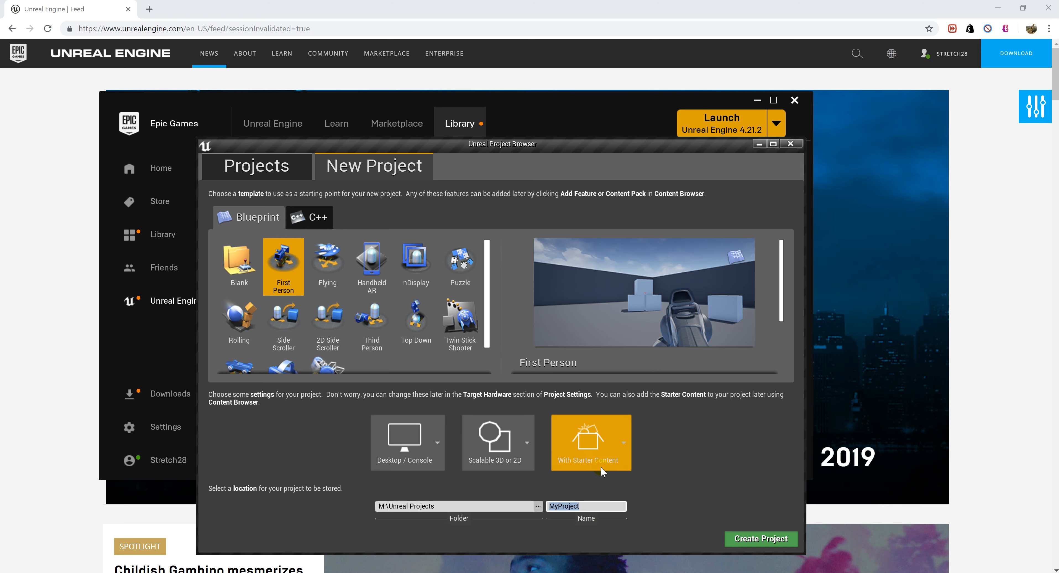
{"action": "left_click", "coordinate": [587, 503]}
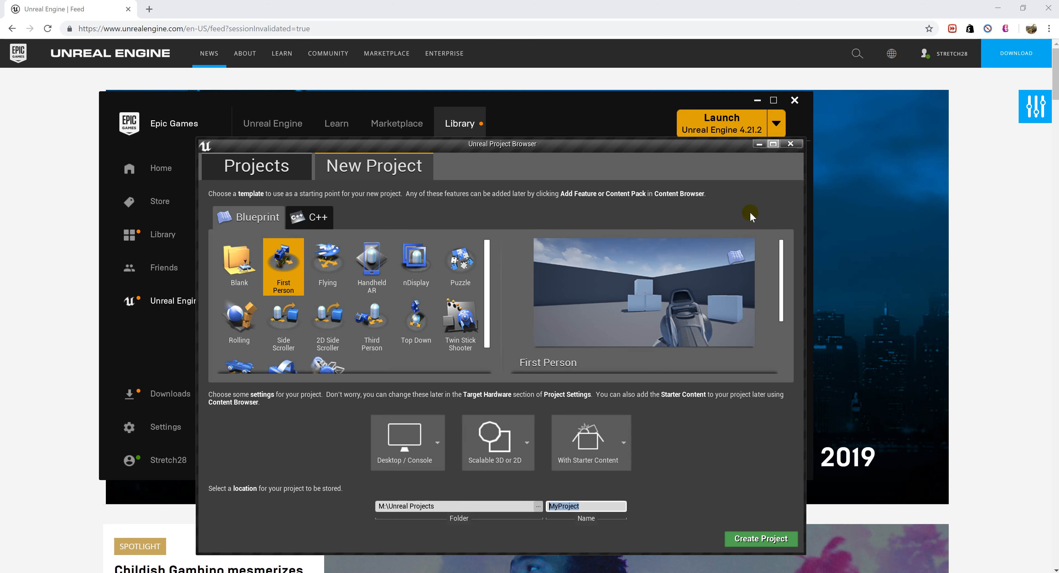
Step: Switch to the open UnrealTutorial1 project in the Unreal Editor and enlarge the viewport by shrinking the Content Browser and the outliner and details column
{"action": "mouse_move", "coordinate": [366, 571]}
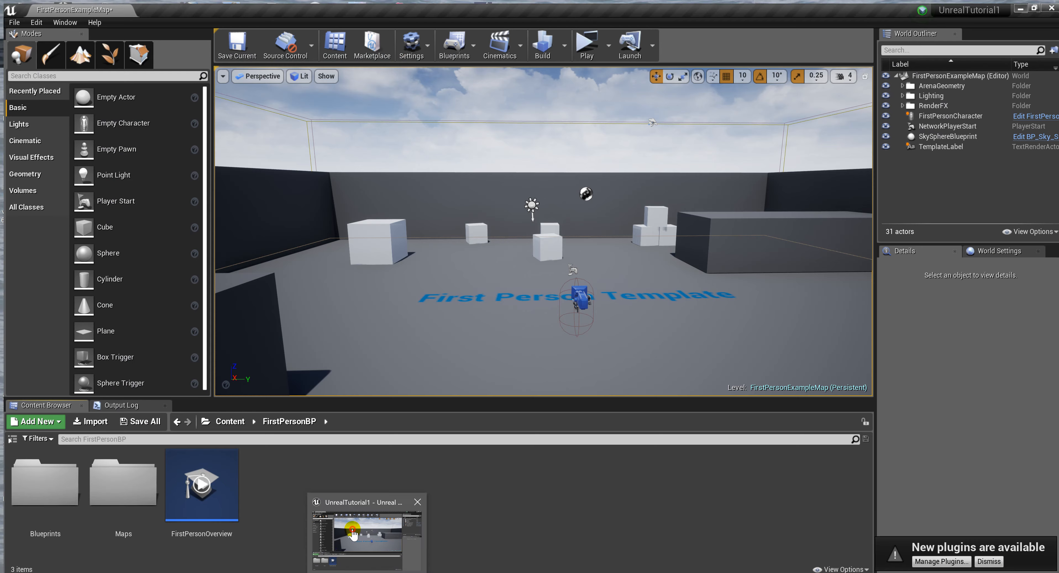
{"action": "left_click", "coordinate": [355, 533]}
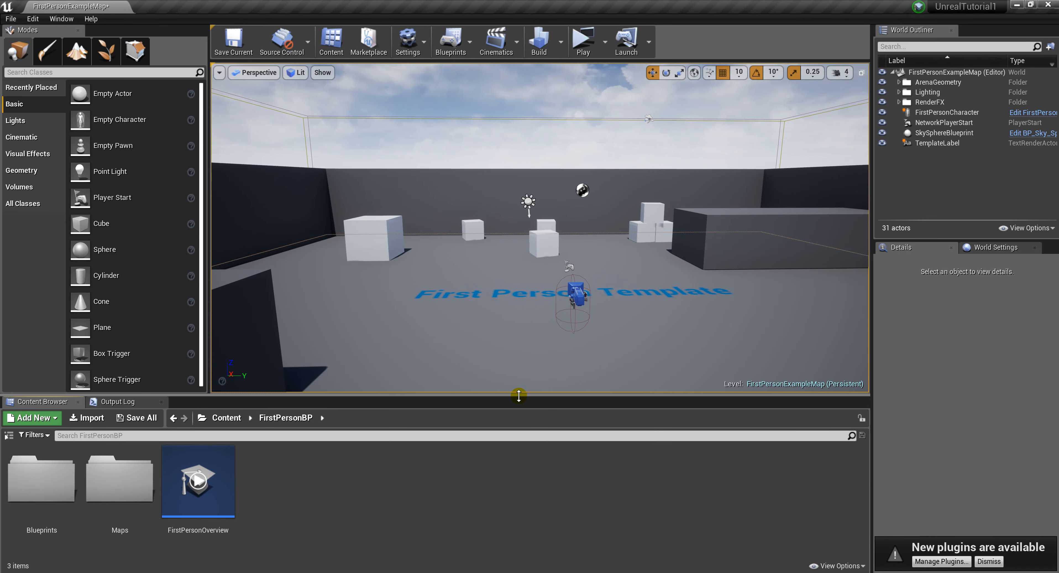
{"action": "left_click_drag", "start_coordinate": [521, 413], "coordinate": [521, 450]}
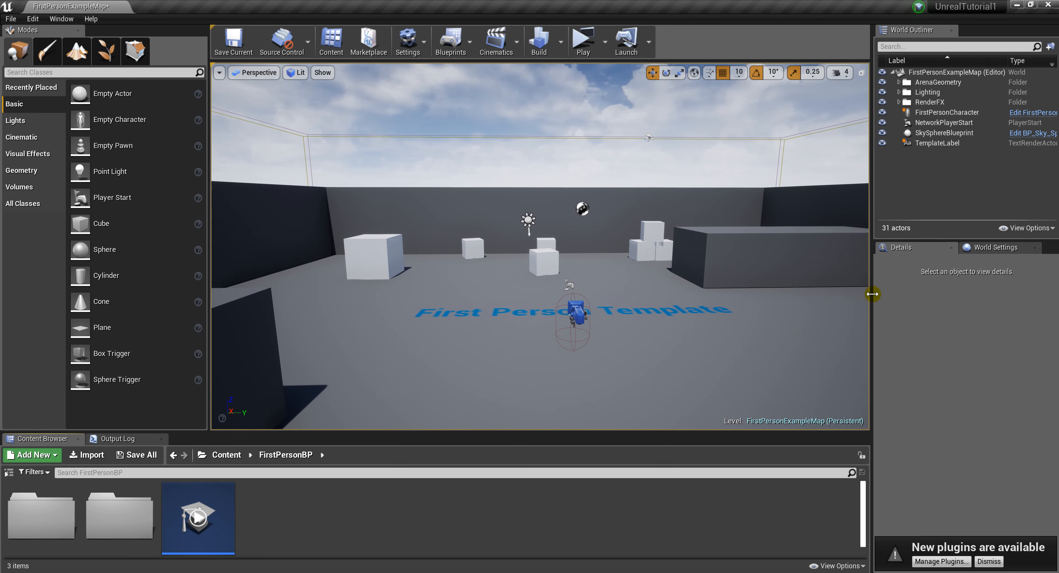
{"action": "left_click_drag", "start_coordinate": [871, 297], "coordinate": [878, 297]}
Step: Look around and fly the camera forward, backward and sideways through the First Person Template arena in the perspective viewport
{"action": "right_click_drag", "start_coordinate": [627, 288], "coordinate": [654, 270]}
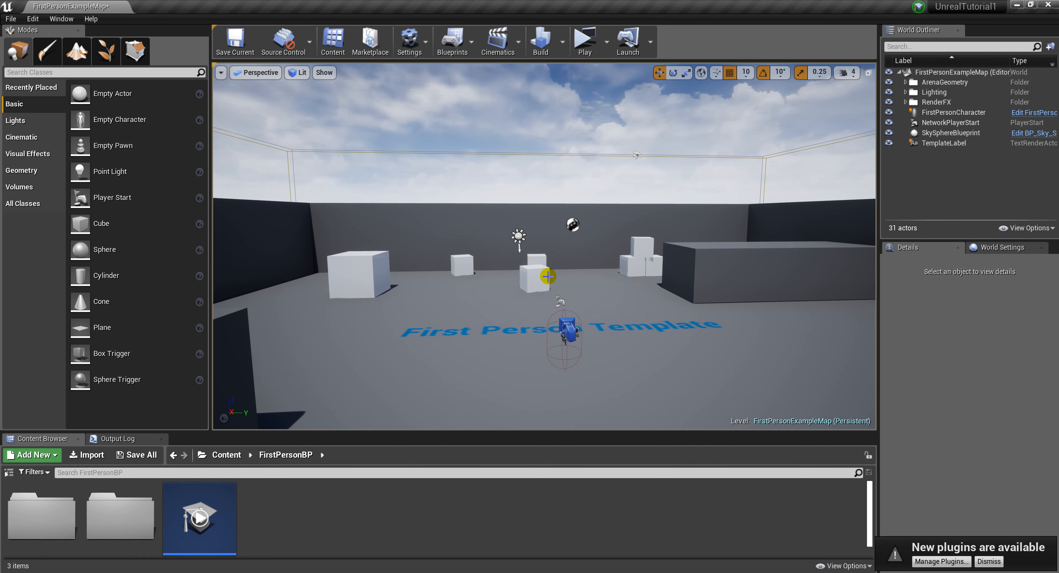
{"action": "right_click_drag", "start_coordinate": [544, 247], "coordinate": [623, 240]}
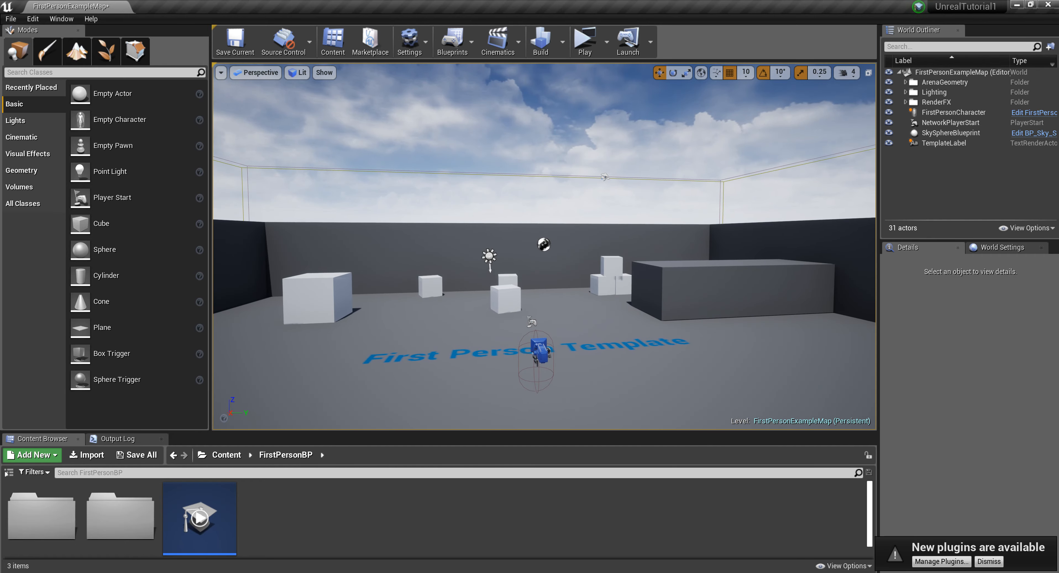
{"action": "right_click_drag", "start_coordinate": [623, 240], "coordinate": [25, 247]}
{"action": "key", "text": "a"}
{"action": "key", "text": "d"}
{"action": "key", "text": "a"}
{"action": "key", "text": "w"}
{"action": "key", "text": "s"}
{"action": "key", "text": "w"}
{"action": "key", "text": "d"}
{"action": "key", "text": "a"}
{"action": "key", "text": "w"}
{"action": "key", "text": "d"}
{"action": "key", "text": "s"}
{"action": "key", "text": "d"}
{"action": "right_click_drag", "start_coordinate": [491, 320], "coordinate": [465, 310]}
{"action": "right_click_drag", "start_coordinate": [612, 284], "coordinate": [468, 278]}
{"action": "key", "text": "s"}
{"action": "key", "text": "w"}
{"action": "key", "text": "a"}
{"action": "key", "text": "d"}
{"action": "key", "text": "w"}
{"action": "key", "text": "s"}
{"action": "key", "text": "a"}
{"action": "key", "text": "w"}
{"action": "key", "text": "w"}
{"action": "key", "text": "s"}
{"action": "key", "text": "s"}
{"action": "right_click_drag", "start_coordinate": [740, 160], "coordinate": [734, 161]}
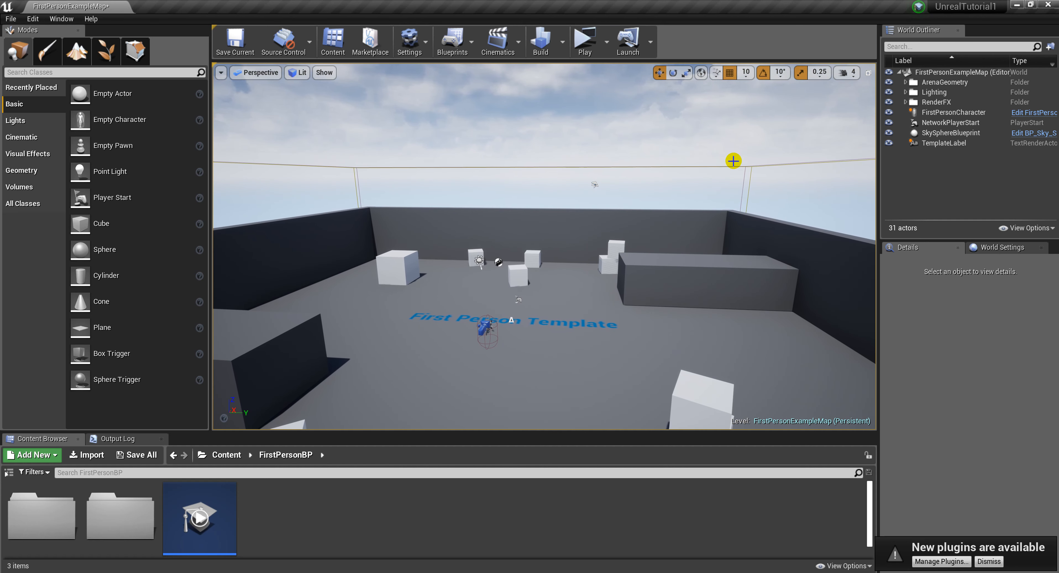
Step: Lower the viewport camera speed to 1 and test flying through the arena
{"action": "left_click", "coordinate": [846, 76]}
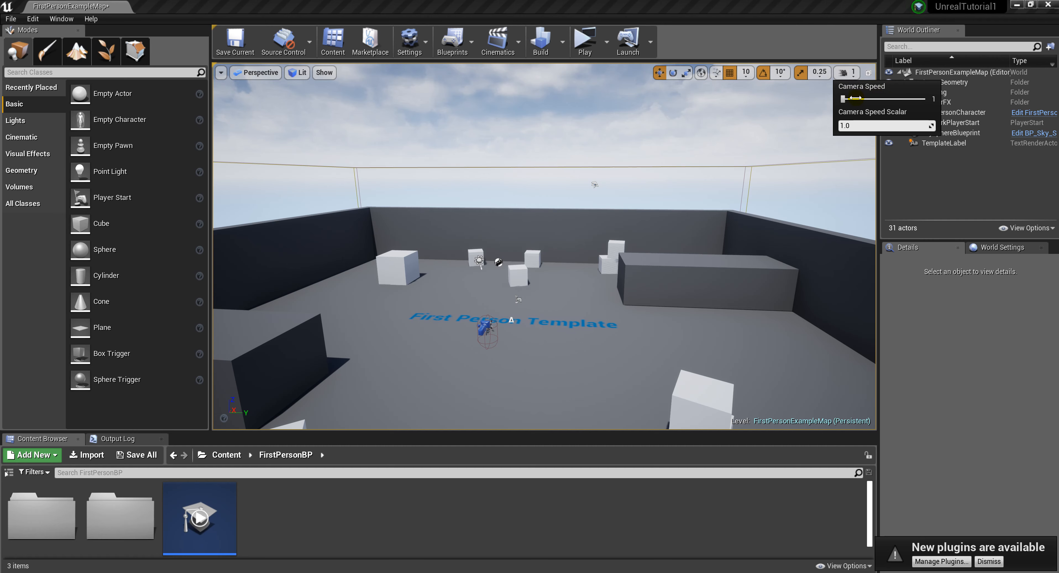
{"action": "right_click_drag", "start_coordinate": [681, 227], "coordinate": [709, 249]}
{"action": "key", "text": "w"}
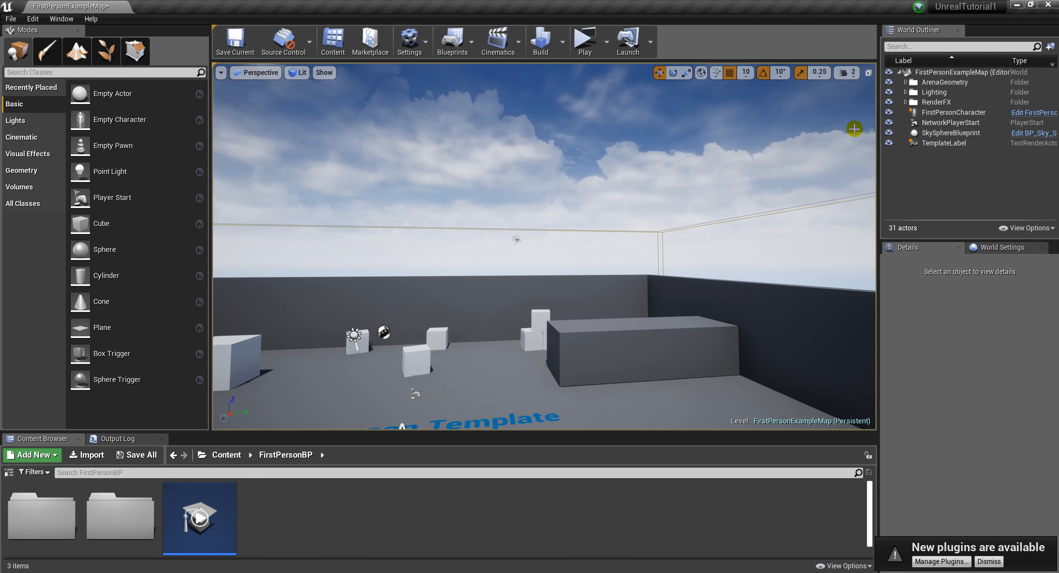
Step: Set the viewport camera speed to 4 and test flying over the arena
{"action": "left_click", "coordinate": [852, 77]}
{"action": "left_click_drag", "start_coordinate": [920, 102], "coordinate": [882, 101]}
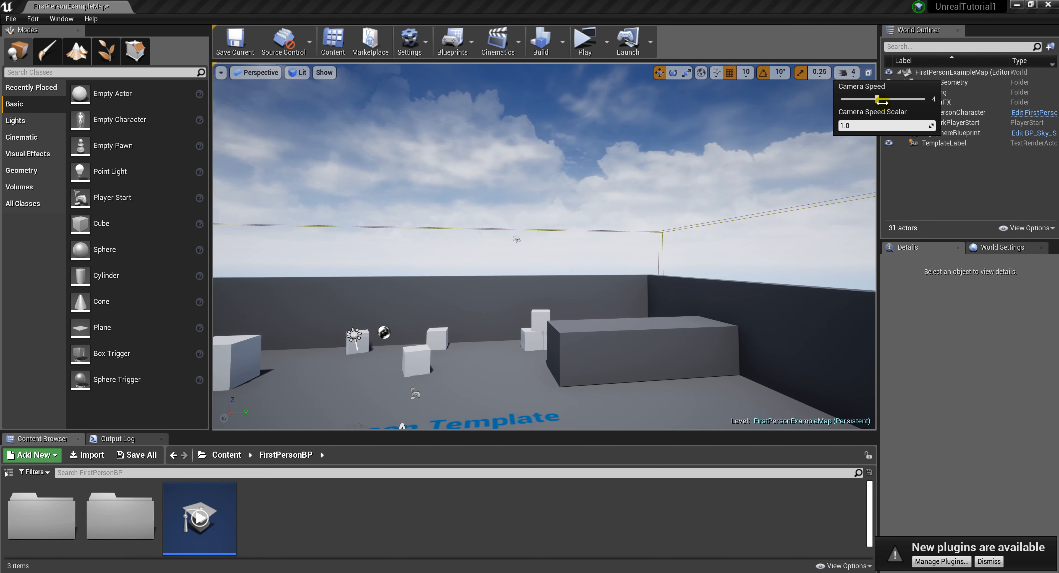
{"action": "right_click_drag", "start_coordinate": [655, 253], "coordinate": [662, 231]}
{"action": "key", "text": "s"}
{"action": "left_click", "coordinate": [846, 73]}
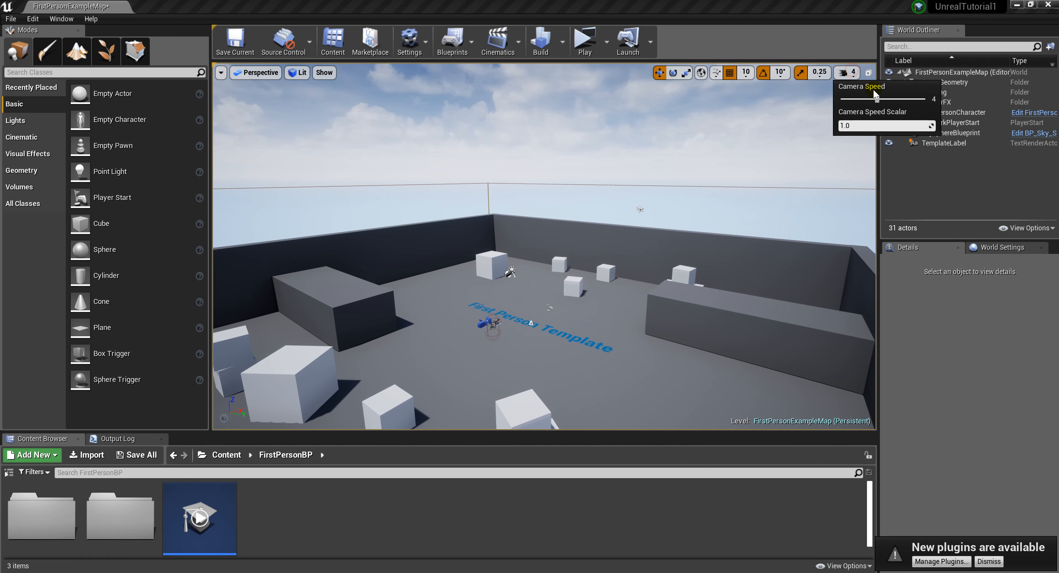
{"action": "right_click_drag", "start_coordinate": [687, 170], "coordinate": [732, 155]}
{"action": "key", "text": "w"}
{"action": "right_click_drag", "start_coordinate": [662, 283], "coordinate": [622, 317]}
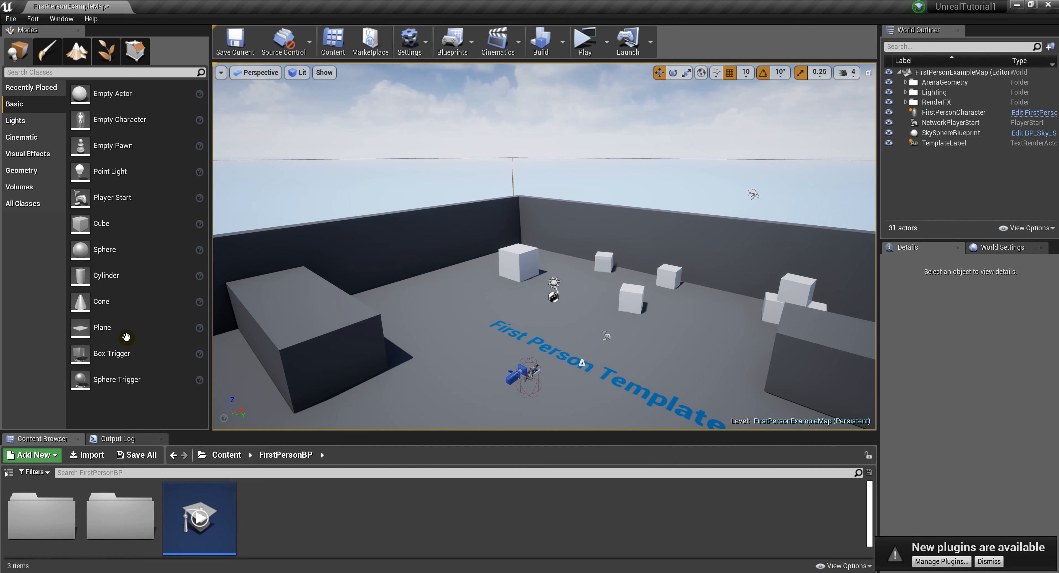
Step: Make the Content Browser slightly taller and switch the viewport to the Top orthographic view, showing the whole arena
{"action": "left_click_drag", "start_coordinate": [305, 431], "coordinate": [304, 416]}
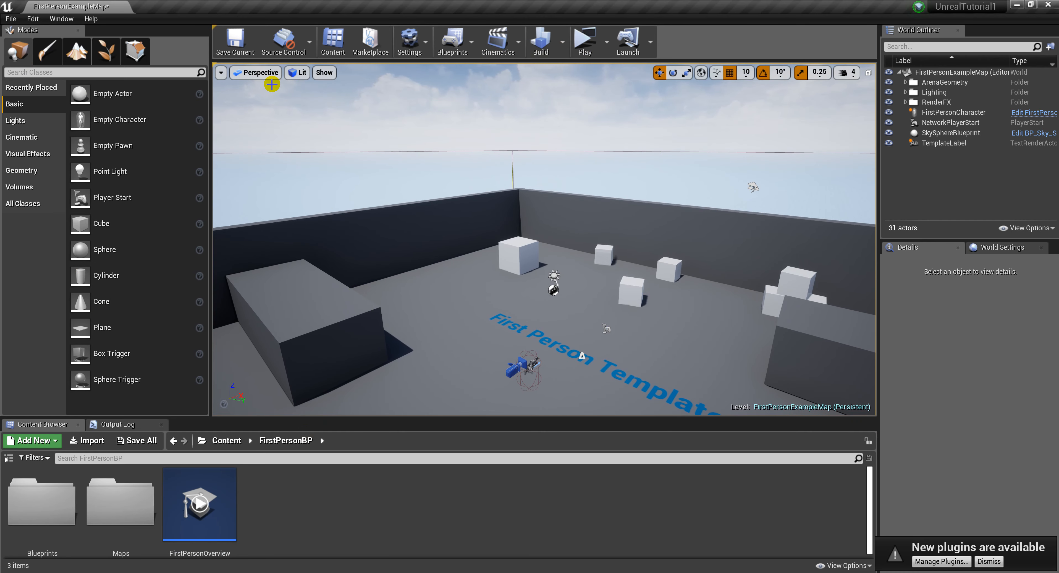
{"action": "left_click", "coordinate": [259, 73]}
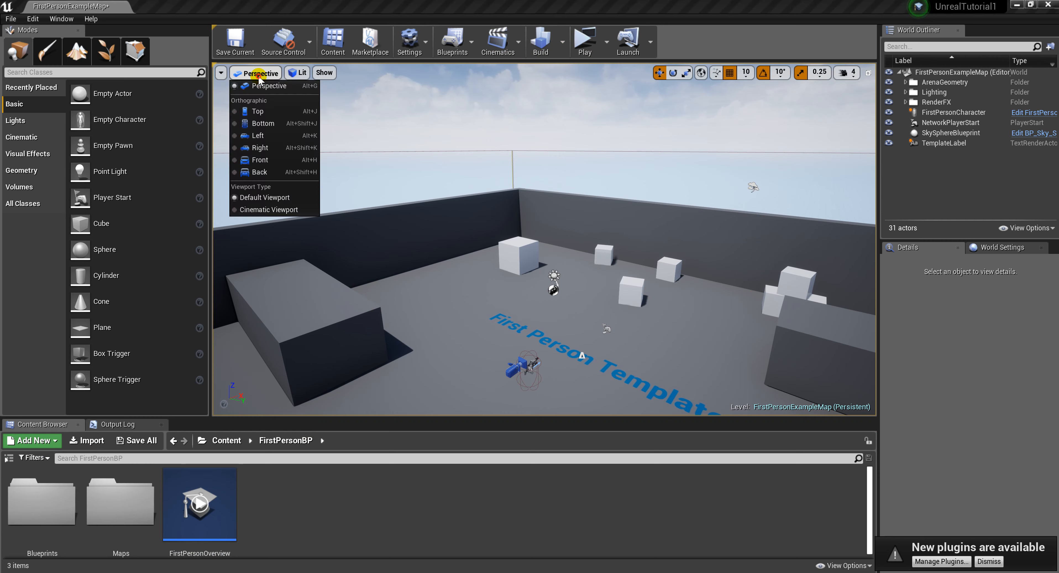
{"action": "left_click", "coordinate": [258, 112]}
{"action": "scroll", "coordinate": [411, 190], "scroll_direction": "down", "scroll_amount": 10}
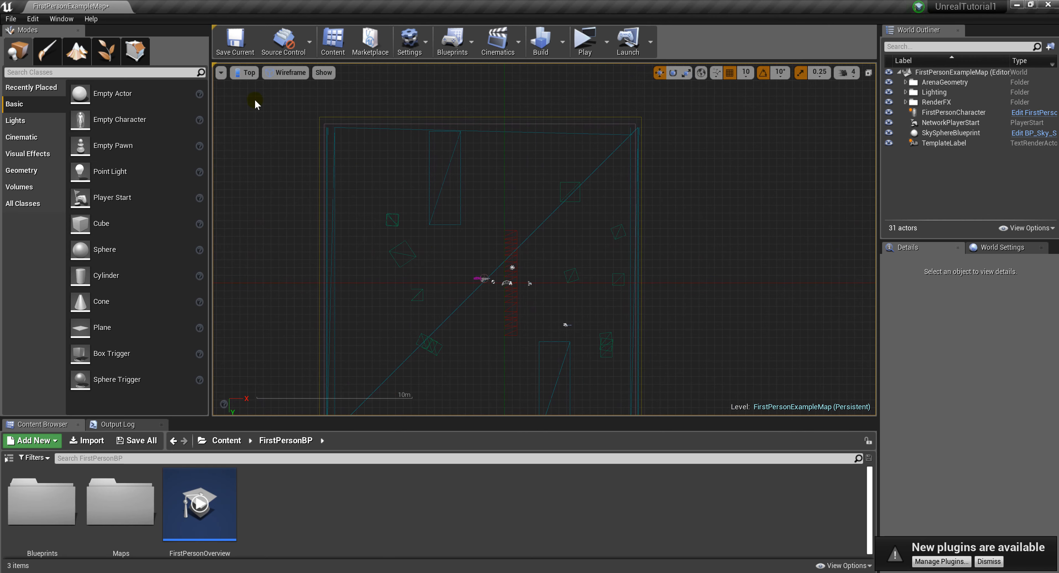
Step: Switch the viewport to the Bottom orthographic view
{"action": "left_click", "coordinate": [246, 73]}
{"action": "left_click", "coordinate": [257, 111]}
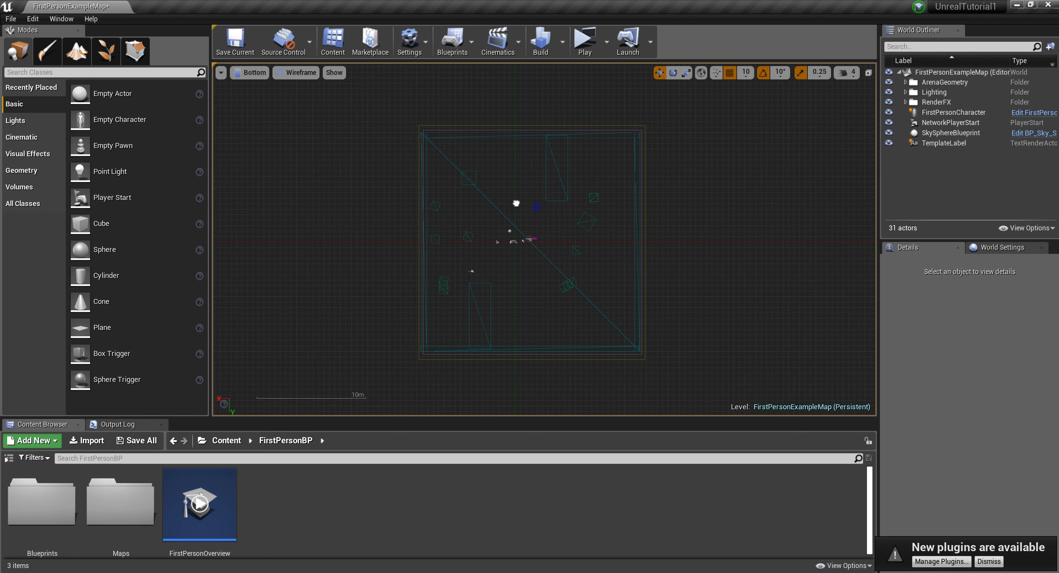
{"action": "left_click", "coordinate": [250, 73]}
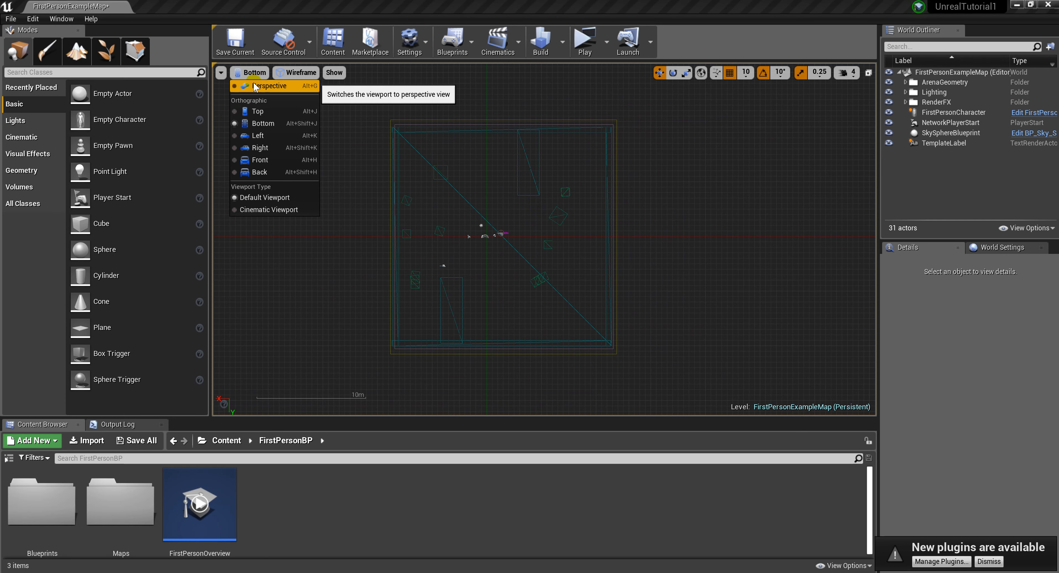
Step: Preview the Bottom view in the Lit and Unlit view modes and return it to Wireframe
{"action": "left_click", "coordinate": [291, 74]}
{"action": "left_click", "coordinate": [292, 74]}
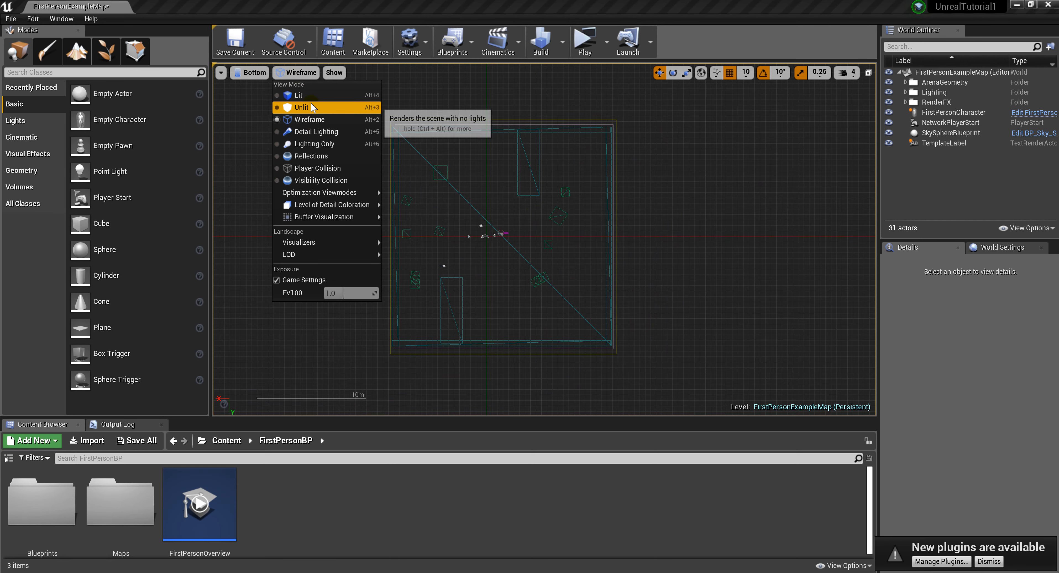
{"action": "left_click", "coordinate": [310, 96]}
{"action": "left_click", "coordinate": [290, 74]}
{"action": "left_click", "coordinate": [300, 107]}
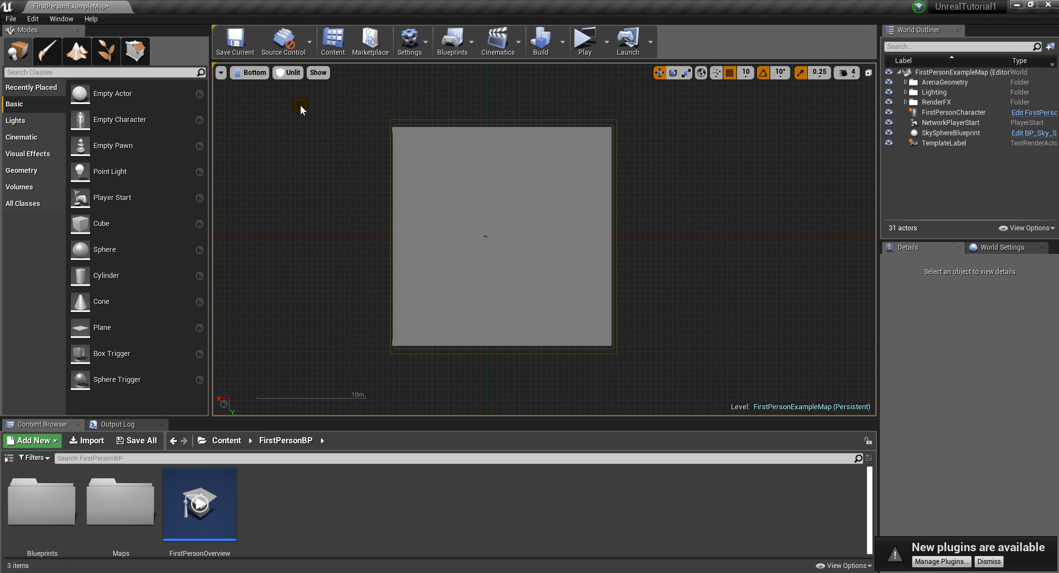
{"action": "left_click", "coordinate": [290, 73]}
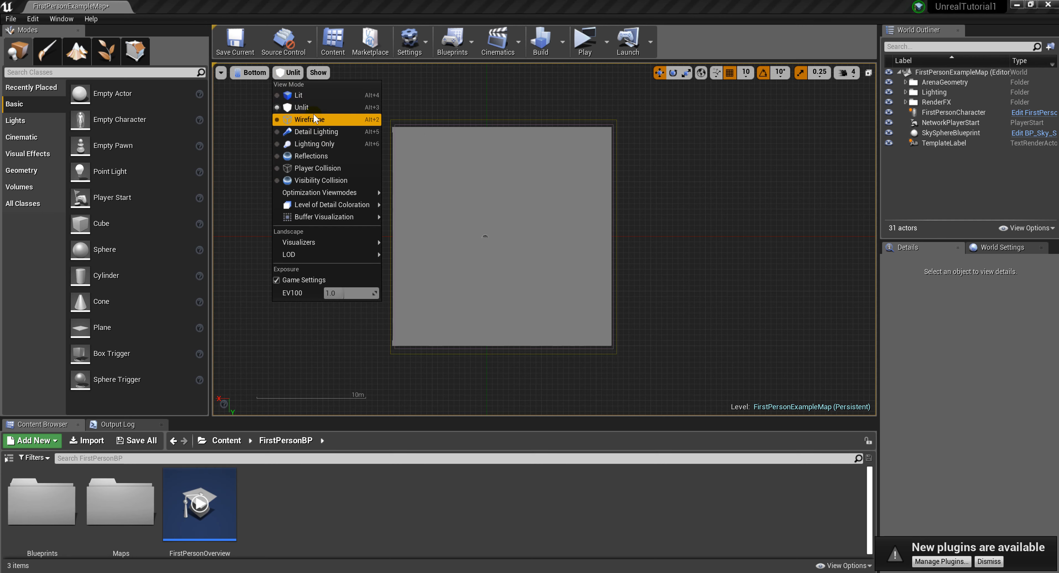
{"action": "left_click", "coordinate": [313, 118]}
Step: Select BigWall2 in the Bottom wireframe view and move it along the X axis to about -576
{"action": "left_click", "coordinate": [251, 72]}
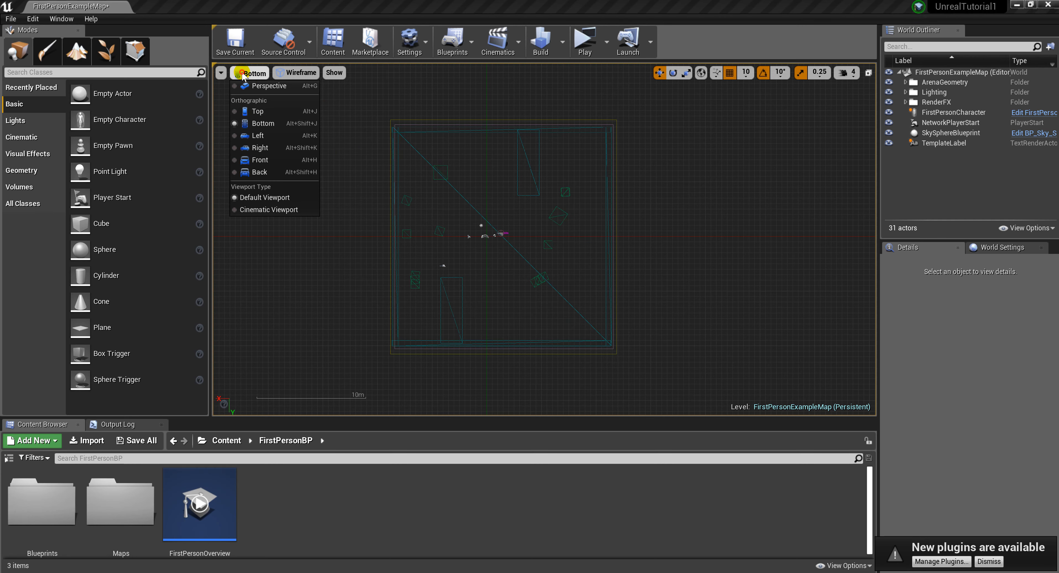
{"action": "right_click", "coordinate": [462, 284]}
{"action": "left_click", "coordinate": [430, 312]}
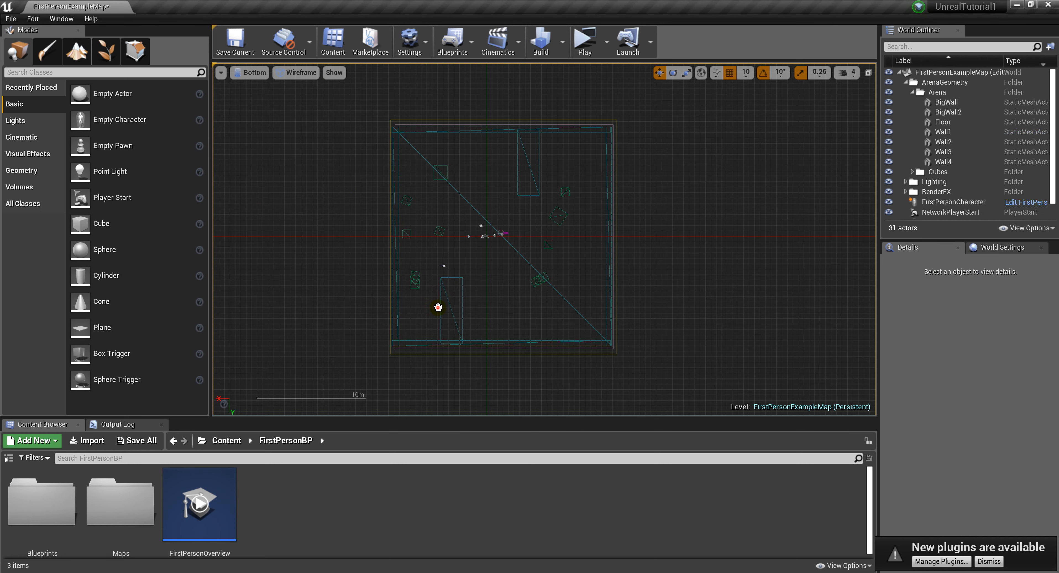
{"action": "left_click", "coordinate": [439, 308]}
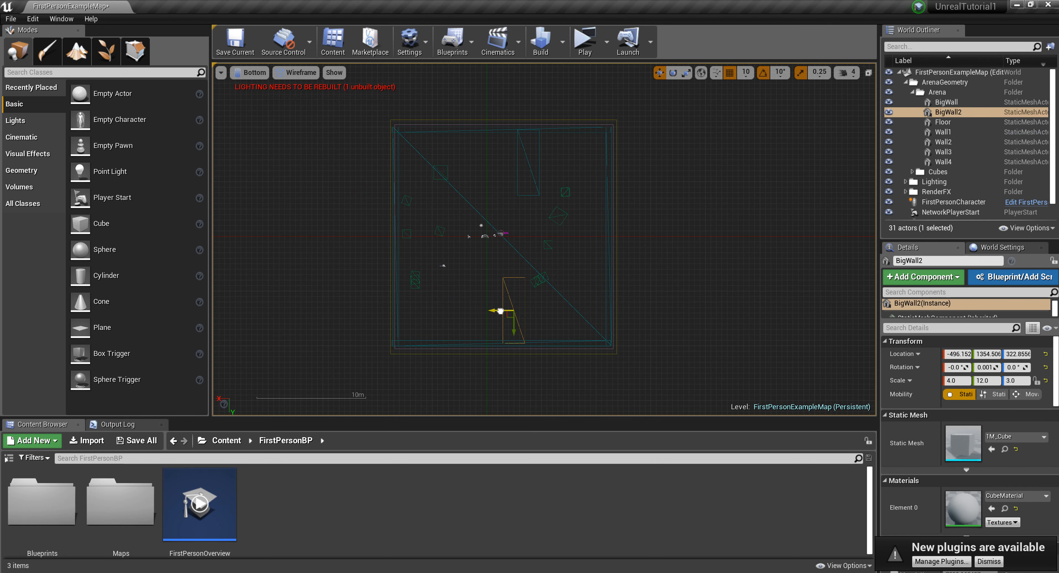
{"action": "scroll", "coordinate": [575, 314], "scroll_direction": "up", "scroll_amount": 8}
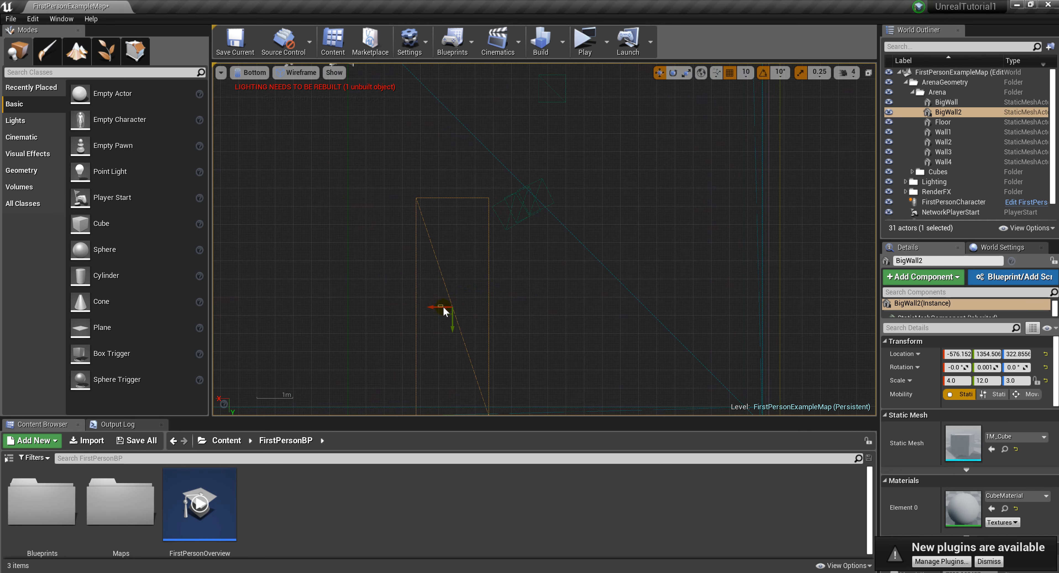
{"action": "left_click_drag", "start_coordinate": [434, 307], "coordinate": [436, 307]}
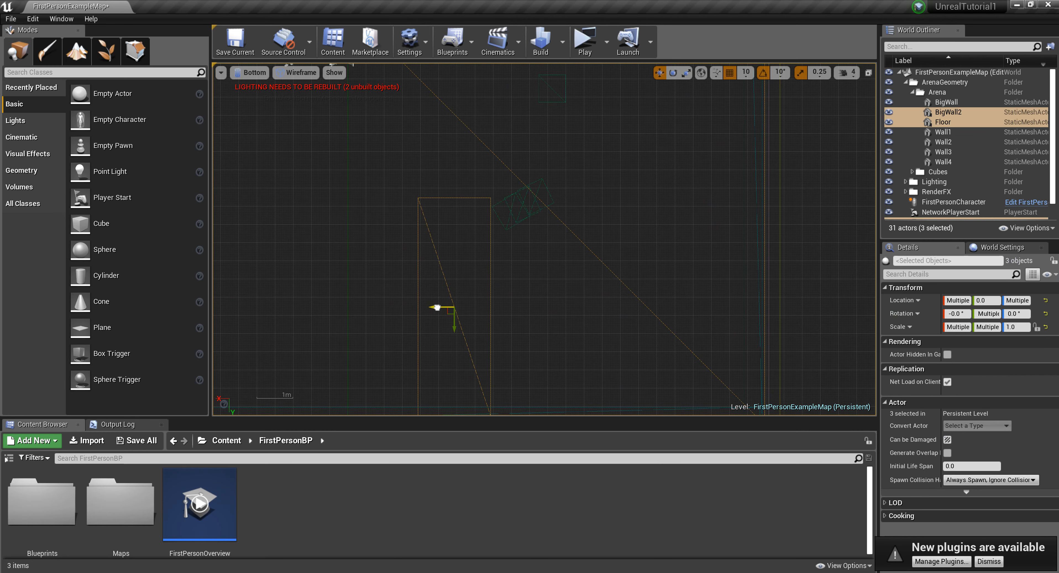
Step: Undo the moves of BigWall2
{"action": "key", "text": "super+x"}
{"action": "key", "text": "Escape"}
{"action": "key", "text": "ctrl+z"}
{"action": "key", "text": "ctrl+z"}
Step: Switch the viewport back to the Perspective view and look at BigWall2 in the arena
{"action": "scroll", "coordinate": [543, 280], "scroll_direction": "down", "scroll_amount": 3}
{"action": "left_click", "coordinate": [250, 72]}
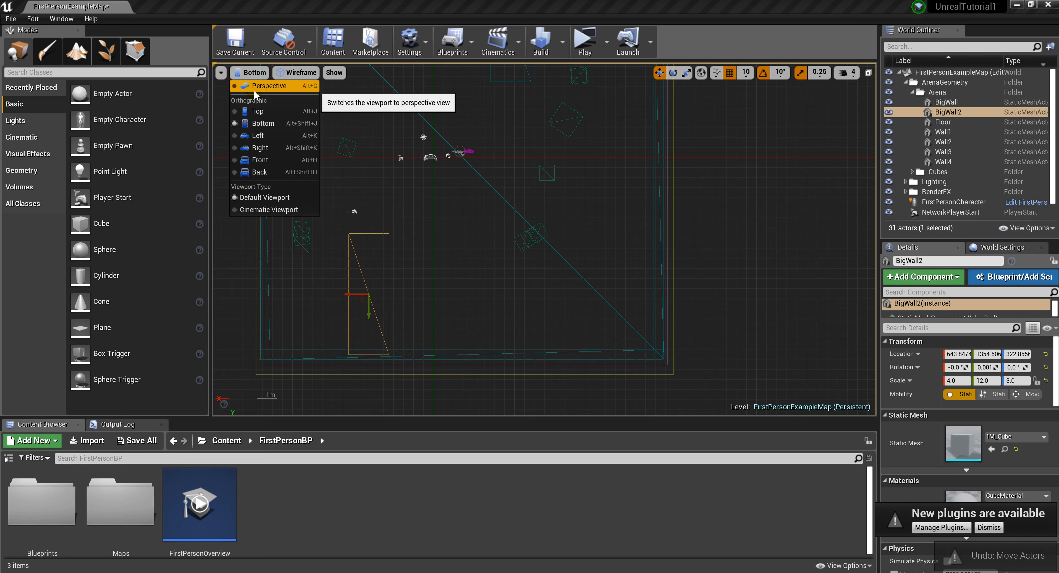
{"action": "left_click", "coordinate": [263, 86]}
{"action": "right_click_drag", "start_coordinate": [539, 250], "coordinate": [571, 280]}
Step: Change the viewport layout to four equal panes and fit the arena in the orthographic views
{"action": "left_click", "coordinate": [220, 73]}
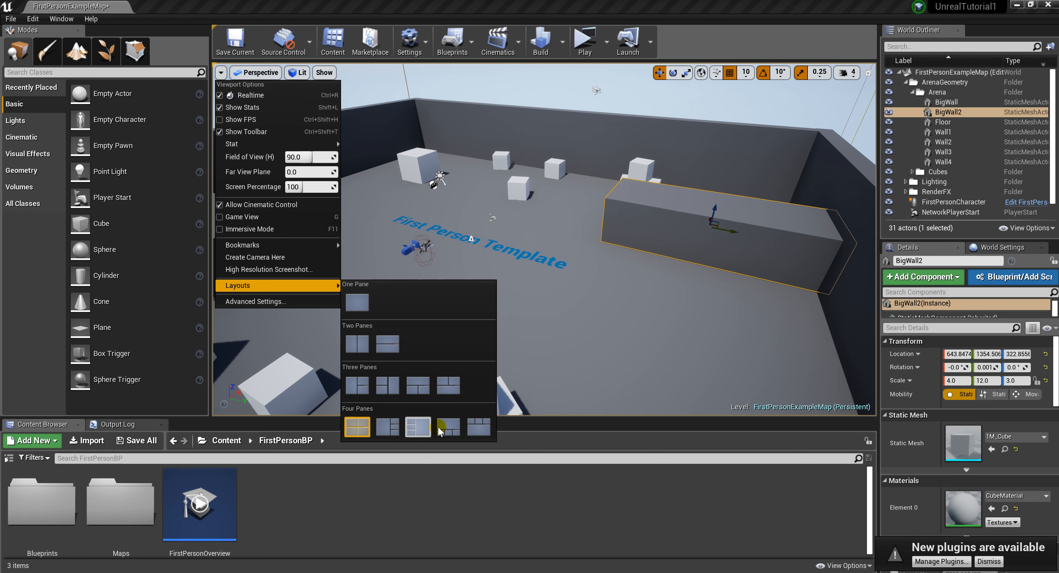
{"action": "left_click", "coordinate": [357, 426]}
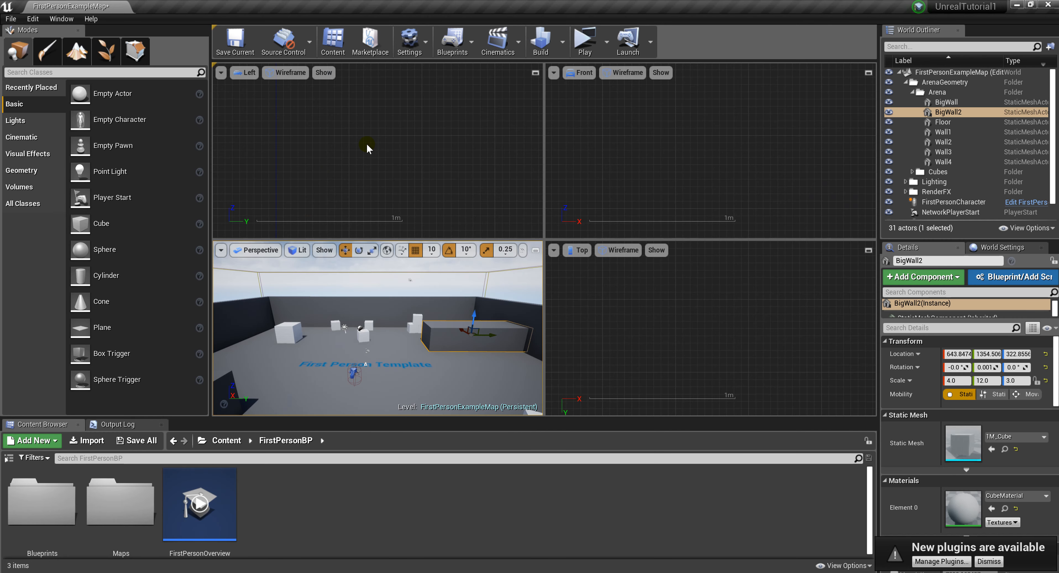
{"action": "scroll", "coordinate": [386, 181], "scroll_direction": "down", "scroll_amount": 10}
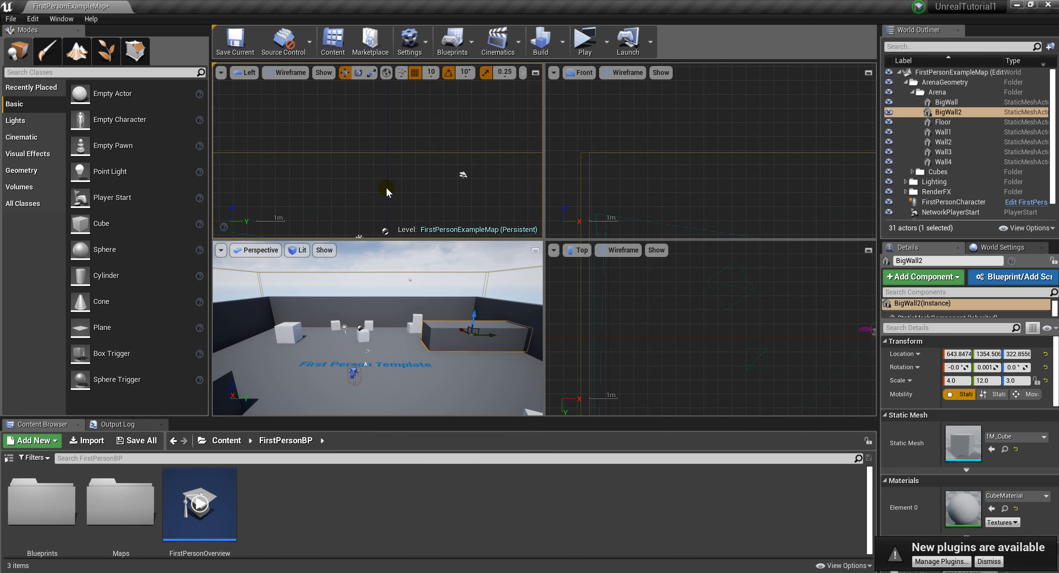
{"action": "right_click_drag", "start_coordinate": [387, 188], "coordinate": [404, 150]}
{"action": "scroll", "coordinate": [390, 150], "scroll_direction": "down", "scroll_amount": 2}
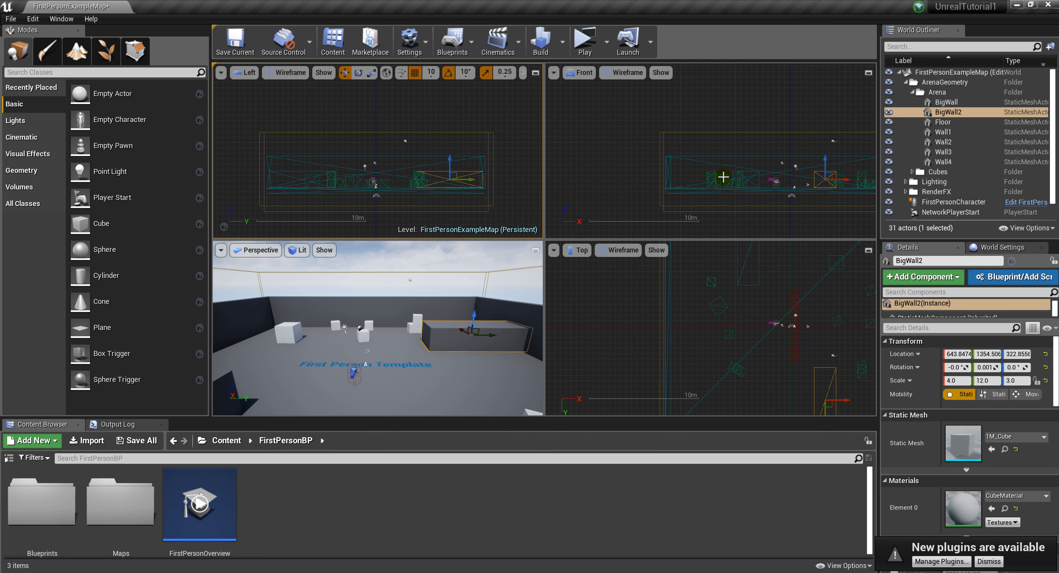
Step: Frame the arena in the Left, Front and Top wireframe panes, and maximize the Perspective pane
{"action": "right_click_drag", "start_coordinate": [720, 176], "coordinate": [658, 175]}
{"action": "scroll", "coordinate": [675, 173], "scroll_direction": "down", "scroll_amount": 3}
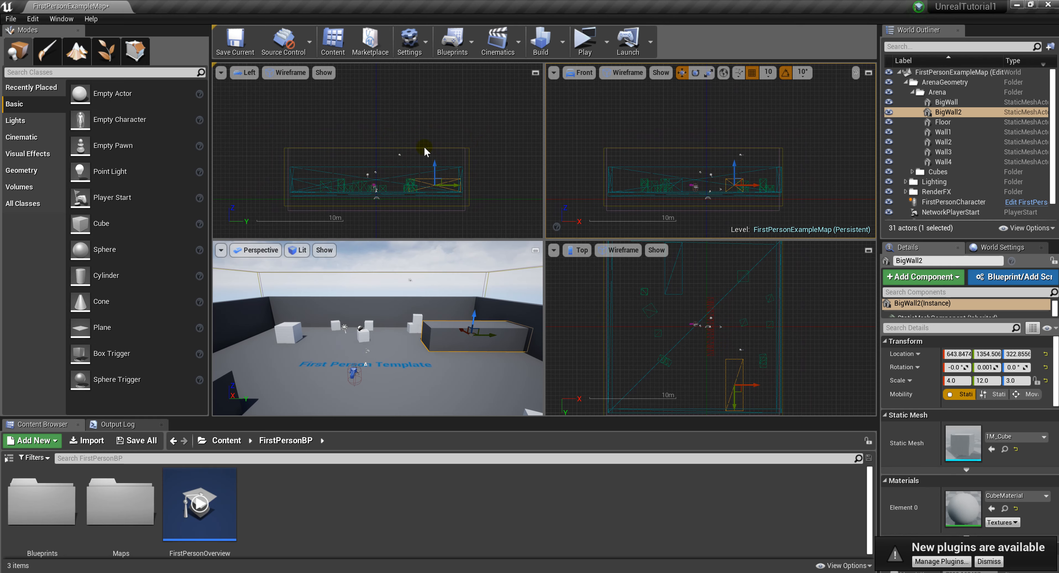
{"action": "mouse_move", "coordinate": [375, 132]}
{"action": "right_mouse_down"}
{"action": "mouse_move", "coordinate": [397, 119]}
{"action": "mouse_move", "coordinate": [390, 130]}
{"action": "mouse_move", "coordinate": [409, 147]}
{"action": "mouse_move", "coordinate": [389, 119]}
{"action": "right_mouse_up"}
{"action": "scroll", "coordinate": [393, 157], "scroll_direction": "up", "scroll_amount": 4}
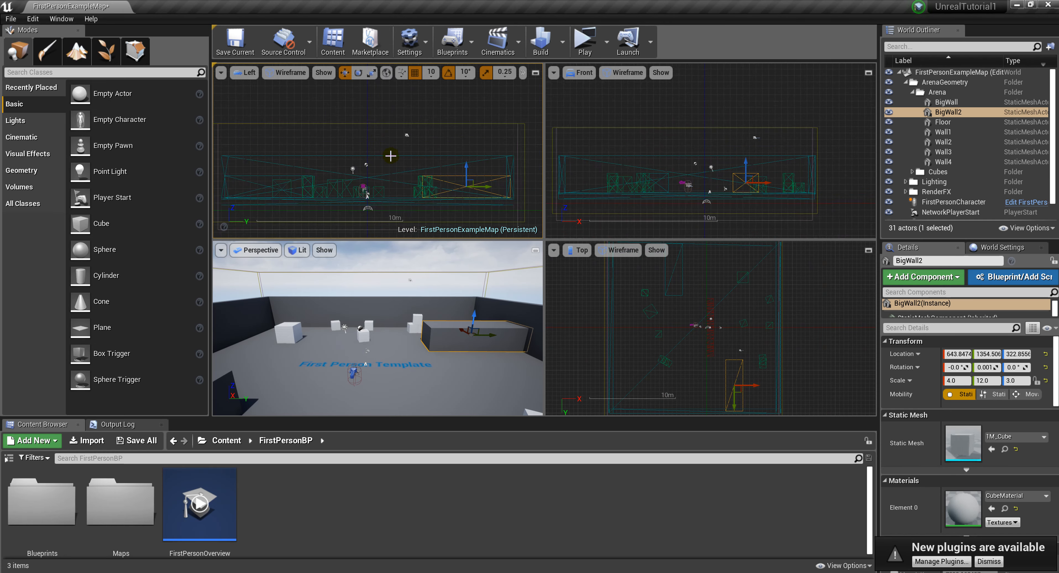
{"action": "scroll", "coordinate": [393, 157], "scroll_direction": "down", "scroll_amount": 4}
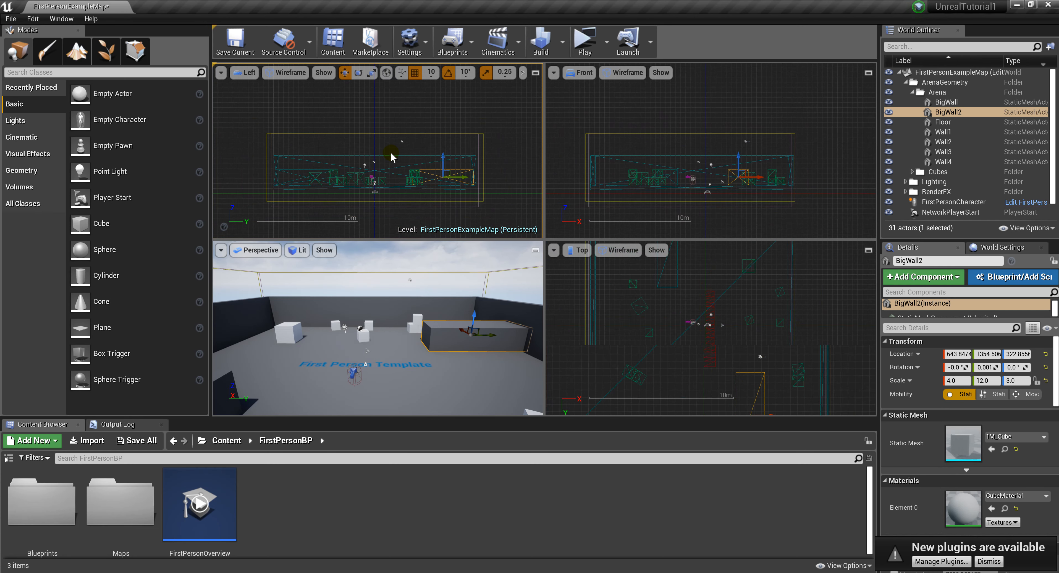
{"action": "right_click_drag", "start_coordinate": [372, 118], "coordinate": [372, 101]}
{"action": "scroll", "coordinate": [686, 330], "scroll_direction": "down", "scroll_amount": 3}
{"action": "right_click_drag", "start_coordinate": [670, 315], "coordinate": [685, 334]}
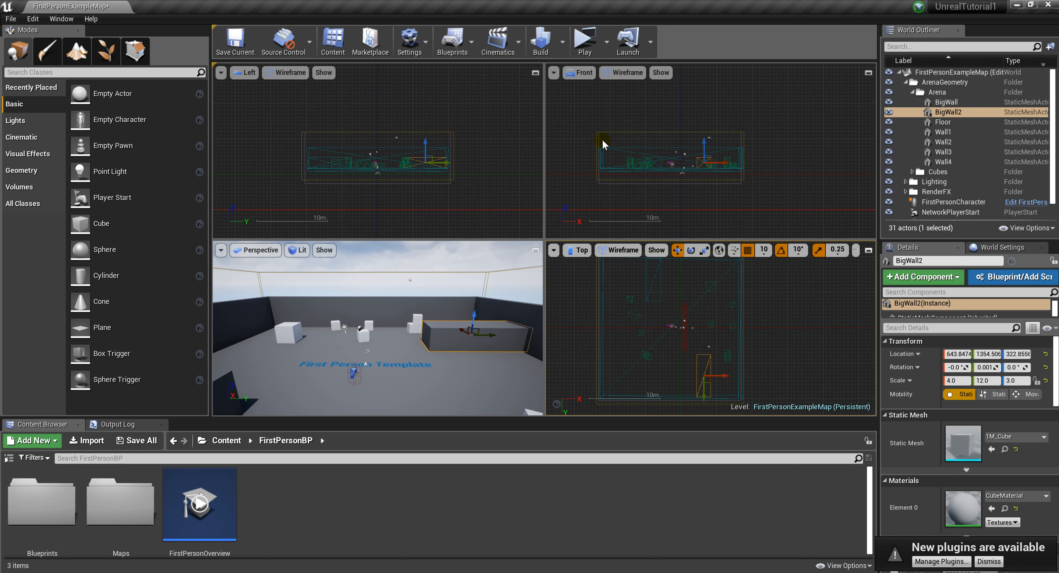
{"action": "right_click_drag", "start_coordinate": [412, 321], "coordinate": [456, 261]}
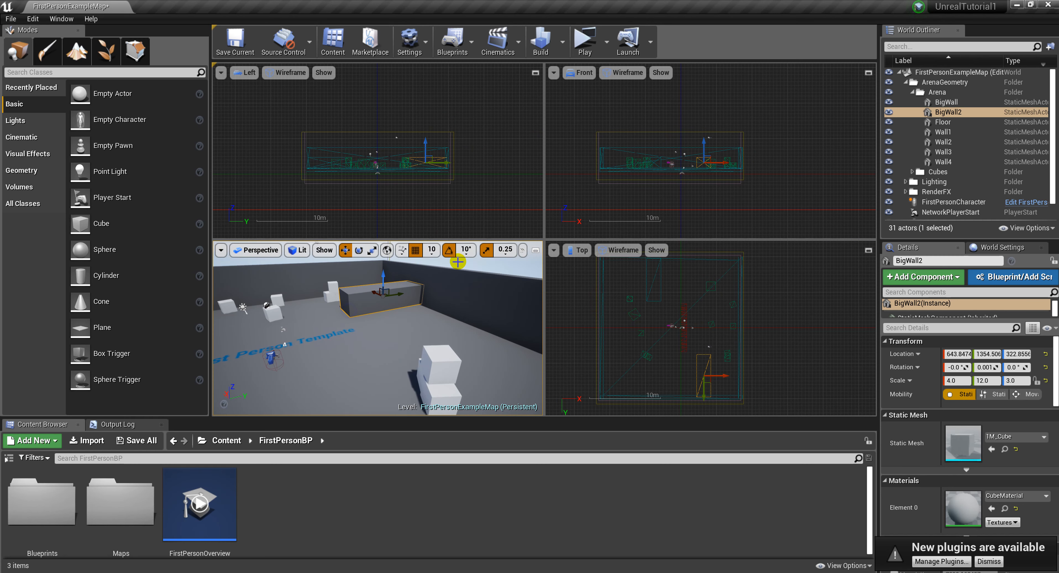
{"action": "left_click", "coordinate": [535, 250]}
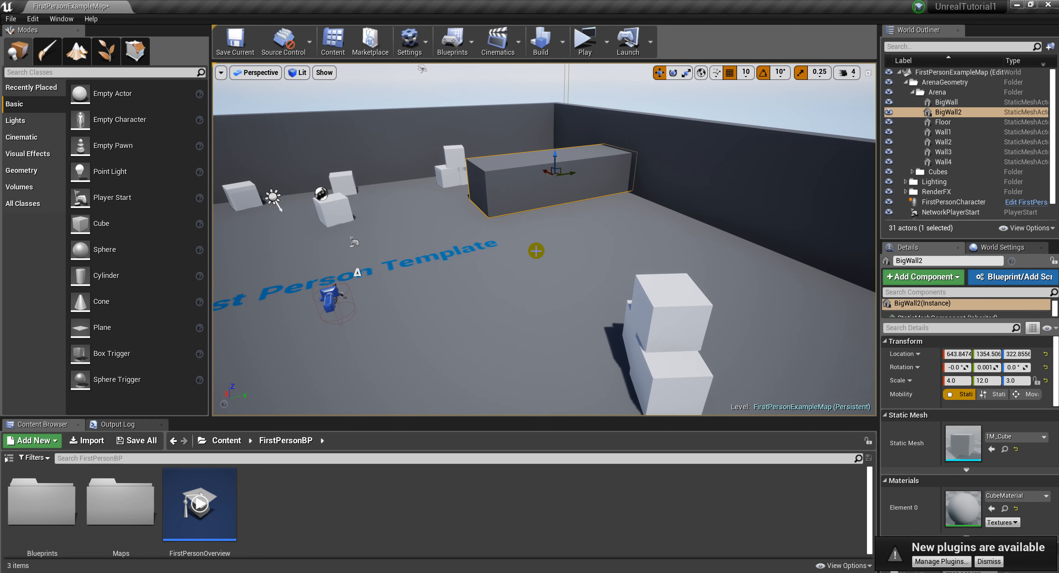
Step: Review the viewport's pane layout choices, its perspective and orthographic view types, and its show flags
{"action": "left_click", "coordinate": [221, 74]}
{"action": "mouse_move", "coordinate": [257, 286]}
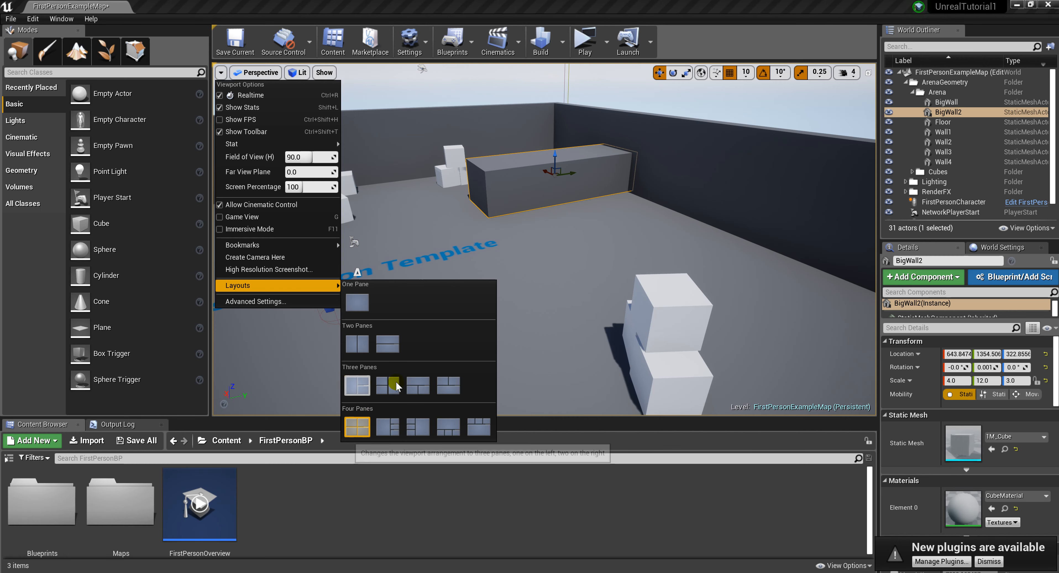
{"action": "right_click_drag", "start_coordinate": [506, 301], "coordinate": [458, 297]}
{"action": "left_click", "coordinate": [260, 73]}
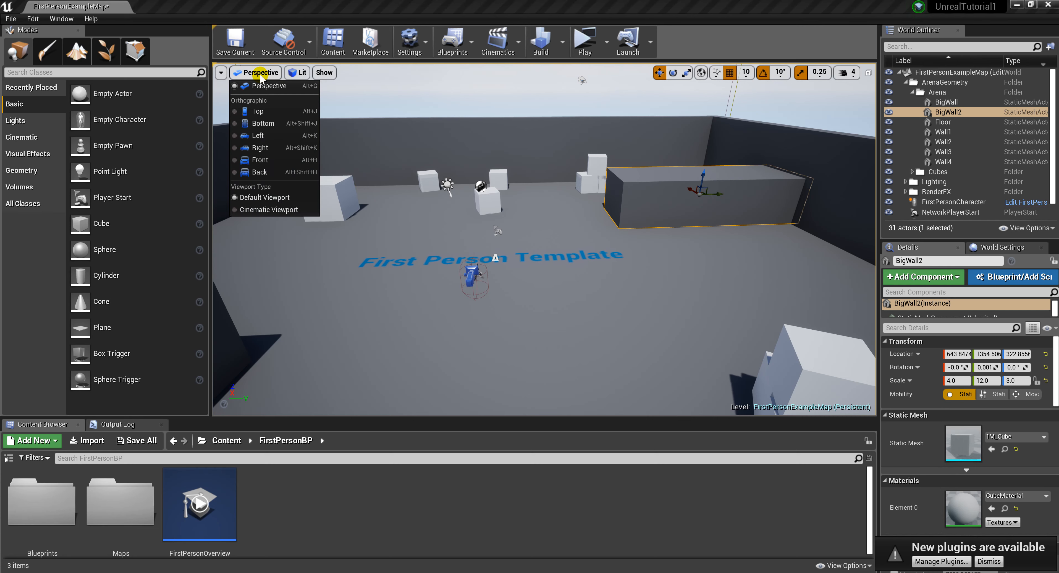
{"action": "left_click", "coordinate": [265, 85]}
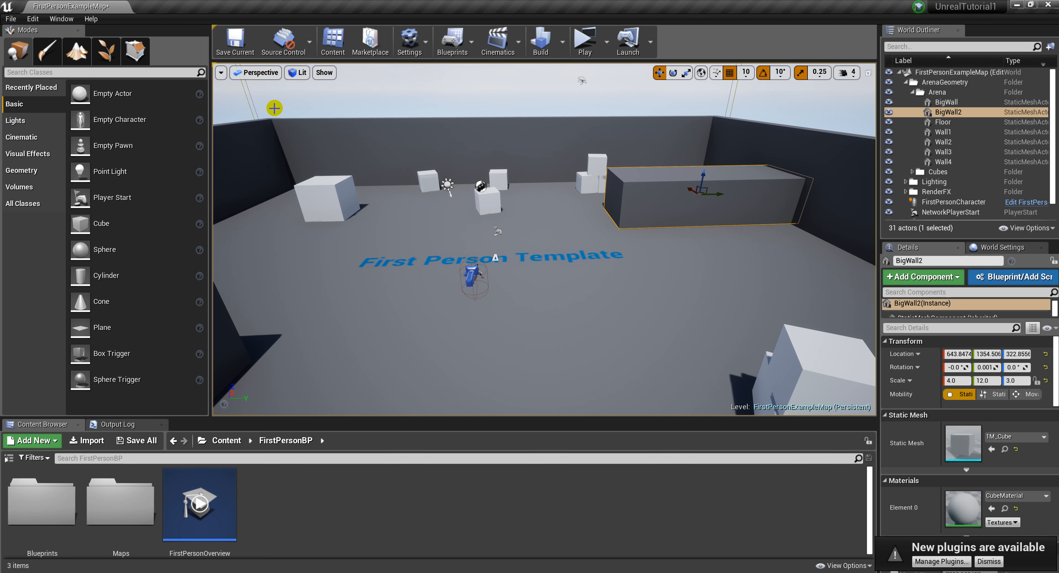
{"action": "left_click", "coordinate": [324, 73]}
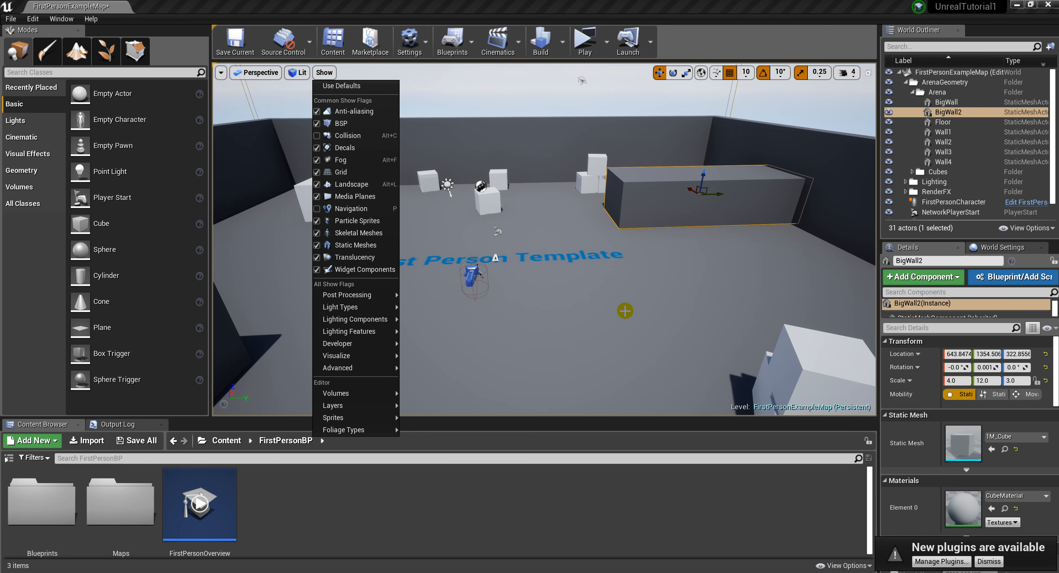
{"action": "left_click", "coordinate": [574, 226]}
Step: Select BigWall2 in the arena and bring it into close view
{"action": "right_click_drag", "start_coordinate": [592, 296], "coordinate": [588, 303]}
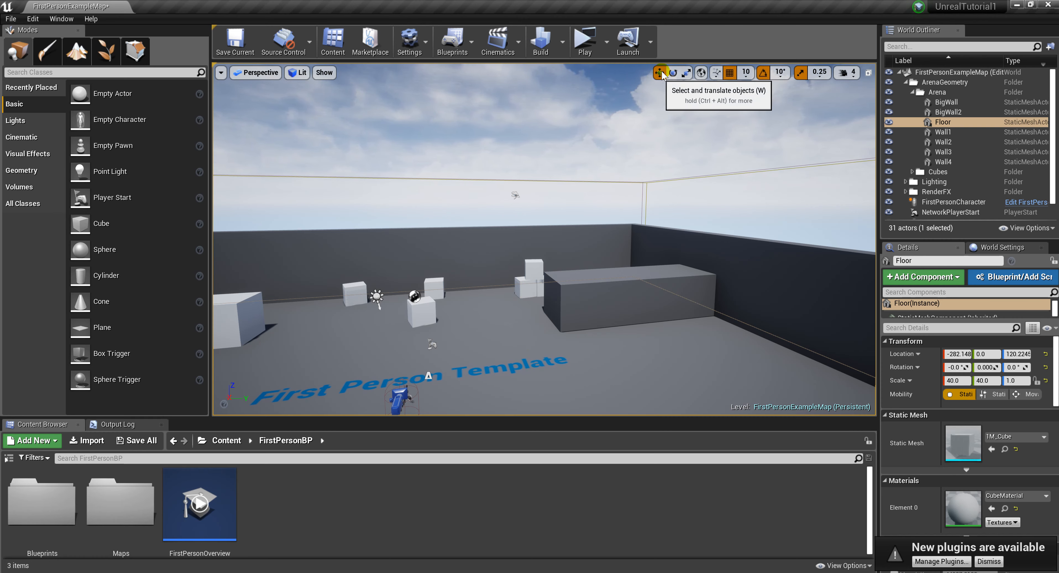
{"action": "right_click_drag", "start_coordinate": [540, 337], "coordinate": [544, 366]}
{"action": "key", "text": "w"}
{"action": "left_click", "coordinate": [574, 303]}
{"action": "right_click_drag", "start_coordinate": [574, 303], "coordinate": [502, 303]}
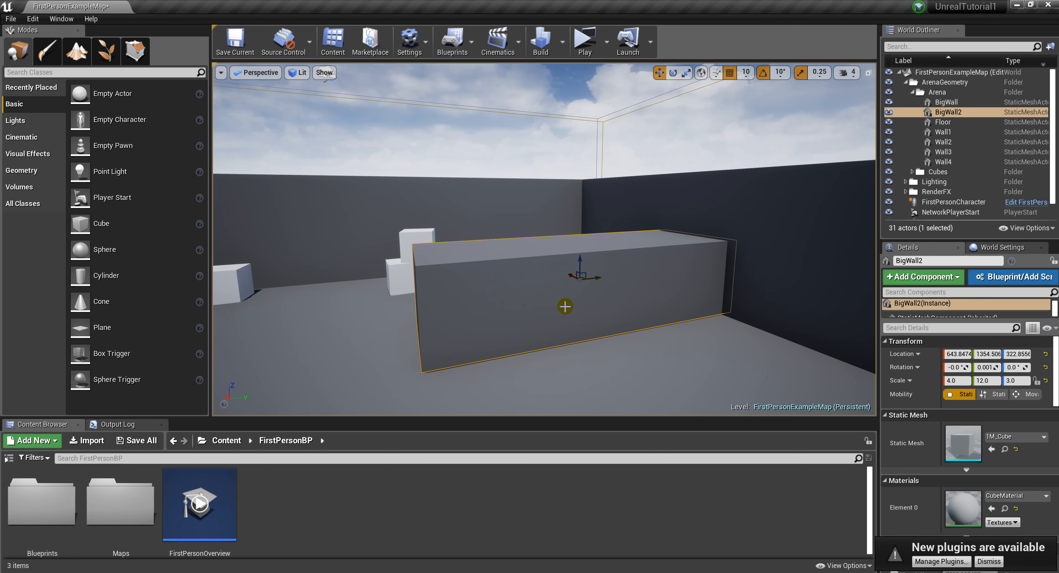
Step: Switch BigWall2's transform gizmo repeatedly between translate, rotate and scale, finishing in translate mode
{"action": "left_click", "coordinate": [662, 72]}
{"action": "left_click", "coordinate": [673, 73]}
{"action": "left_click", "coordinate": [684, 72]}
{"action": "left_click", "coordinate": [673, 72]}
{"action": "left_click", "coordinate": [661, 71]}
{"action": "left_click", "coordinate": [673, 72]}
{"action": "left_click", "coordinate": [660, 74]}
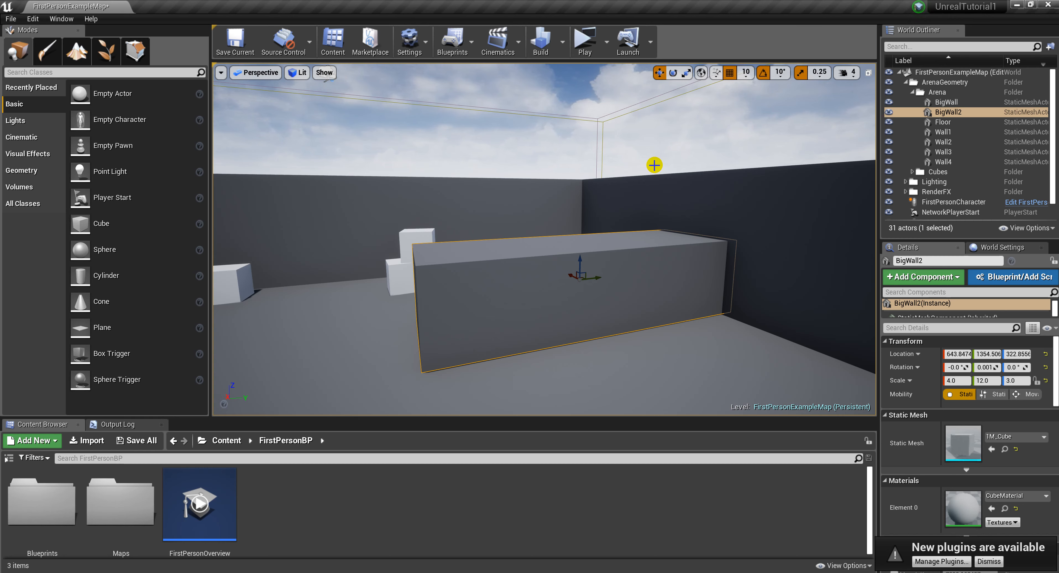
{"action": "key", "text": "e"}
{"action": "key", "text": "r"}
{"action": "key", "text": "e"}
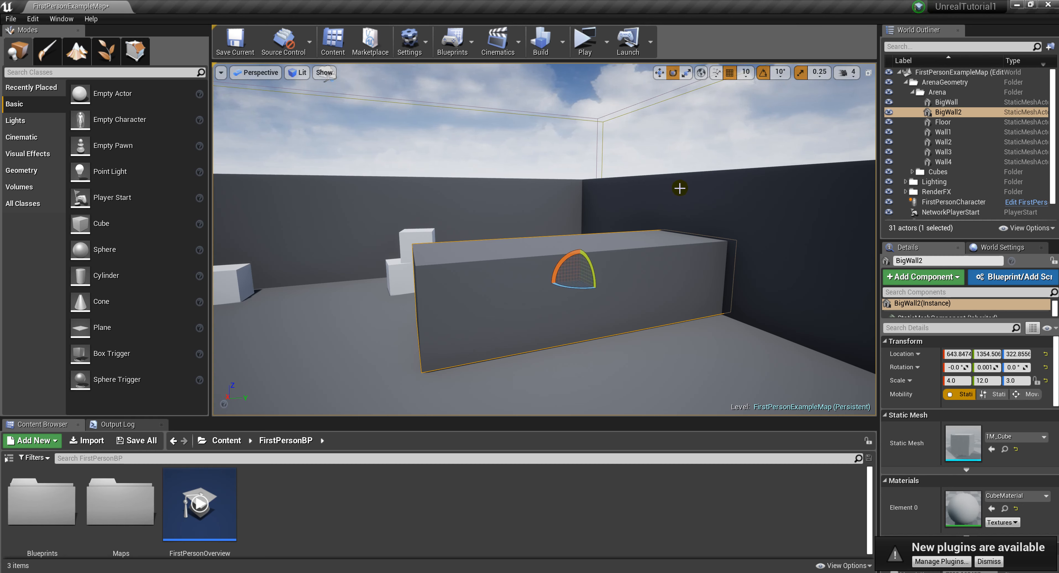
{"action": "key", "text": "r"}
{"action": "key", "text": "w"}
{"action": "key", "text": "r"}
{"action": "key", "text": "w"}
{"action": "key", "text": "r"}
{"action": "key", "text": "e"}
{"action": "key", "text": "w"}
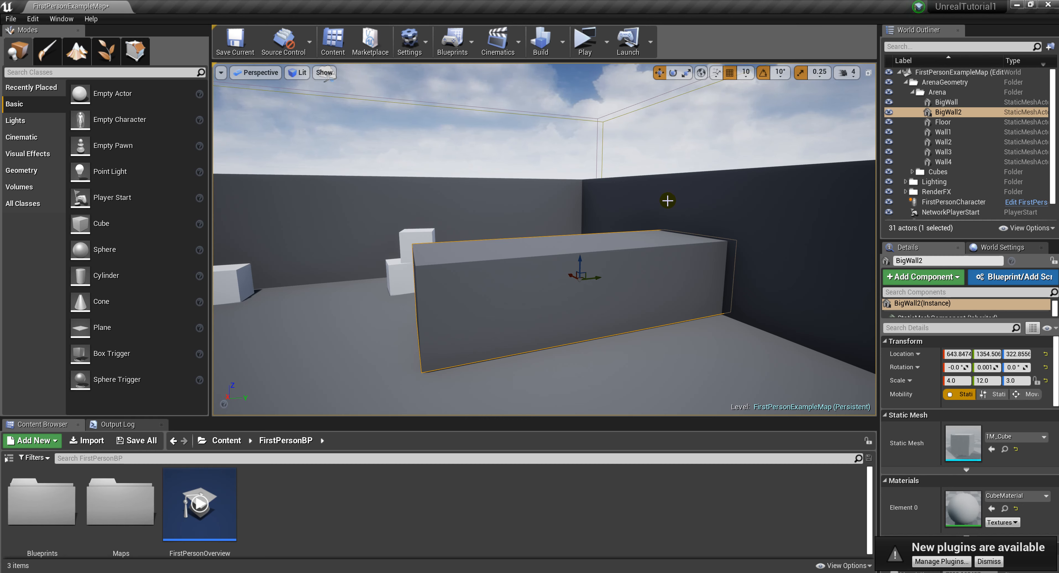
{"action": "key", "text": "e"}
{"action": "key", "text": "r"}
{"action": "key", "text": "w"}
{"action": "key", "text": "e"}
{"action": "key", "text": "w"}
{"action": "key", "text": "r"}
{"action": "key", "text": "w"}
{"action": "key", "text": "e"}
{"action": "key", "text": "r"}
{"action": "key", "text": "w"}
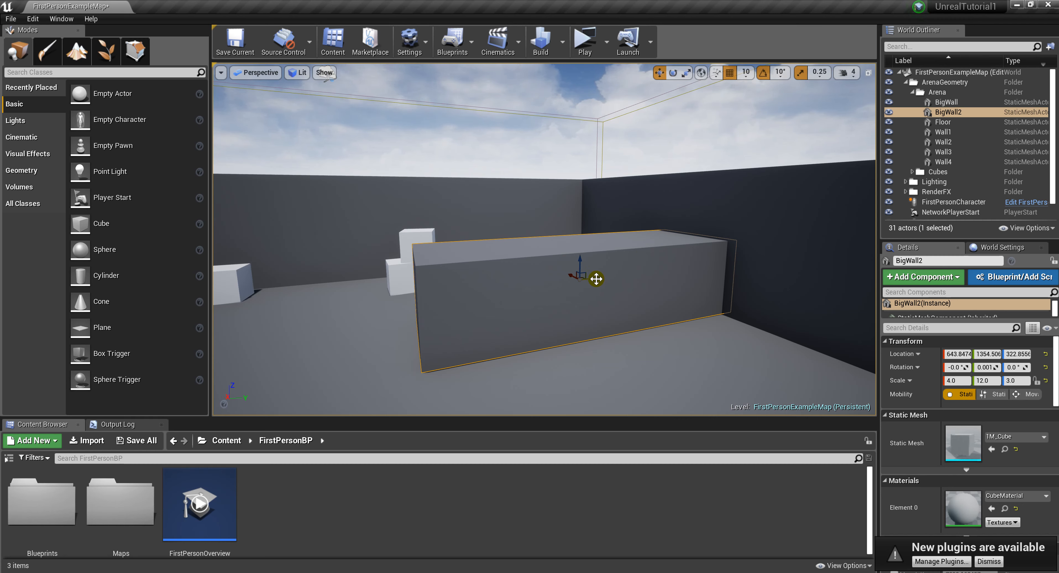
Step: Move BigWall2 along the Y axis to about 1204.5, keeping the translate tool active
{"action": "left_click_drag", "start_coordinate": [599, 278], "coordinate": [565, 278]}
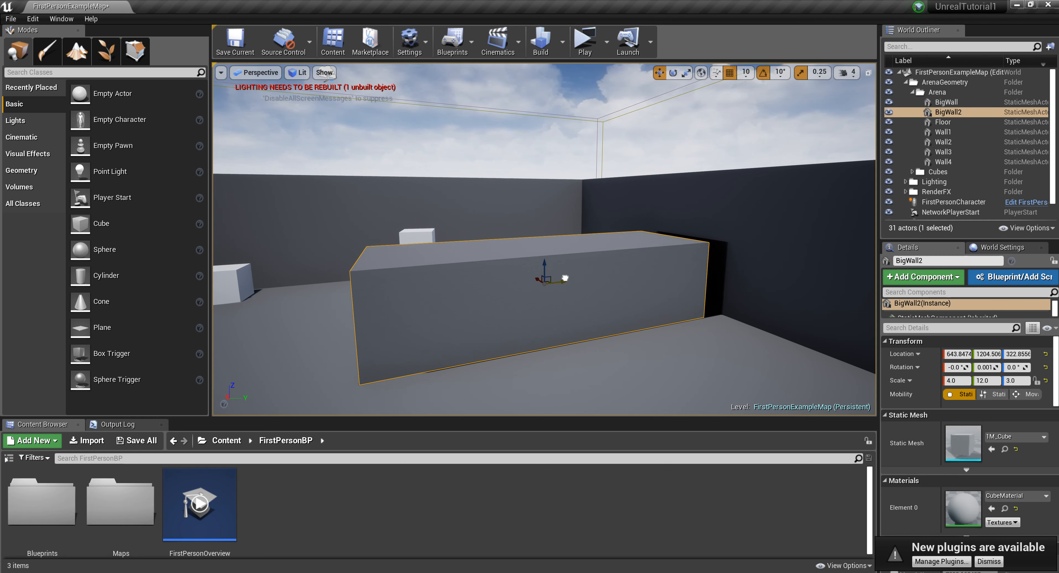
{"action": "left_click", "coordinate": [671, 73]}
{"action": "left_click", "coordinate": [659, 72]}
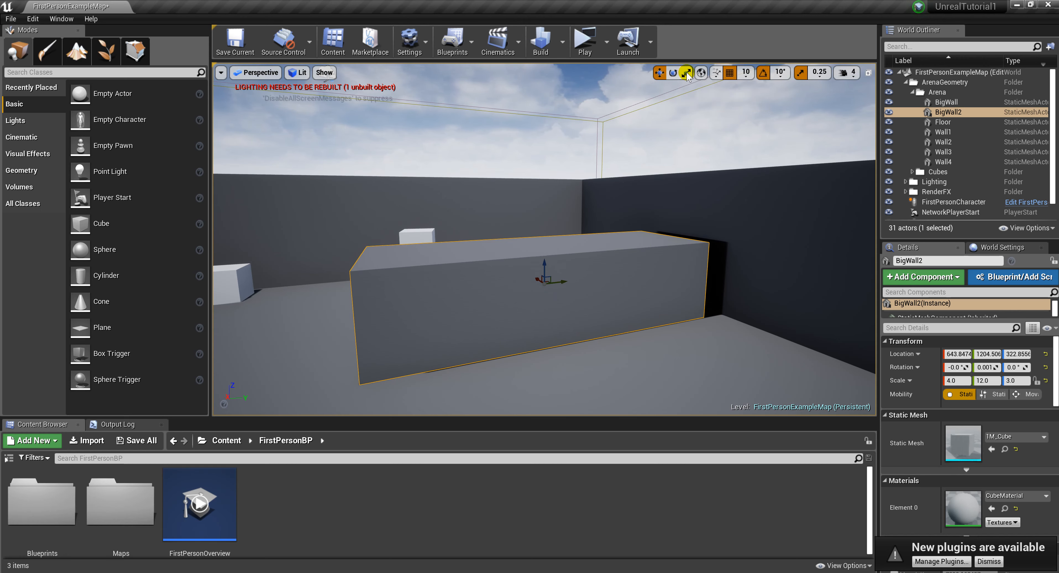
{"action": "left_click", "coordinate": [673, 73]}
{"action": "left_click", "coordinate": [659, 72]}
Step: Move BigWall2 along the X axis to about 223.8, away from the arena's back wall
{"action": "right_click_drag", "start_coordinate": [487, 261], "coordinate": [535, 285]}
{"action": "key", "text": "a"}
{"action": "key", "text": "w"}
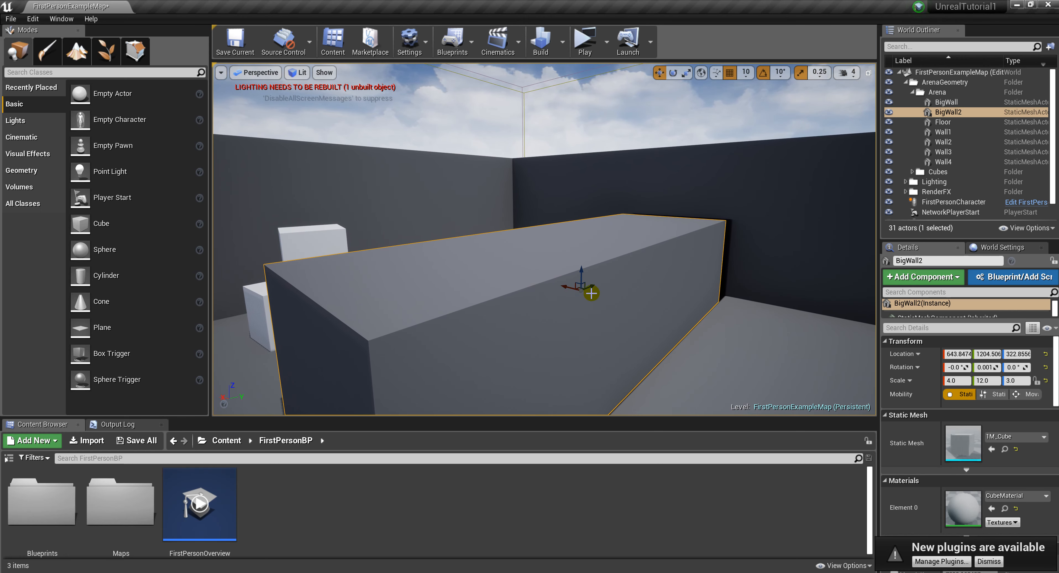
{"action": "left_click_drag", "start_coordinate": [565, 286], "coordinate": [744, 334]}
{"action": "key", "text": "a"}
{"action": "right_click_drag", "start_coordinate": [743, 334], "coordinate": [827, 326]}
{"action": "key", "text": "s"}
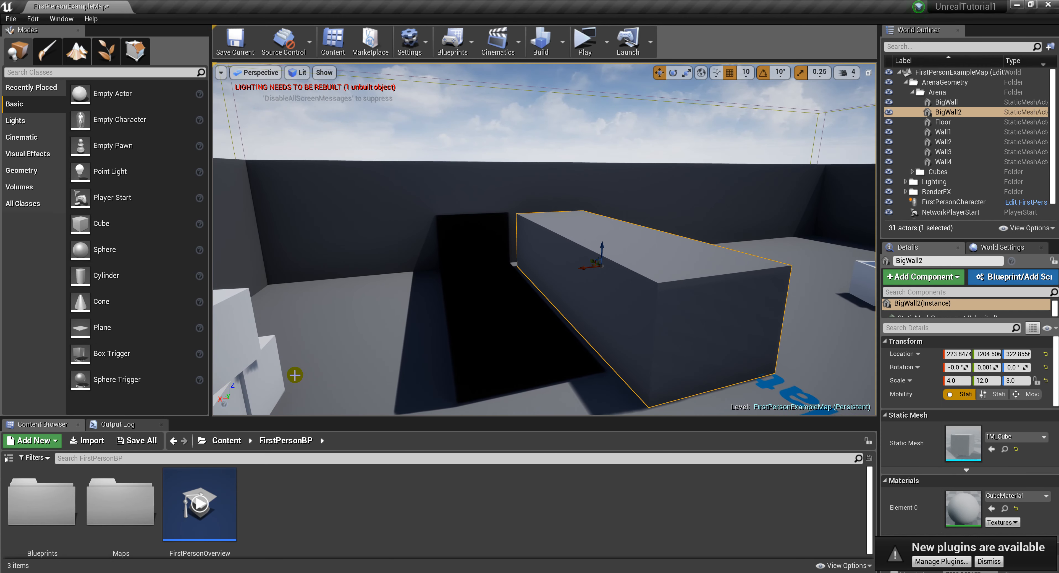
Step: Raise BigWall2 along the Z axis to about 672.9 so it floats above the floor
{"action": "left_click_drag", "start_coordinate": [603, 246], "coordinate": [605, 156]}
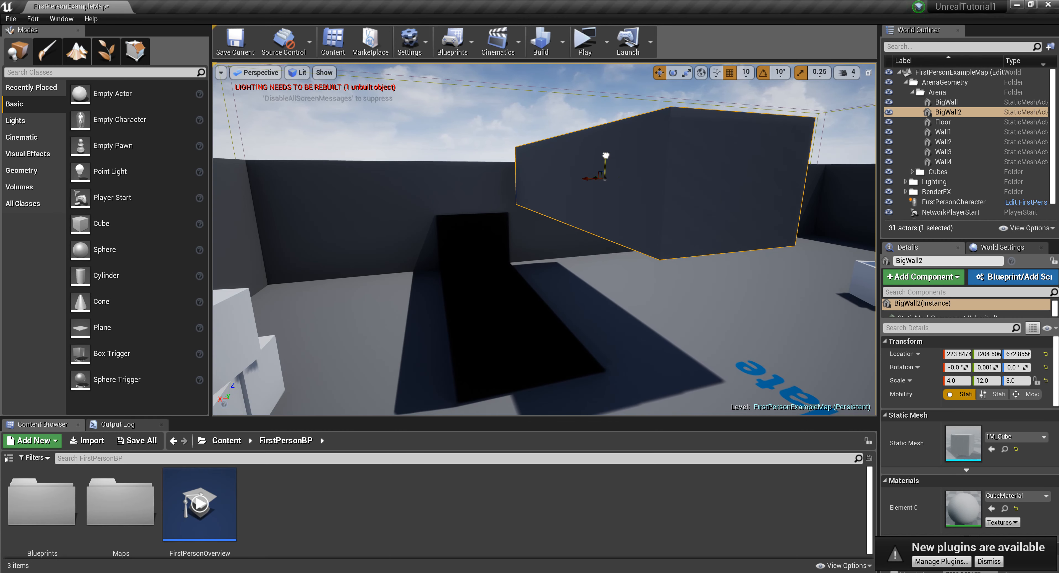
{"action": "key", "text": "s"}
{"action": "right_click_drag", "start_coordinate": [606, 164], "coordinate": [485, 171]}
{"action": "key", "text": "d"}
{"action": "right_click_drag", "start_coordinate": [612, 283], "coordinate": [618, 283]}
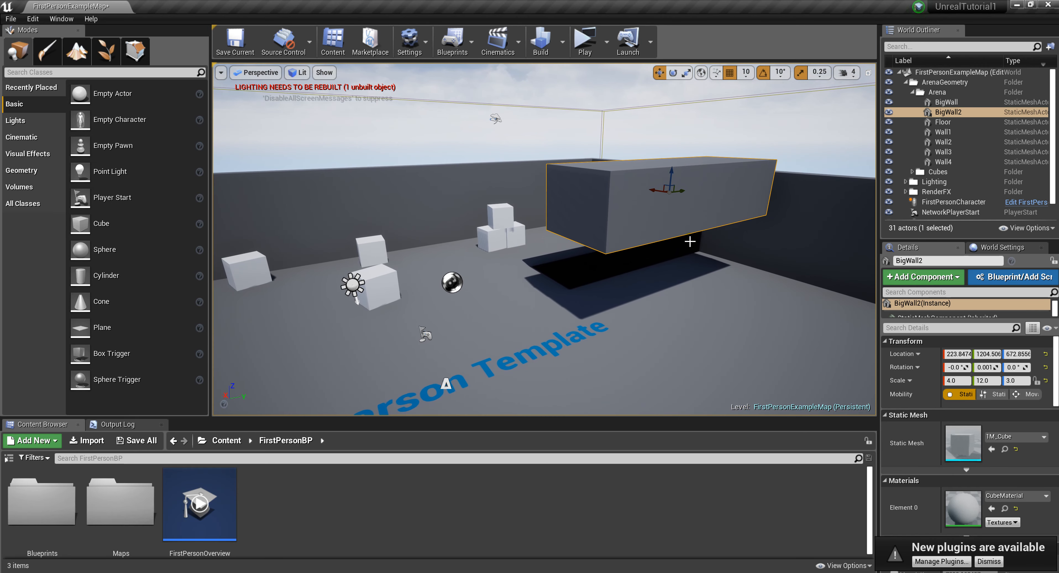
Step: Snap BigWall2 straight down onto the arena floor and view it from several sides
{"action": "key", "text": "End"}
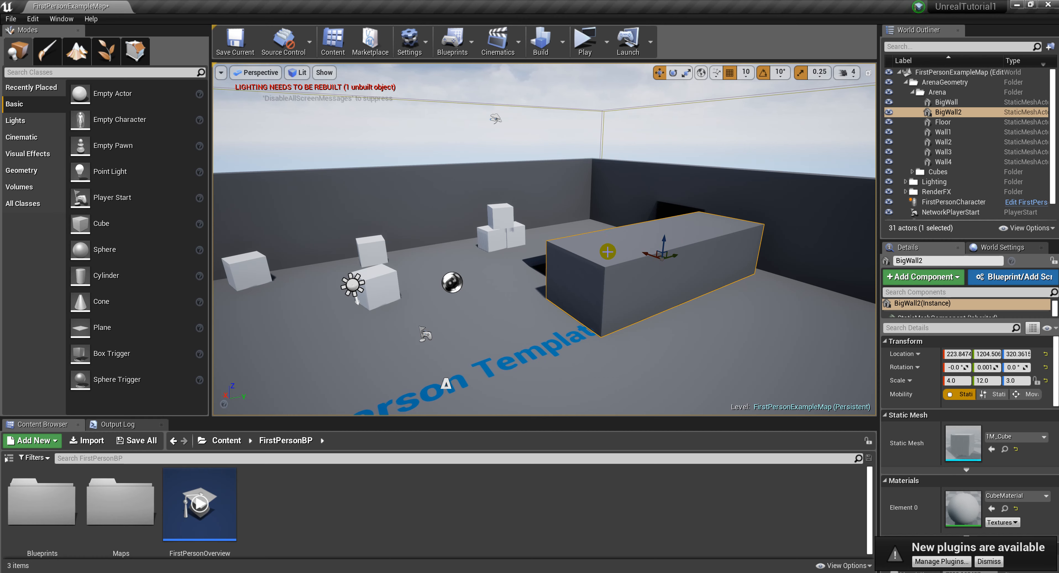
{"action": "key", "text": "a"}
{"action": "right_click_drag", "start_coordinate": [486, 255], "coordinate": [607, 252]}
{"action": "right_click_drag", "start_coordinate": [479, 202], "coordinate": [499, 225]}
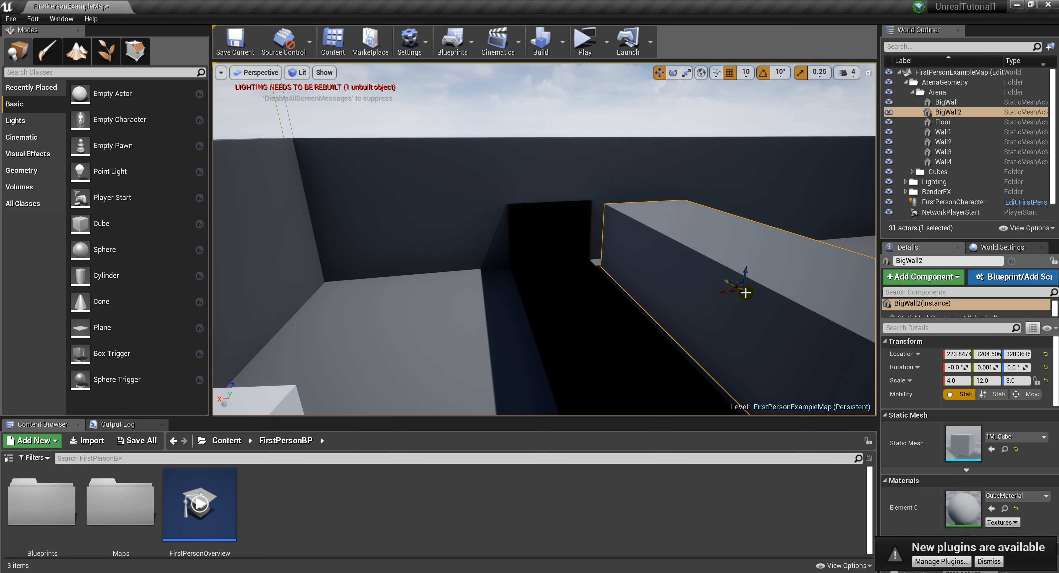
{"action": "left_click_drag", "start_coordinate": [693, 310], "coordinate": [489, 249]}
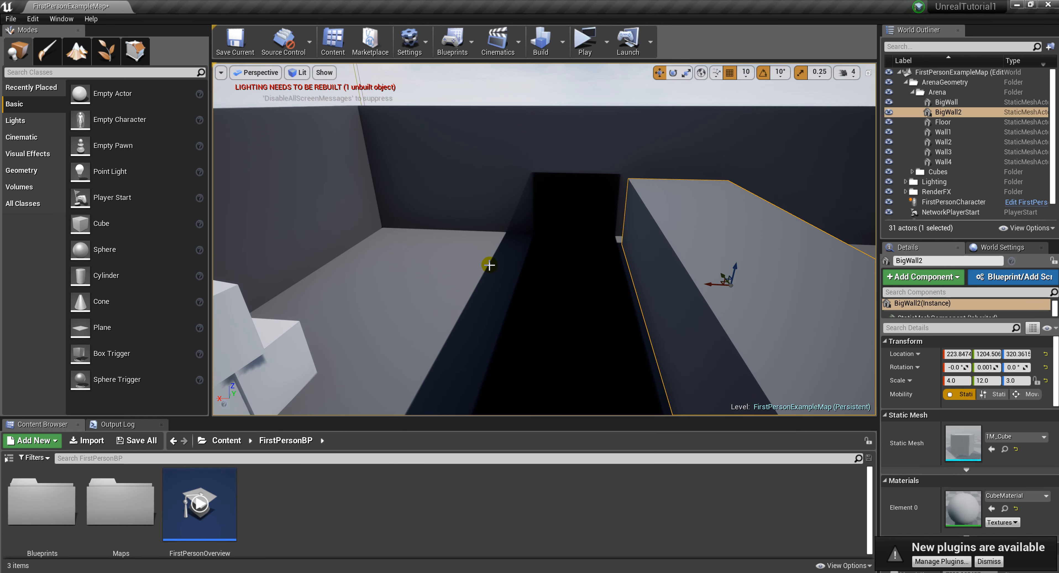
{"action": "right_click_drag", "start_coordinate": [611, 254], "coordinate": [436, 255]}
{"action": "right_click_drag", "start_coordinate": [644, 269], "coordinate": [615, 263]}
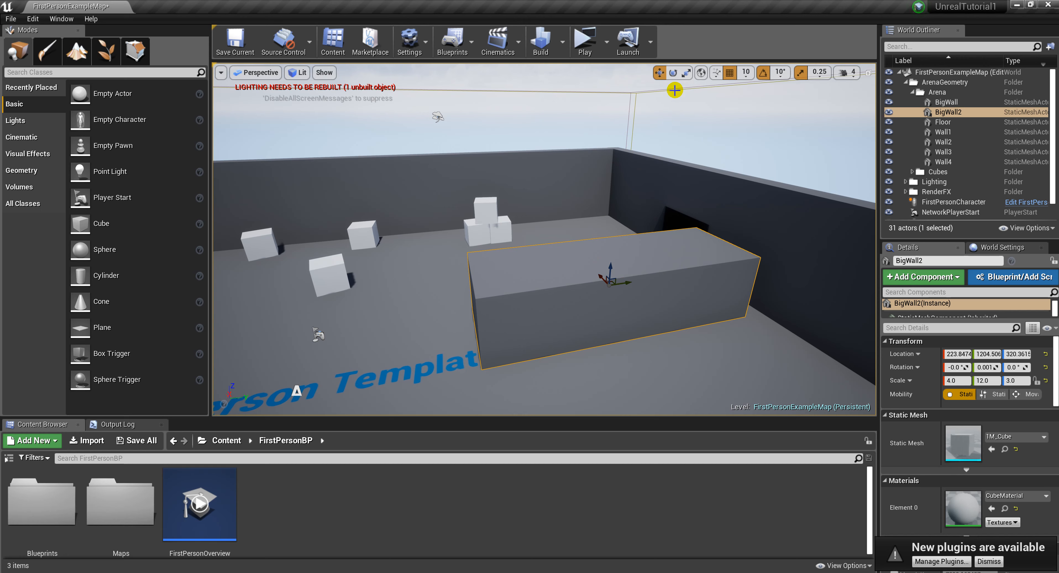
Step: Rotate BigWall2 about the Z axis to about -179° using the 10° rotation snap
{"action": "left_click", "coordinate": [673, 73]}
{"action": "left_click_drag", "start_coordinate": [621, 305], "coordinate": [674, 288]}
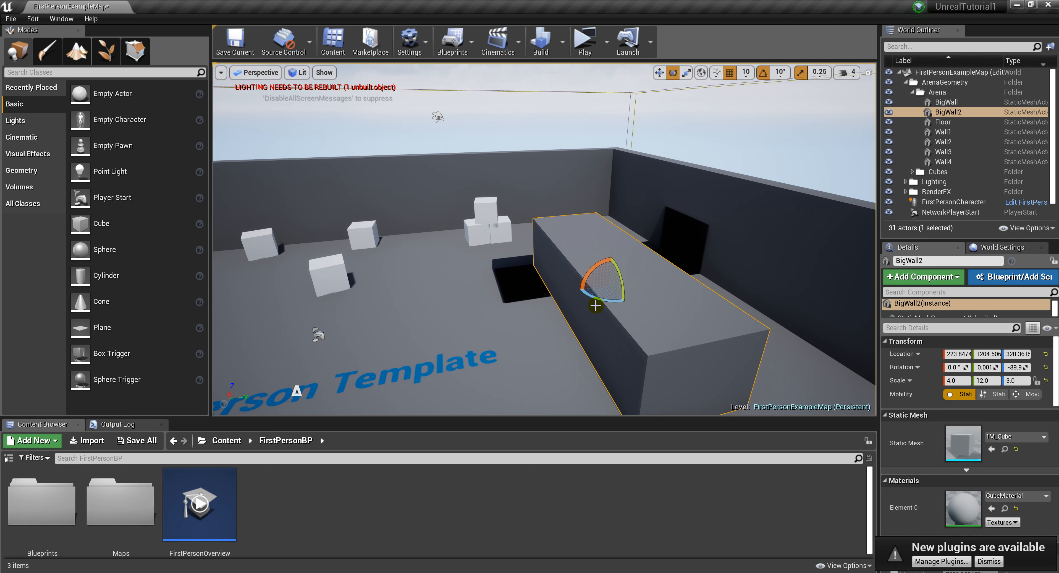
{"action": "left_click_drag", "start_coordinate": [598, 303], "coordinate": [577, 314]}
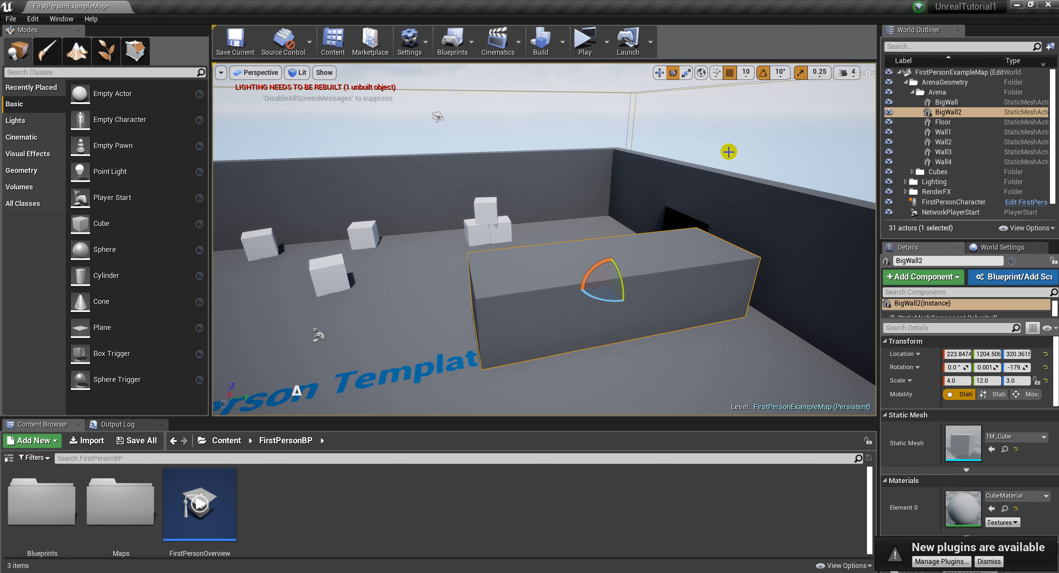
Step: Set the rotation snap to 90° and rotate BigWall2 about the Z axis to about -449°
{"action": "left_click", "coordinate": [780, 72]}
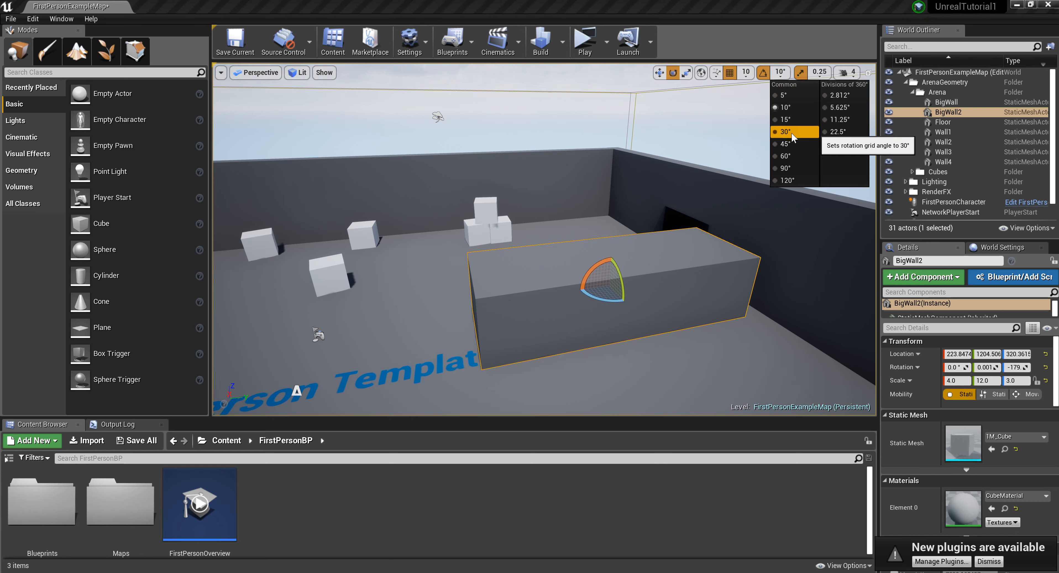
{"action": "left_click", "coordinate": [786, 168]}
{"action": "left_click_drag", "start_coordinate": [607, 302], "coordinate": [646, 283]}
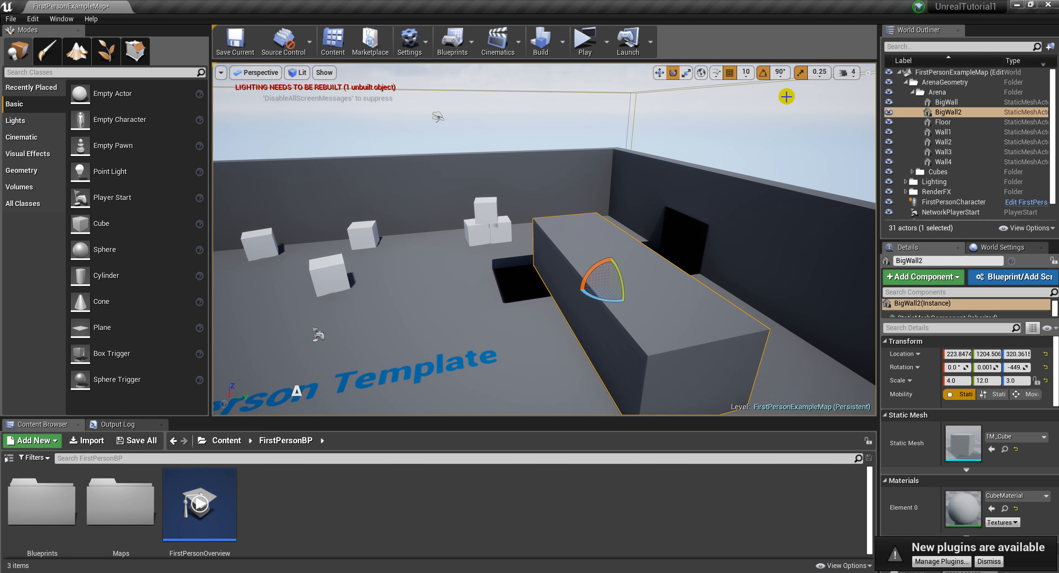
Step: Set the rotation snap angle to 15° and turn off rotation snapping
{"action": "left_click", "coordinate": [780, 72]}
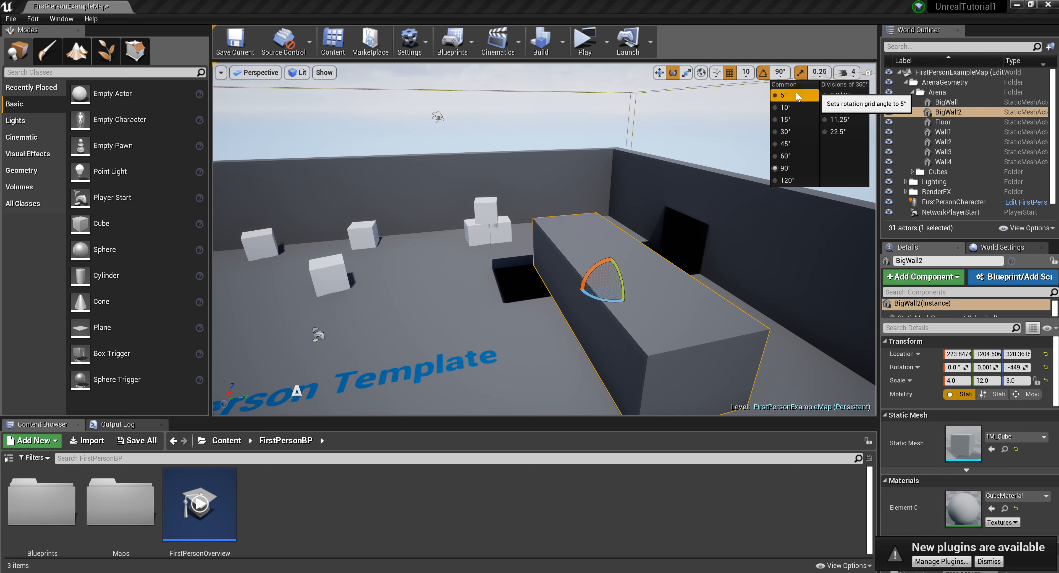
{"action": "left_click", "coordinate": [786, 120]}
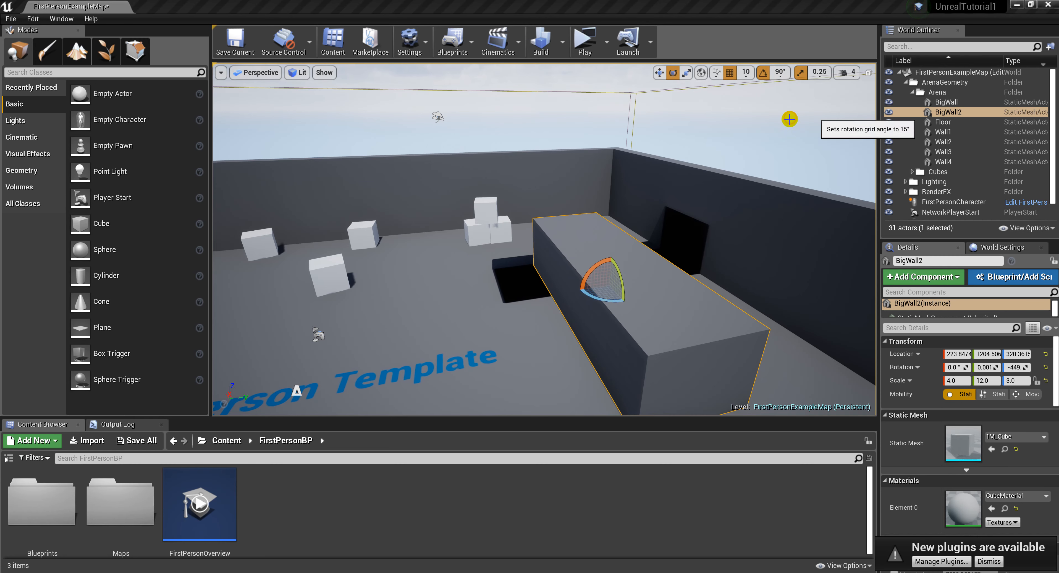
{"action": "left_click", "coordinate": [763, 72]}
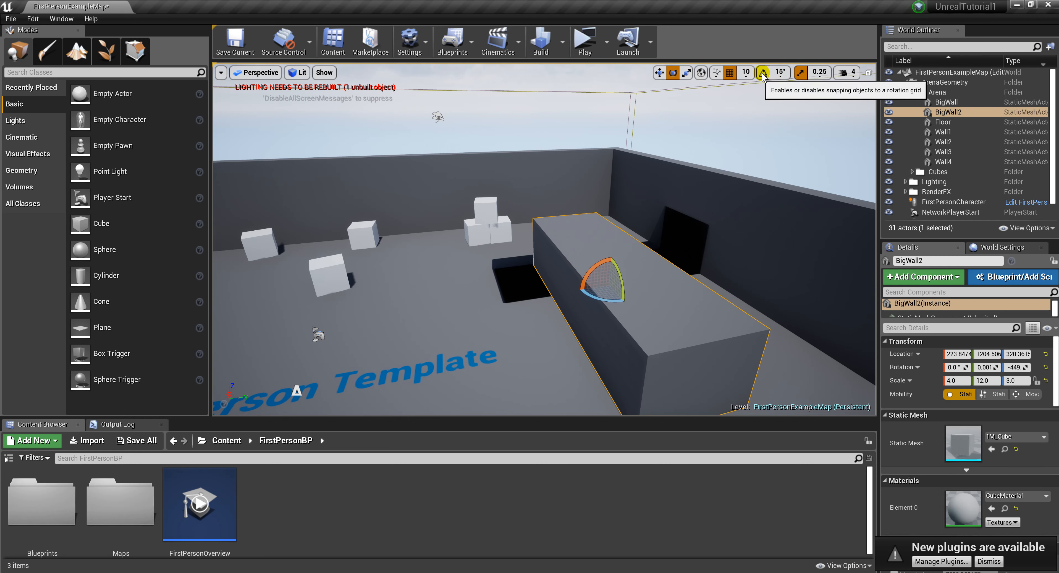
Step: Rotate BigWall2 freely about the Z axis to about -471°, and undo that rotation
{"action": "left_click_drag", "start_coordinate": [598, 300], "coordinate": [572, 302]}
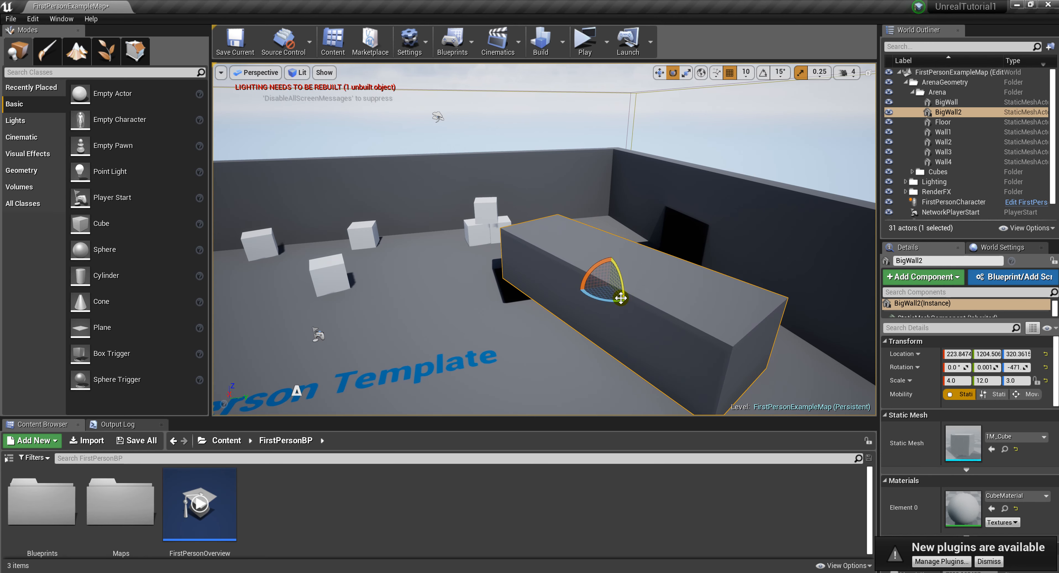
{"action": "key", "text": "ctrl+z"}
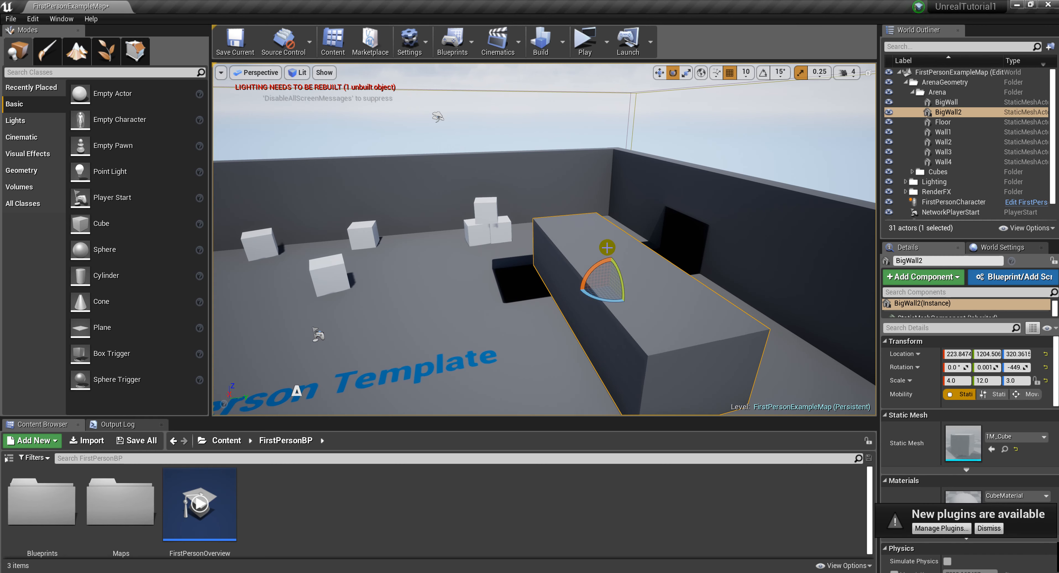
Step: Turn on rotation snapping, then try moving BigWall2 along the X axis with the 10-unit grid snap and undo that move
{"action": "left_click", "coordinate": [765, 77]}
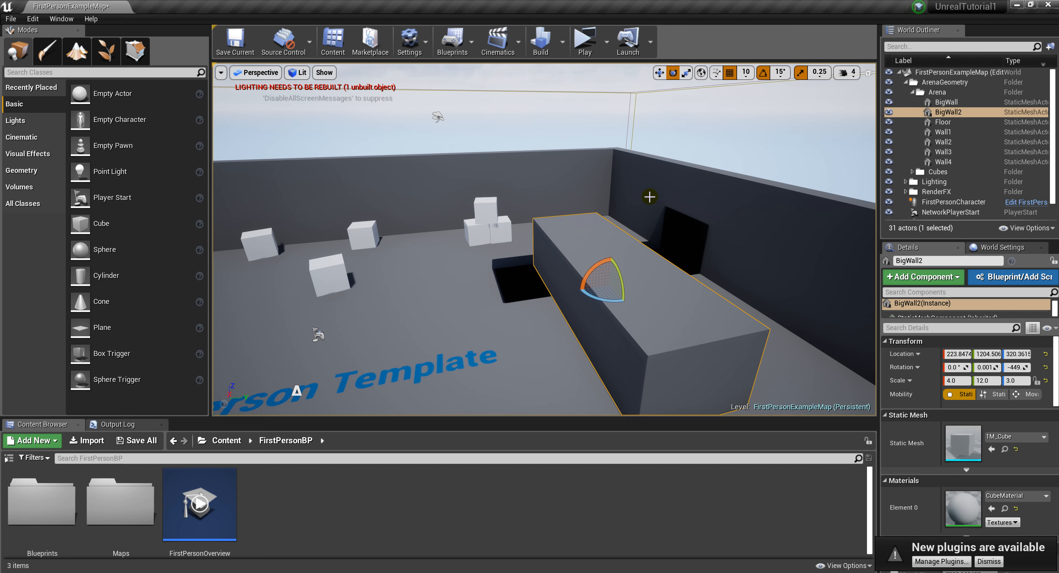
{"action": "key", "text": "w"}
{"action": "key", "text": "f"}
{"action": "left_click_drag", "start_coordinate": [578, 260], "coordinate": [585, 264]}
{"action": "key", "text": "ctrl+z"}
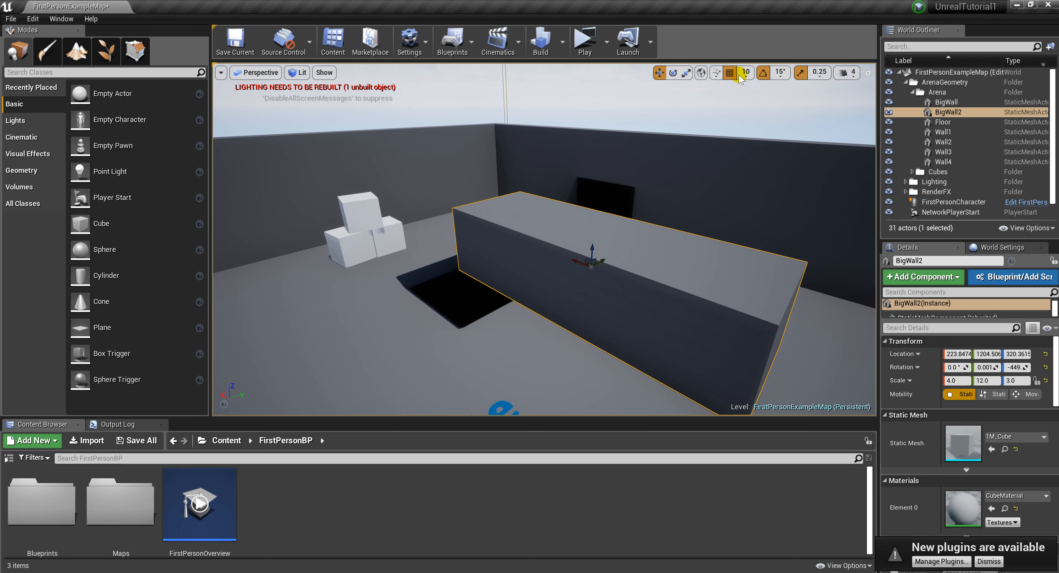
Step: Set the grid snap size to 500 and move BigWall2 along the X axis to about X 723.8
{"action": "left_click", "coordinate": [746, 72]}
{"action": "left_click", "coordinate": [752, 156]}
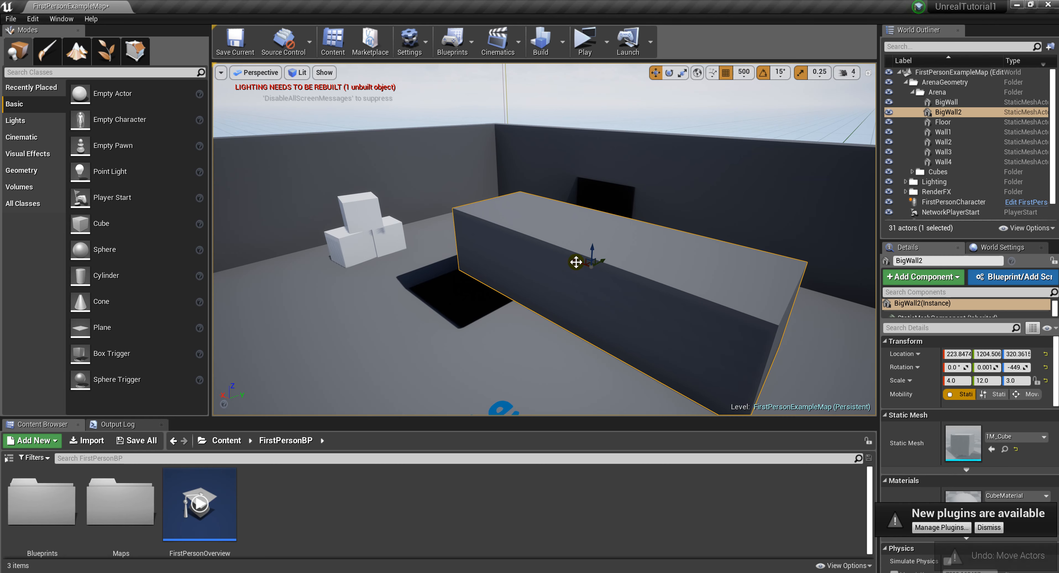
{"action": "left_click_drag", "start_coordinate": [592, 263], "coordinate": [618, 283]}
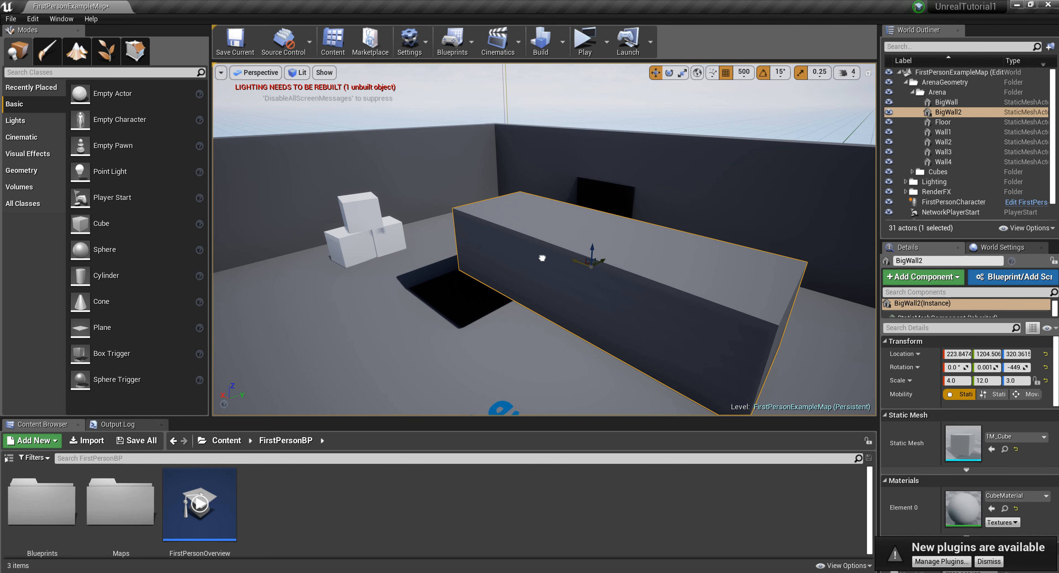
{"action": "left_click_drag", "start_coordinate": [542, 258], "coordinate": [489, 232]}
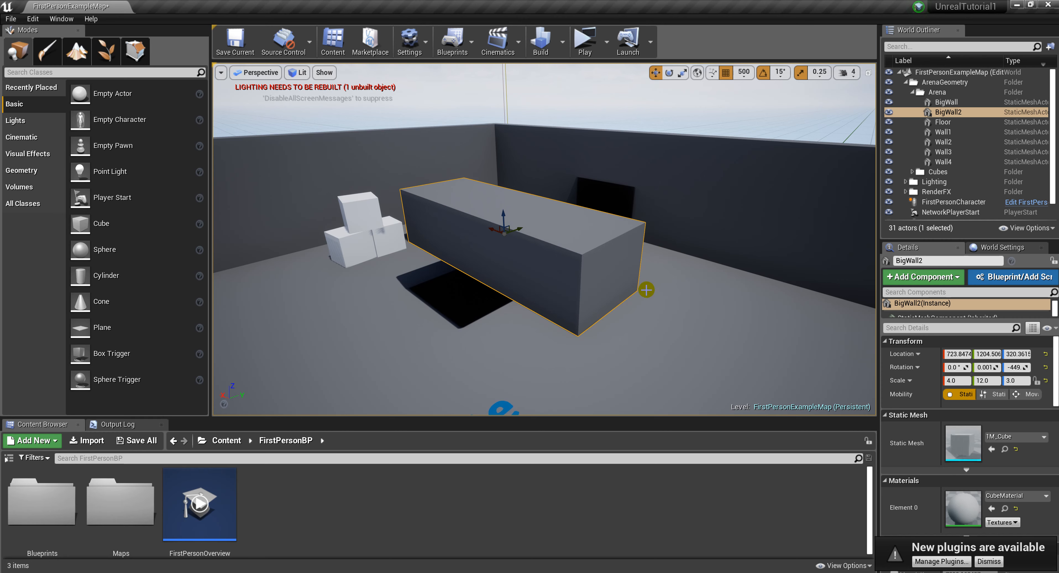
{"action": "left_click_drag", "start_coordinate": [646, 290], "coordinate": [536, 257]}
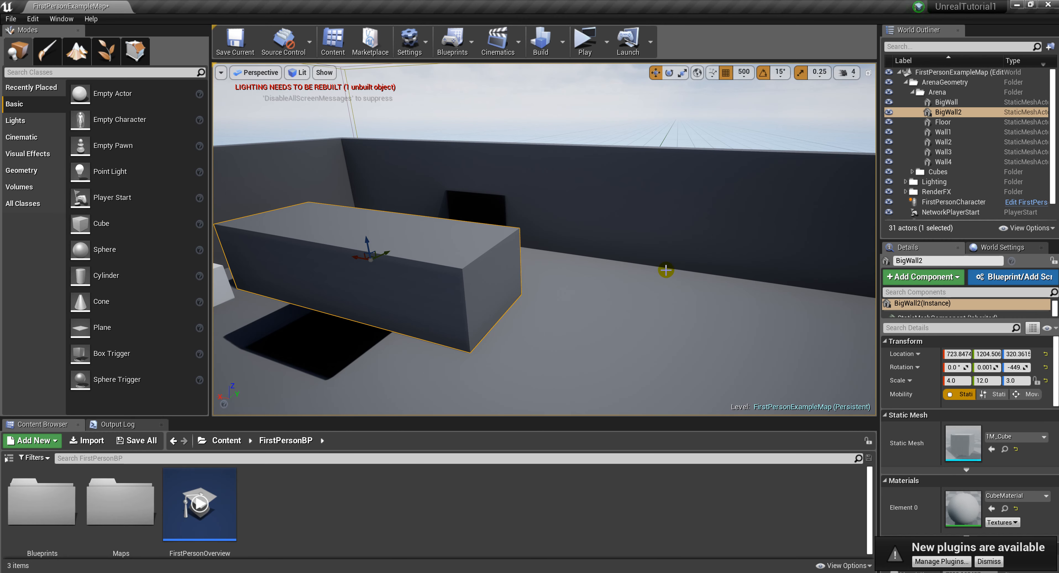
Step: Set the grid snap size to 100 and move BigWall2 along the X axis to about X 423.8
{"action": "left_click", "coordinate": [744, 72]}
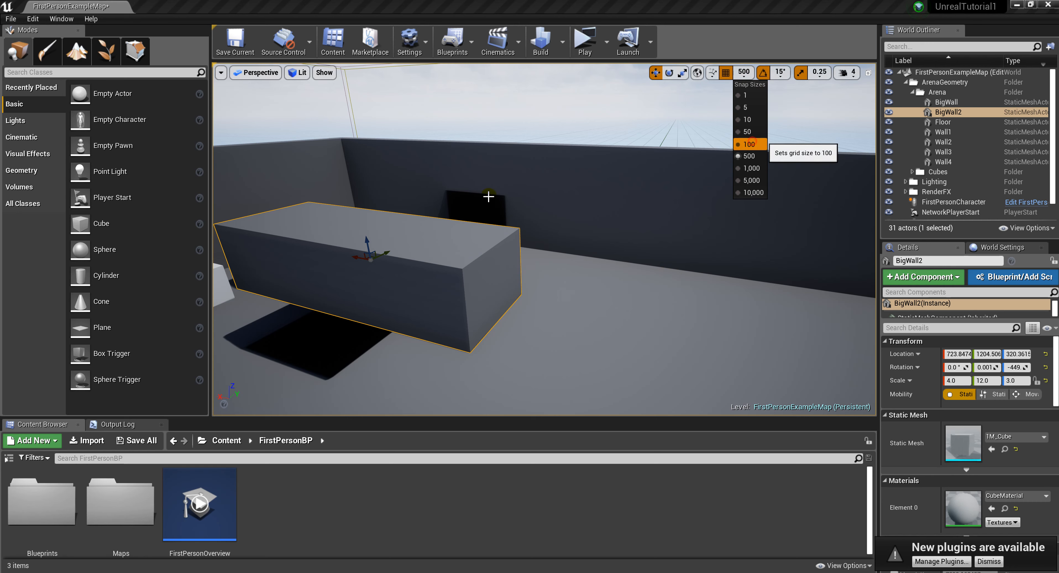
{"action": "left_click", "coordinate": [751, 138]}
{"action": "left_click_drag", "start_coordinate": [358, 257], "coordinate": [416, 275]}
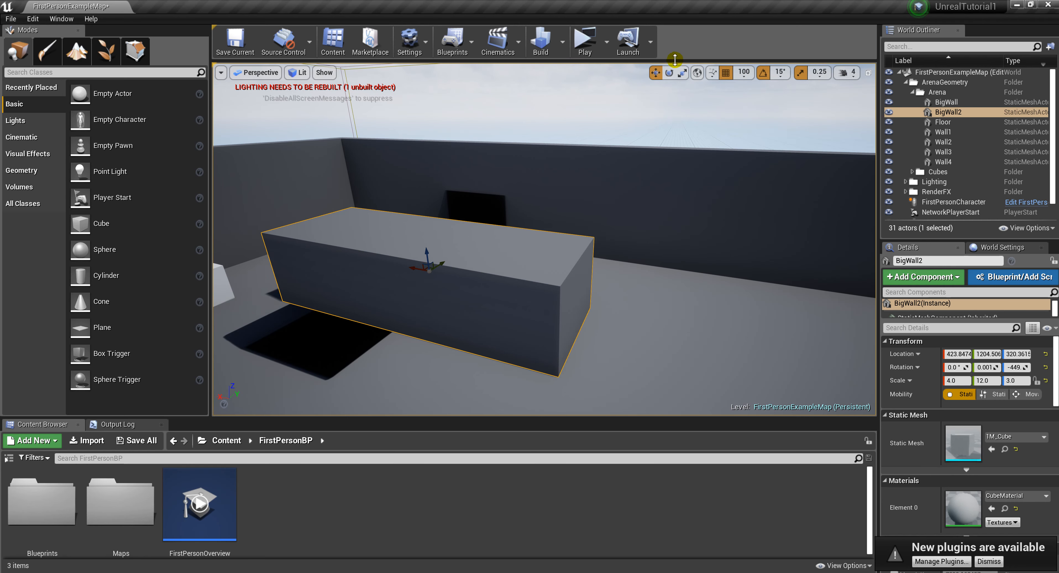
Step: Turn off grid snapping and move BigWall2 freely along its X and Y axes to about X 320.3, Y 1298.0
{"action": "left_click", "coordinate": [726, 72]}
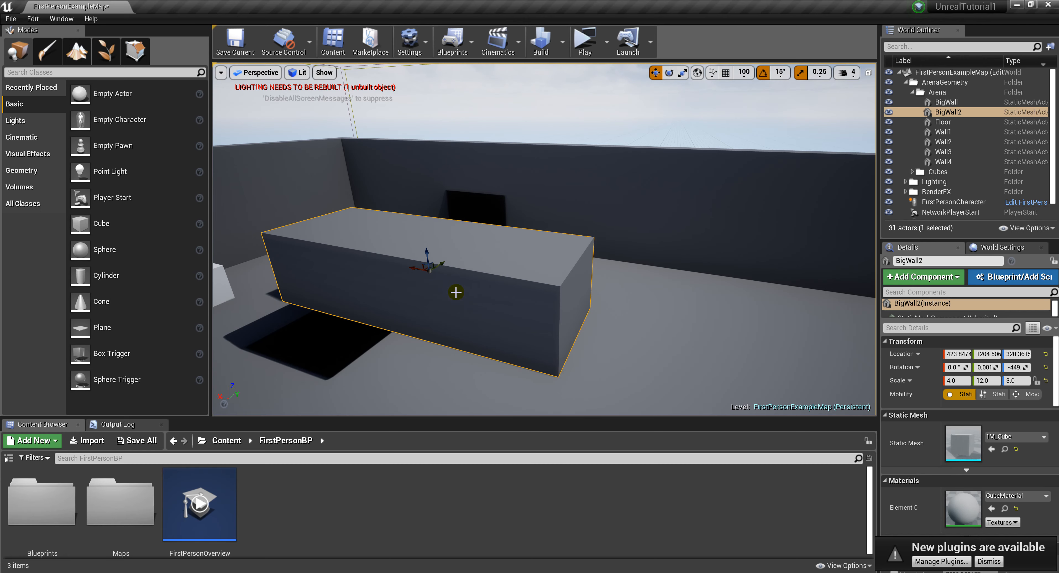
{"action": "left_click_drag", "start_coordinate": [415, 270], "coordinate": [444, 270]}
{"action": "left_click_drag", "start_coordinate": [463, 266], "coordinate": [480, 258]}
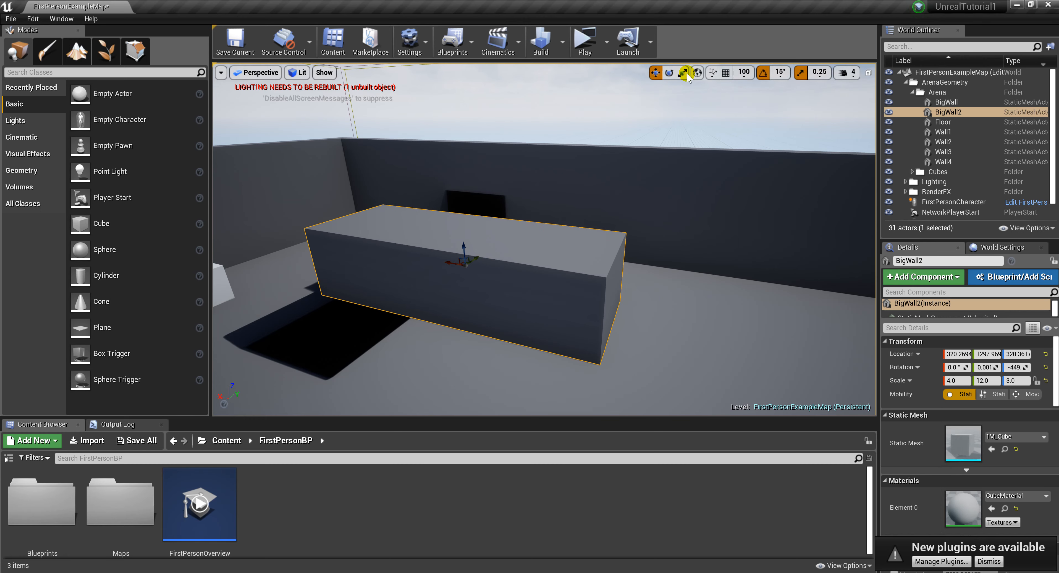
Step: Rotate BigWall2 about the Z axis to about -630° using the 15° rotation snap
{"action": "left_click_drag", "start_coordinate": [462, 278], "coordinate": [489, 275]}
{"action": "key", "text": "s"}
{"action": "mouse_move", "coordinate": [512, 286]}
{"action": "right_mouse_down"}
{"action": "mouse_move", "coordinate": [477, 300]}
{"action": "mouse_move", "coordinate": [473, 290]}
{"action": "mouse_move", "coordinate": [513, 286]}
{"action": "right_mouse_up"}
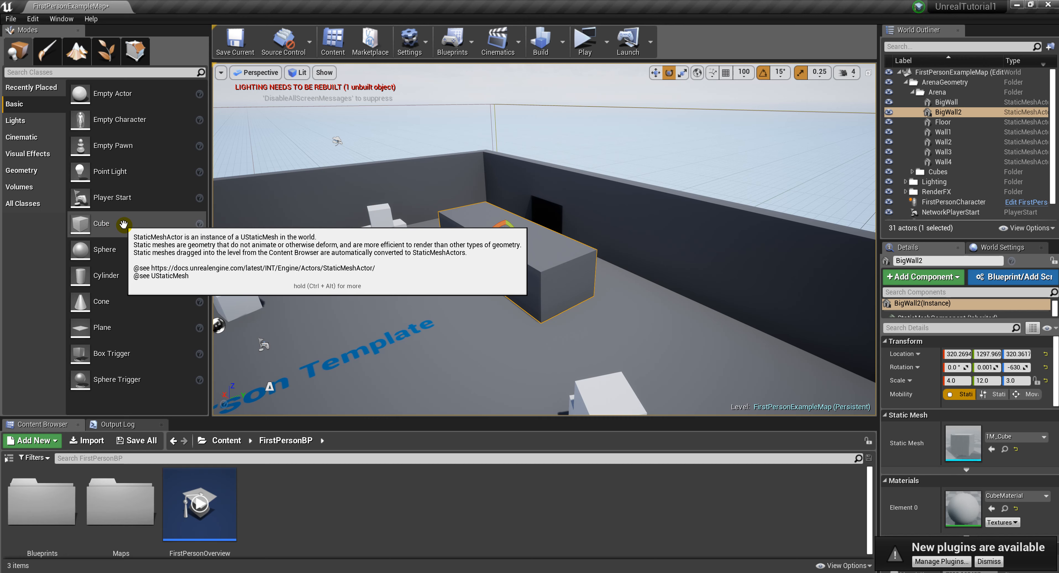
Step: Place a basic Cube by the floor text at about Z 220 and scale it to X 2.5, Y 6.75, Z 1.5
{"action": "left_click_drag", "start_coordinate": [121, 219], "coordinate": [361, 323]}
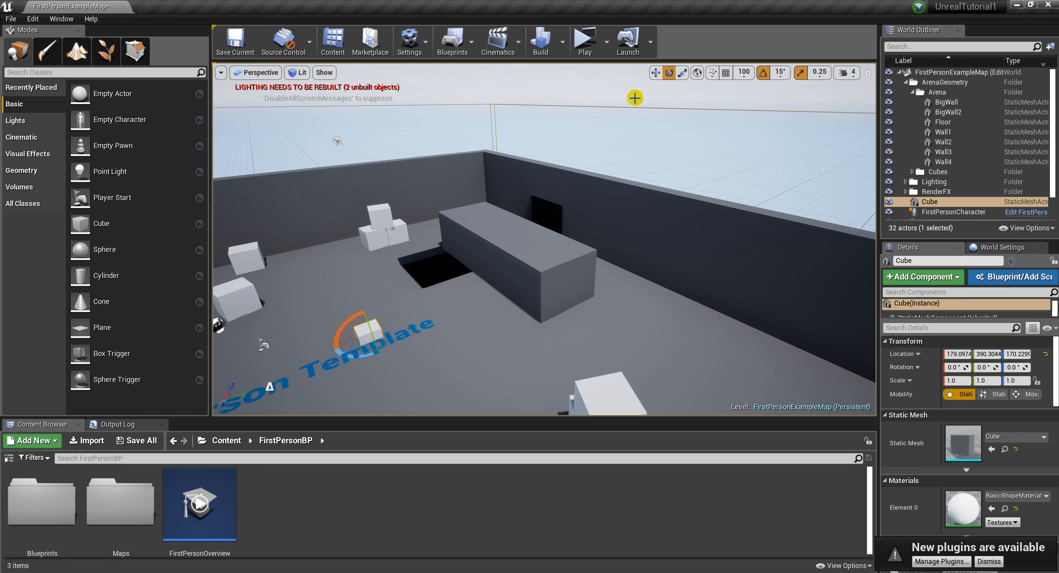
{"action": "left_click", "coordinate": [655, 72]}
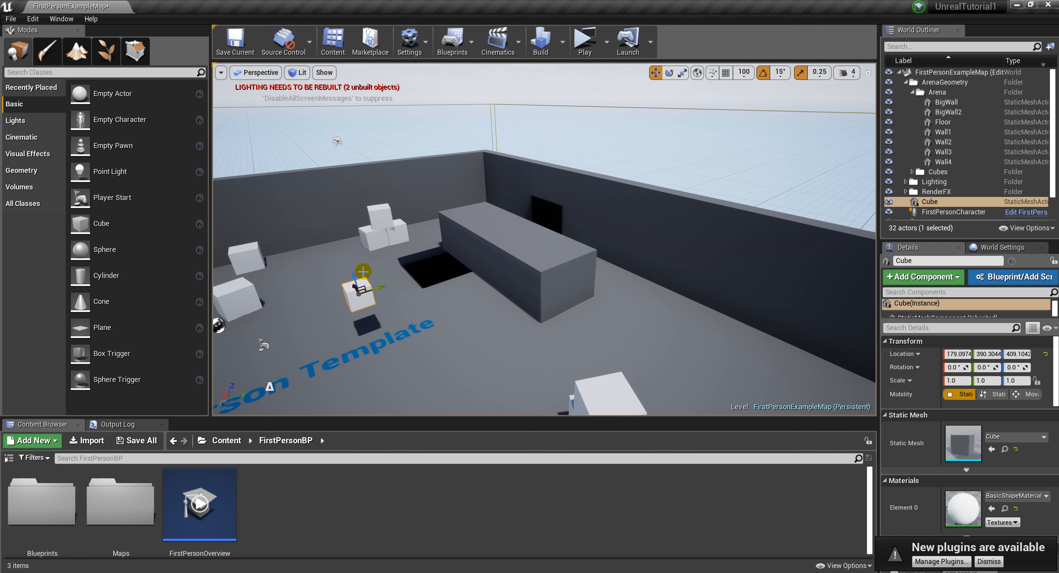
{"action": "left_click_drag", "start_coordinate": [389, 320], "coordinate": [384, 321]}
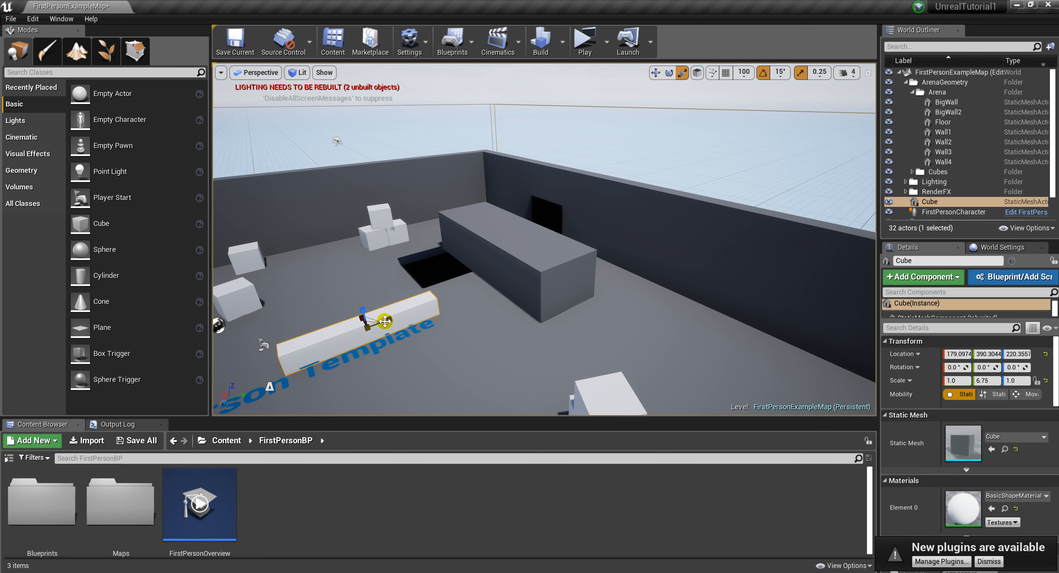
{"action": "right_click_drag", "start_coordinate": [385, 321], "coordinate": [429, 342]}
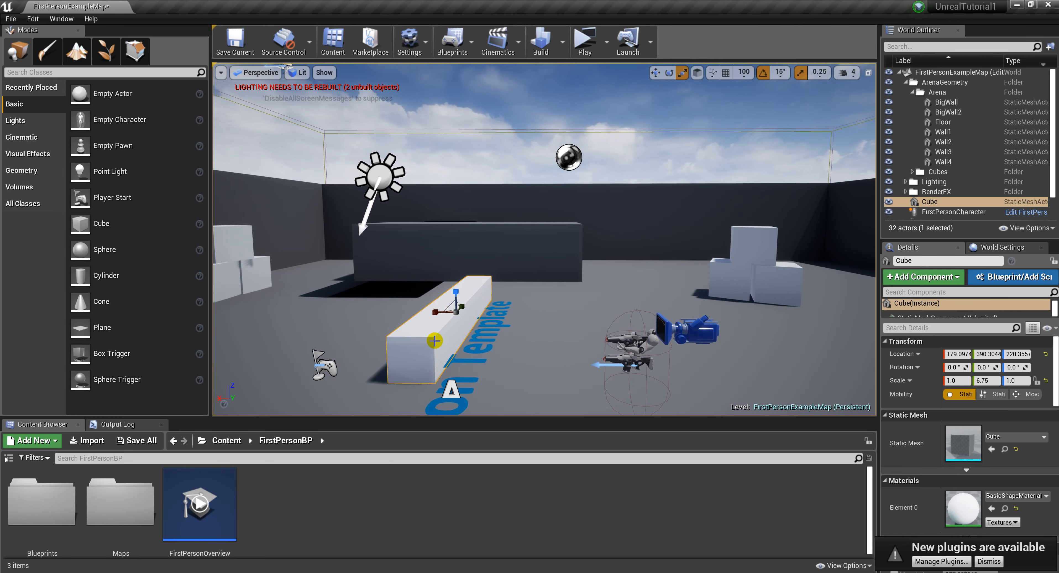
{"action": "left_click_drag", "start_coordinate": [435, 312], "coordinate": [456, 280]}
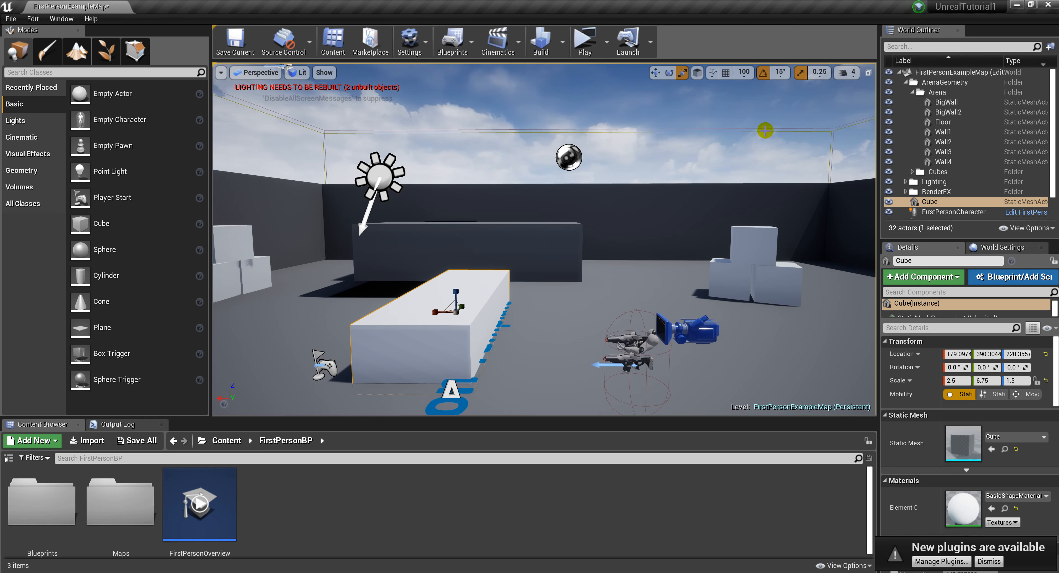
Step: Delete the stretched cube from the level
{"action": "key", "text": "d"}
{"action": "right_click_drag", "start_coordinate": [529, 346], "coordinate": [386, 354]}
{"action": "key", "text": "w"}
{"action": "key", "text": "s"}
{"action": "mouse_move", "coordinate": [564, 344]}
{"action": "right_mouse_down"}
{"action": "mouse_move", "coordinate": [531, 335]}
{"action": "mouse_move", "coordinate": [559, 331]}
{"action": "mouse_move", "coordinate": [564, 344]}
{"action": "right_mouse_up"}
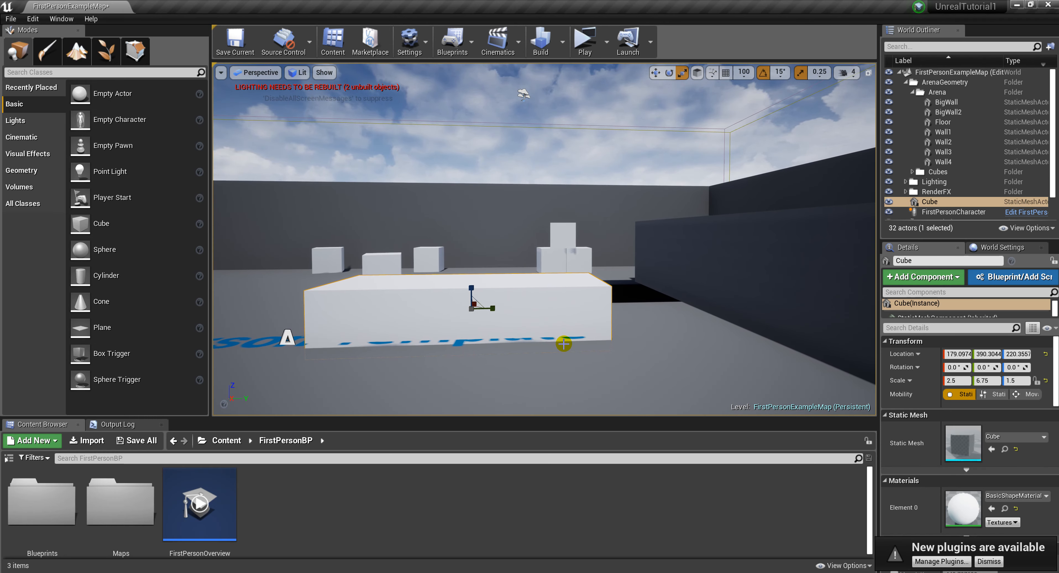
{"action": "key", "text": "Delete"}
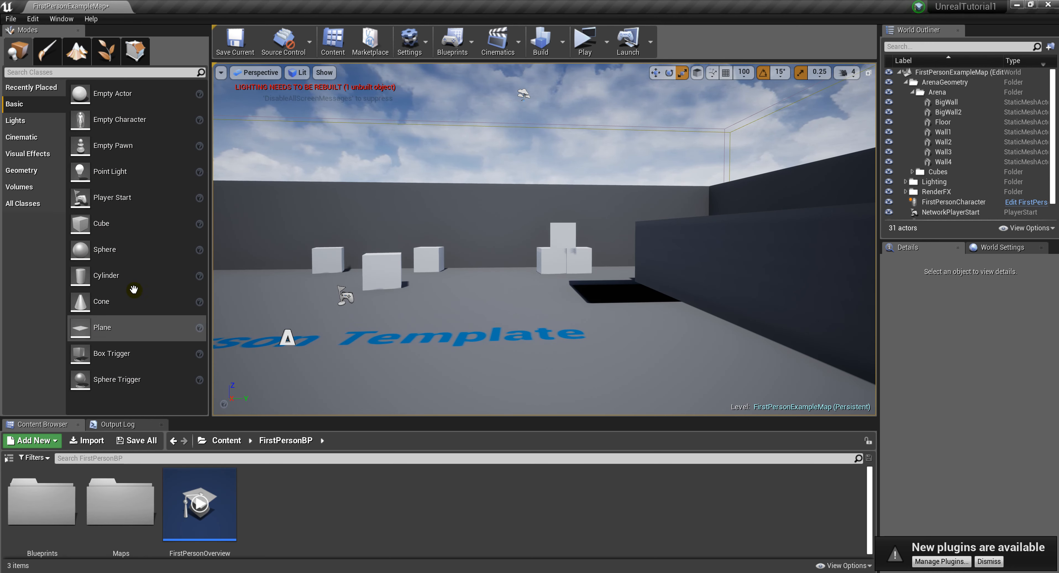
Step: Look through the placeable actors under Lights, Cinematic, Visual Effects, Volumes and All Classes, ending with Geometry
{"action": "left_click", "coordinate": [28, 121]}
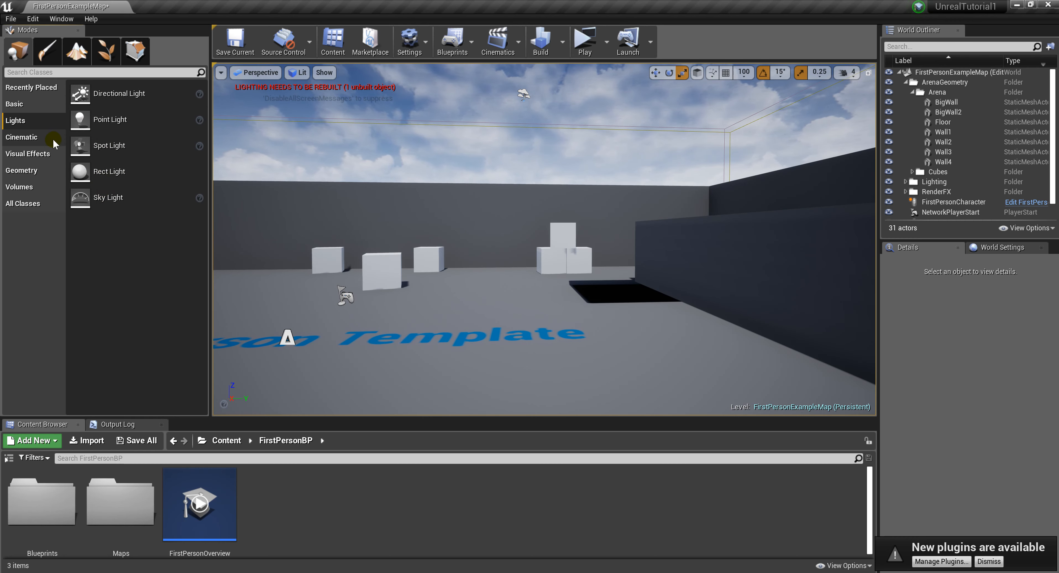
{"action": "left_click", "coordinate": [22, 137]}
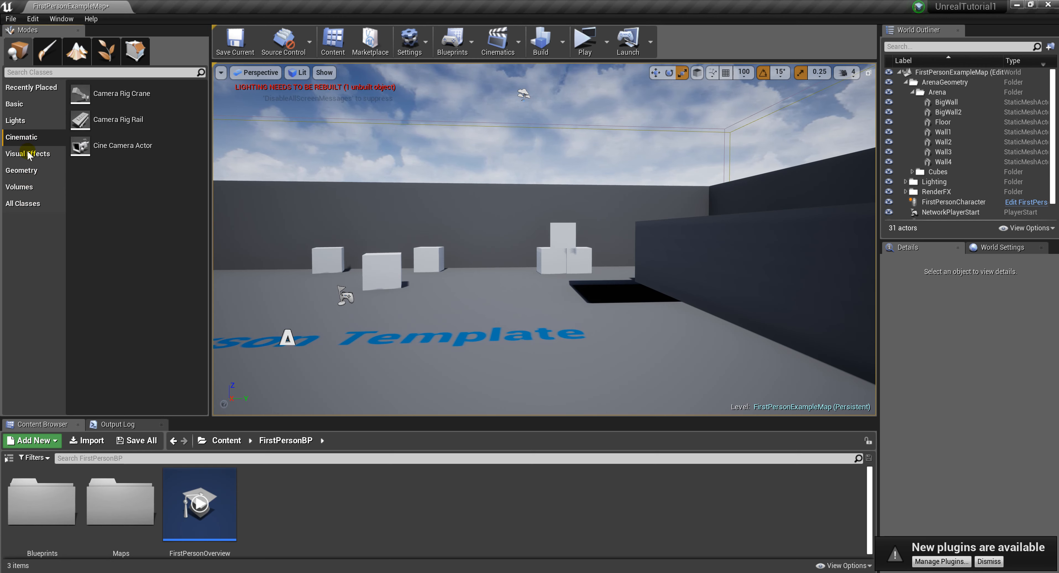
{"action": "left_click", "coordinate": [29, 160]}
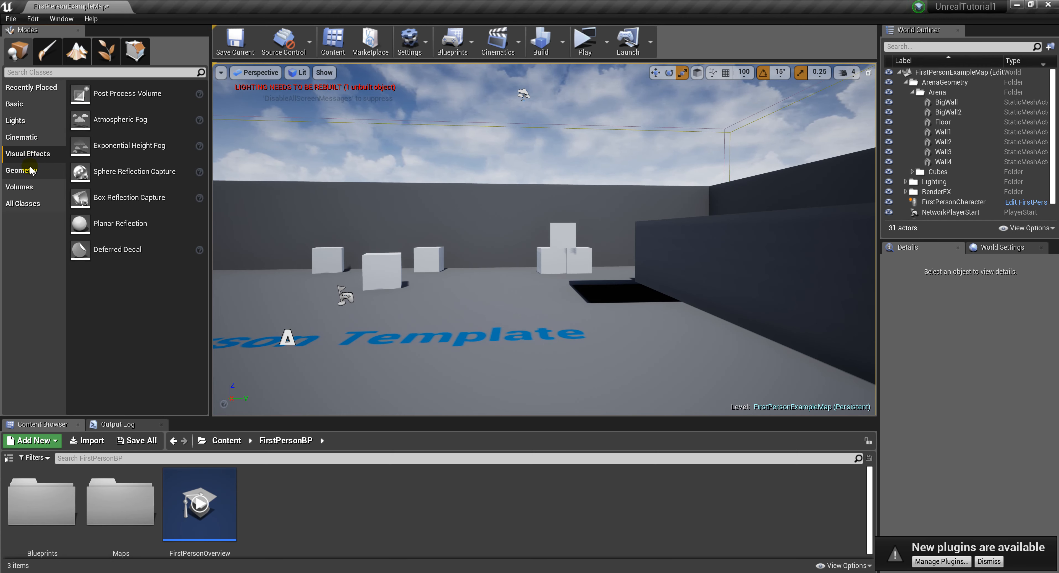
{"action": "left_click", "coordinate": [31, 170]}
{"action": "left_click", "coordinate": [28, 189]}
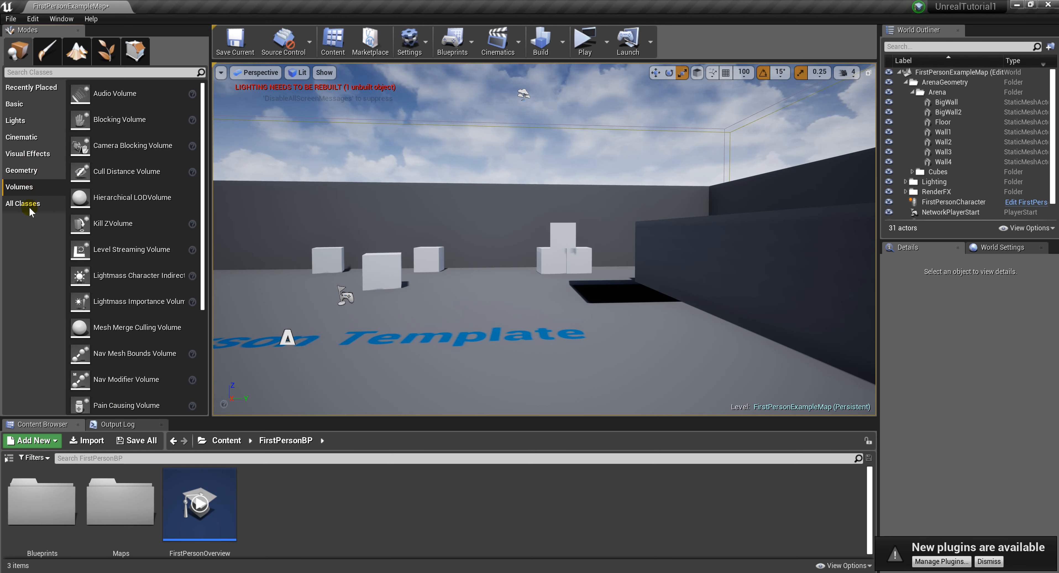
{"action": "left_click", "coordinate": [30, 209]}
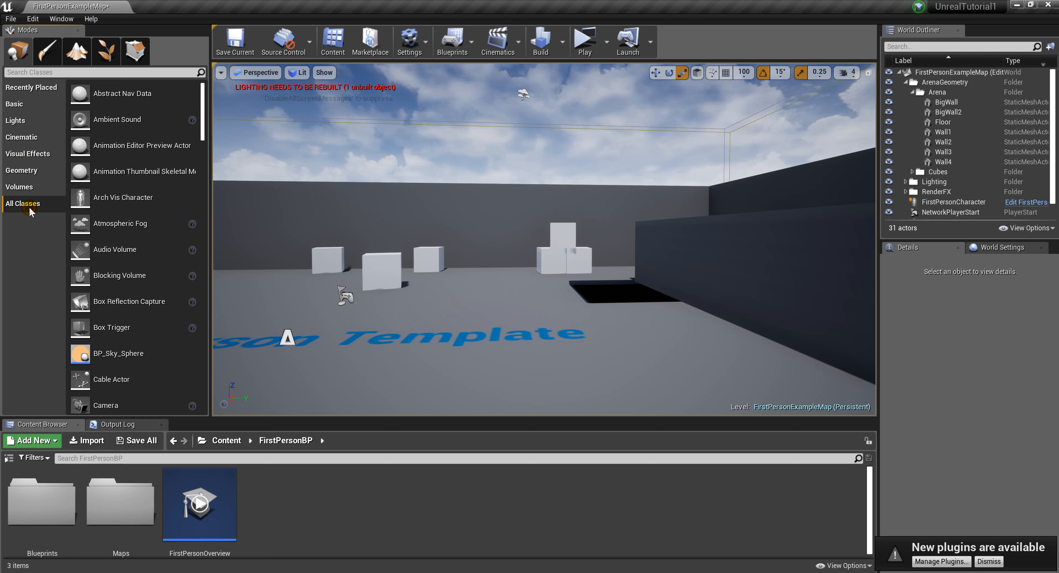
{"action": "left_click", "coordinate": [22, 170]}
{"action": "right_click_drag", "start_coordinate": [478, 300], "coordinate": [232, 331]}
{"action": "key", "text": "s"}
{"action": "key", "text": "d"}
{"action": "key", "text": "w"}
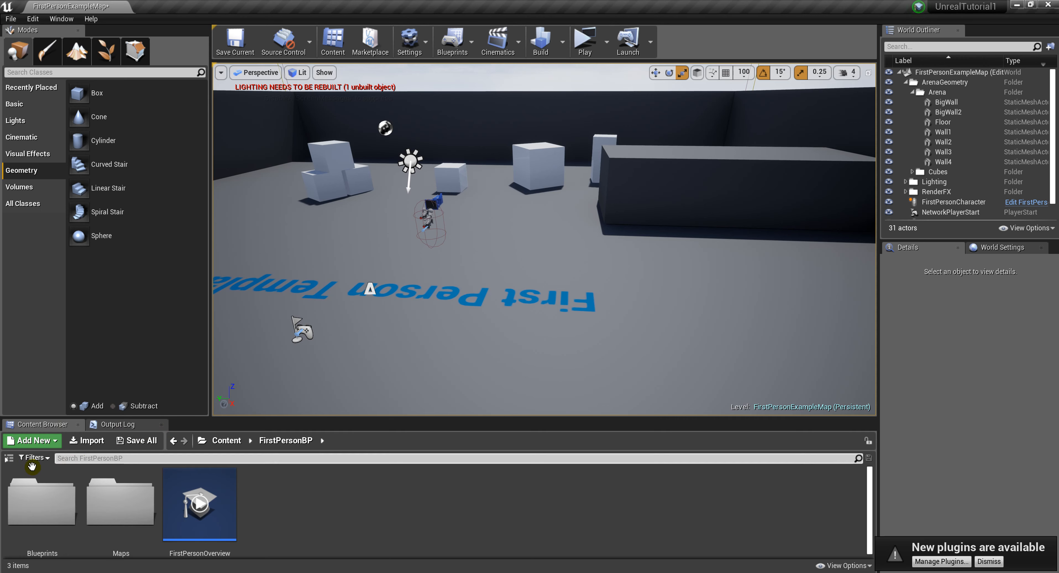
Step: Enlarge the Content Browser and show its folder tree as a narrow column with the FirstPersonBP folder expanded
{"action": "left_click_drag", "start_coordinate": [259, 417], "coordinate": [274, 393]}
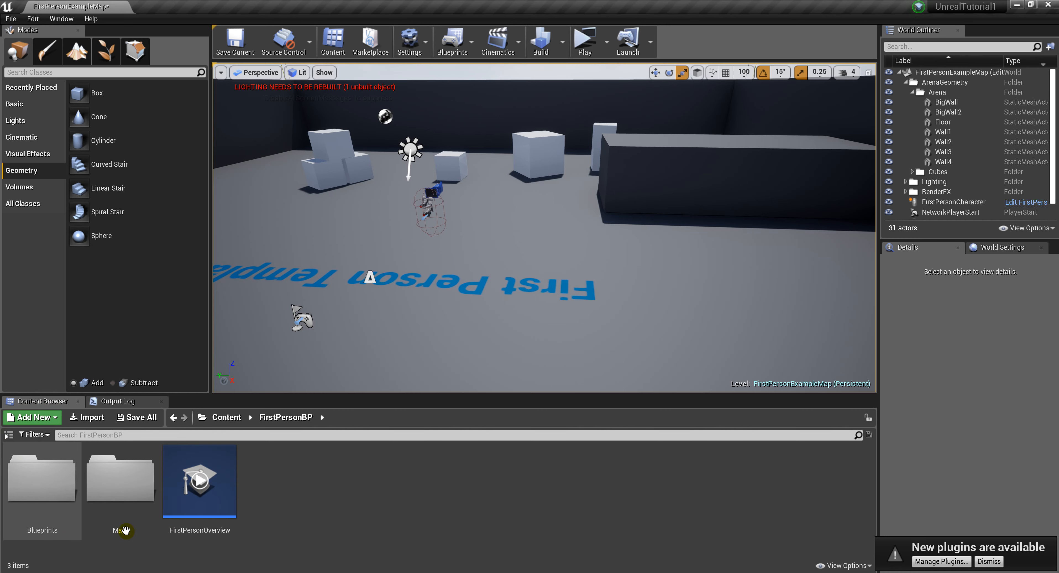
{"action": "left_click", "coordinate": [8, 435]}
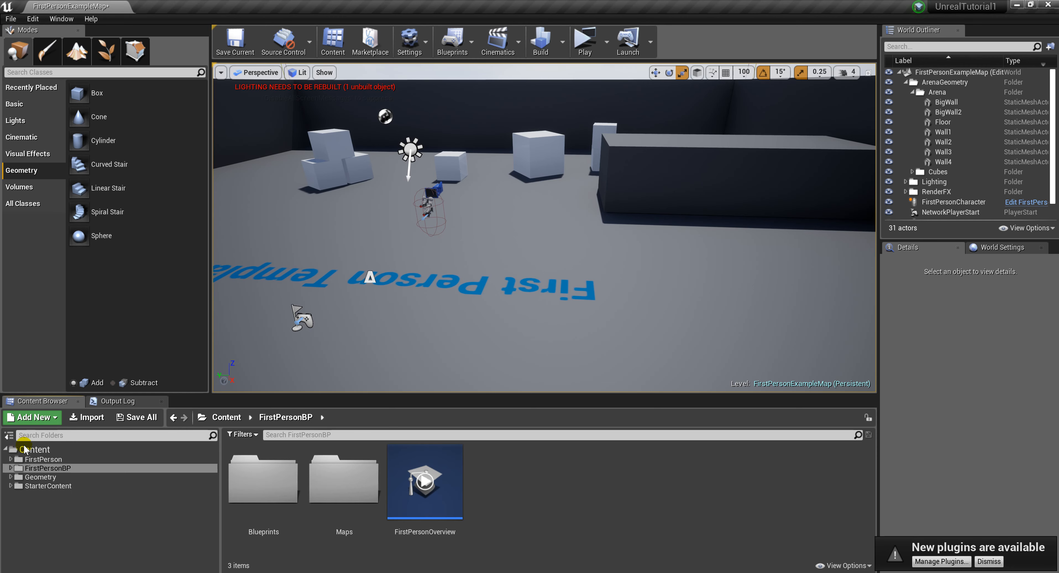
{"action": "left_click_drag", "start_coordinate": [224, 477], "coordinate": [35, 463]}
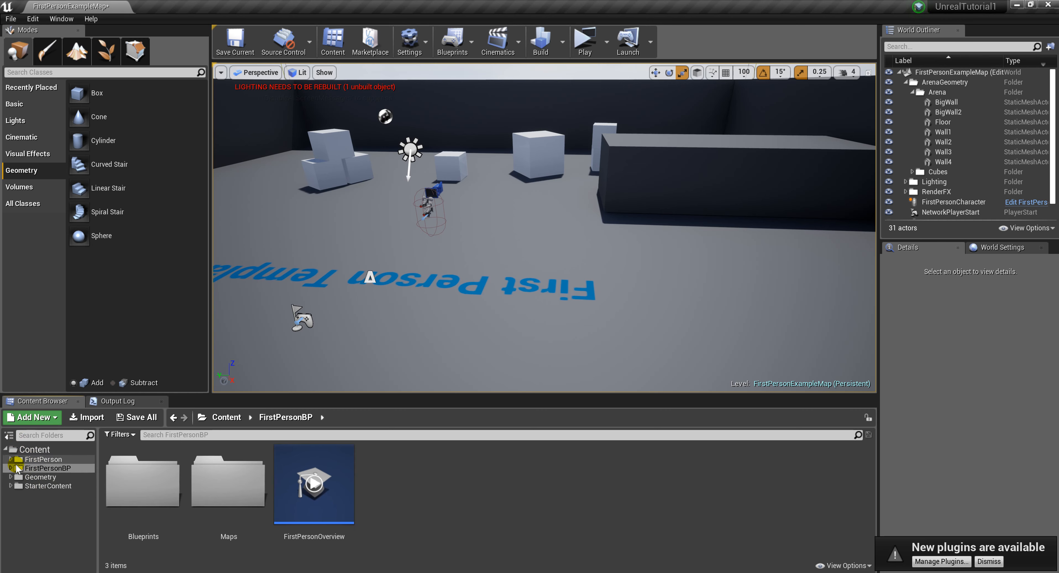
{"action": "left_click_drag", "start_coordinate": [99, 473], "coordinate": [18, 473]}
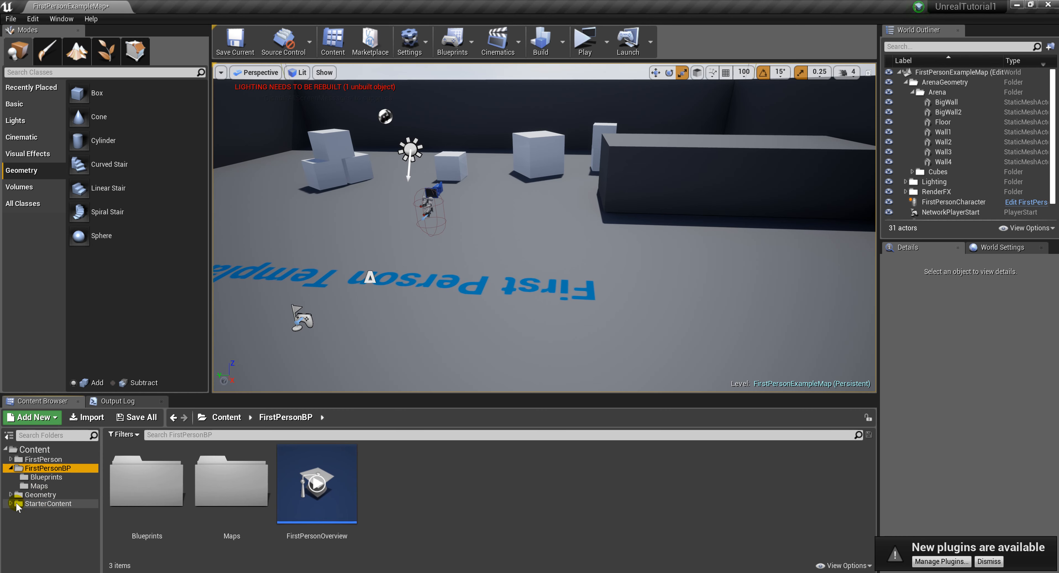
Step: Open StarterContent's Materials folder, make the Content Browser taller, and look through the materials
{"action": "scroll", "coordinate": [52, 515], "scroll_direction": "down", "scroll_amount": 2}
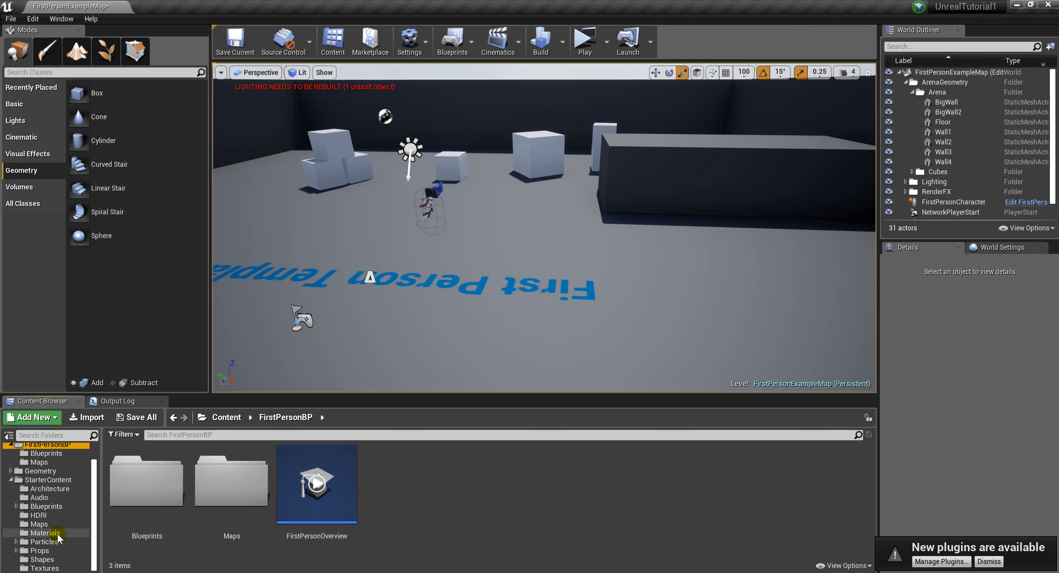
{"action": "left_click", "coordinate": [45, 532]}
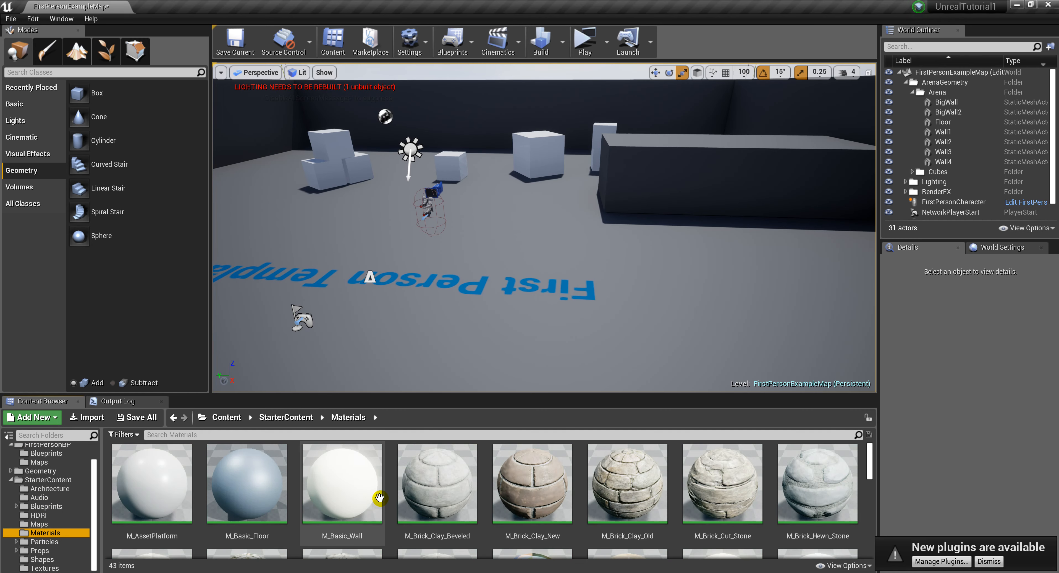
{"action": "left_click_drag", "start_coordinate": [506, 395], "coordinate": [506, 369]}
{"action": "scroll", "coordinate": [536, 451], "scroll_direction": "down", "scroll_amount": 2}
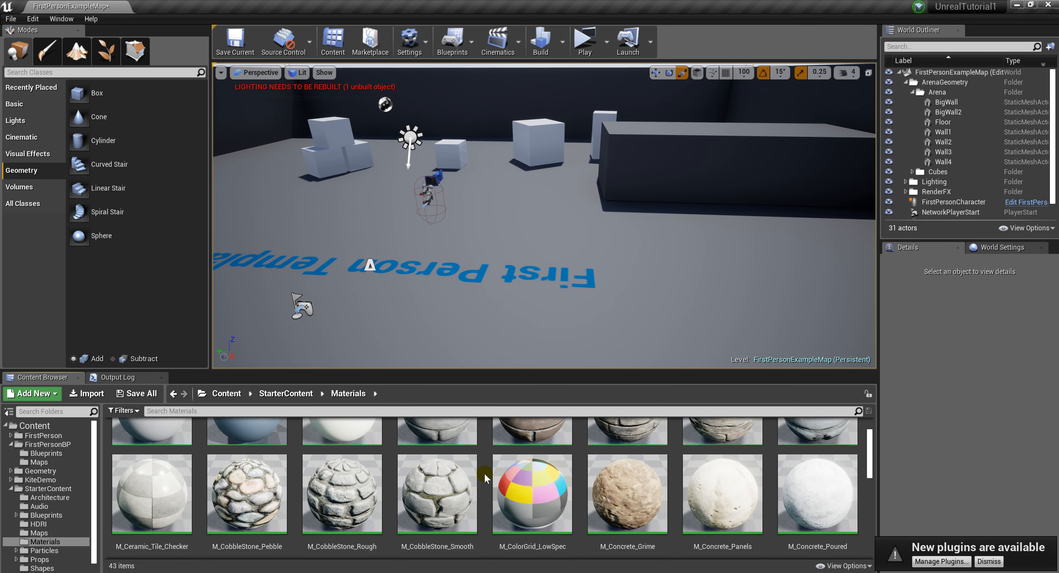
{"action": "scroll", "coordinate": [691, 452], "scroll_direction": "up", "scroll_amount": 2}
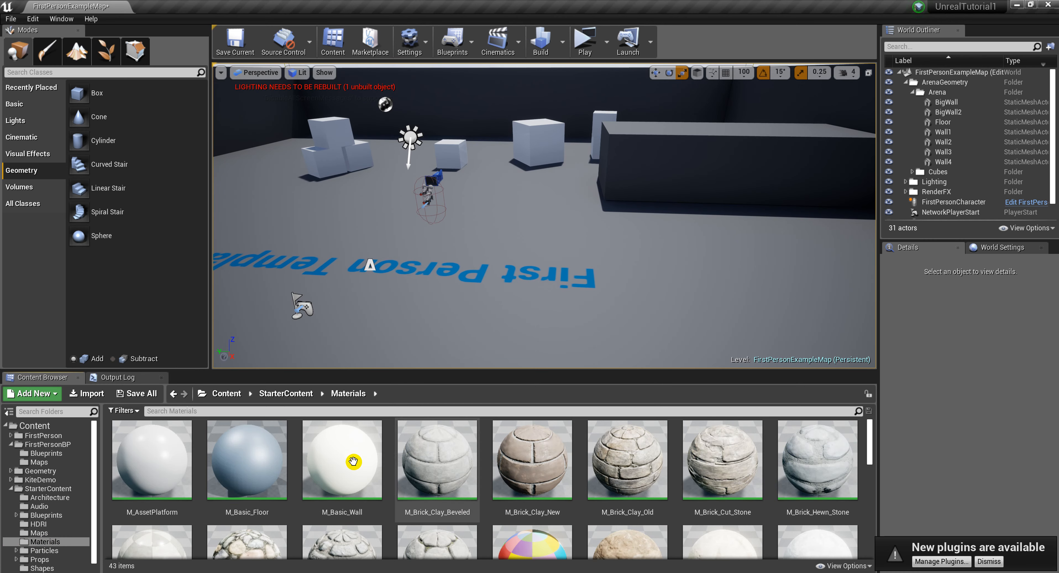
Step: Reduce the thumbnail scale in the Content Browser so more materials fit in each row
{"action": "left_click", "coordinate": [845, 566]}
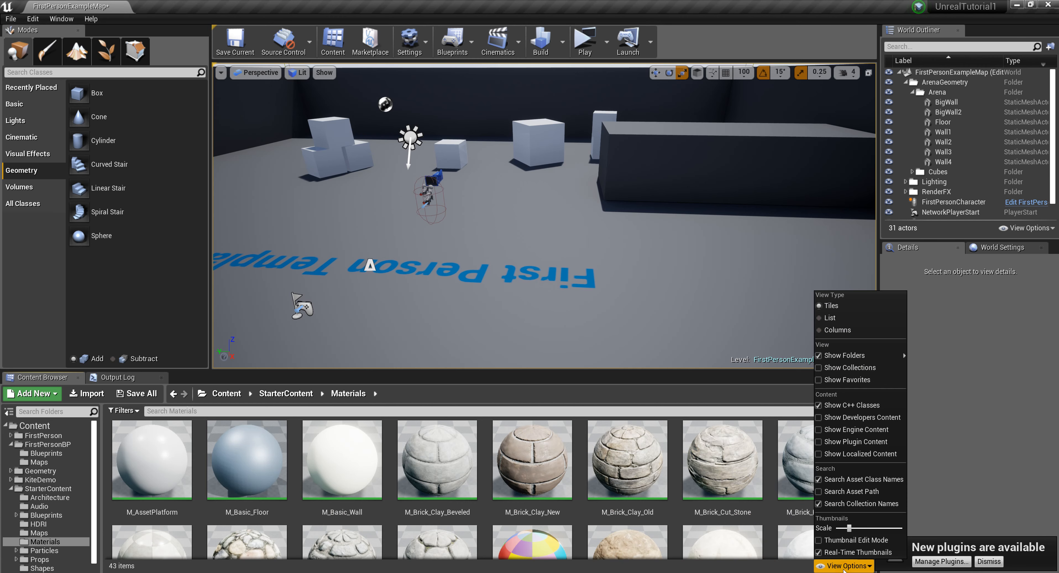
{"action": "mouse_move", "coordinate": [849, 527]}
{"action": "left_mouse_down"}
{"action": "mouse_move", "coordinate": [868, 527]}
{"action": "mouse_move", "coordinate": [844, 527]}
{"action": "left_mouse_up"}
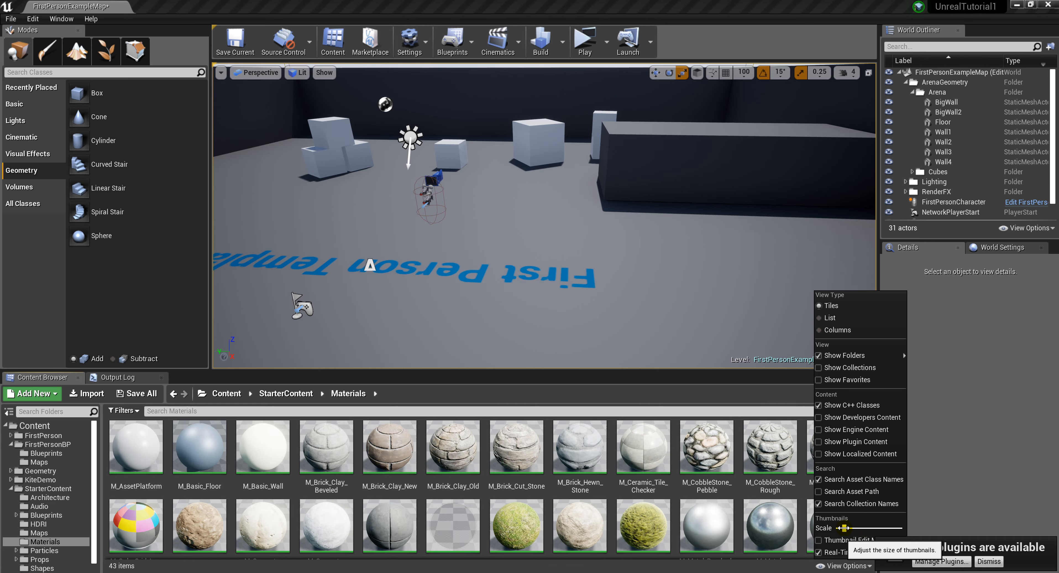
{"action": "left_click", "coordinate": [837, 566]}
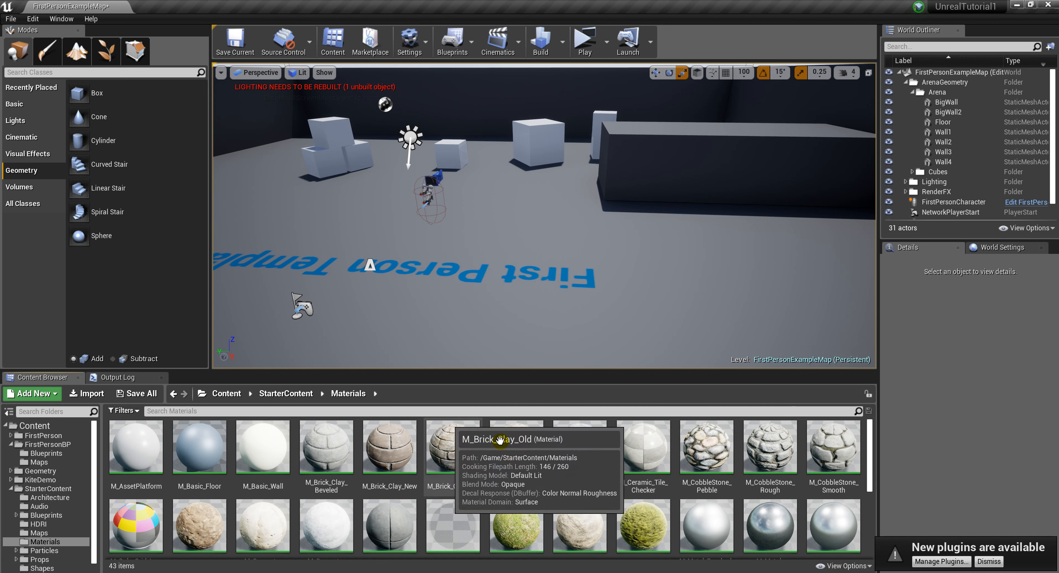
Step: Apply the M_Brick_Clay_Old material to the small single cube on the arena floor
{"action": "left_click", "coordinate": [397, 455]}
{"action": "right_click_drag", "start_coordinate": [463, 344], "coordinate": [423, 298]}
{"action": "key", "text": "w"}
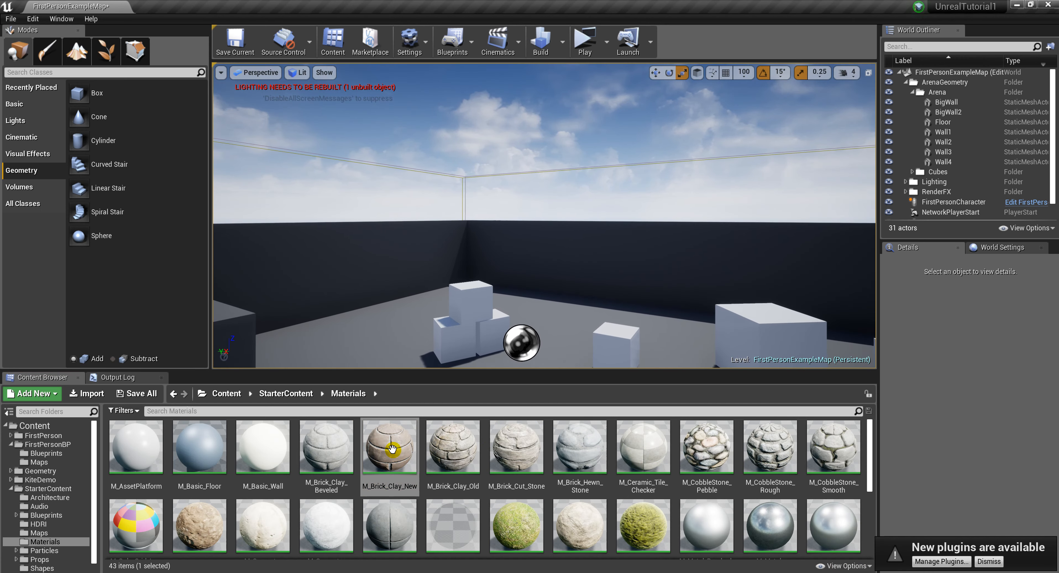
{"action": "right_click_drag", "start_coordinate": [465, 327], "coordinate": [477, 358]}
{"action": "left_click", "coordinate": [464, 445]}
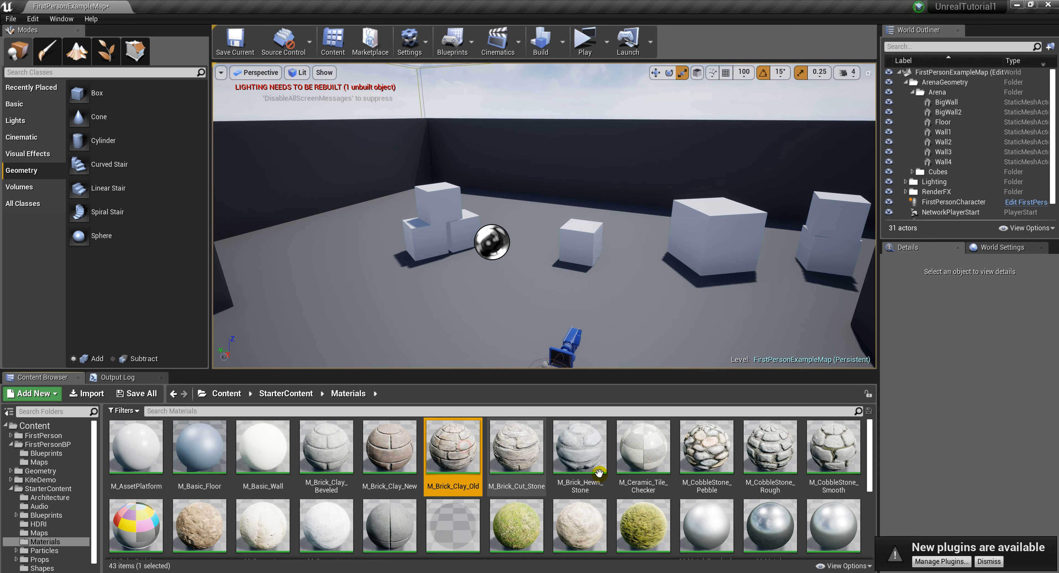
{"action": "left_click_drag", "start_coordinate": [578, 251], "coordinate": [579, 251]}
{"action": "key", "text": "w"}
{"action": "right_click_drag", "start_coordinate": [619, 286], "coordinate": [583, 288]}
{"action": "key", "text": "a"}
Step: Try stretching the brick cube along Y to a scale of 6.75, and undo the stretch
{"action": "left_click", "coordinate": [580, 291]}
{"action": "left_click_drag", "start_coordinate": [571, 289], "coordinate": [493, 294]}
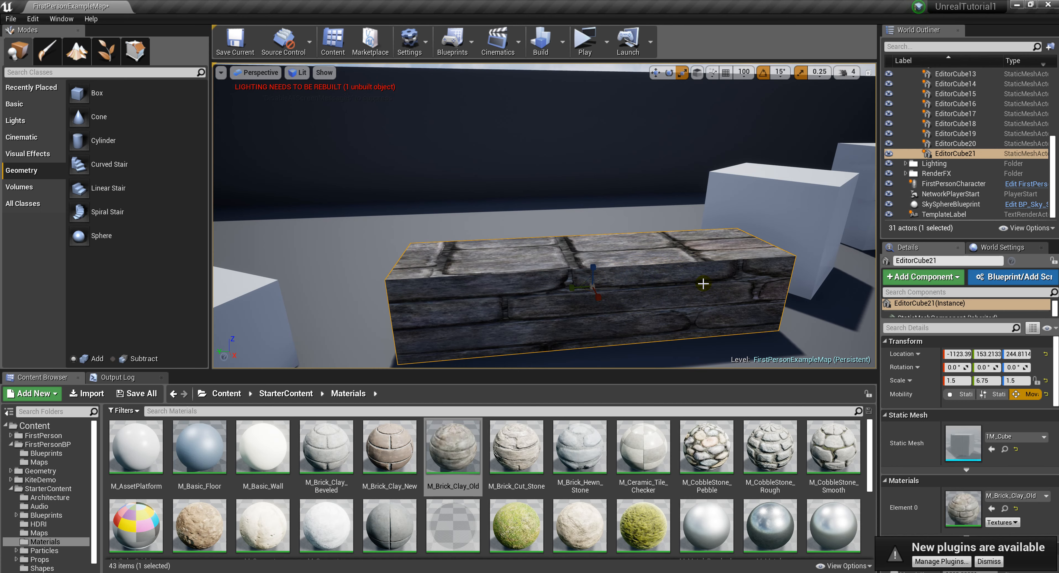
{"action": "key", "text": "ctrl+z"}
Step: Try the M_CobbleStone_Pebble material on the large dark block, view it from several sides, and undo it
{"action": "mouse_move", "coordinate": [700, 283]}
{"action": "right_mouse_down"}
{"action": "mouse_move", "coordinate": [658, 288]}
{"action": "mouse_move", "coordinate": [712, 288]}
{"action": "right_mouse_up"}
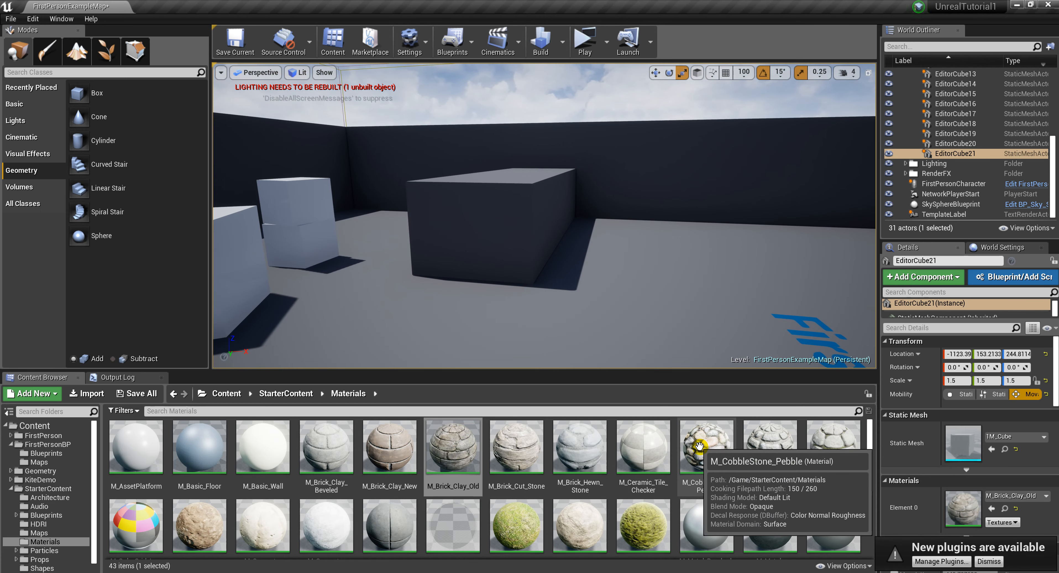
{"action": "left_click_drag", "start_coordinate": [699, 446], "coordinate": [546, 263]}
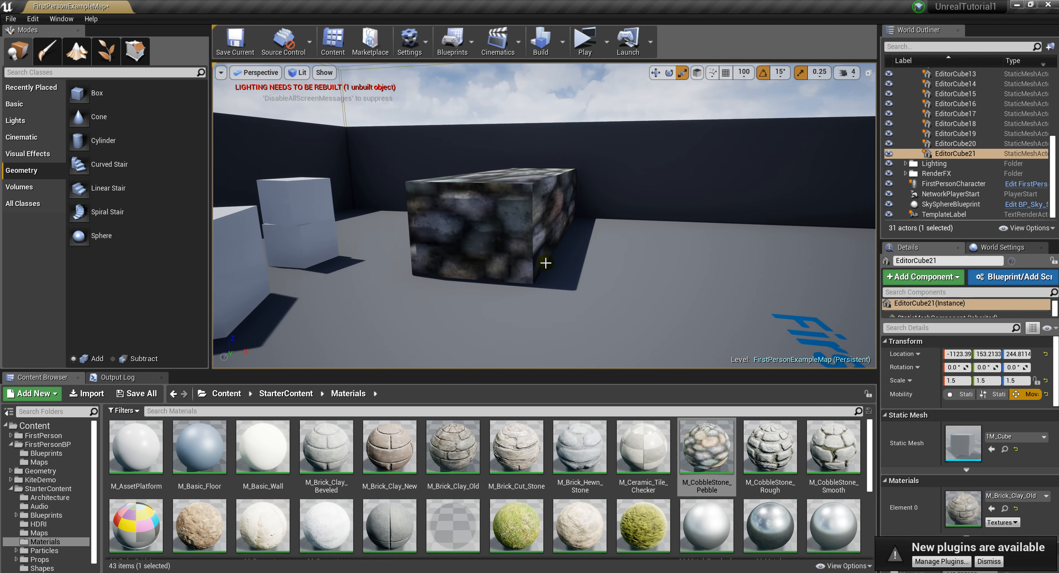
{"action": "right_click_drag", "start_coordinate": [604, 258], "coordinate": [699, 250]}
{"action": "key", "text": "d"}
{"action": "key", "text": "a"}
{"action": "key", "text": "a"}
{"action": "right_click_drag", "start_coordinate": [578, 264], "coordinate": [535, 267]}
{"action": "key", "text": "d"}
{"action": "key", "text": "ctrl+z"}
Step: Look around the arena's cubes, walls and floor text from several angles
{"action": "right_click_drag", "start_coordinate": [654, 273], "coordinate": [492, 288]}
{"action": "key", "text": "a"}
{"action": "key", "text": "d"}
{"action": "right_click_drag", "start_coordinate": [681, 298], "coordinate": [633, 285]}
{"action": "key", "text": "w"}
{"action": "key", "text": "s"}
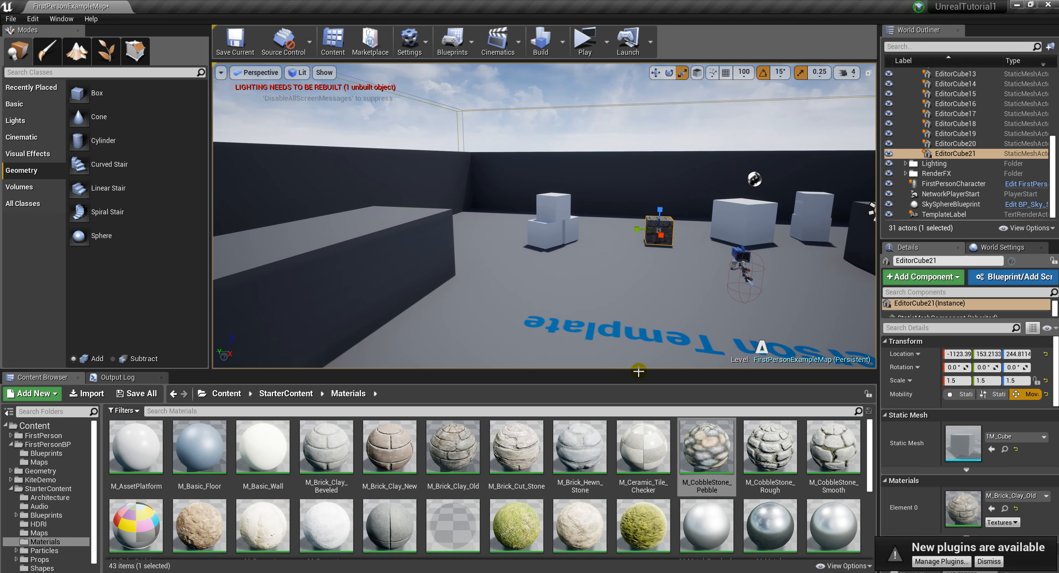
{"action": "right_click_drag", "start_coordinate": [703, 287], "coordinate": [810, 291]}
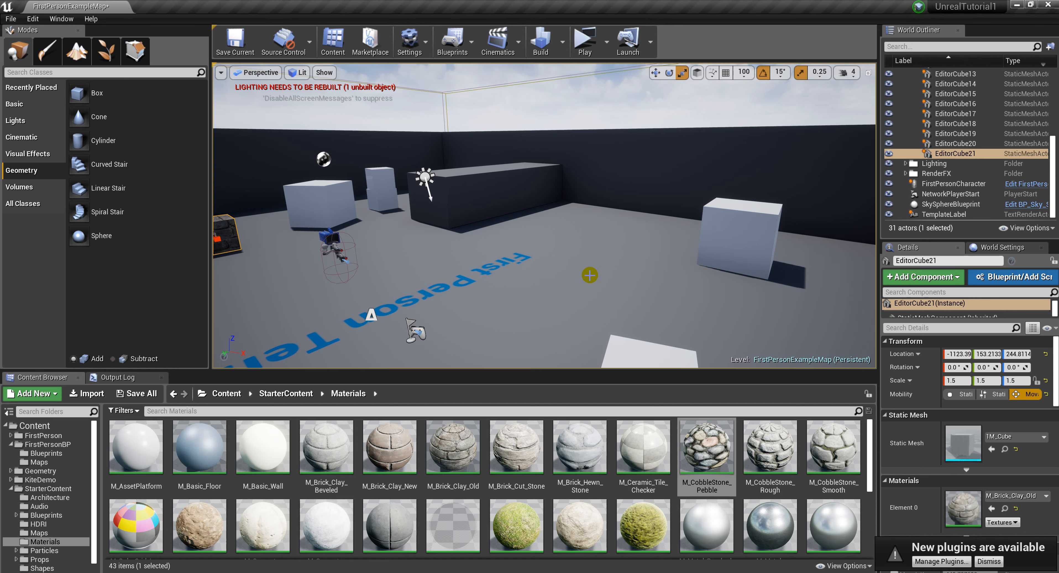
{"action": "left_click", "coordinate": [741, 237]}
{"action": "right_click_drag", "start_coordinate": [576, 284], "coordinate": [538, 288]}
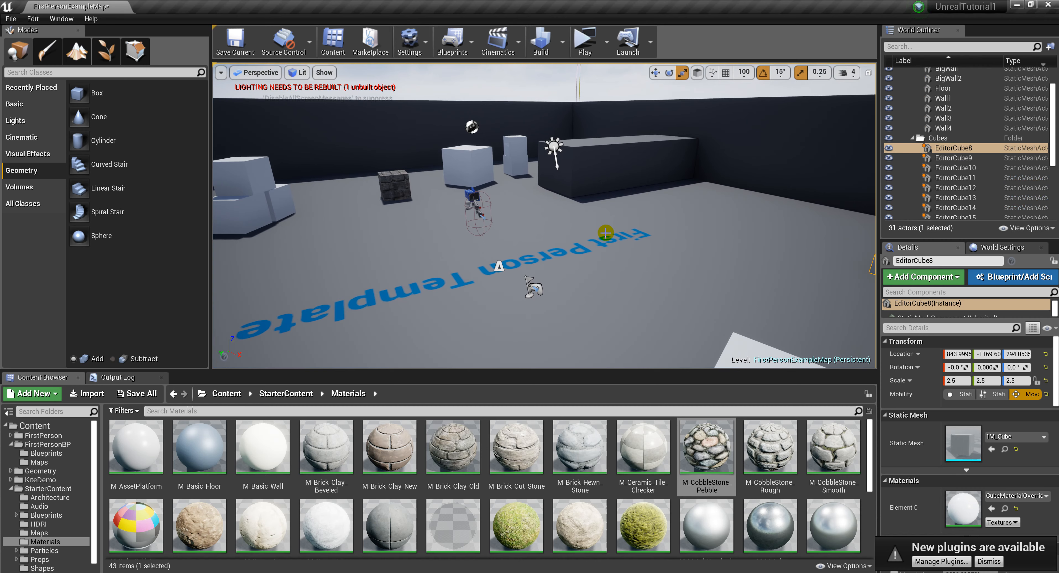
Step: Choose M_Brick_Clay_Old as the material and place a Linear Stair brush on the open floor
{"action": "left_click", "coordinate": [107, 193]}
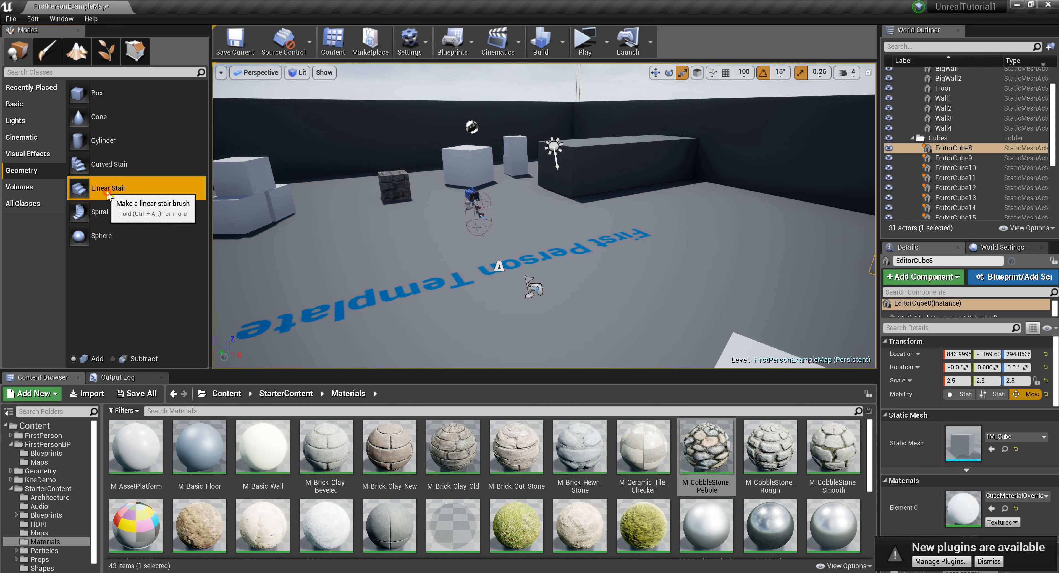
{"action": "right_click_drag", "start_coordinate": [552, 279], "coordinate": [436, 232]}
{"action": "key", "text": "d"}
{"action": "key", "text": "w"}
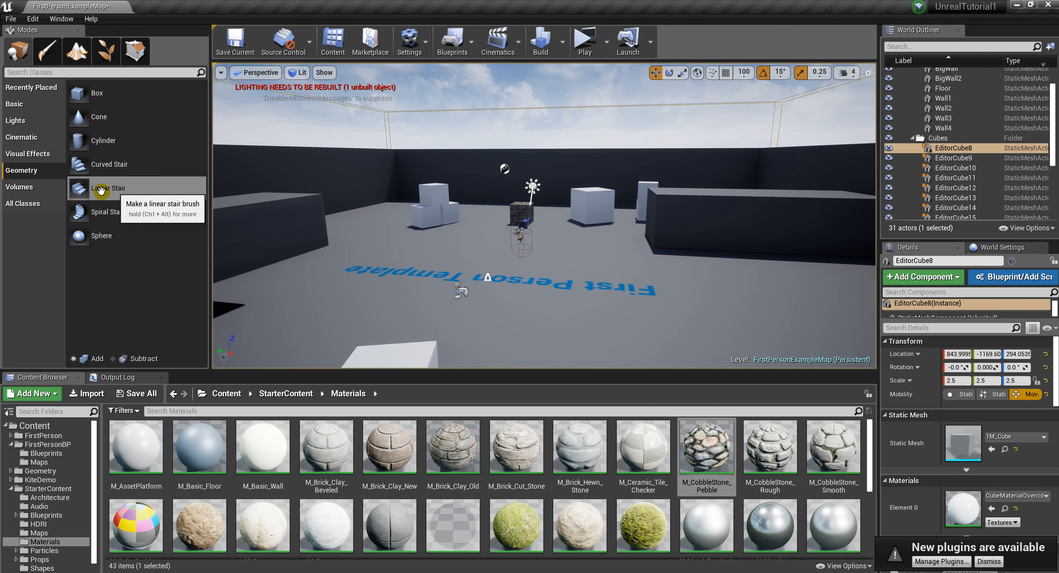
{"action": "left_click", "coordinate": [452, 446]}
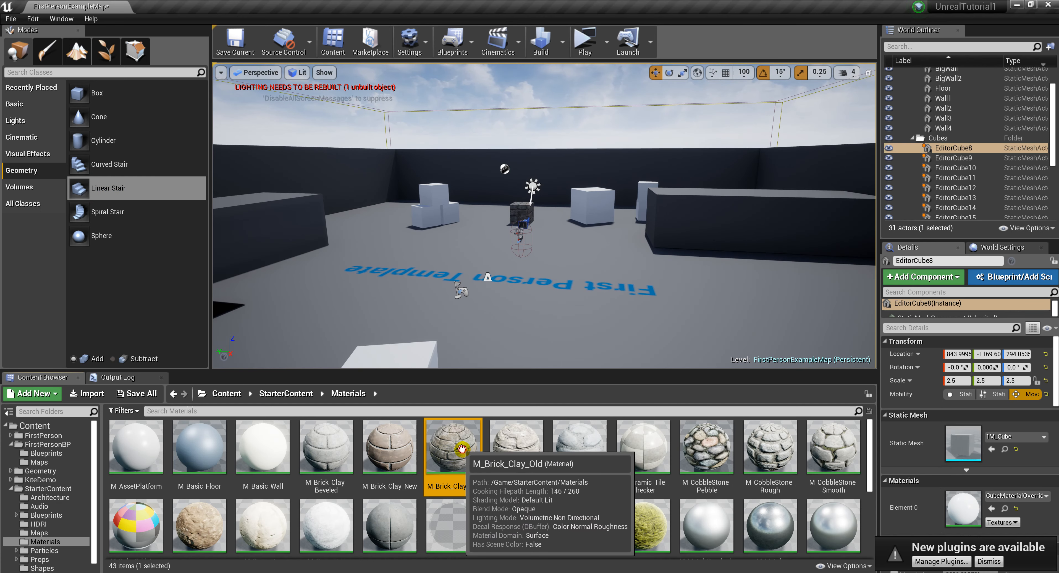
{"action": "right_click_drag", "start_coordinate": [515, 303], "coordinate": [535, 309]}
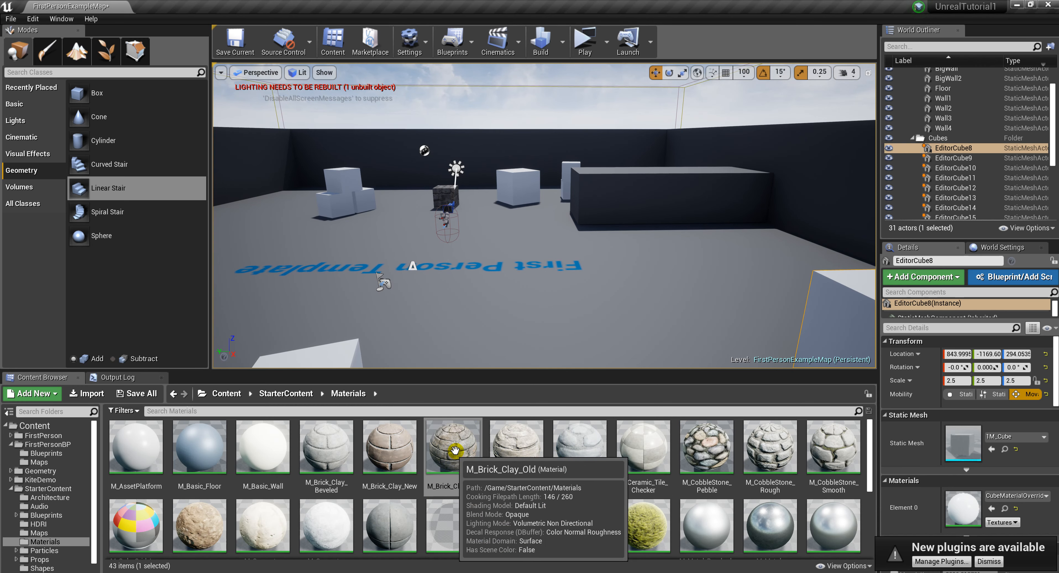
{"action": "mouse_move", "coordinate": [106, 191]}
{"action": "left_mouse_down"}
{"action": "mouse_move", "coordinate": [319, 257]}
{"action": "mouse_move", "coordinate": [525, 293]}
{"action": "mouse_move", "coordinate": [581, 286]}
{"action": "mouse_move", "coordinate": [536, 294]}
{"action": "left_mouse_up"}
{"action": "key", "text": "f"}
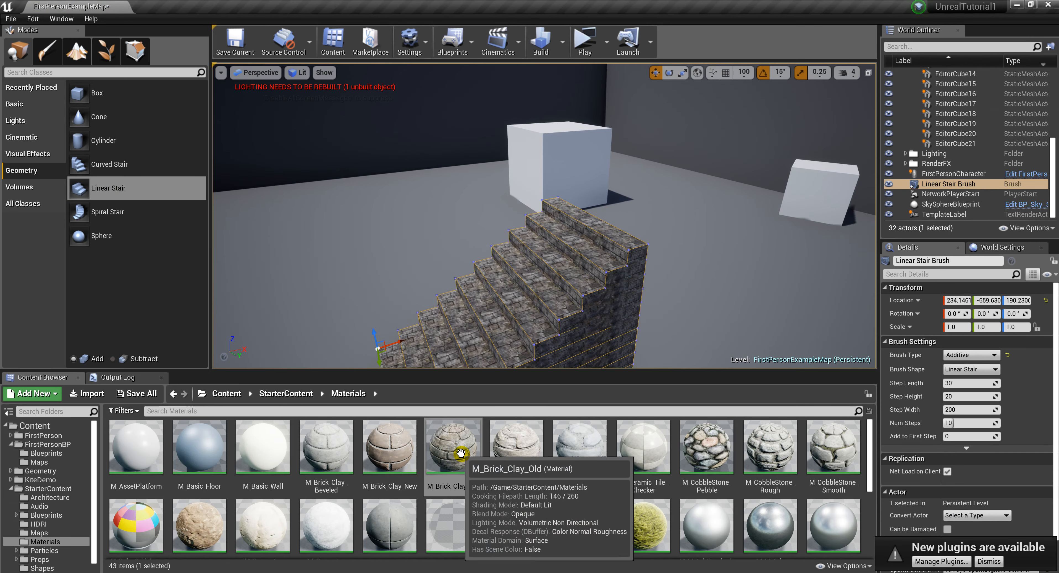
{"action": "right_click_drag", "start_coordinate": [465, 337], "coordinate": [438, 429]}
{"action": "key", "text": "s"}
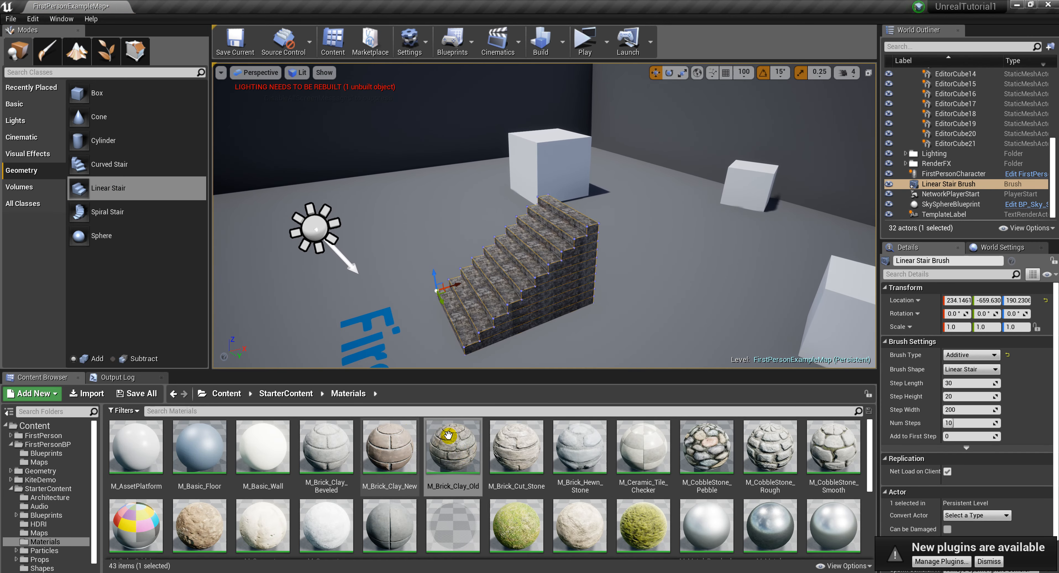
Step: Open the StarterContent folder to clear the material selection, and place a second Linear Stair brush near the first staircase
{"action": "left_click", "coordinate": [437, 429]}
{"action": "left_click", "coordinate": [48, 488]}
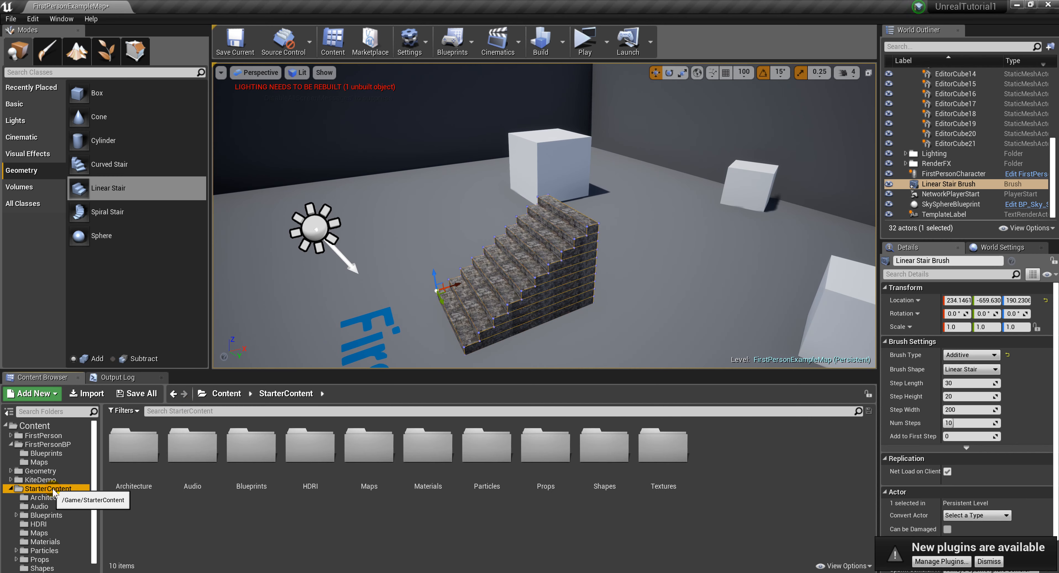
{"action": "left_click_drag", "start_coordinate": [108, 188], "coordinate": [425, 232]}
{"action": "mouse_move", "coordinate": [425, 231]}
{"action": "right_mouse_down"}
{"action": "mouse_move", "coordinate": [444, 225]}
{"action": "mouse_move", "coordinate": [461, 247]}
{"action": "mouse_move", "coordinate": [426, 274]}
{"action": "right_mouse_up"}
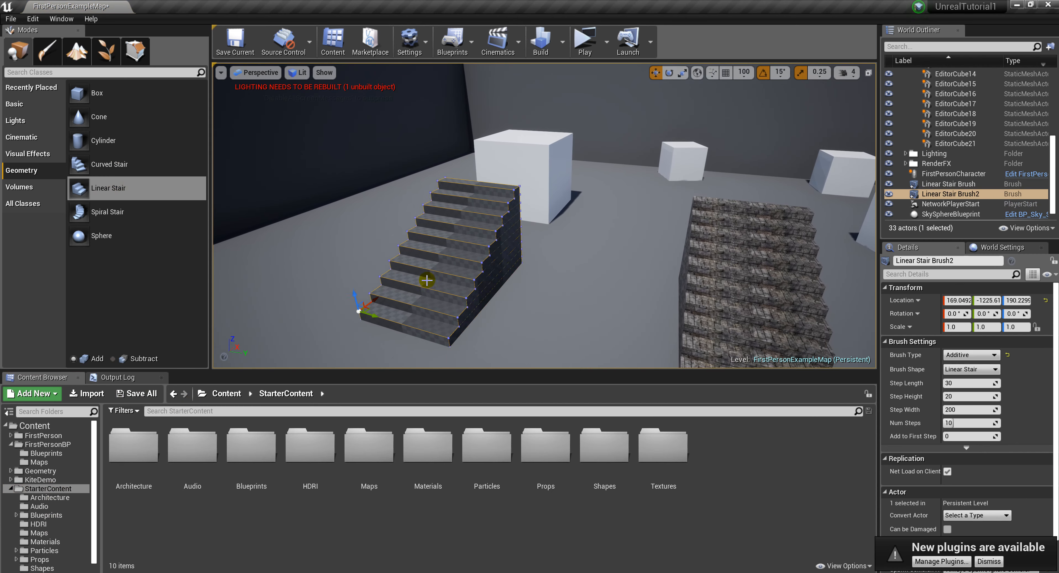
Step: Apply M_Brick_Clay_Old from the Materials folder to individual faces of the second staircase's lowest steps
{"action": "left_click", "coordinate": [39, 542]}
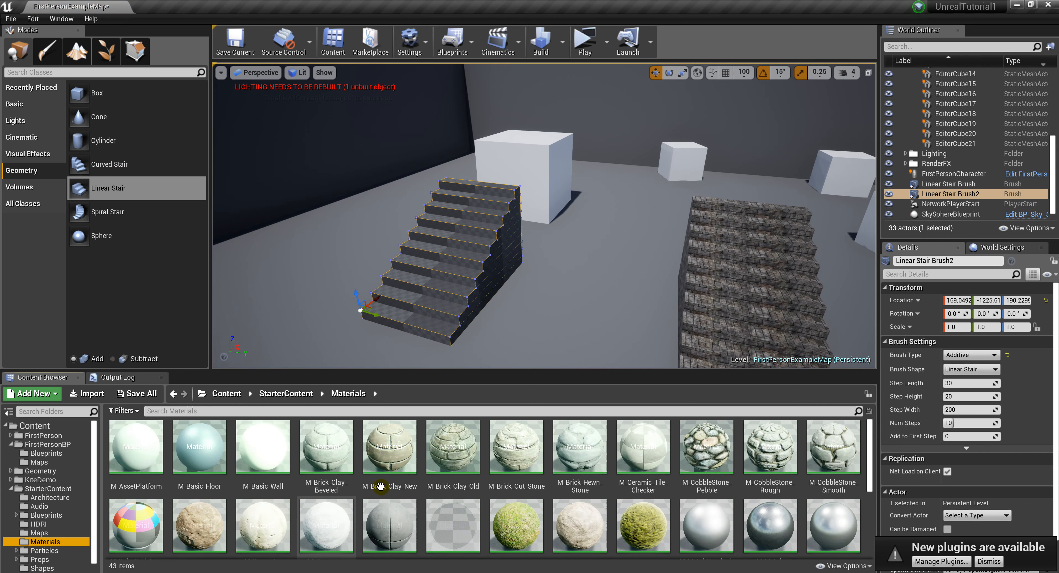
{"action": "left_click_drag", "start_coordinate": [452, 450], "coordinate": [411, 323]}
{"action": "left_click_drag", "start_coordinate": [448, 468], "coordinate": [434, 314]}
{"action": "left_click_drag", "start_coordinate": [458, 438], "coordinate": [449, 291]}
{"action": "key", "text": "w"}
{"action": "mouse_move", "coordinate": [449, 291]}
{"action": "right_mouse_down"}
{"action": "mouse_move", "coordinate": [510, 321]}
{"action": "mouse_move", "coordinate": [481, 288]}
{"action": "mouse_move", "coordinate": [452, 305]}
{"action": "right_mouse_up"}
{"action": "key", "text": "s"}
Step: Cover the lower treads of the brick staircase with M_Wood_Floor_Walnut_Polished and M_Wood_Floor_Walnut_Worn, one surface at a time
{"action": "scroll", "coordinate": [645, 478], "scroll_direction": "down", "scroll_amount": 8}
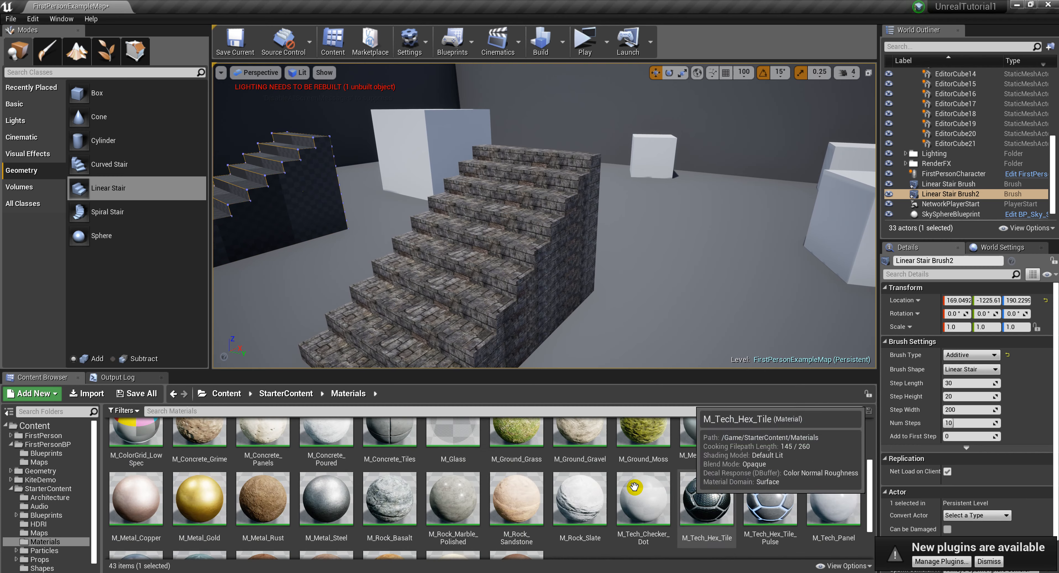
{"action": "scroll", "coordinate": [435, 467], "scroll_direction": "down", "scroll_amount": 1}
{"action": "left_click_drag", "start_coordinate": [264, 511], "coordinate": [452, 329]}
{"action": "left_click_drag", "start_coordinate": [263, 510], "coordinate": [504, 243]}
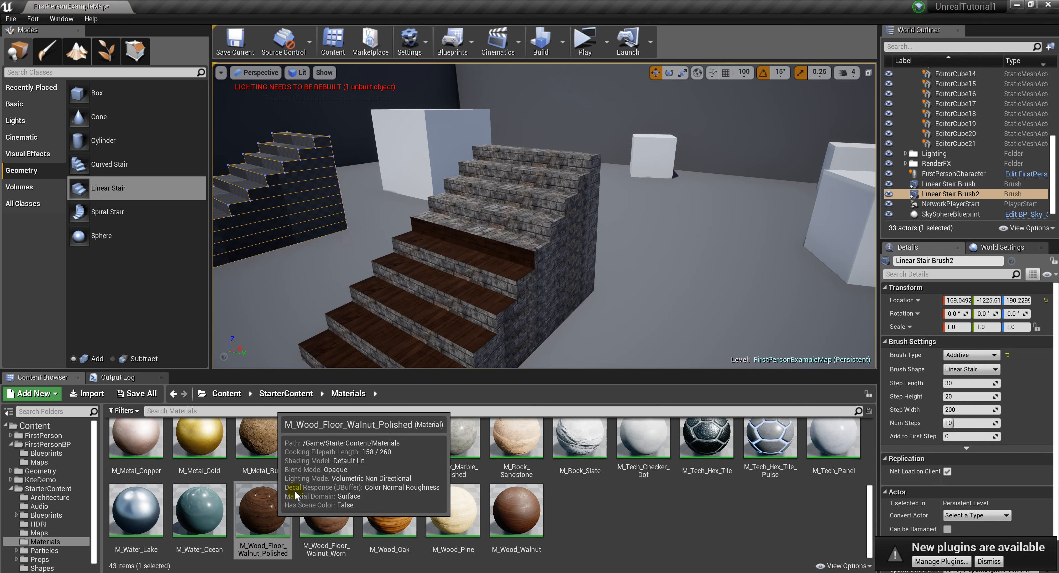
{"action": "left_click_drag", "start_coordinate": [327, 517], "coordinate": [408, 344]}
{"action": "left_click_drag", "start_coordinate": [330, 521], "coordinate": [492, 232]}
{"action": "right_click_drag", "start_coordinate": [492, 232], "coordinate": [515, 246]}
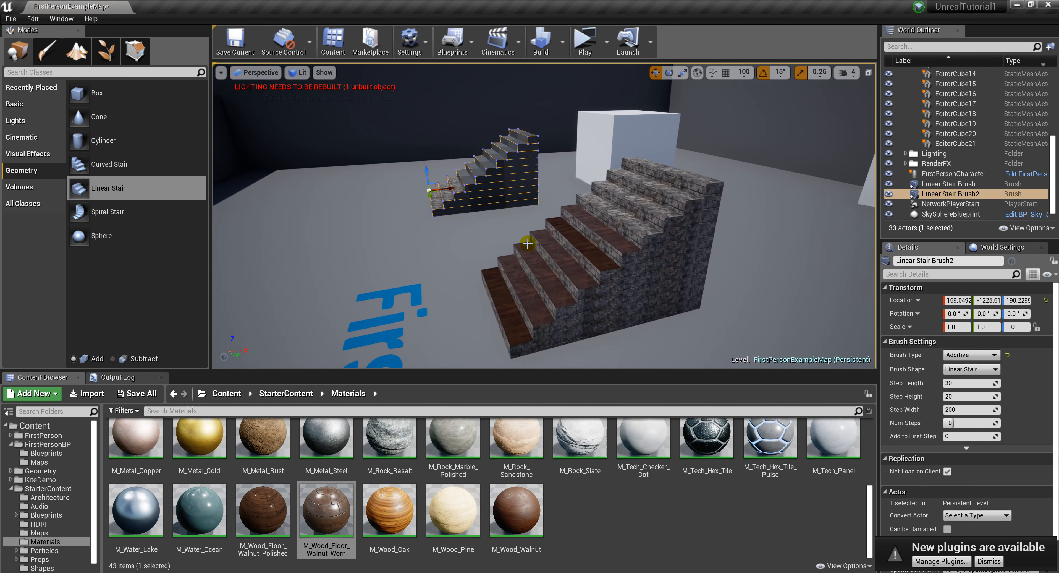
{"action": "scroll", "coordinate": [380, 445], "scroll_direction": "up", "scroll_amount": 4}
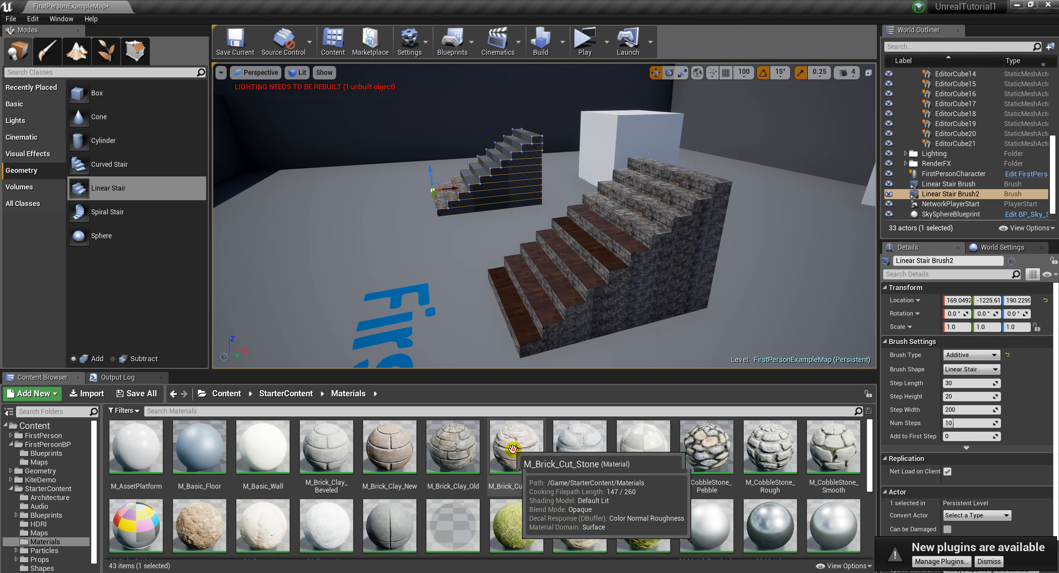
{"action": "left_click_drag", "start_coordinate": [516, 446], "coordinate": [624, 301]}
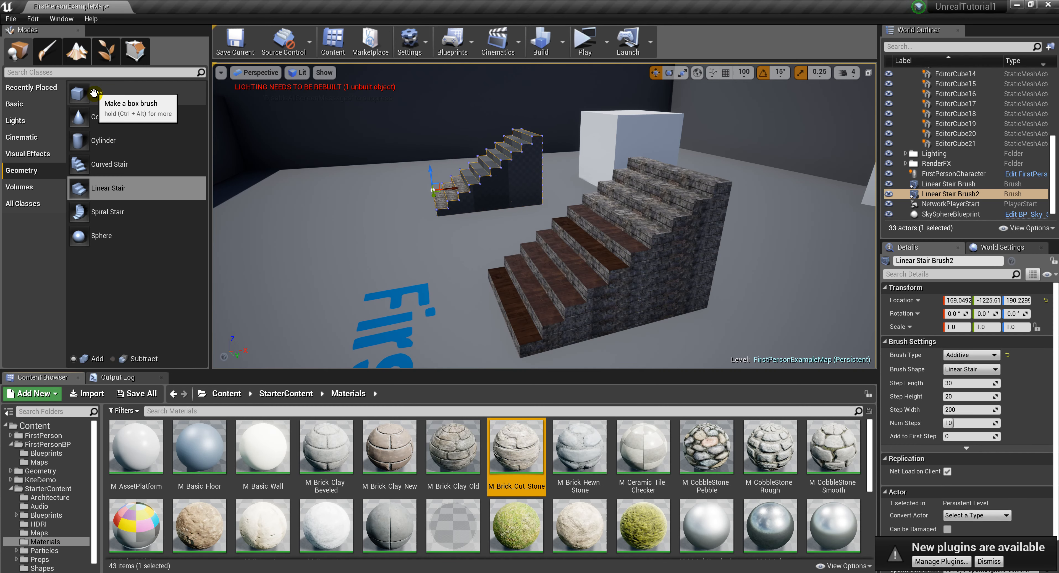
{"action": "left_click", "coordinate": [113, 96]}
{"action": "left_click_drag", "start_coordinate": [95, 95], "coordinate": [417, 211]}
{"action": "key", "text": "s"}
{"action": "right_click_drag", "start_coordinate": [417, 211], "coordinate": [316, 214]}
Step: Choose M_Tech_Hex_Tile as the material and place an additive Box brush on the floor beside the large dark block
{"action": "scroll", "coordinate": [801, 451], "scroll_direction": "down", "scroll_amount": 2}
{"action": "left_click", "coordinate": [706, 500]}
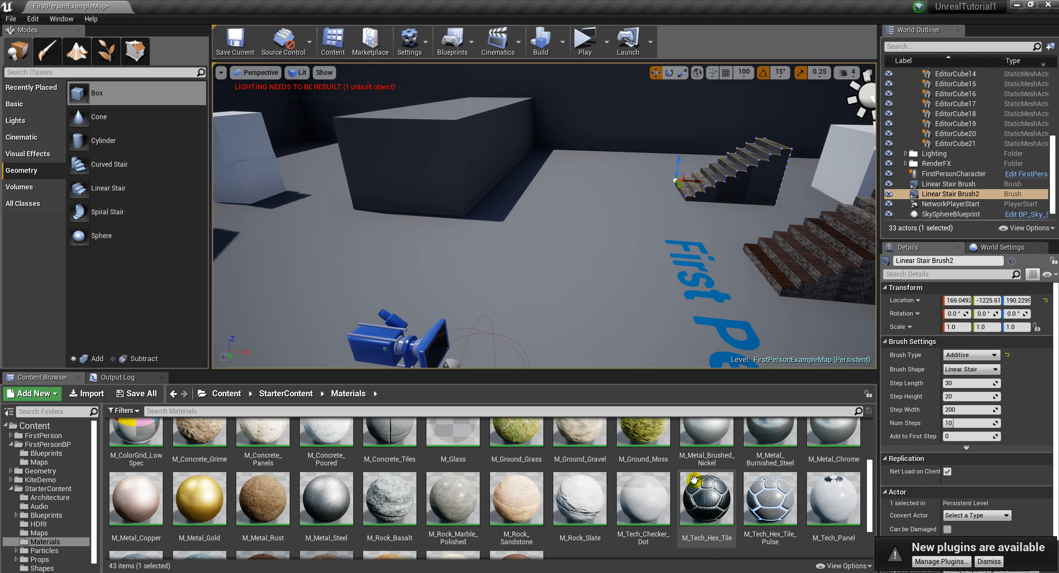
{"action": "left_click_drag", "start_coordinate": [707, 500], "coordinate": [597, 340]}
{"action": "key", "text": "w"}
{"action": "mouse_move", "coordinate": [579, 324]}
{"action": "right_mouse_down"}
{"action": "mouse_move", "coordinate": [584, 288]}
{"action": "mouse_move", "coordinate": [579, 324]}
{"action": "right_mouse_up"}
{"action": "left_click_drag", "start_coordinate": [81, 100], "coordinate": [103, 113]}
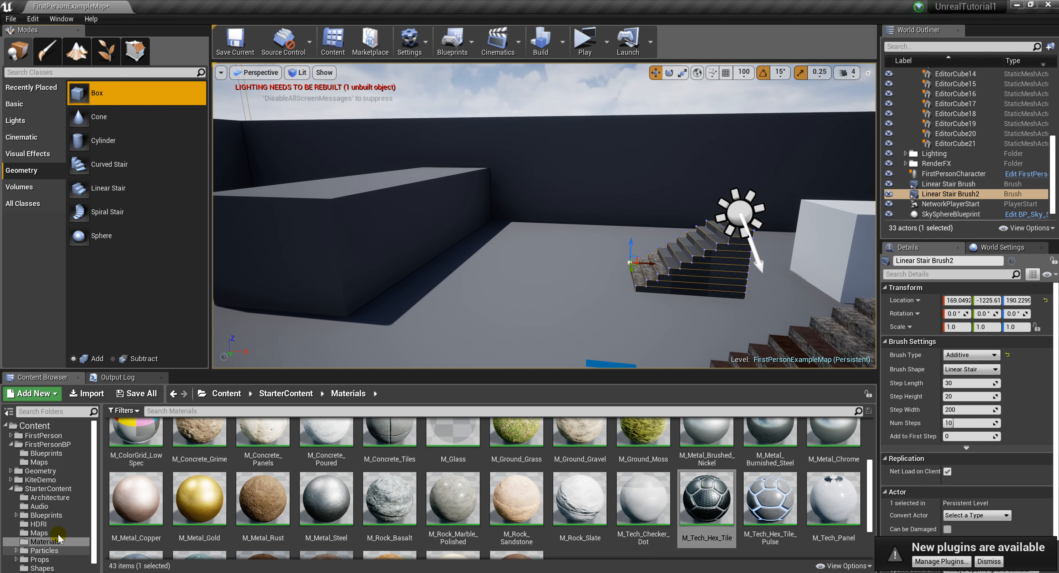
{"action": "mouse_move", "coordinate": [88, 96]}
{"action": "left_mouse_down"}
{"action": "mouse_move", "coordinate": [490, 299]}
{"action": "mouse_move", "coordinate": [467, 317]}
{"action": "left_mouse_up"}
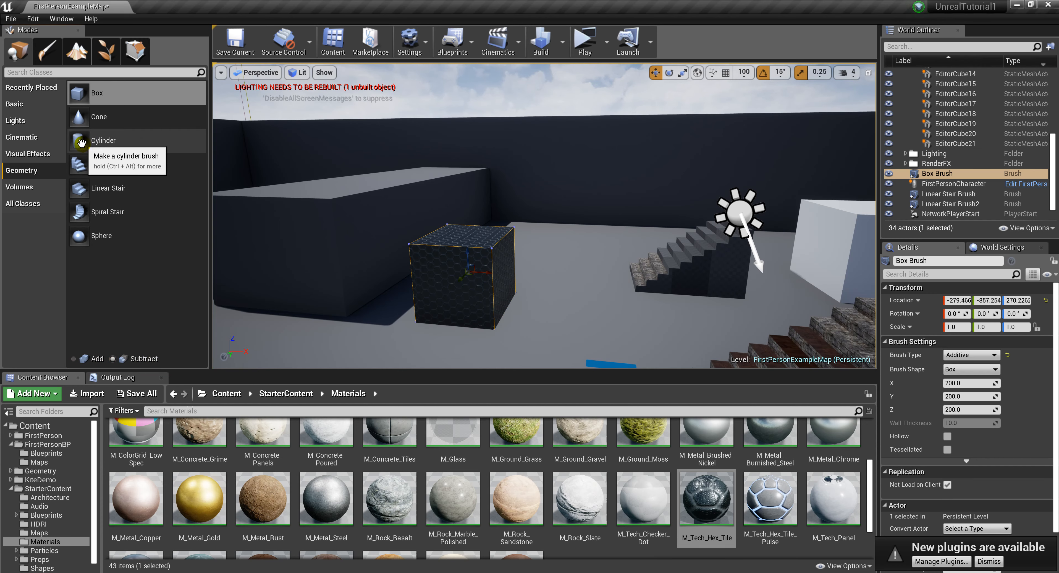
Step: Place a subtractive Cylinder brush next to the box brush and set its sides to 40
{"action": "mouse_move", "coordinate": [81, 142]}
{"action": "left_mouse_down"}
{"action": "mouse_move", "coordinate": [515, 287]}
{"action": "mouse_move", "coordinate": [558, 289]}
{"action": "mouse_move", "coordinate": [560, 306]}
{"action": "left_mouse_up"}
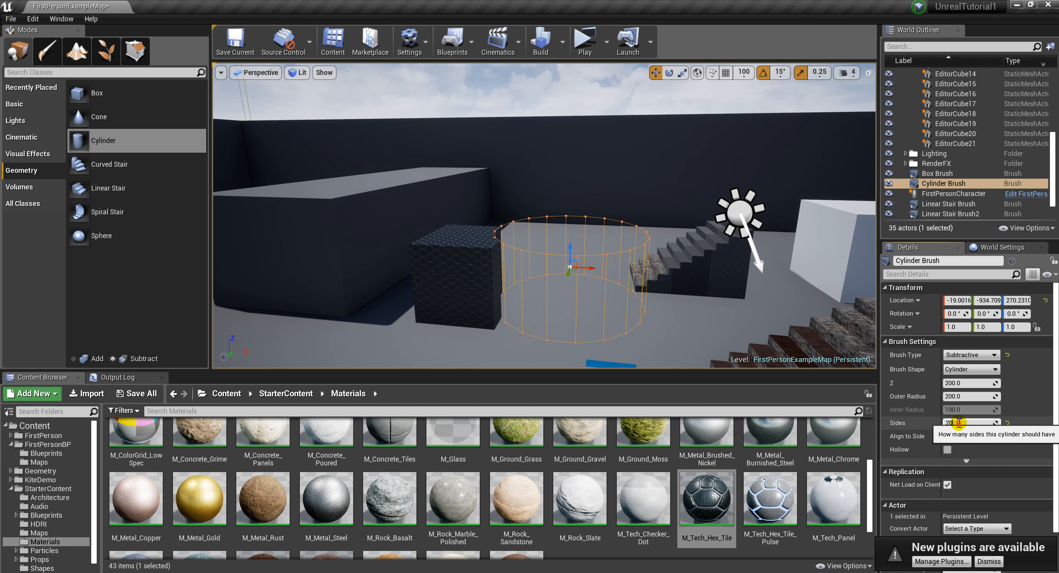
{"action": "left_click", "coordinate": [959, 422]}
{"action": "type", "text": "40"}
{"action": "key", "text": "Return"}
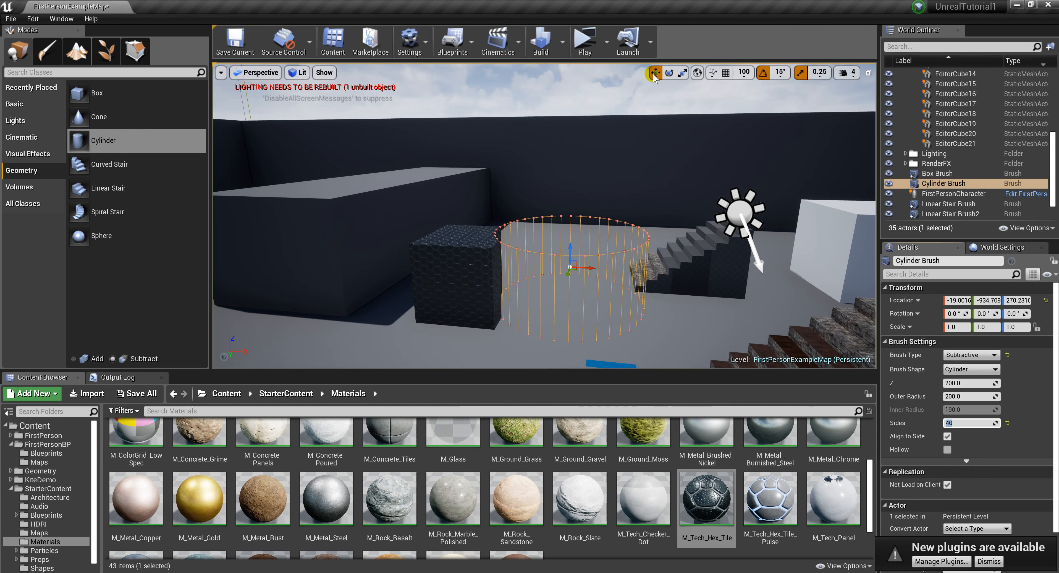
Step: Scale the cylinder brush to 0.25 in X and Y and 1.5 in Z, and rotate it 90° to lie horizontally
{"action": "left_click", "coordinate": [605, 269]}
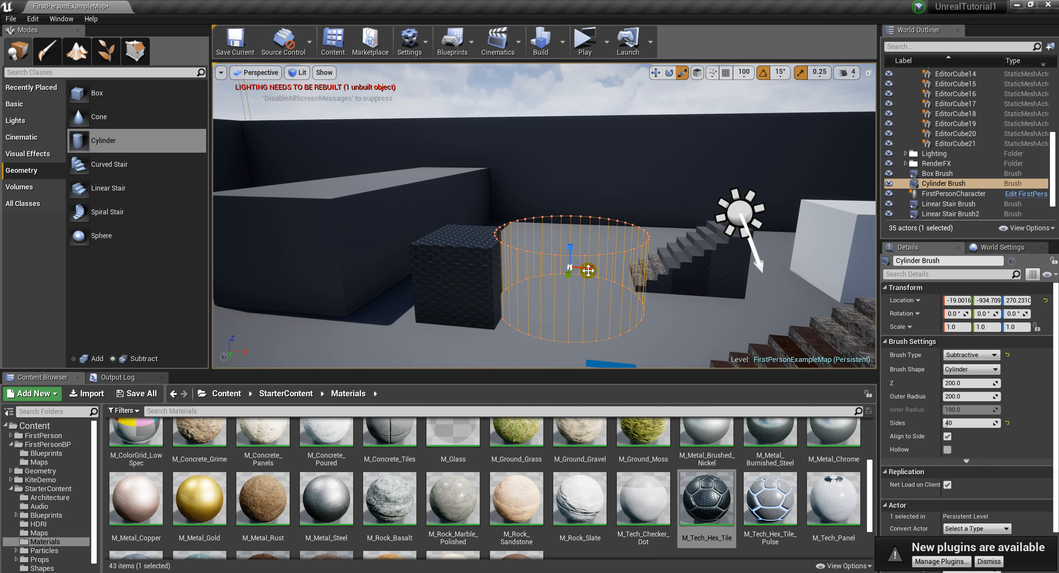
{"action": "mouse_move", "coordinate": [570, 247]}
{"action": "left_mouse_down"}
{"action": "mouse_move", "coordinate": [563, 294]}
{"action": "mouse_move", "coordinate": [568, 247]}
{"action": "mouse_move", "coordinate": [568, 269]}
{"action": "left_mouse_up"}
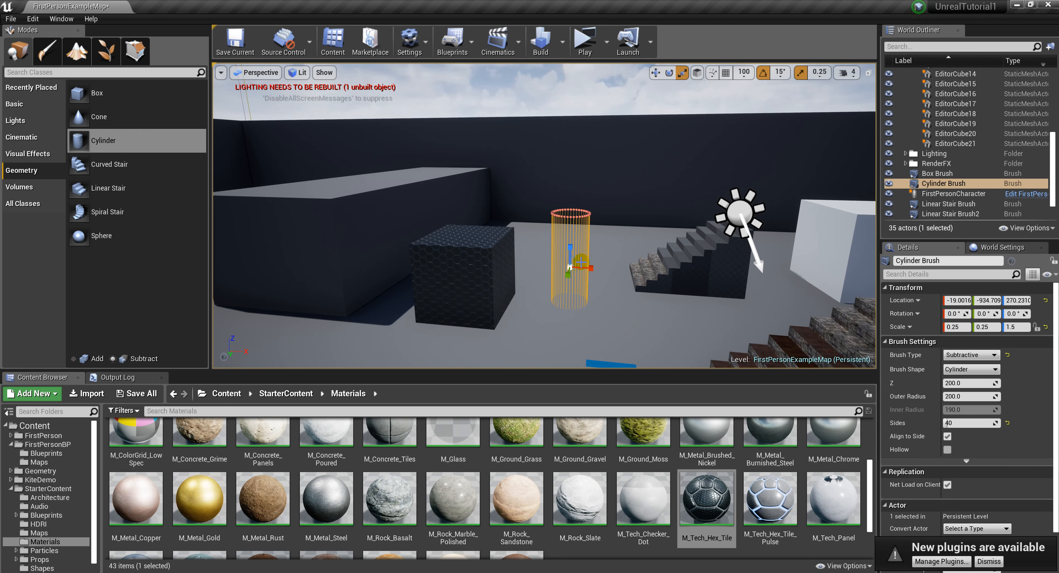
{"action": "right_click_drag", "start_coordinate": [623, 270], "coordinate": [549, 286]}
{"action": "mouse_move", "coordinate": [501, 287]}
{"action": "left_mouse_down"}
{"action": "mouse_move", "coordinate": [448, 299]}
{"action": "mouse_move", "coordinate": [474, 290]}
{"action": "mouse_move", "coordinate": [468, 325]}
{"action": "left_mouse_up"}
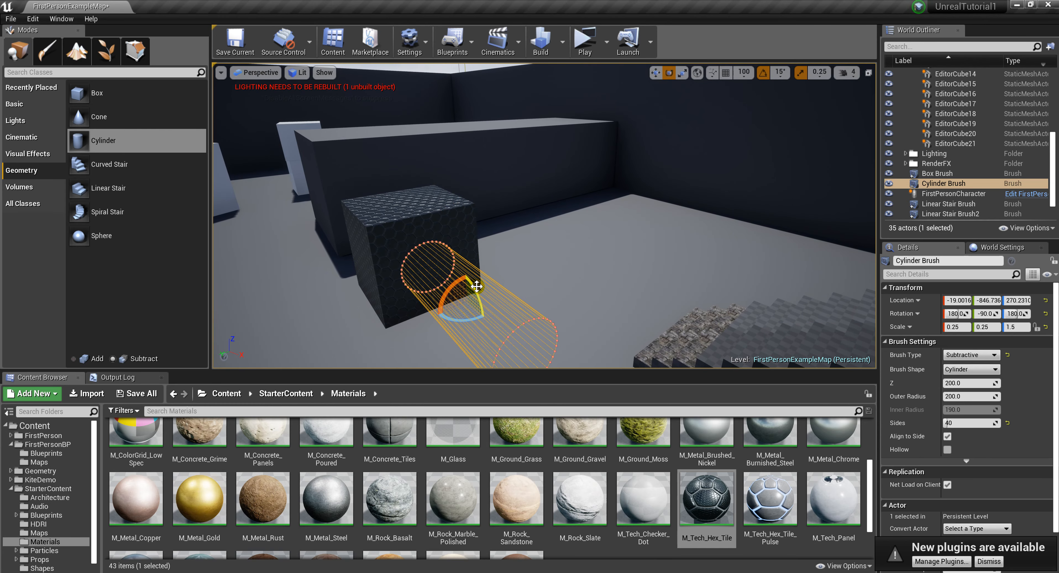
{"action": "right_click_drag", "start_coordinate": [485, 292], "coordinate": [605, 324]}
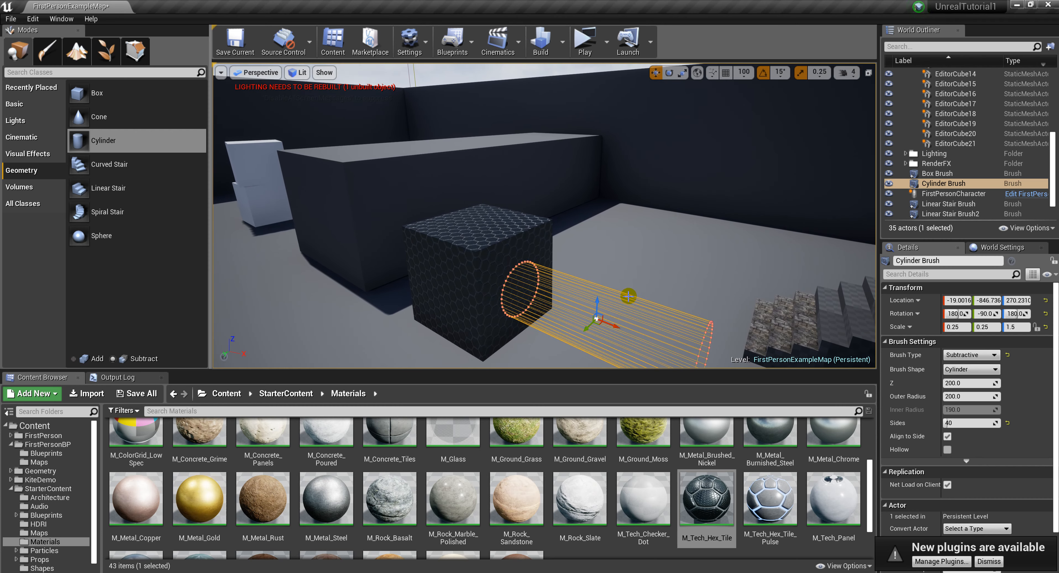
Step: Move the subtractive cylinder into the box brush to cut a round hole, at about X -285 and Y -789
{"action": "mouse_move", "coordinate": [539, 290]}
{"action": "right_mouse_down"}
{"action": "mouse_move", "coordinate": [541, 300]}
{"action": "mouse_move", "coordinate": [540, 290]}
{"action": "right_mouse_up"}
{"action": "left_click_drag", "start_coordinate": [528, 266], "coordinate": [526, 265]}
{"action": "mouse_move", "coordinate": [526, 265]}
{"action": "right_mouse_down"}
{"action": "mouse_move", "coordinate": [489, 294]}
{"action": "mouse_move", "coordinate": [421, 272]}
{"action": "mouse_move", "coordinate": [456, 286]}
{"action": "right_mouse_up"}
{"action": "key", "text": "d"}
{"action": "key", "text": "w"}
{"action": "key", "text": "a"}
{"action": "left_click_drag", "start_coordinate": [714, 216], "coordinate": [661, 199]}
{"action": "key", "text": "d"}
Step: Inspect the hole, and raise the cylinder to about Z 361 to cut a channel through the box's top face
{"action": "mouse_move", "coordinate": [661, 199]}
{"action": "right_mouse_down"}
{"action": "mouse_move", "coordinate": [535, 218]}
{"action": "mouse_move", "coordinate": [490, 256]}
{"action": "mouse_move", "coordinate": [493, 276]}
{"action": "mouse_move", "coordinate": [524, 255]}
{"action": "right_mouse_up"}
{"action": "key", "text": "a"}
{"action": "key", "text": "d"}
{"action": "key", "text": "s"}
{"action": "key", "text": "w"}
{"action": "key", "text": "d"}
{"action": "key", "text": "s"}
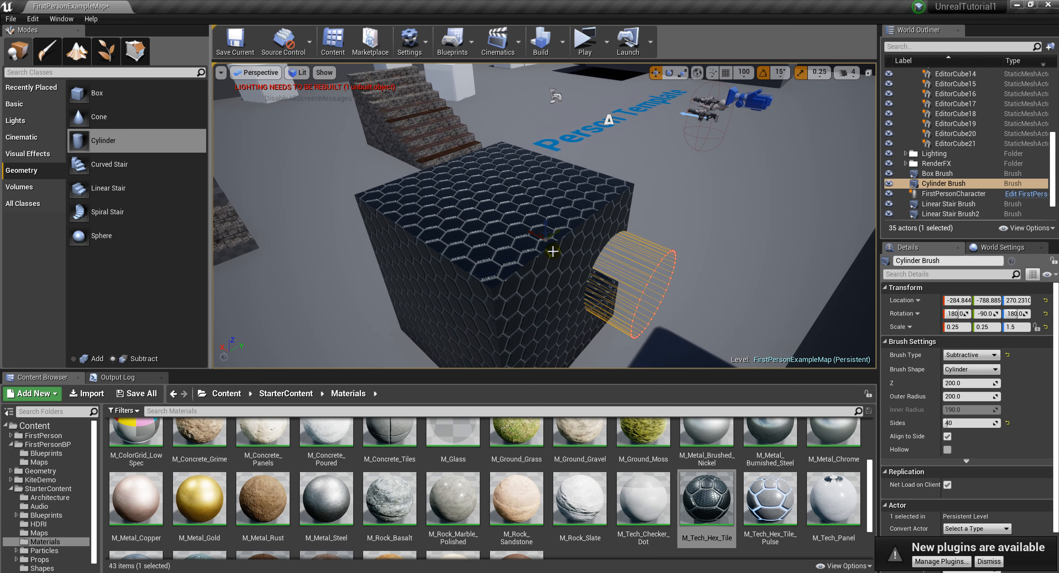
{"action": "left_click_drag", "start_coordinate": [545, 222], "coordinate": [539, 151]}
{"action": "right_click_drag", "start_coordinate": [540, 151], "coordinate": [535, 116]}
{"action": "key", "text": "d"}
{"action": "right_click_drag", "start_coordinate": [728, 169], "coordinate": [695, 204]}
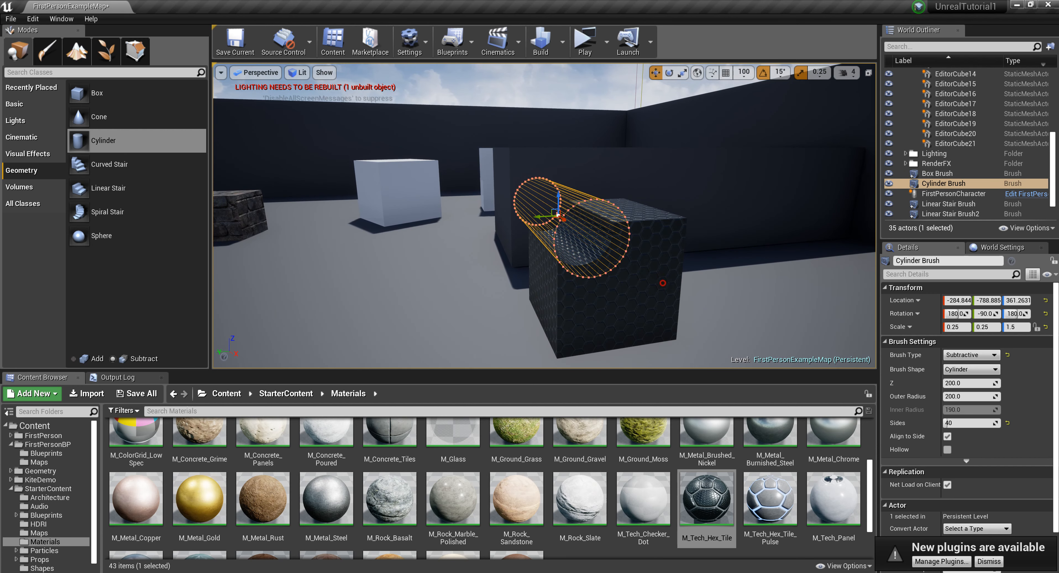
{"action": "left_click", "coordinate": [588, 215]}
{"action": "key", "text": "ctrl+z"}
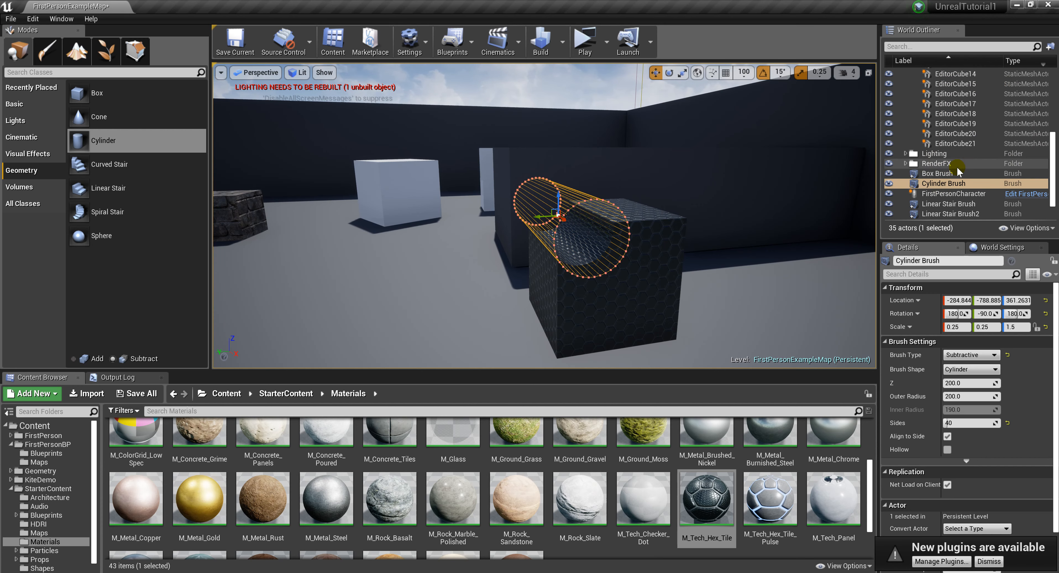
{"action": "scroll", "coordinate": [944, 157], "scroll_direction": "up", "scroll_amount": 3}
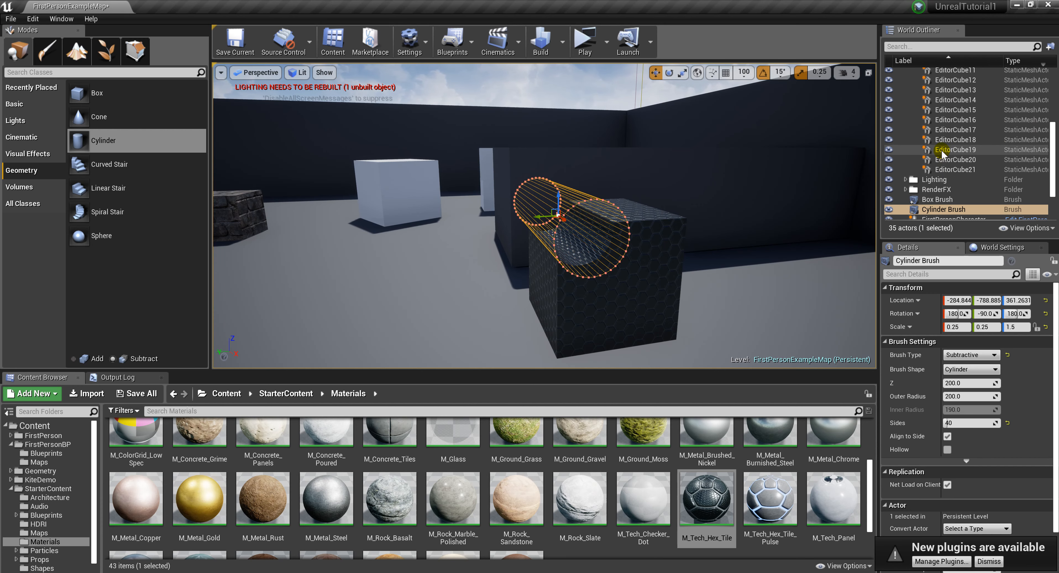
Step: Group the Box Brush and Cylinder Brush actors together
{"action": "scroll", "coordinate": [942, 153], "scroll_direction": "down", "scroll_amount": 3}
{"action": "left_click", "coordinate": [945, 143]}
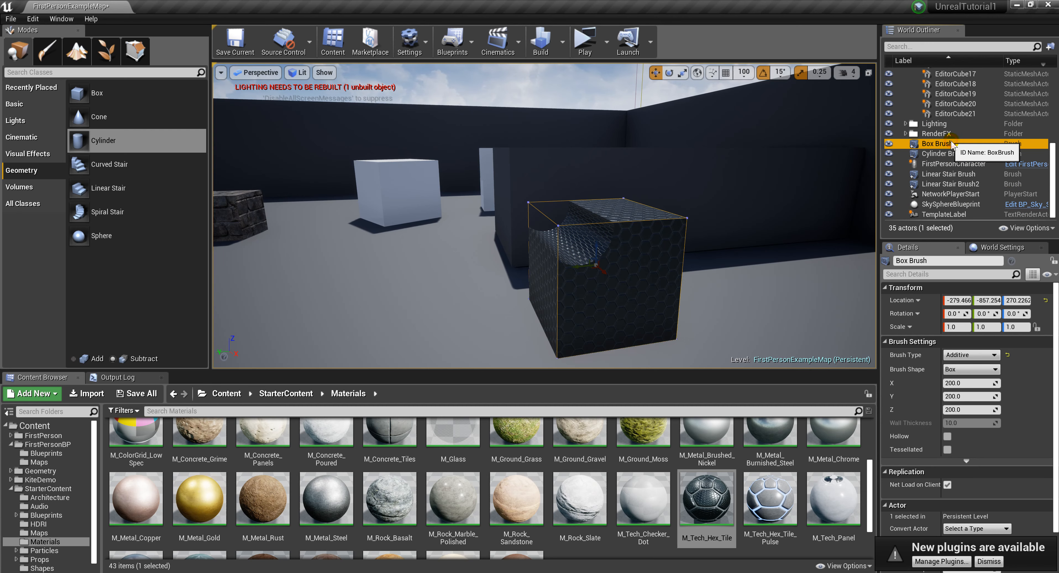
{"action": "left_click", "coordinate": [953, 153]}
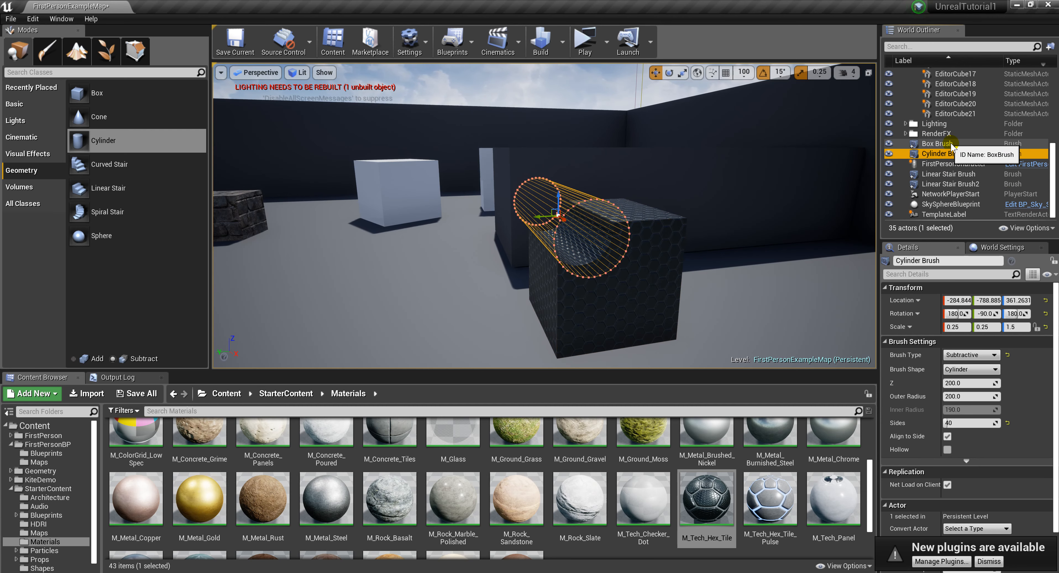
{"action": "left_click", "coordinate": [946, 143], "text": "ctrl"}
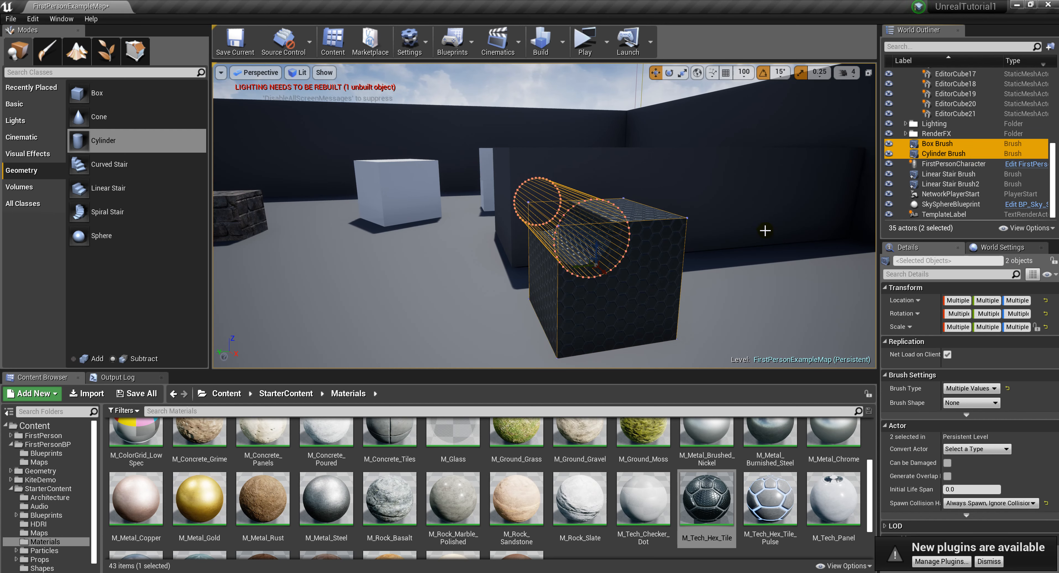
{"action": "right_click", "coordinate": [938, 149]}
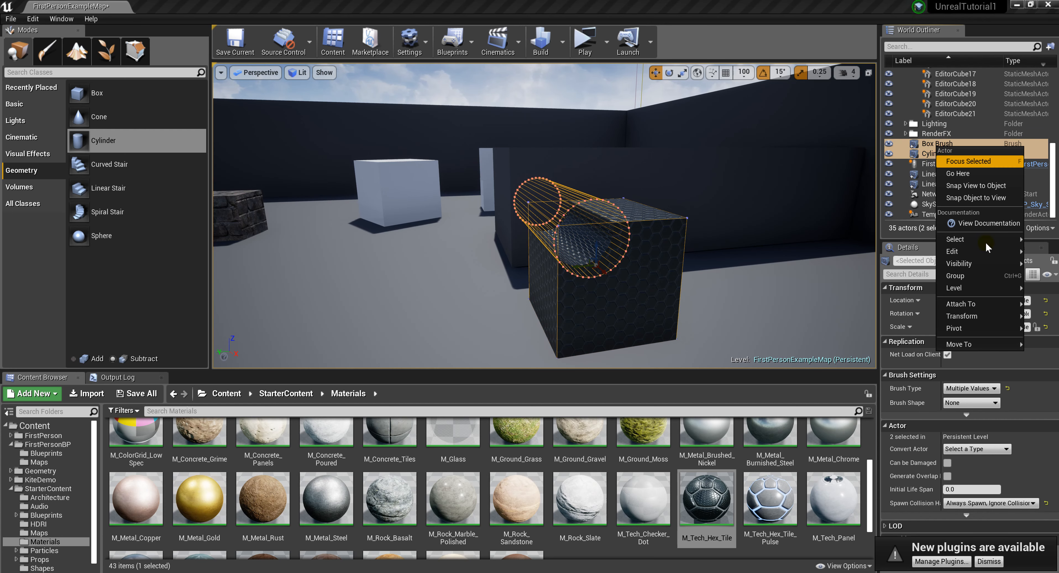
{"action": "left_click", "coordinate": [954, 276]}
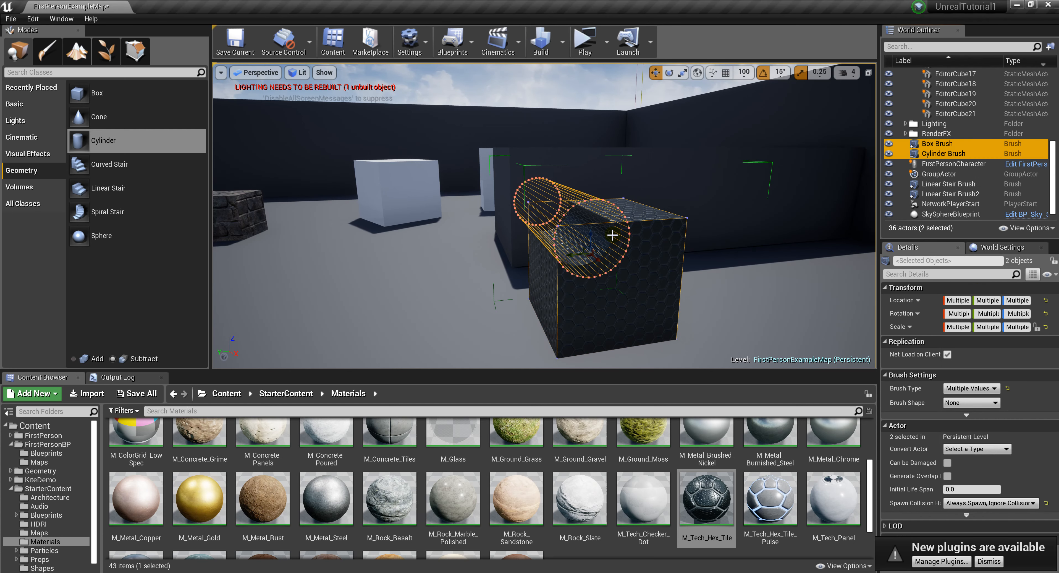
Step: Move the grouped box and cylinder brushes together across the floor as one unit
{"action": "left_click", "coordinate": [590, 262]}
{"action": "mouse_move", "coordinate": [589, 255]}
{"action": "left_mouse_down"}
{"action": "mouse_move", "coordinate": [346, 252]}
{"action": "mouse_move", "coordinate": [548, 278]}
{"action": "mouse_move", "coordinate": [366, 248]}
{"action": "left_mouse_up"}
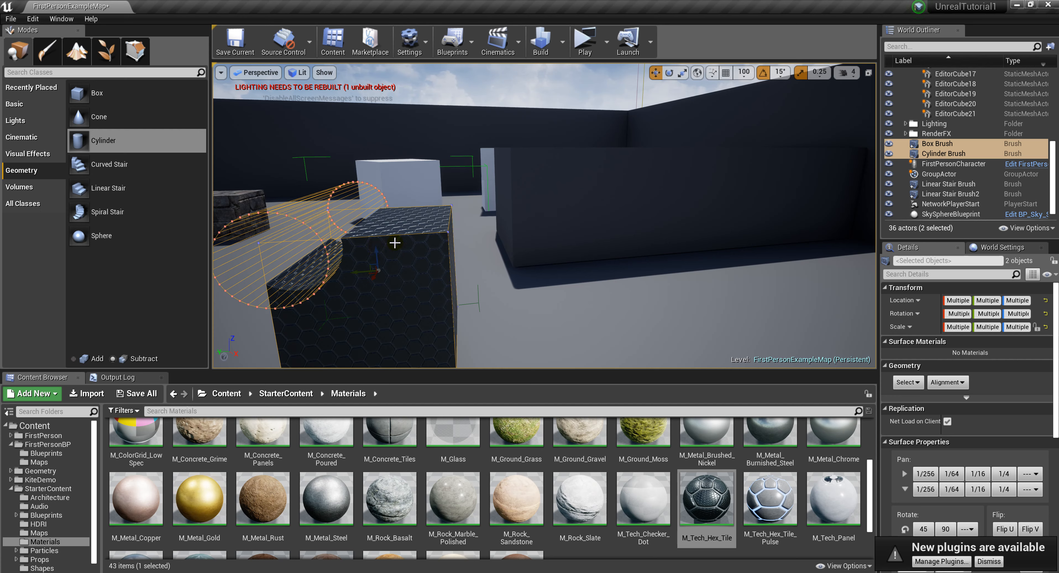
{"action": "right_click", "coordinate": [935, 145]}
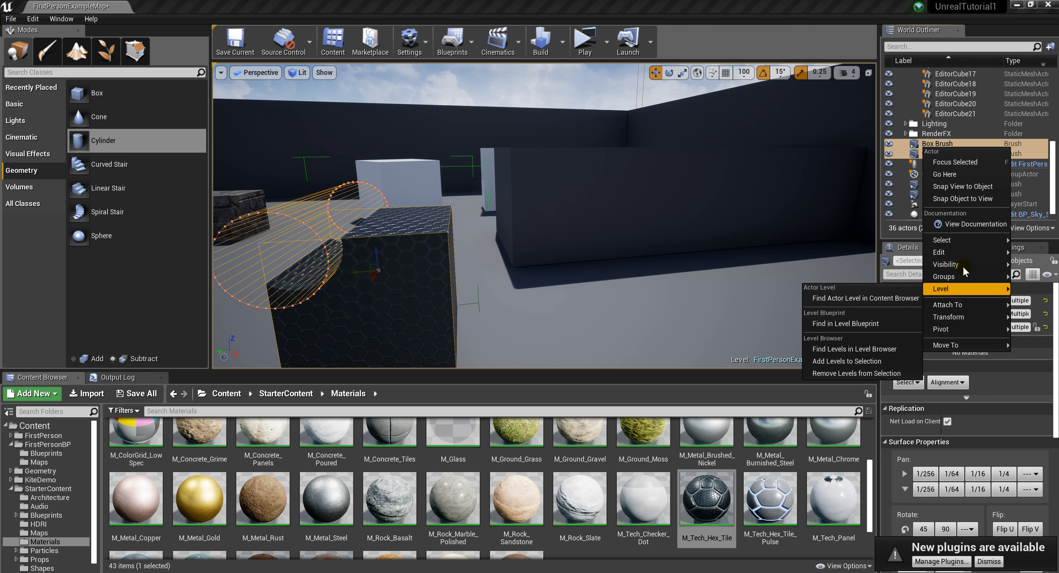
{"action": "left_click", "coordinate": [940, 143]}
{"action": "right_click_drag", "start_coordinate": [445, 254], "coordinate": [489, 252]}
{"action": "right_click_drag", "start_coordinate": [420, 310], "coordinate": [416, 310]}
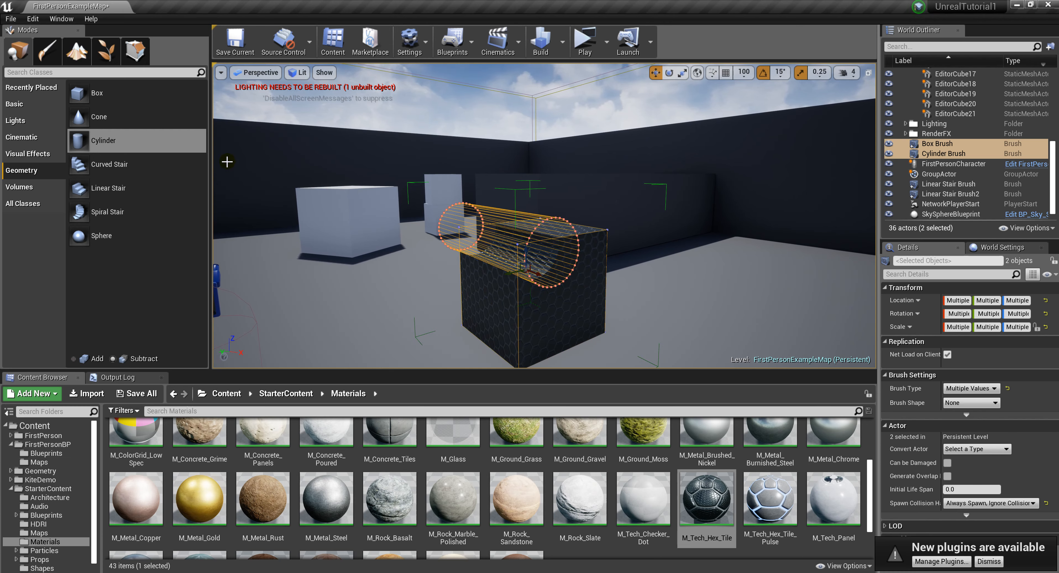
Step: Duplicate the brick linear stair brush along X, placing the copy at about X 534
{"action": "right_click_drag", "start_coordinate": [497, 263], "coordinate": [386, 271]}
{"action": "right_click_drag", "start_coordinate": [513, 208], "coordinate": [493, 208]}
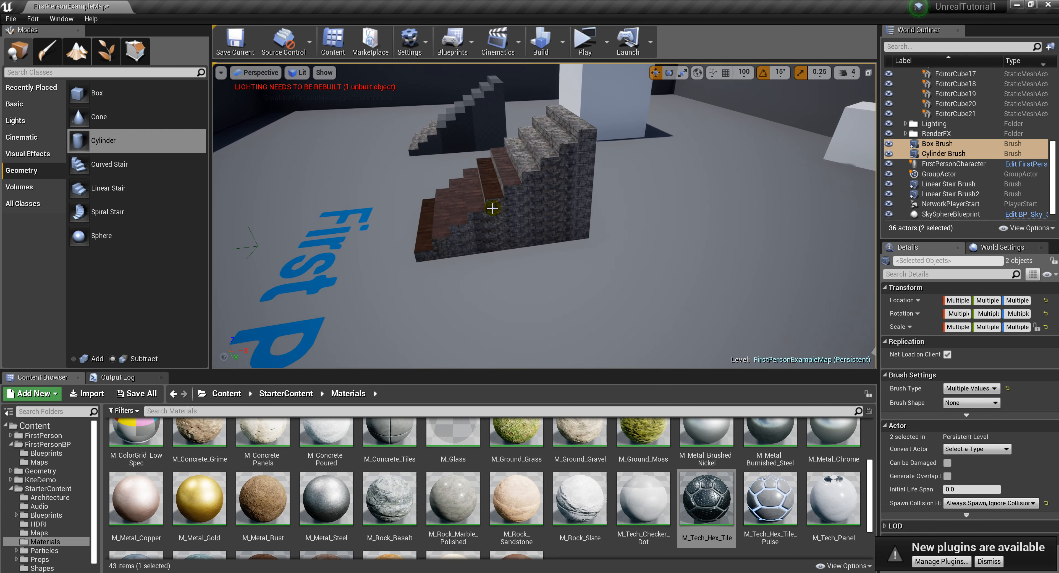
{"action": "left_click", "coordinate": [540, 198]}
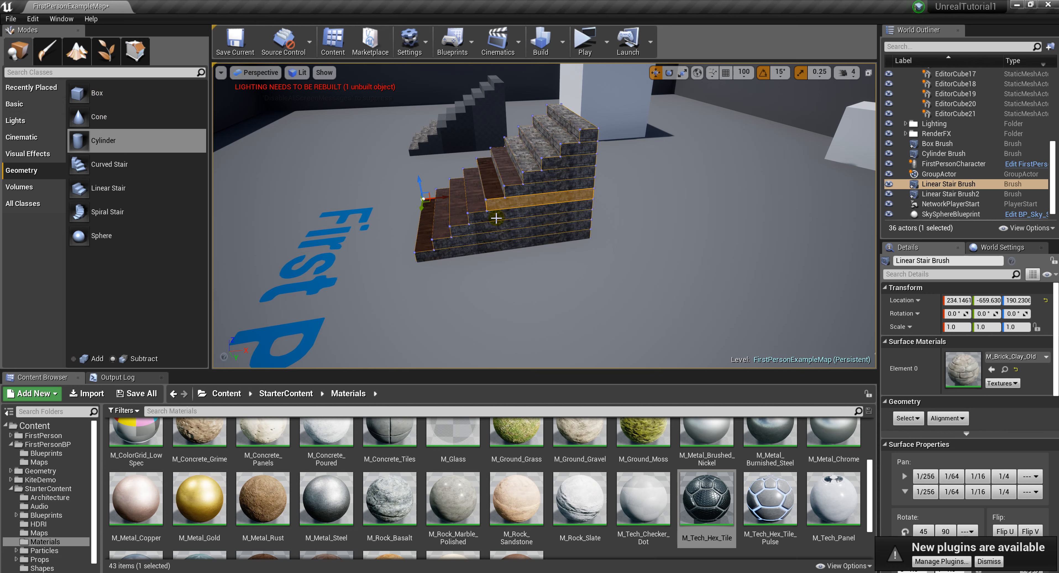
{"action": "mouse_move", "coordinate": [434, 197]}
{"action": "left_mouse_down"}
{"action": "mouse_move", "coordinate": [559, 260]}
{"action": "mouse_move", "coordinate": [586, 198]}
{"action": "left_mouse_up"}
{"action": "key", "text": "ctrl+z"}
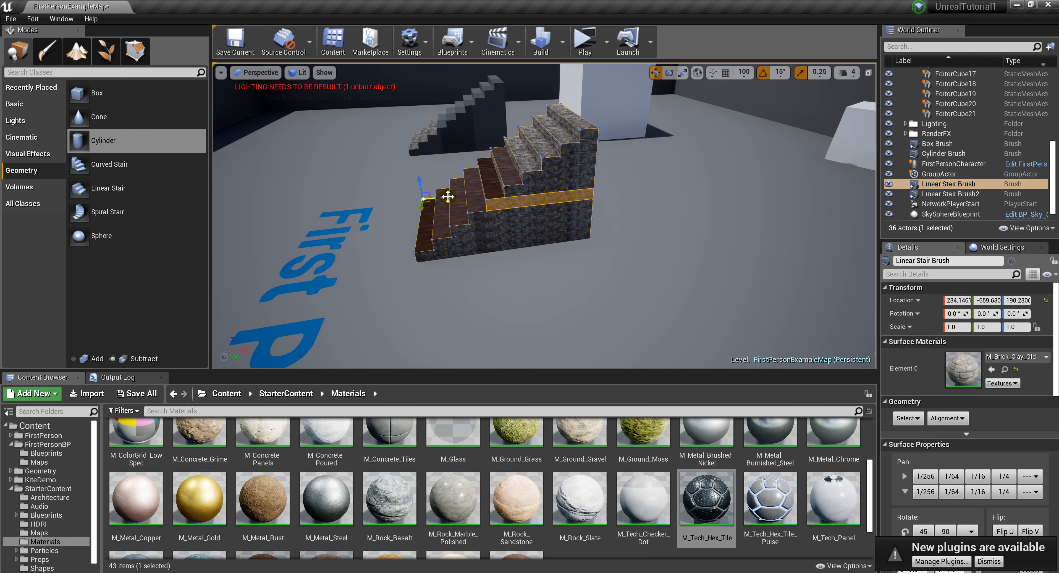
{"action": "left_click_drag", "start_coordinate": [444, 197], "coordinate": [482, 197], "text": "alt"}
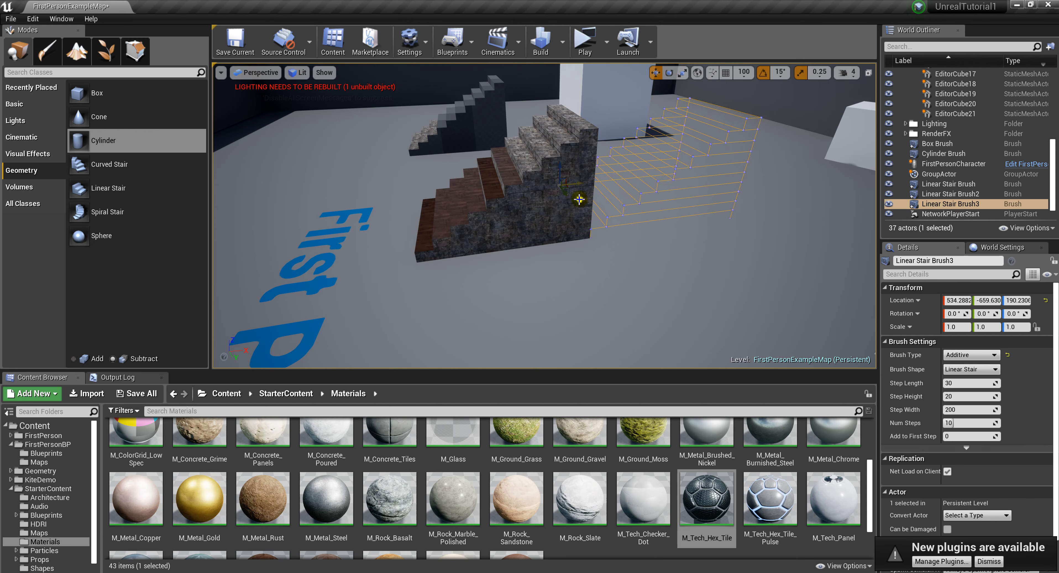
{"action": "left_click_drag", "start_coordinate": [580, 199], "coordinate": [575, 200], "text": "alt"}
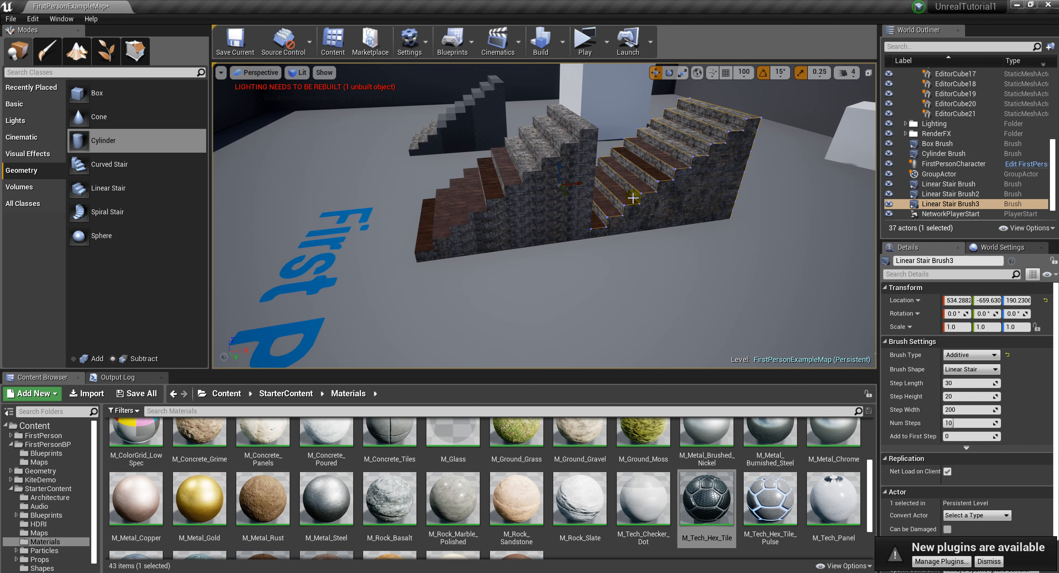
Step: Raise the duplicated staircase to about Z 390 so it continues from the top of the first one
{"action": "right_click_drag", "start_coordinate": [578, 206], "coordinate": [616, 218]}
{"action": "key", "text": "w"}
{"action": "left_click_drag", "start_coordinate": [522, 239], "coordinate": [526, 127]}
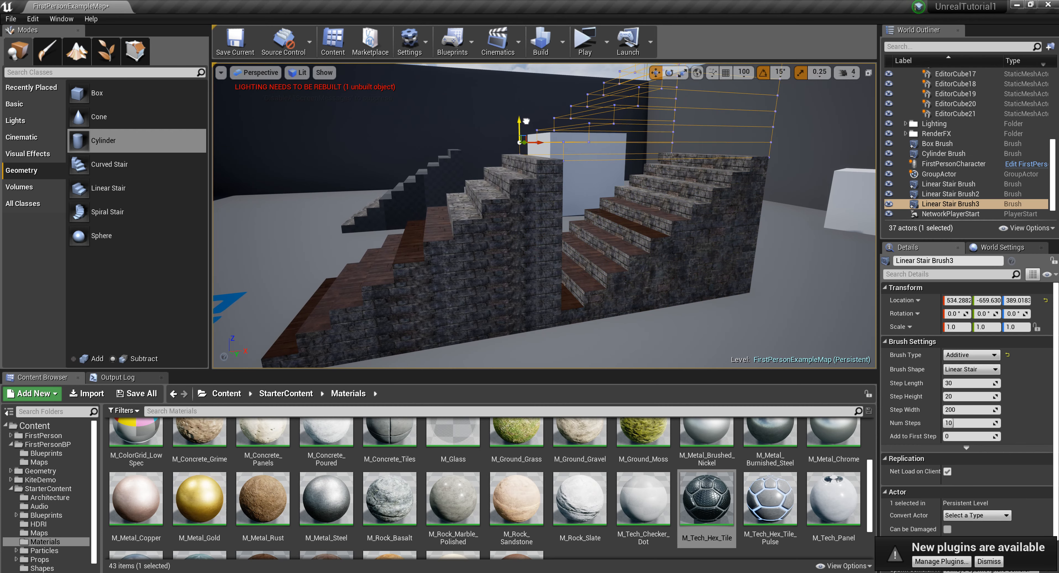
Step: Examine the stacked staircases from the side and below, including the gap under the raised copy
{"action": "mouse_move", "coordinate": [612, 182]}
{"action": "right_mouse_down"}
{"action": "mouse_move", "coordinate": [624, 193]}
{"action": "mouse_move", "coordinate": [623, 153]}
{"action": "mouse_move", "coordinate": [677, 176]}
{"action": "mouse_move", "coordinate": [633, 171]}
{"action": "mouse_move", "coordinate": [596, 136]}
{"action": "mouse_move", "coordinate": [588, 157]}
{"action": "right_mouse_up"}
{"action": "key", "text": "a"}
{"action": "key", "text": "a"}
{"action": "key", "text": "w"}
{"action": "key", "text": "d"}
{"action": "key", "text": "d"}
{"action": "right_click_drag", "start_coordinate": [415, 195], "coordinate": [351, 214]}
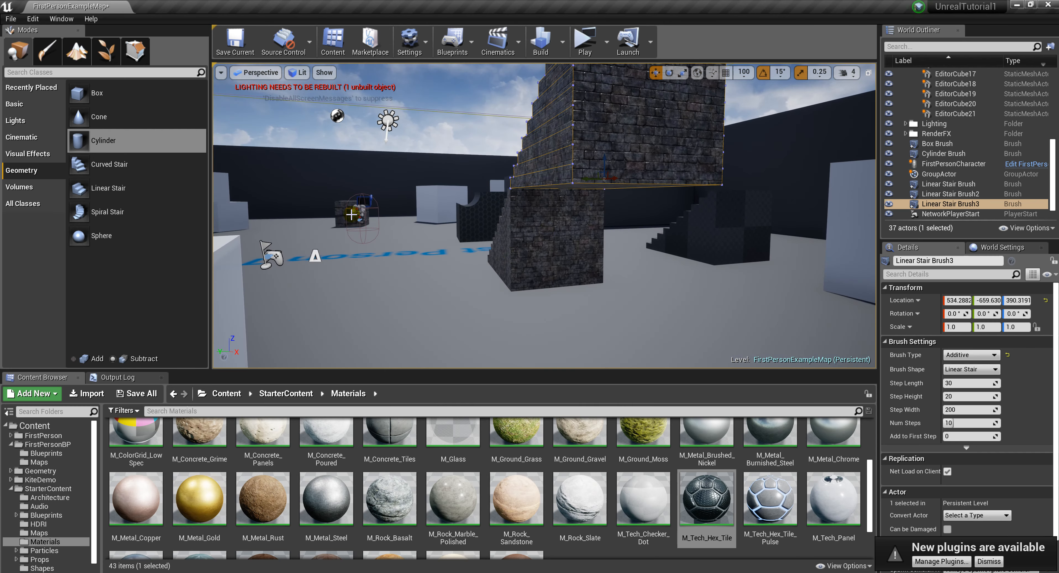
{"action": "key", "text": "a"}
{"action": "mouse_move", "coordinate": [590, 257]}
{"action": "right_mouse_down"}
{"action": "mouse_move", "coordinate": [647, 252]}
{"action": "mouse_move", "coordinate": [645, 228]}
{"action": "mouse_move", "coordinate": [580, 258]}
{"action": "right_mouse_up"}
{"action": "key", "text": "w"}
{"action": "key", "text": "s"}
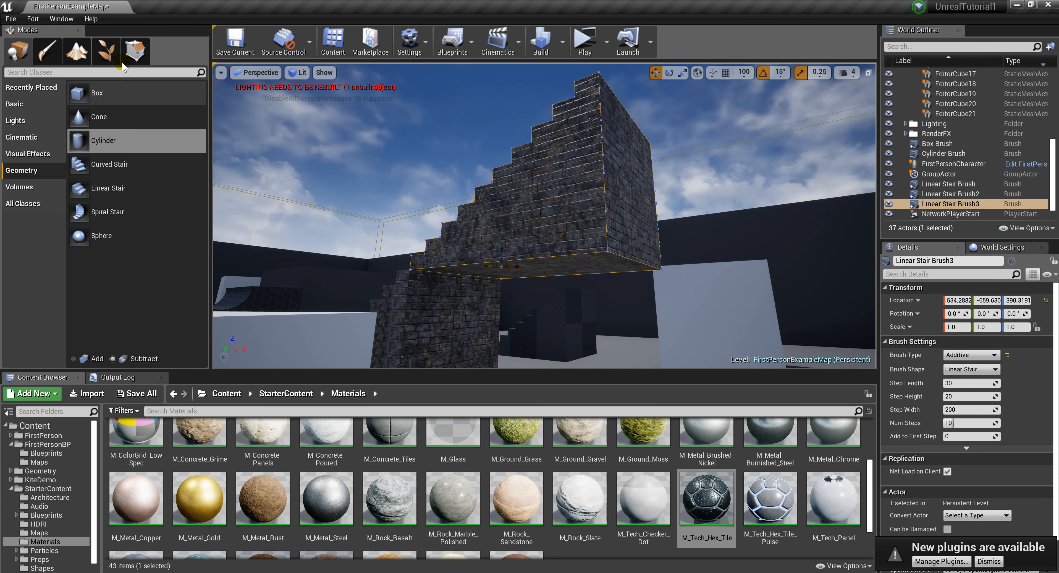
Step: Switch to Geometry Editing and select the raised staircase's bottom and back faces in turn
{"action": "left_click", "coordinate": [135, 49]}
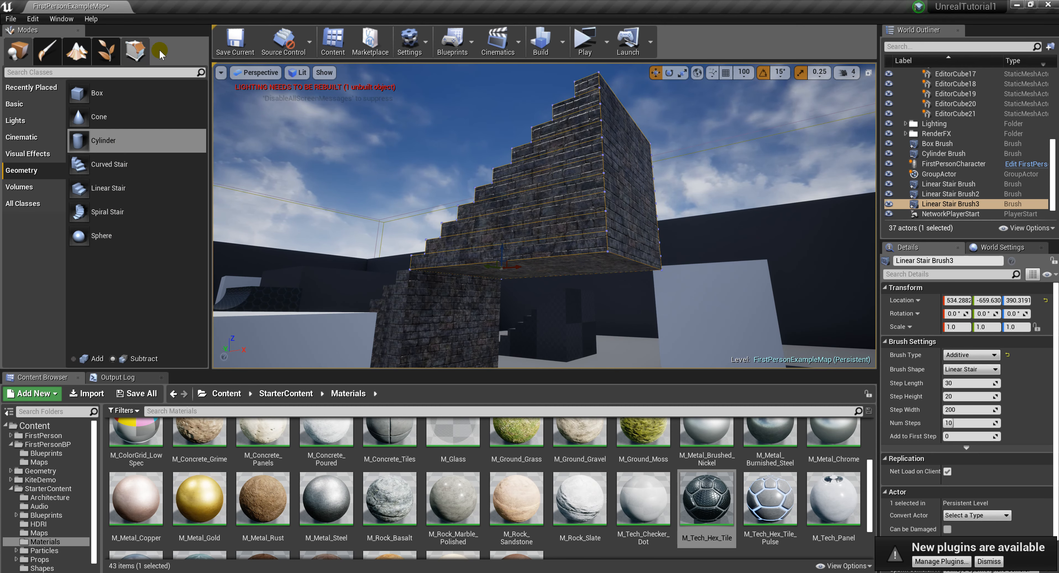
{"action": "left_click", "coordinate": [139, 51]}
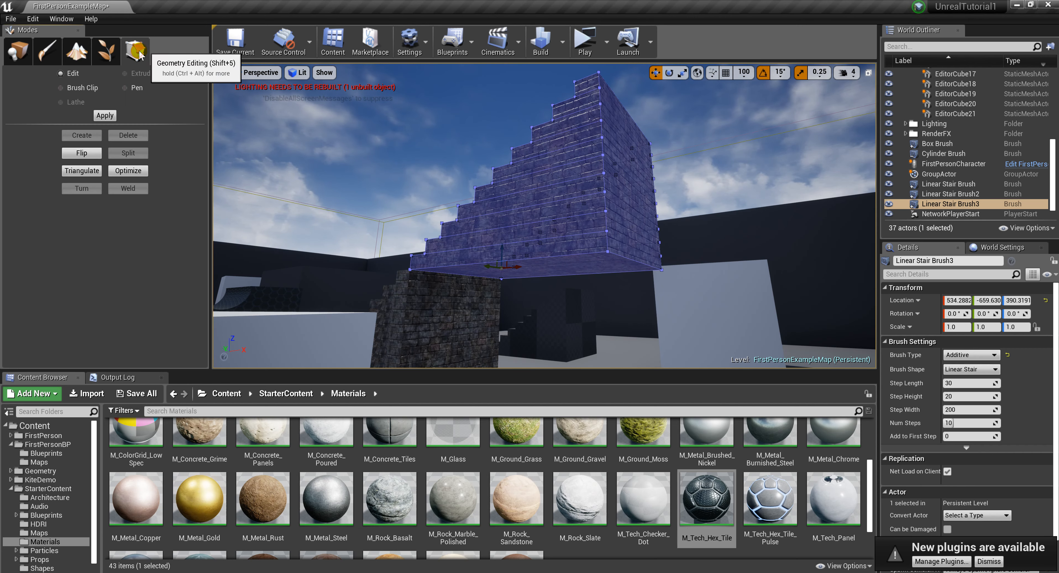
{"action": "left_click", "coordinate": [569, 265]}
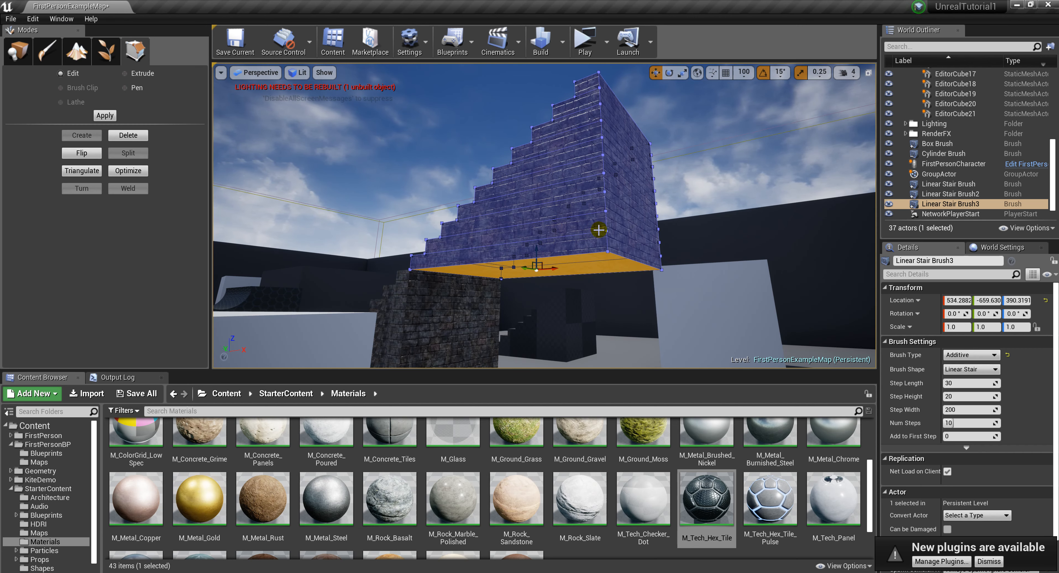
{"action": "left_click", "coordinate": [608, 251]}
{"action": "left_click", "coordinate": [640, 261]}
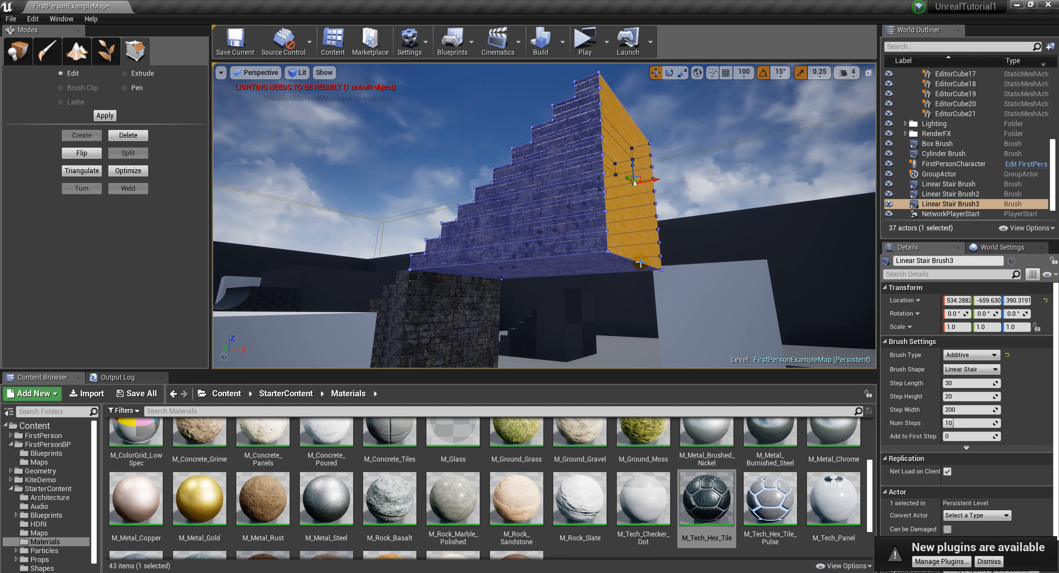
{"action": "left_click", "coordinate": [640, 261]}
{"action": "left_click", "coordinate": [592, 243]}
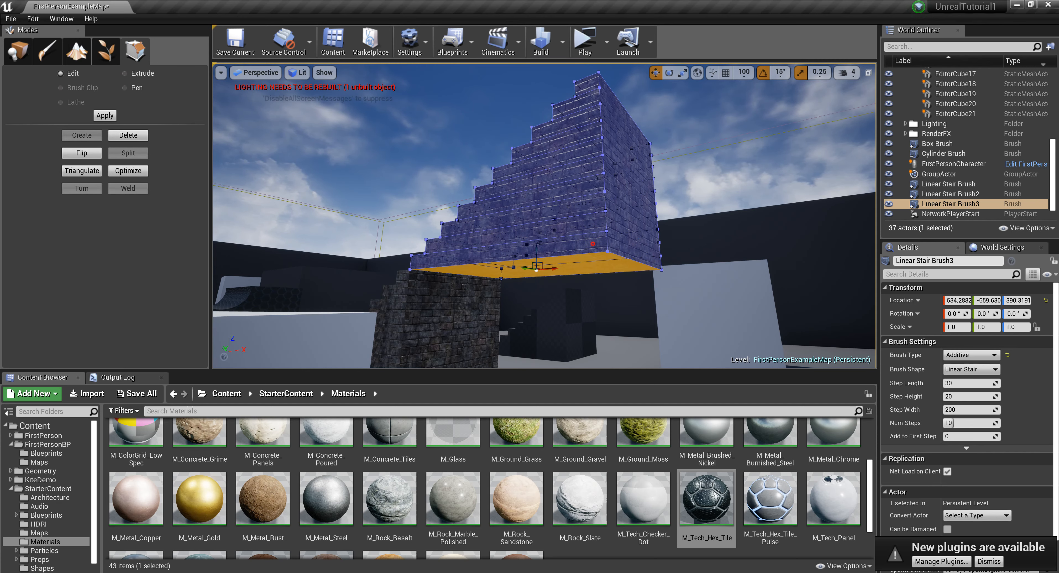
{"action": "left_click", "coordinate": [629, 173]}
Step: Pull the raised staircase's bottom face down toward the floor to fill the space beneath it
{"action": "left_click", "coordinate": [539, 252]}
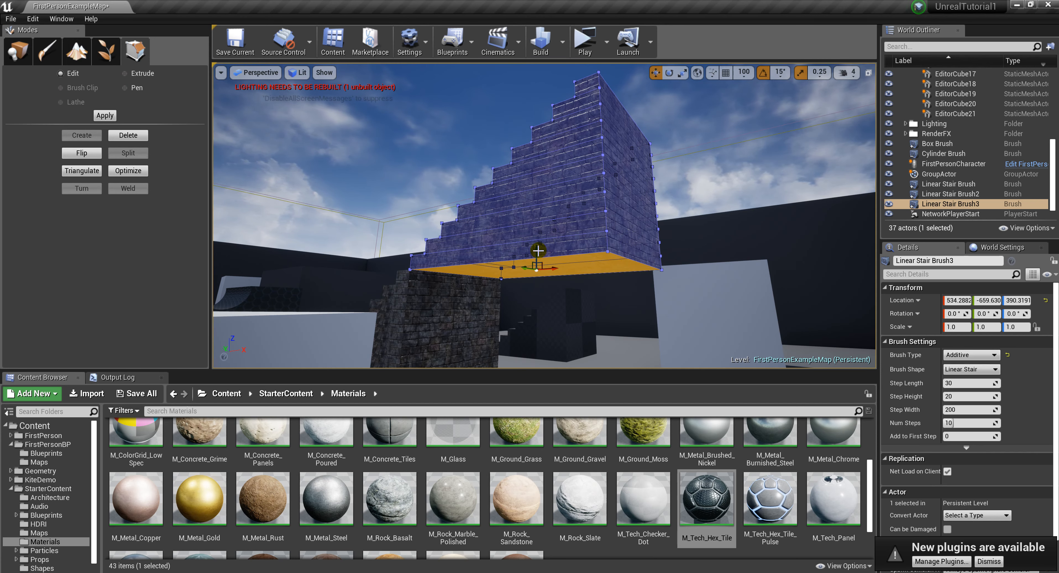
{"action": "left_click_drag", "start_coordinate": [537, 249], "coordinate": [537, 335]}
{"action": "right_click_drag", "start_coordinate": [525, 241], "coordinate": [529, 266]}
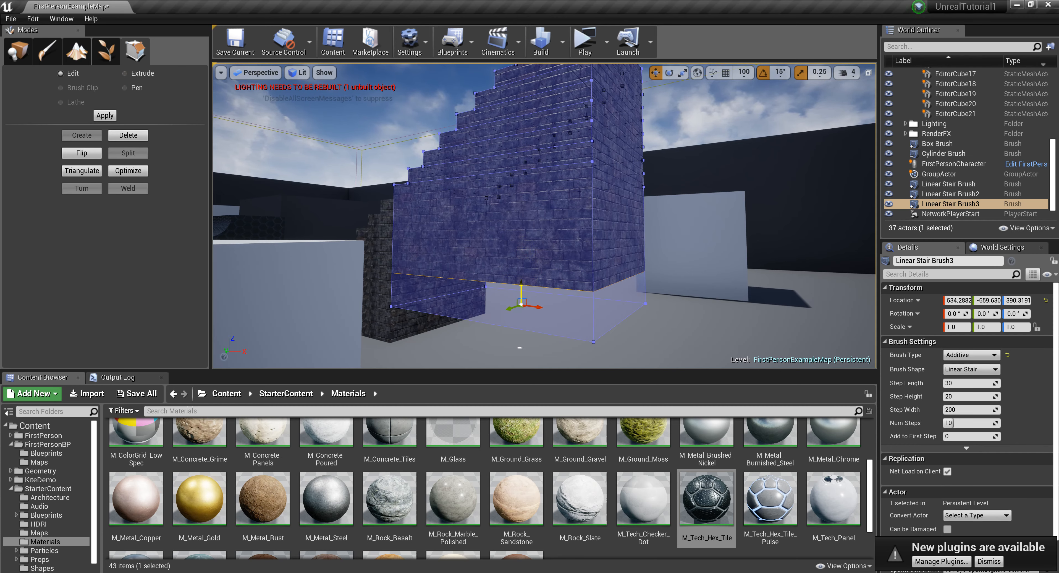
{"action": "left_click_drag", "start_coordinate": [520, 347], "coordinate": [519, 351]}
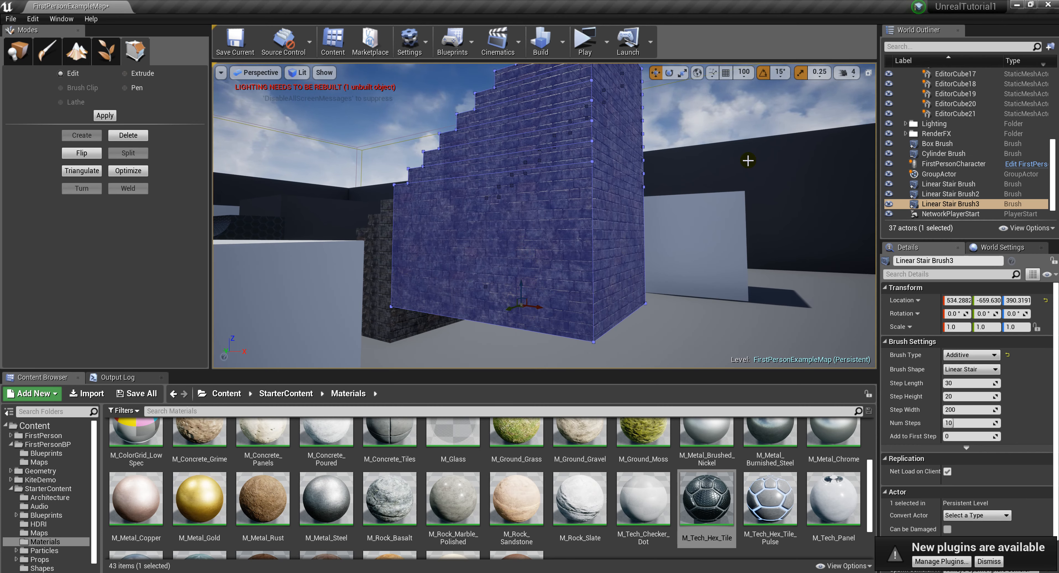
Step: Return to the grouped box and cylinder brushes and select the box's side and top faces
{"action": "key", "text": "d"}
{"action": "right_click_drag", "start_coordinate": [631, 140], "coordinate": [592, 164]}
{"action": "left_click_drag", "start_coordinate": [580, 170], "coordinate": [579, 169]}
{"action": "left_click_drag", "start_coordinate": [581, 281], "coordinate": [582, 282]}
{"action": "key", "text": "a"}
{"action": "mouse_move", "coordinate": [582, 281]}
{"action": "right_mouse_down"}
{"action": "mouse_move", "coordinate": [649, 243]}
{"action": "mouse_move", "coordinate": [664, 259]}
{"action": "mouse_move", "coordinate": [703, 264]}
{"action": "mouse_move", "coordinate": [571, 261]}
{"action": "mouse_move", "coordinate": [496, 246]}
{"action": "mouse_move", "coordinate": [484, 263]}
{"action": "mouse_move", "coordinate": [587, 260]}
{"action": "mouse_move", "coordinate": [514, 243]}
{"action": "right_mouse_up"}
{"action": "key", "text": "s"}
{"action": "key", "text": "a"}
{"action": "key", "text": "d"}
{"action": "key", "text": "w"}
{"action": "left_click", "coordinate": [482, 267]}
{"action": "key", "text": "d"}
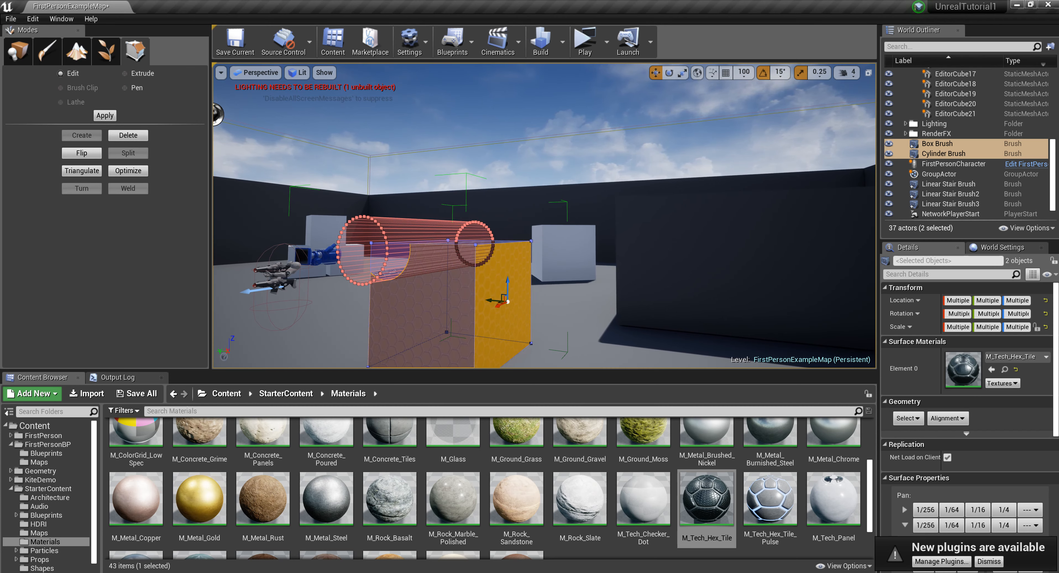
{"action": "key", "text": "e"}
{"action": "mouse_move", "coordinate": [496, 241]}
{"action": "right_mouse_down"}
{"action": "mouse_move", "coordinate": [519, 245]}
{"action": "mouse_move", "coordinate": [535, 229]}
{"action": "right_mouse_up"}
{"action": "key", "text": "d"}
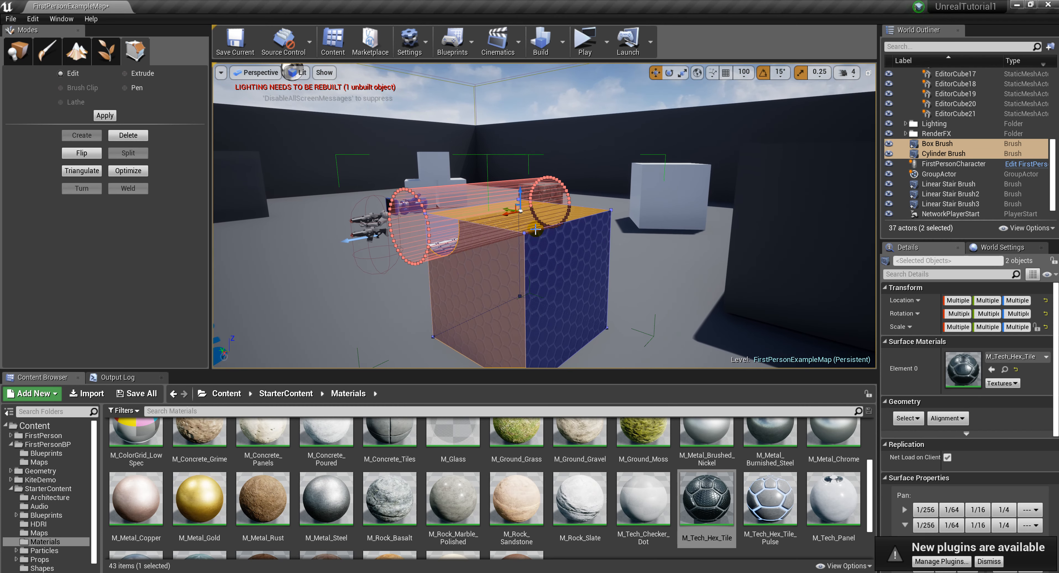
Step: Try pulling the box brush's near top corner vertex downward, and undo the move
{"action": "left_click", "coordinate": [536, 229]}
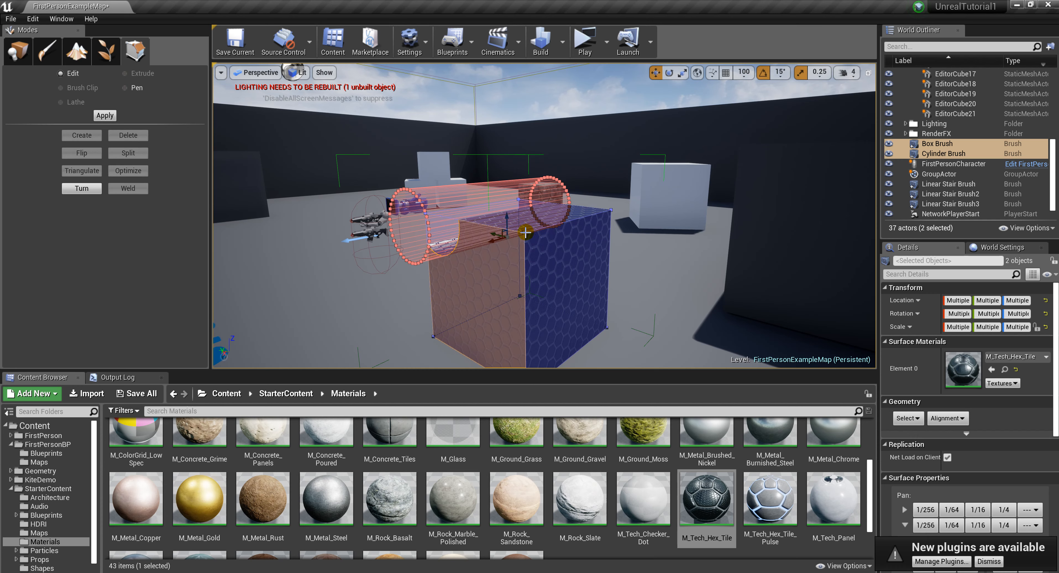
{"action": "left_click", "coordinate": [524, 231]}
{"action": "left_click_drag", "start_coordinate": [526, 219], "coordinate": [527, 280]}
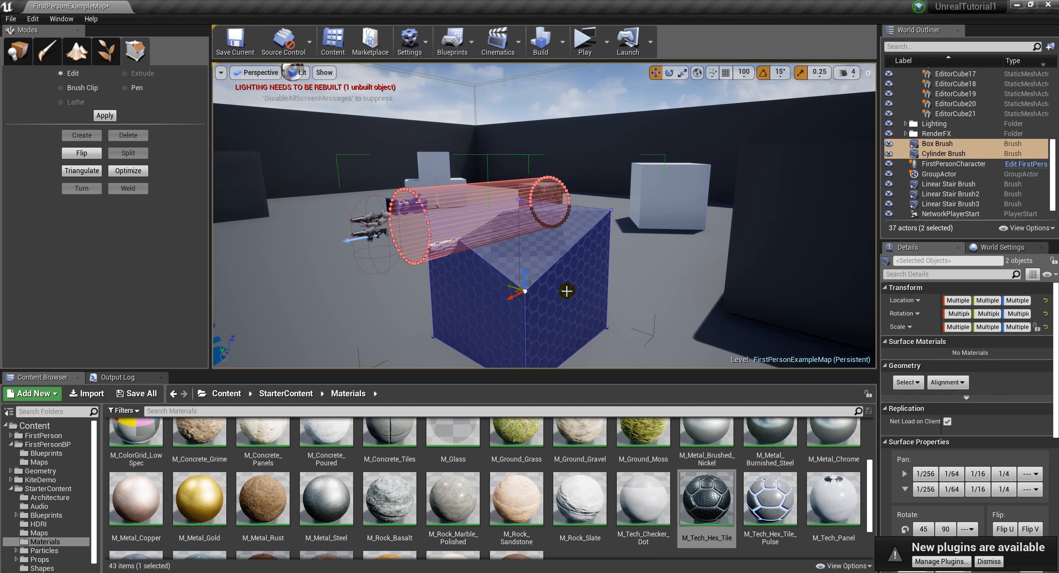
{"action": "key", "text": "ctrl+z"}
Step: Raise the box brush's side face to slope its top, and pull that face outward
{"action": "left_click", "coordinate": [569, 282]}
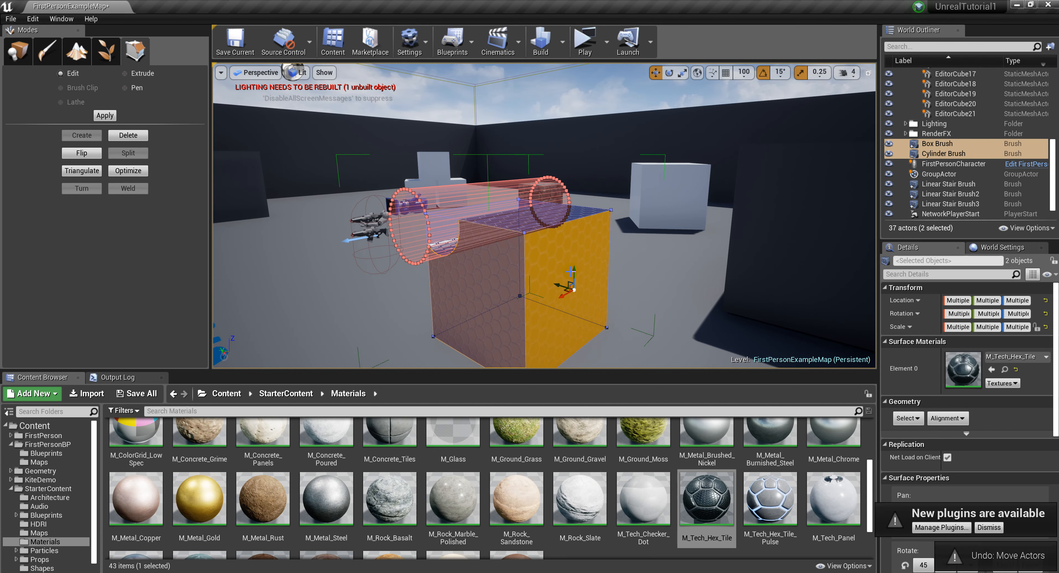
{"action": "left_click_drag", "start_coordinate": [575, 271], "coordinate": [588, 208]}
{"action": "right_click_drag", "start_coordinate": [578, 220], "coordinate": [493, 222]}
{"action": "right_click_drag", "start_coordinate": [538, 264], "coordinate": [576, 253]}
{"action": "left_click", "coordinate": [524, 303]}
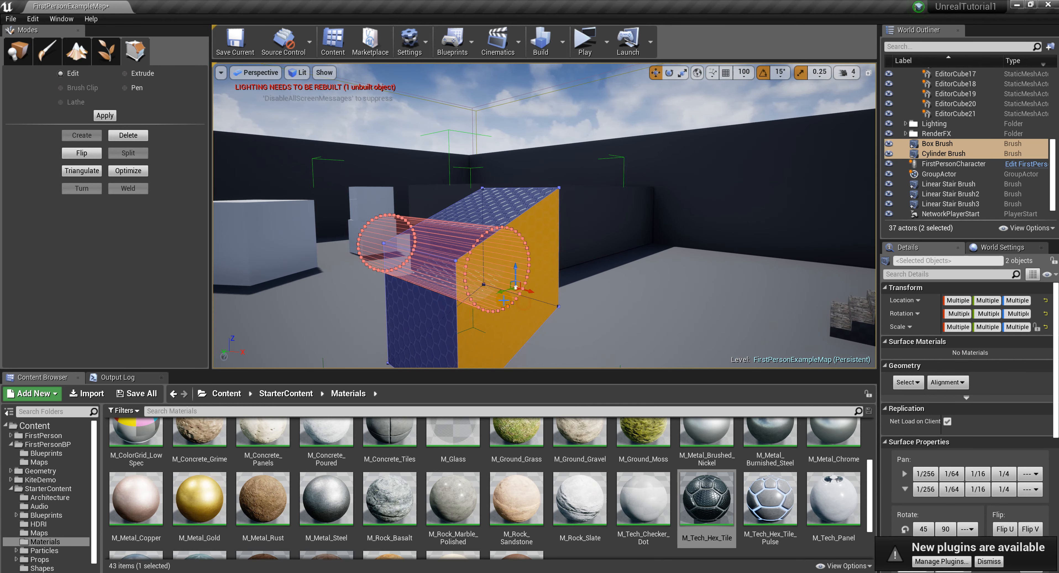
{"action": "right_click_drag", "start_coordinate": [512, 288], "coordinate": [477, 284]}
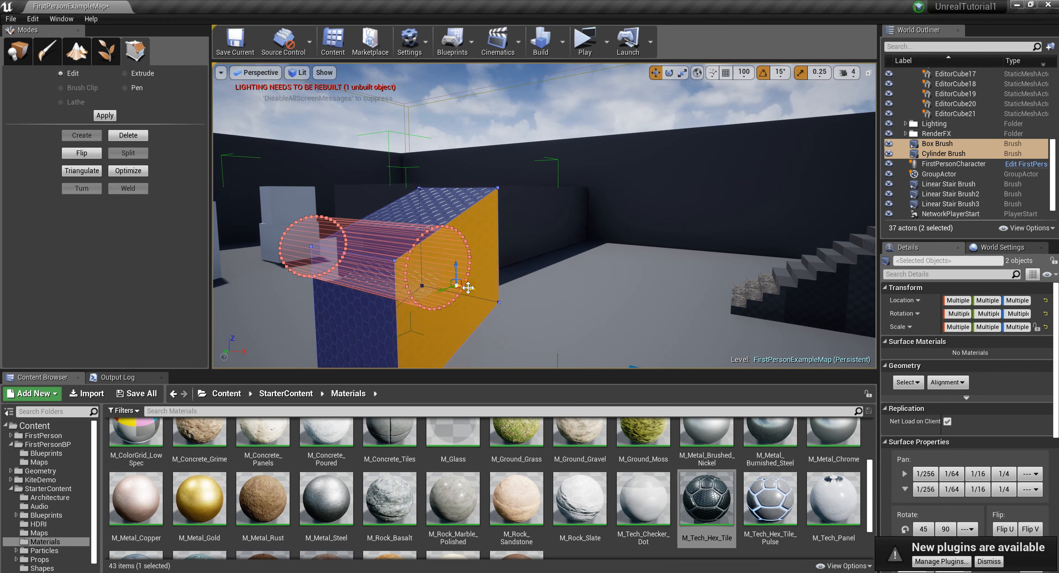
{"action": "left_click_drag", "start_coordinate": [468, 288], "coordinate": [572, 313]}
{"action": "left_click", "coordinate": [590, 297]}
Step: Browse the starter content materials and select M_Wood_Floor_Walnut_Polished
{"action": "key", "text": "s"}
{"action": "mouse_move", "coordinate": [591, 297]}
{"action": "right_mouse_down"}
{"action": "mouse_move", "coordinate": [503, 296]}
{"action": "mouse_move", "coordinate": [530, 300]}
{"action": "mouse_move", "coordinate": [499, 364]}
{"action": "mouse_move", "coordinate": [479, 358]}
{"action": "mouse_move", "coordinate": [438, 302]}
{"action": "mouse_move", "coordinate": [592, 325]}
{"action": "mouse_move", "coordinate": [622, 334]}
{"action": "mouse_move", "coordinate": [617, 347]}
{"action": "right_mouse_up"}
{"action": "key", "text": "s"}
{"action": "key", "text": "w"}
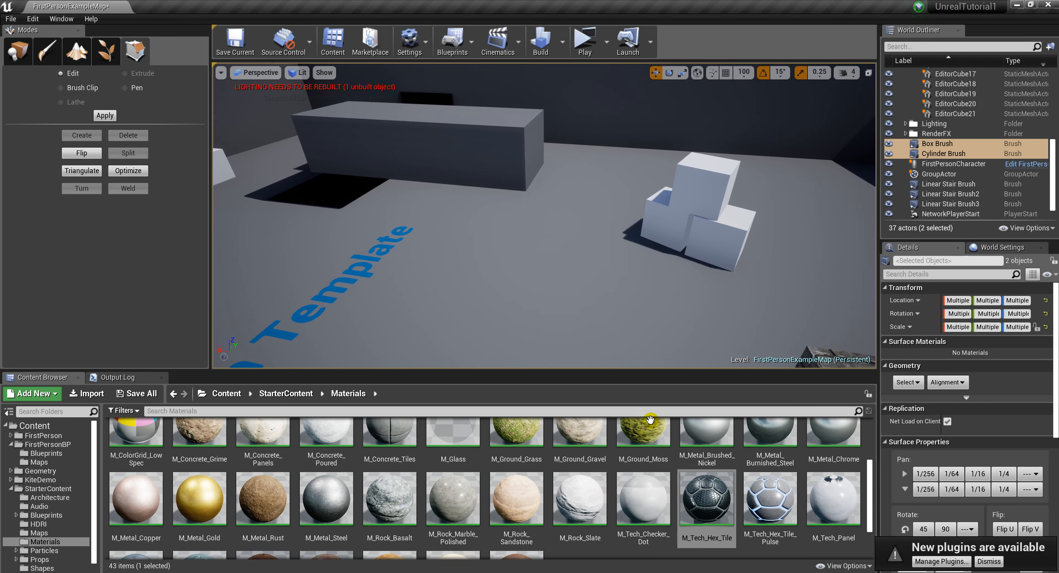
{"action": "scroll", "coordinate": [641, 432], "scroll_direction": "up", "scroll_amount": 2}
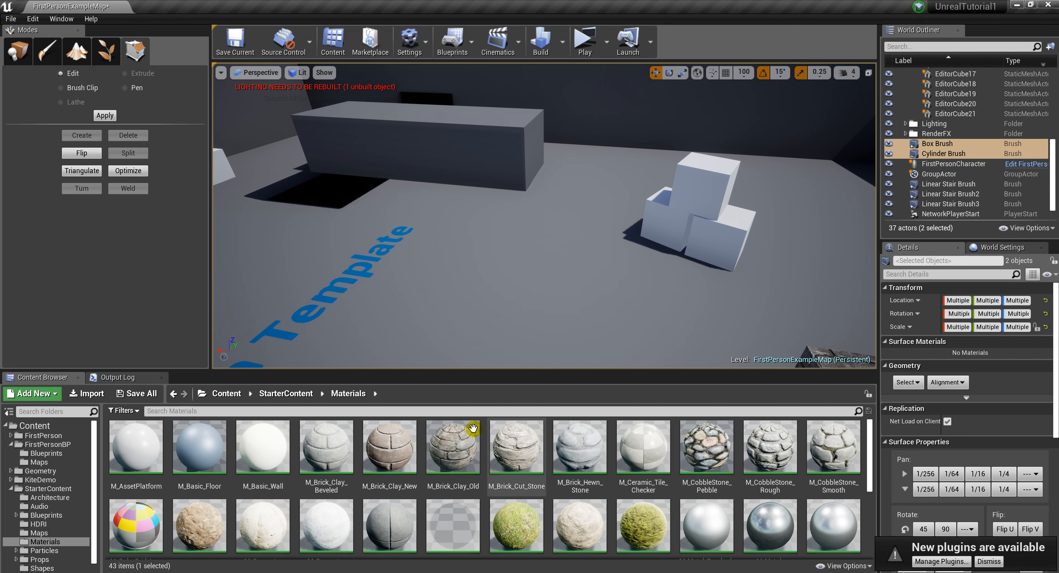
{"action": "scroll", "coordinate": [567, 473], "scroll_direction": "down", "scroll_amount": 3}
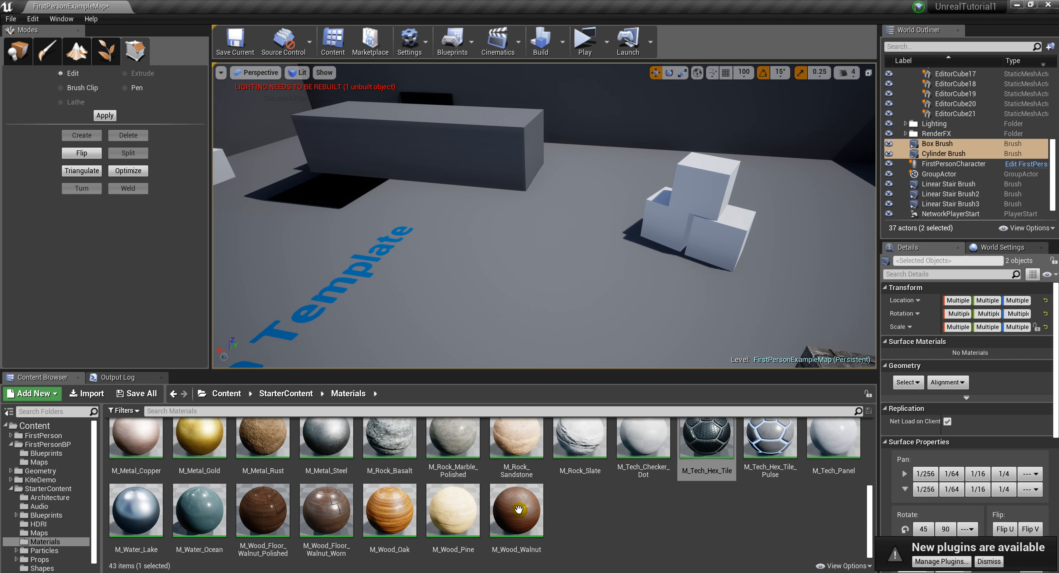
{"action": "left_click", "coordinate": [286, 515]}
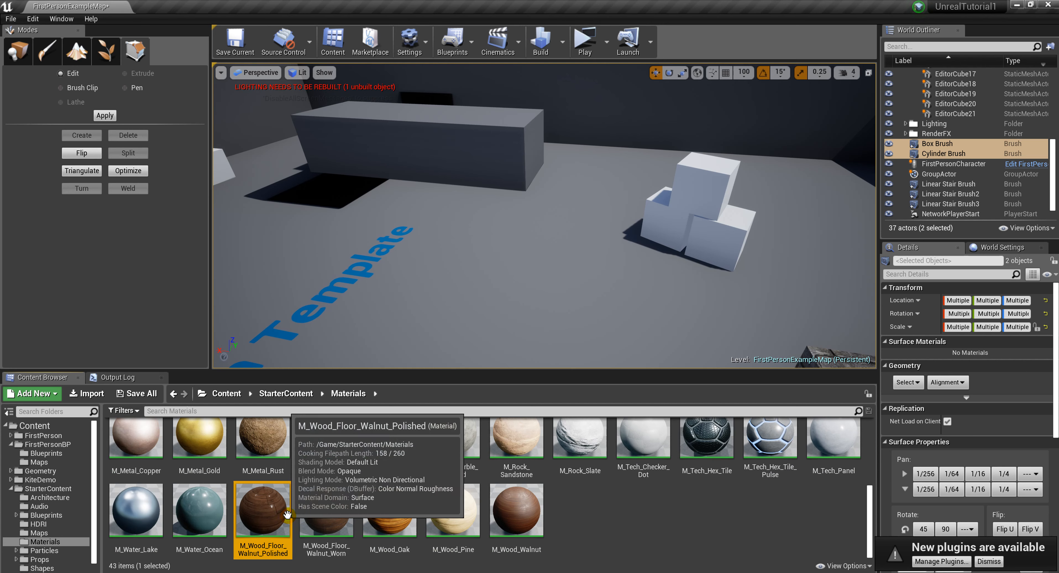
Step: Try placing a box brush with M_Wood_Walnut selected as its material, and undo the placement
{"action": "left_click", "coordinate": [516, 510]}
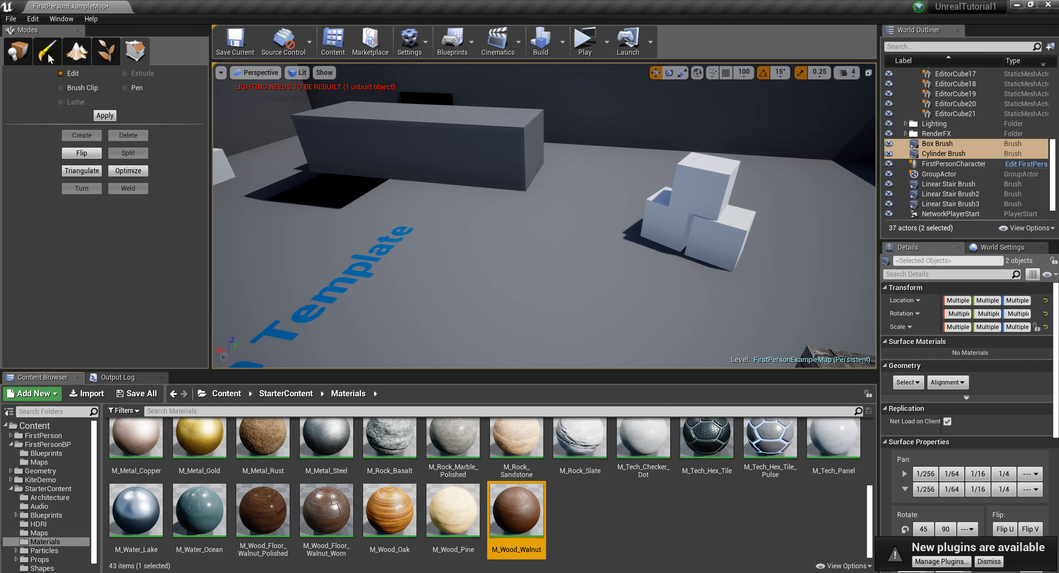
{"action": "left_click", "coordinate": [18, 51]}
{"action": "left_click", "coordinate": [23, 168]}
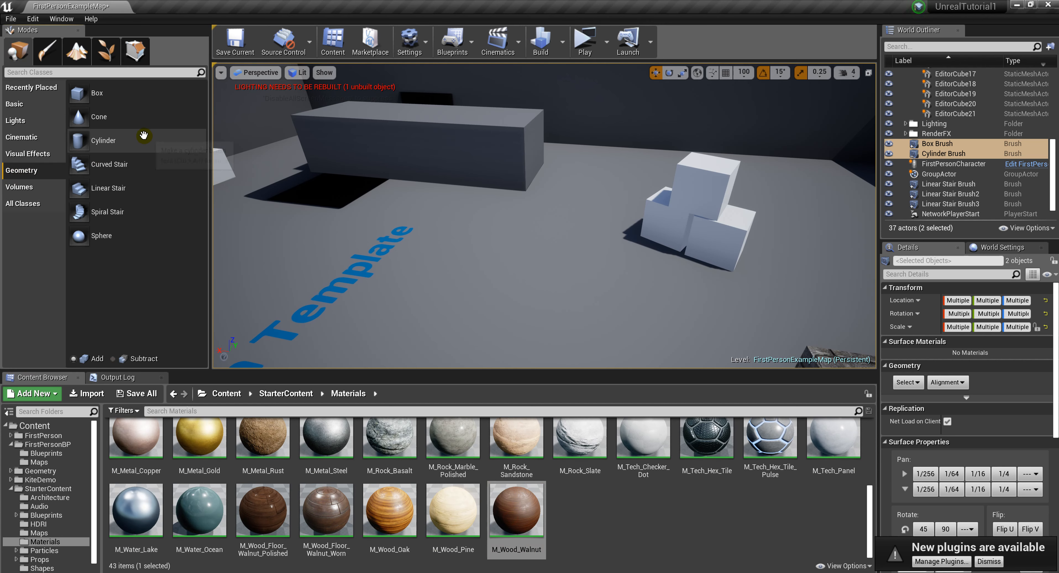
{"action": "left_click_drag", "start_coordinate": [99, 93], "coordinate": [420, 255]}
{"action": "right_click_drag", "start_coordinate": [420, 256], "coordinate": [436, 320]}
{"action": "key", "text": "ctrl+z"}
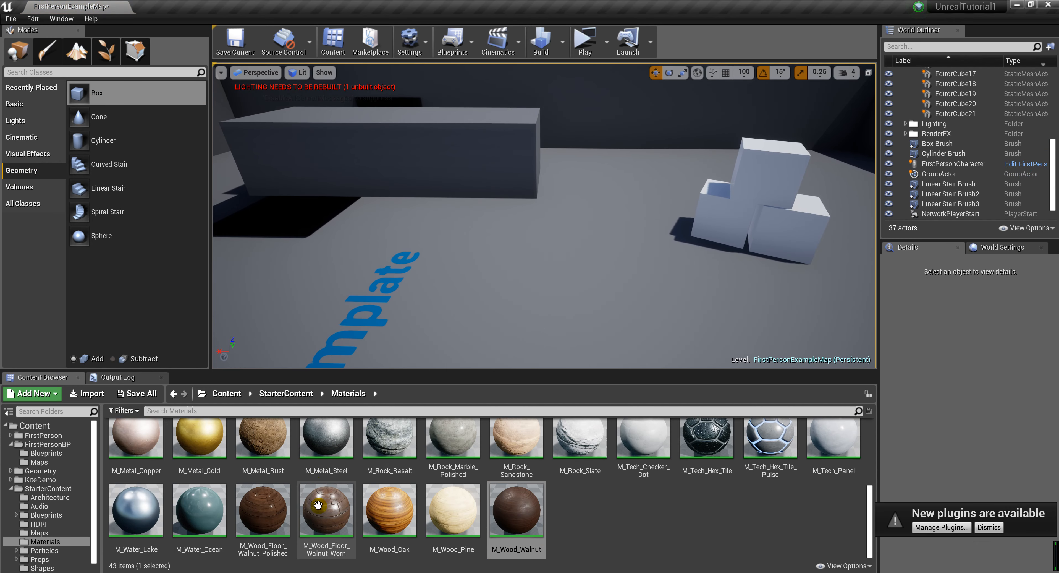
Step: Try placing a box brush with M_Wood_Oak selected as its material, and undo the placement
{"action": "left_click", "coordinate": [389, 512]}
{"action": "left_click_drag", "start_coordinate": [104, 90], "coordinate": [599, 308]}
{"action": "key", "text": "ctrl+z"}
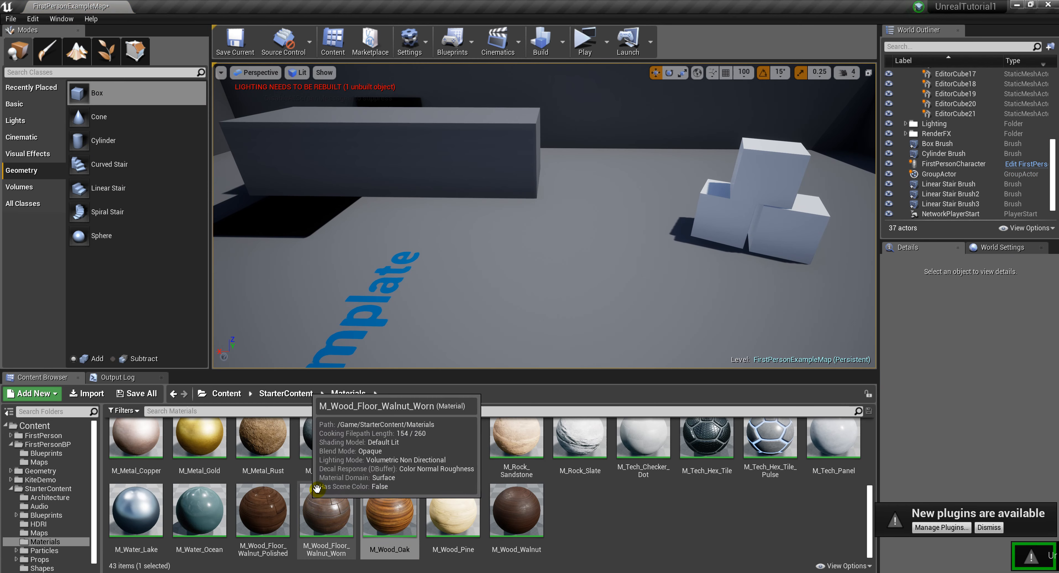
Step: Place an additive box brush with the M_Brick_Clay_New material on the floor near the template lettering
{"action": "scroll", "coordinate": [426, 445], "scroll_direction": "up", "scroll_amount": 2}
{"action": "scroll", "coordinate": [427, 445], "scroll_direction": "up", "scroll_amount": 2}
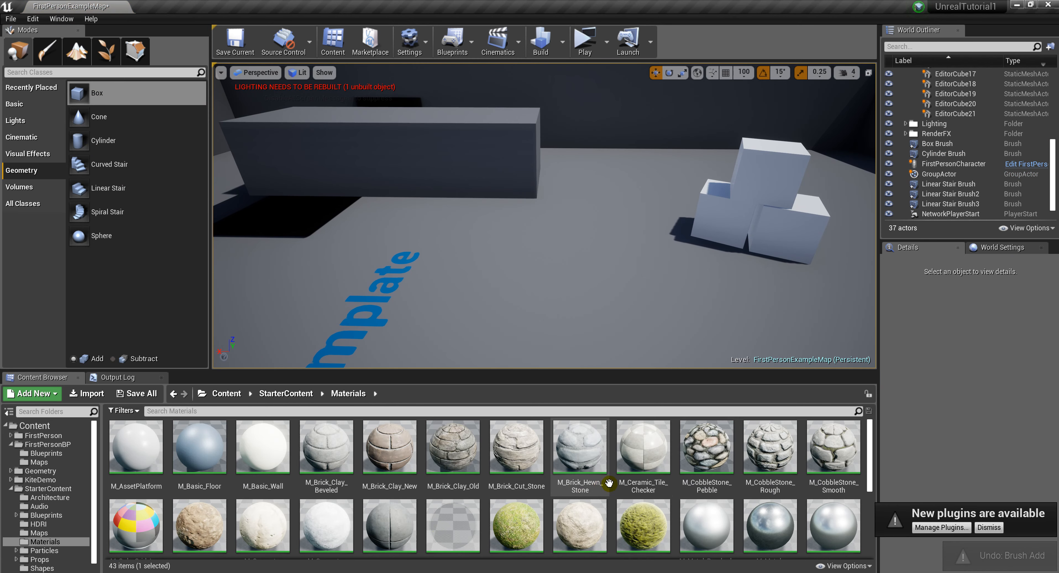
{"action": "left_click", "coordinate": [390, 449]}
{"action": "mouse_move", "coordinate": [97, 93]}
{"action": "left_mouse_down"}
{"action": "mouse_move", "coordinate": [428, 262]}
{"action": "mouse_move", "coordinate": [493, 279]}
{"action": "left_mouse_up"}
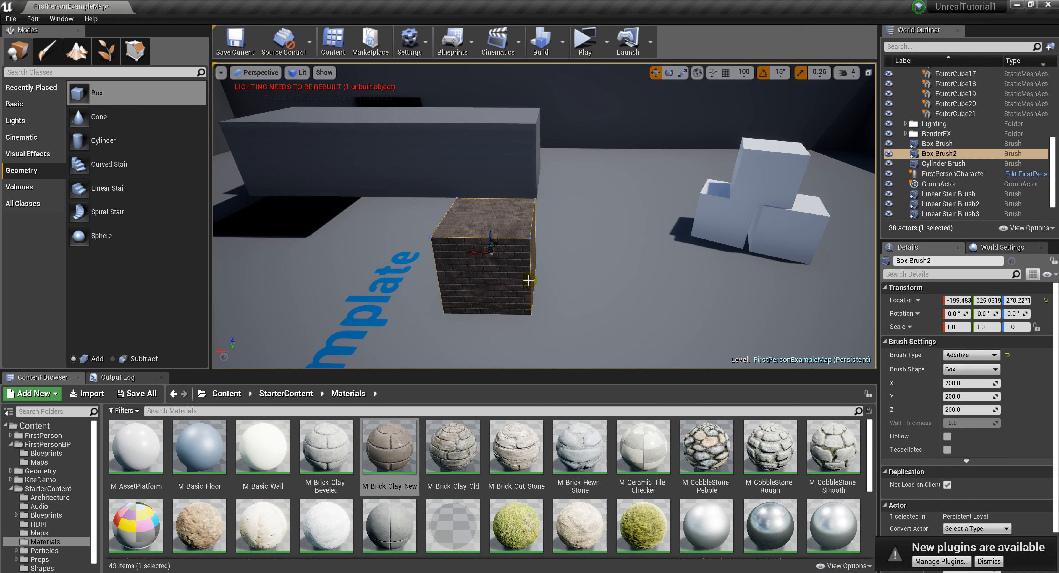
Step: Try stretching the brick box brush along X to a scale of 7.0, and undo the scaling
{"action": "scroll", "coordinate": [529, 278], "scroll_direction": "up", "scroll_amount": 2}
{"action": "right_click_drag", "start_coordinate": [555, 298], "coordinate": [539, 323]}
{"action": "scroll", "coordinate": [657, 173], "scroll_direction": "down", "scroll_amount": 3}
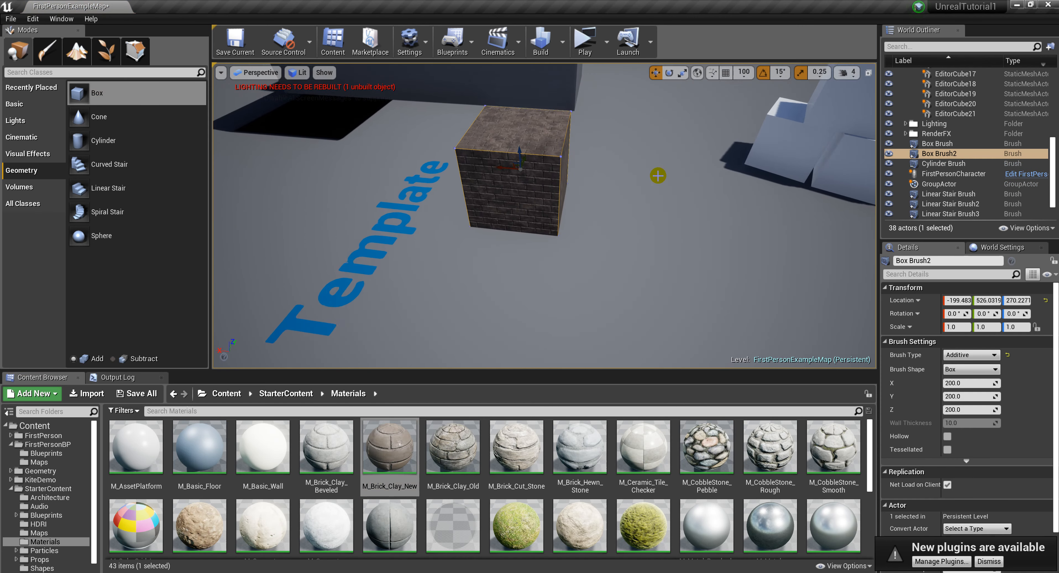
{"action": "scroll", "coordinate": [657, 173], "scroll_direction": "up", "scroll_amount": 1}
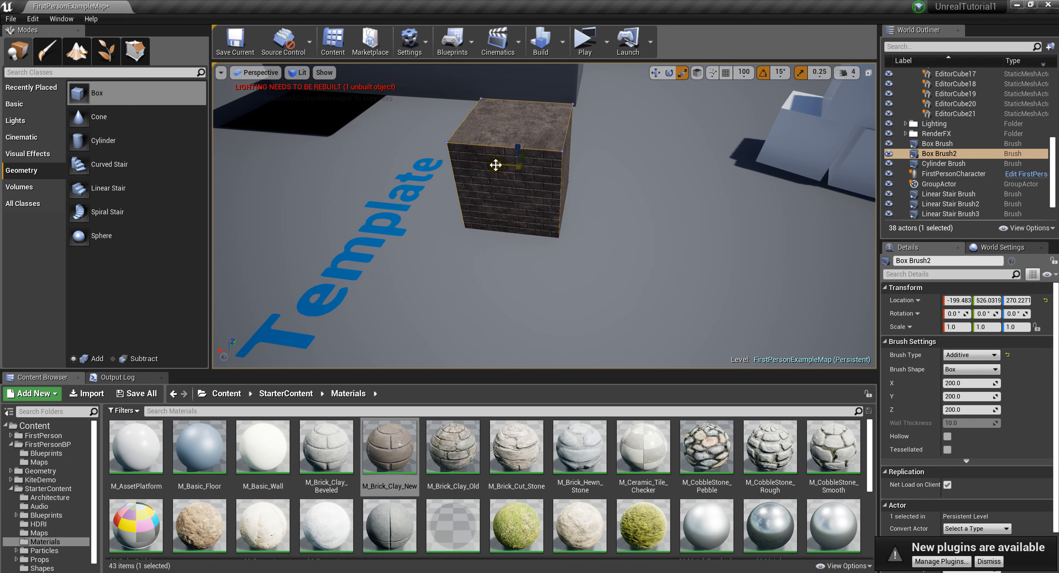
{"action": "left_click_drag", "start_coordinate": [495, 164], "coordinate": [494, 165]}
{"action": "mouse_move", "coordinate": [614, 213]}
{"action": "right_mouse_down"}
{"action": "mouse_move", "coordinate": [652, 191]}
{"action": "mouse_move", "coordinate": [607, 206]}
{"action": "right_mouse_up"}
{"action": "right_click_drag", "start_coordinate": [610, 249], "coordinate": [582, 234]}
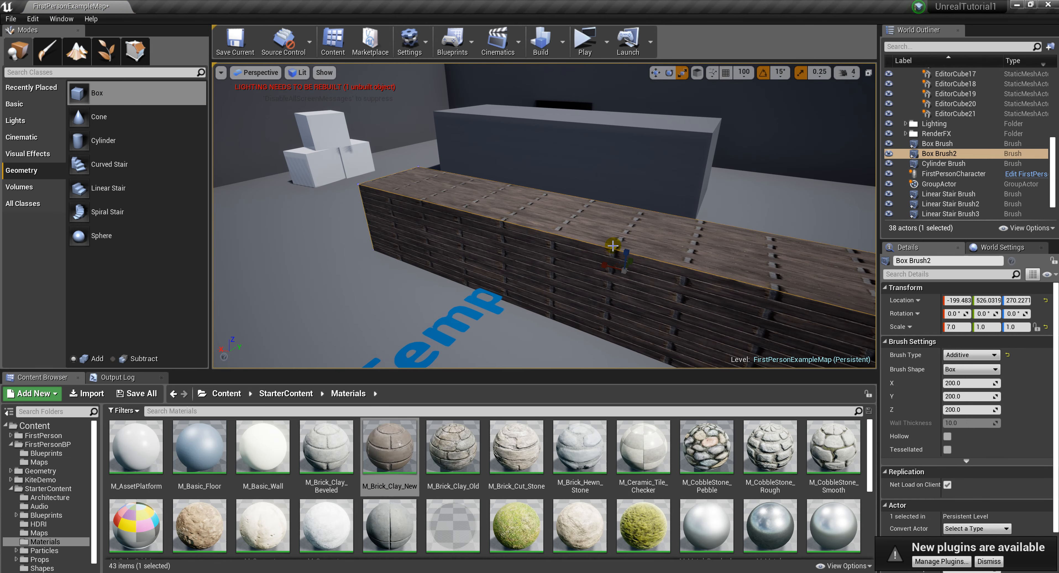
{"action": "key", "text": "ctrl+z"}
{"action": "mouse_move", "coordinate": [674, 260]}
{"action": "right_mouse_down"}
{"action": "mouse_move", "coordinate": [657, 251]}
{"action": "mouse_move", "coordinate": [699, 247]}
{"action": "mouse_move", "coordinate": [674, 260]}
{"action": "right_mouse_up"}
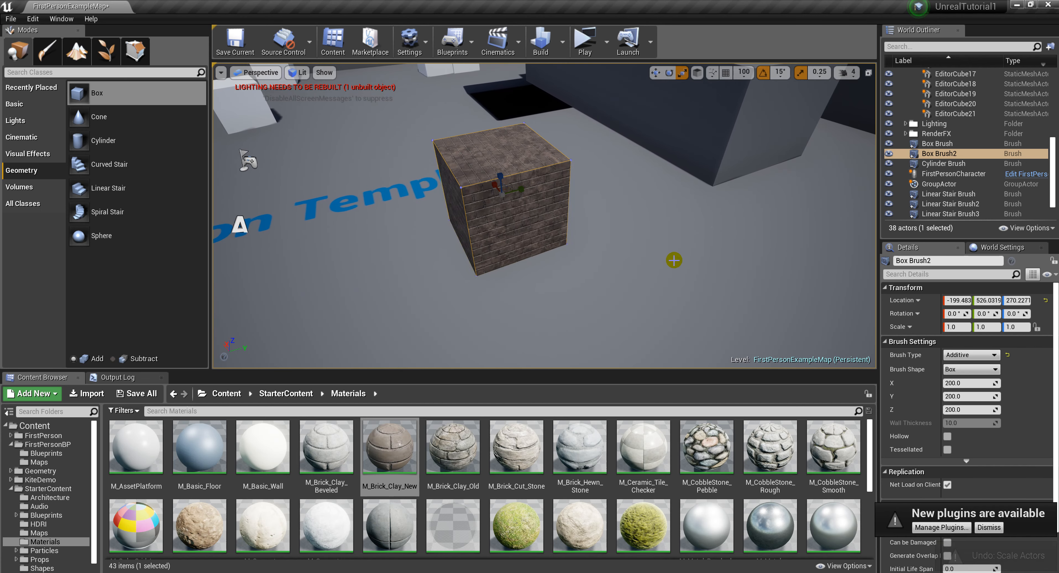
Step: In geometry editing, push one side face of the brick box inward to thin it into a wall
{"action": "left_click", "coordinate": [133, 53]}
{"action": "right_click_drag", "start_coordinate": [496, 237], "coordinate": [579, 234]}
{"action": "left_click", "coordinate": [584, 252]}
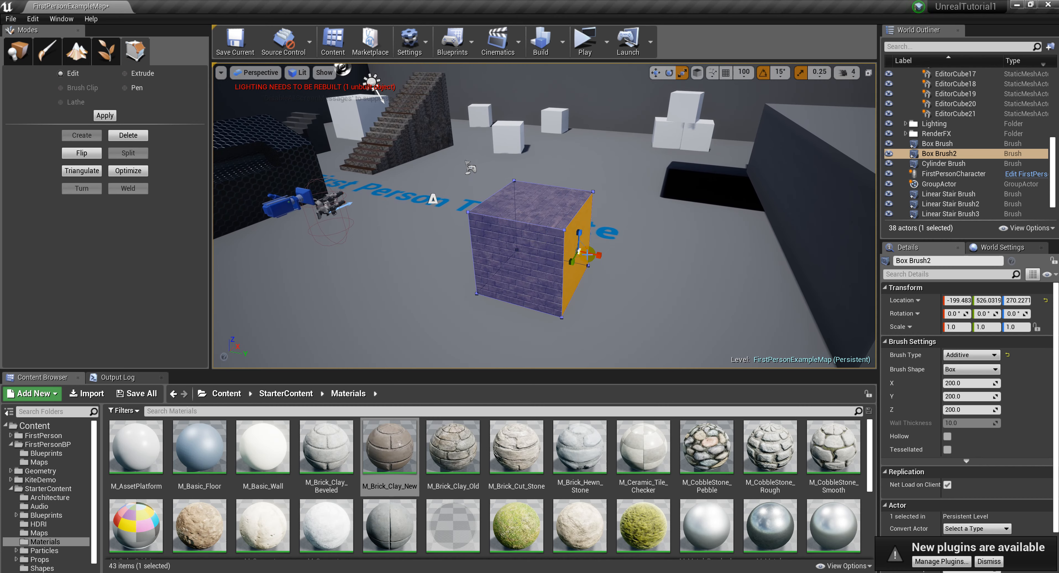
{"action": "left_click_drag", "start_coordinate": [592, 253], "coordinate": [515, 237]}
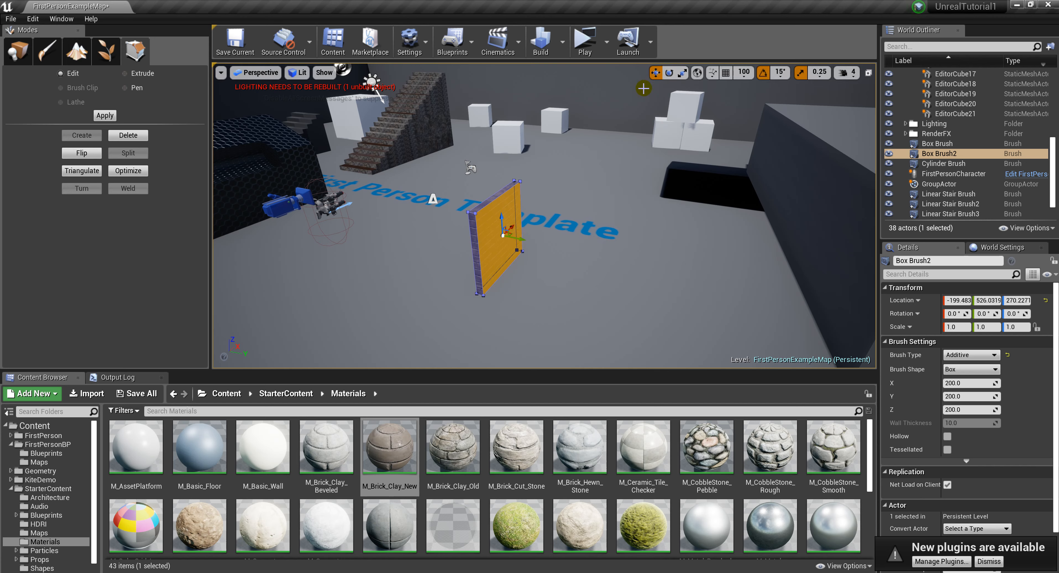
Step: Pull the thin brick wall's end face outward to lengthen the wall
{"action": "left_click", "coordinate": [476, 248]}
{"action": "key", "text": "d"}
{"action": "right_click_drag", "start_coordinate": [613, 237], "coordinate": [514, 236]}
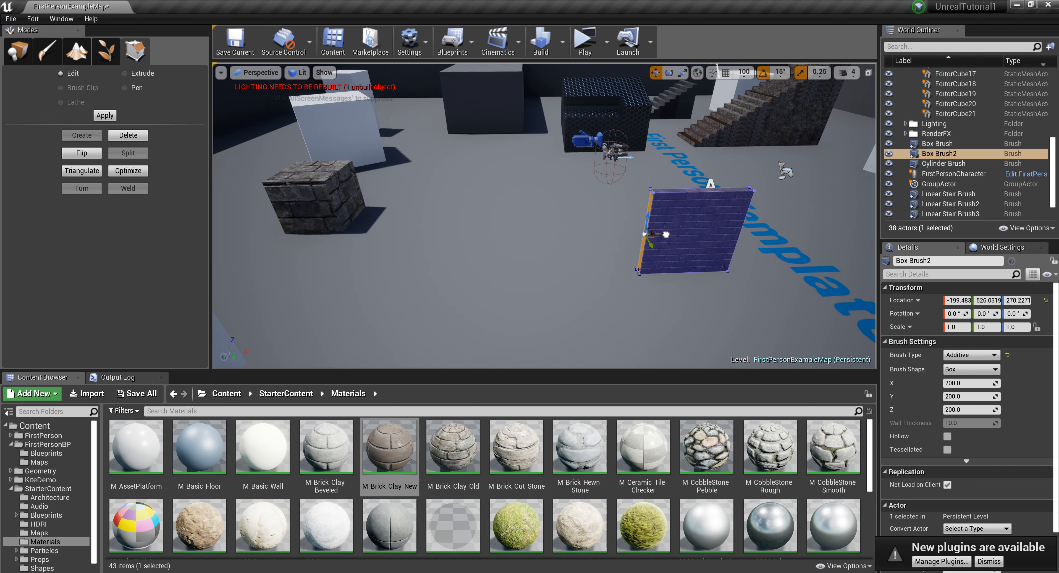
{"action": "left_click_drag", "start_coordinate": [425, 227], "coordinate": [389, 229]}
Step: Raise the brick wall's top face to make the wall taller, and deselect it
{"action": "left_click", "coordinate": [569, 188]}
{"action": "left_click_drag", "start_coordinate": [565, 172], "coordinate": [561, 94]}
{"action": "key", "text": "a"}
{"action": "mouse_move", "coordinate": [470, 218]}
{"action": "right_mouse_down"}
{"action": "mouse_move", "coordinate": [587, 212]}
{"action": "mouse_move", "coordinate": [490, 218]}
{"action": "mouse_move", "coordinate": [498, 224]}
{"action": "mouse_move", "coordinate": [460, 255]}
{"action": "right_mouse_up"}
{"action": "key", "text": "d"}
{"action": "key", "text": "s"}
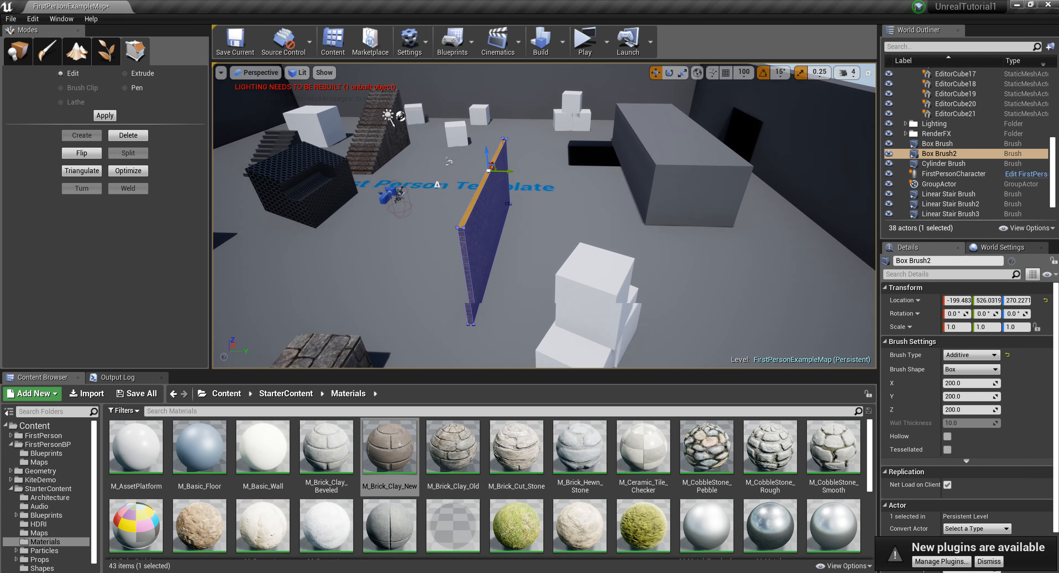
{"action": "right_click_drag", "start_coordinate": [607, 282], "coordinate": [606, 282]}
{"action": "right_click_drag", "start_coordinate": [514, 165], "coordinate": [485, 190]}
{"action": "key", "text": "d"}
{"action": "left_click", "coordinate": [613, 194]}
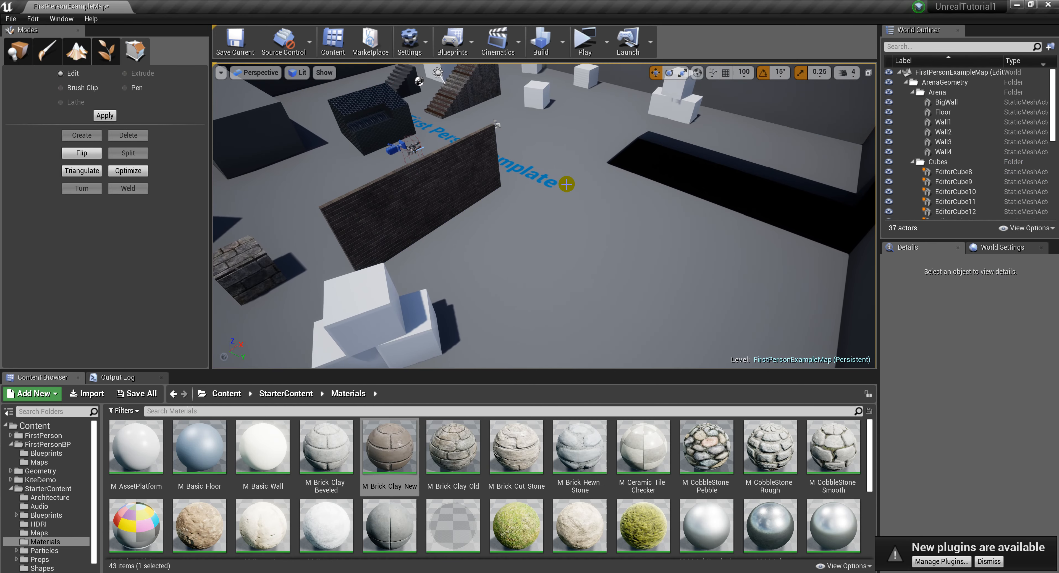
Step: Move the whole brick wall along the floor to about X 389
{"action": "left_click", "coordinate": [439, 177]}
{"action": "left_click_drag", "start_coordinate": [514, 175], "coordinate": [681, 103]}
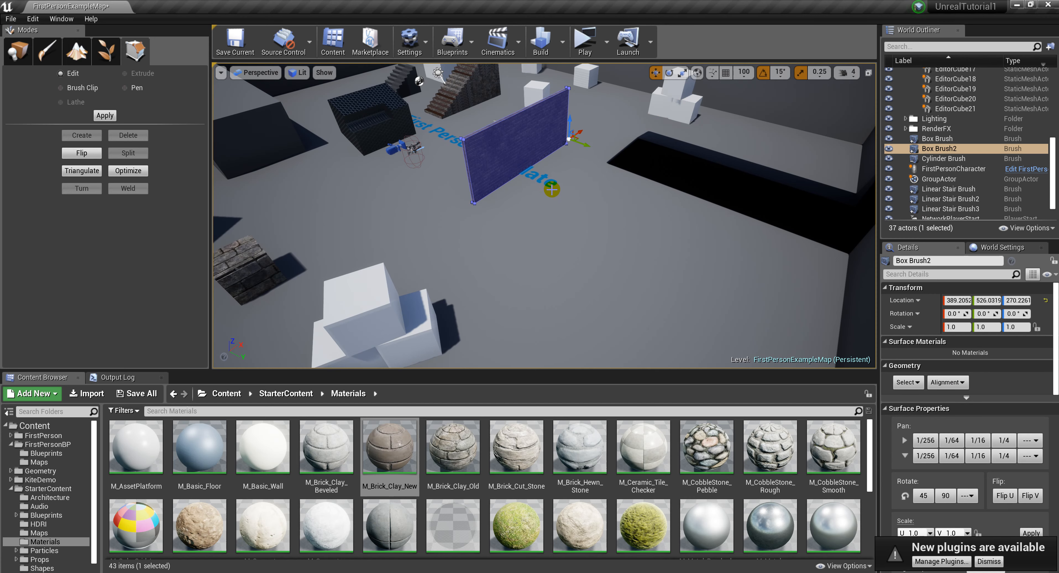
{"action": "right_click_drag", "start_coordinate": [569, 161], "coordinate": [597, 239]}
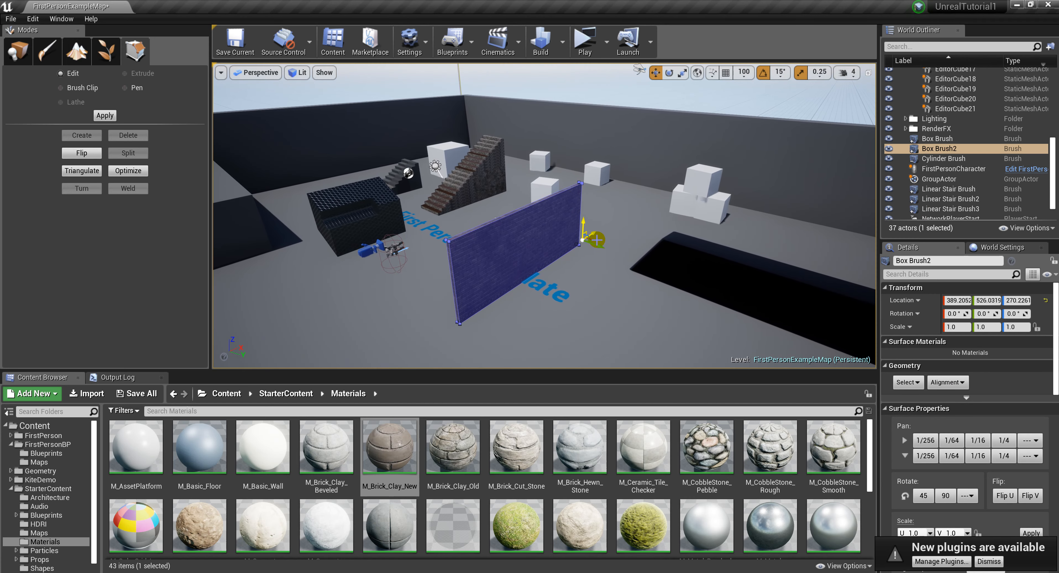
Step: Duplicate the wall parallel to the original, and place another copy rotated -90° at about X -195
{"action": "mouse_move", "coordinate": [598, 246]}
{"action": "left_mouse_down", "text": "alt"}
{"action": "mouse_move", "coordinate": [736, 284]}
{"action": "mouse_move", "coordinate": [757, 314]}
{"action": "mouse_move", "coordinate": [632, 267]}
{"action": "mouse_move", "coordinate": [665, 253]}
{"action": "left_mouse_up", "text": "alt"}
{"action": "key", "text": "e"}
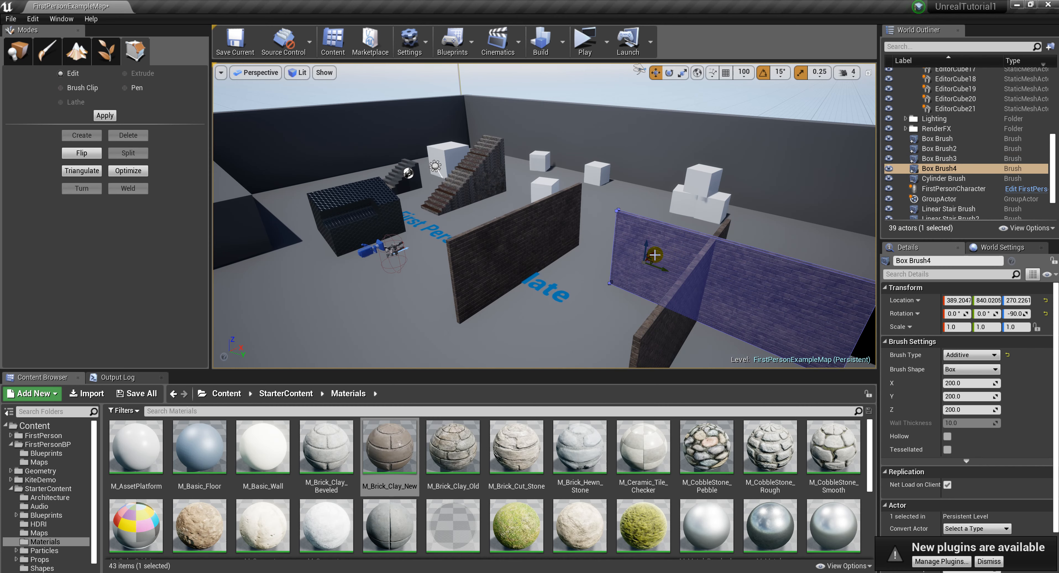
{"action": "left_click_drag", "start_coordinate": [652, 255], "coordinate": [584, 306]}
{"action": "right_click_drag", "start_coordinate": [602, 296], "coordinate": [576, 254]}
Step: Switch the viewport to the four-pane grid layout
{"action": "left_click", "coordinate": [221, 73]}
{"action": "mouse_move", "coordinate": [277, 286]}
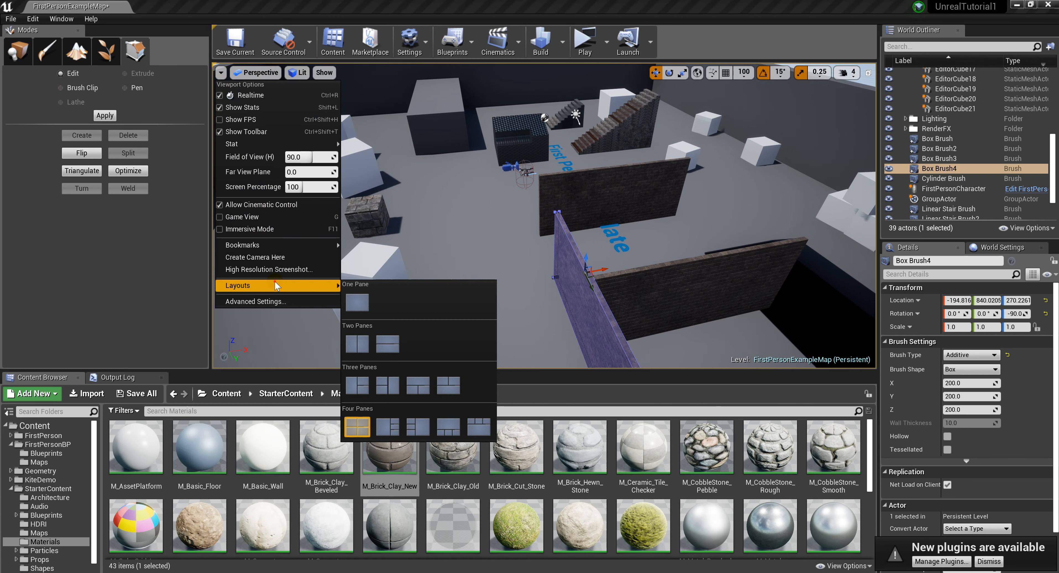
{"action": "left_click", "coordinate": [357, 427]}
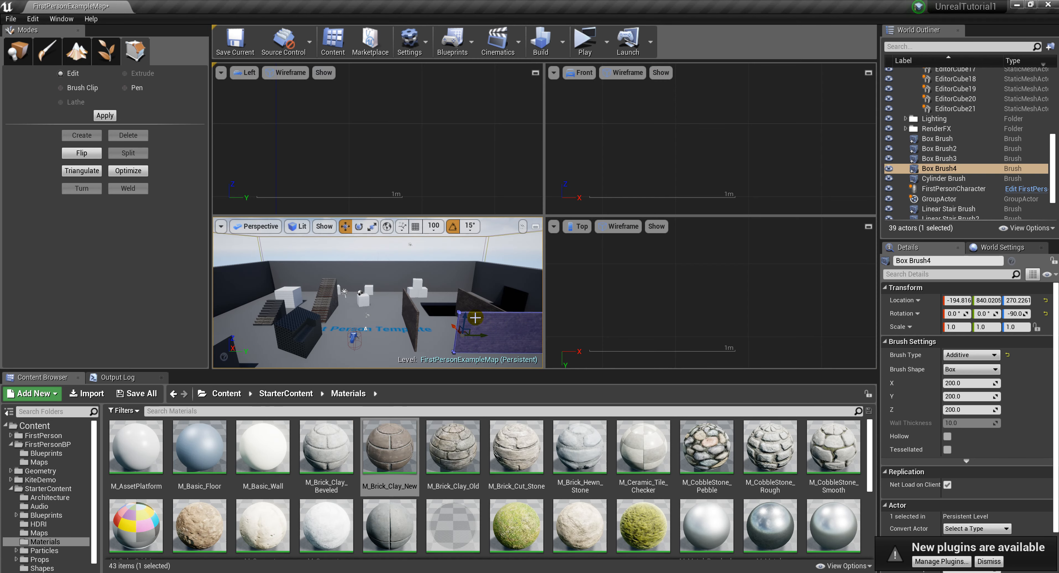
Step: Align the rotated wall with the ends of the parallel walls in the Top view, at about X -202, Y 526
{"action": "scroll", "coordinate": [616, 301], "scroll_direction": "down", "scroll_amount": 6}
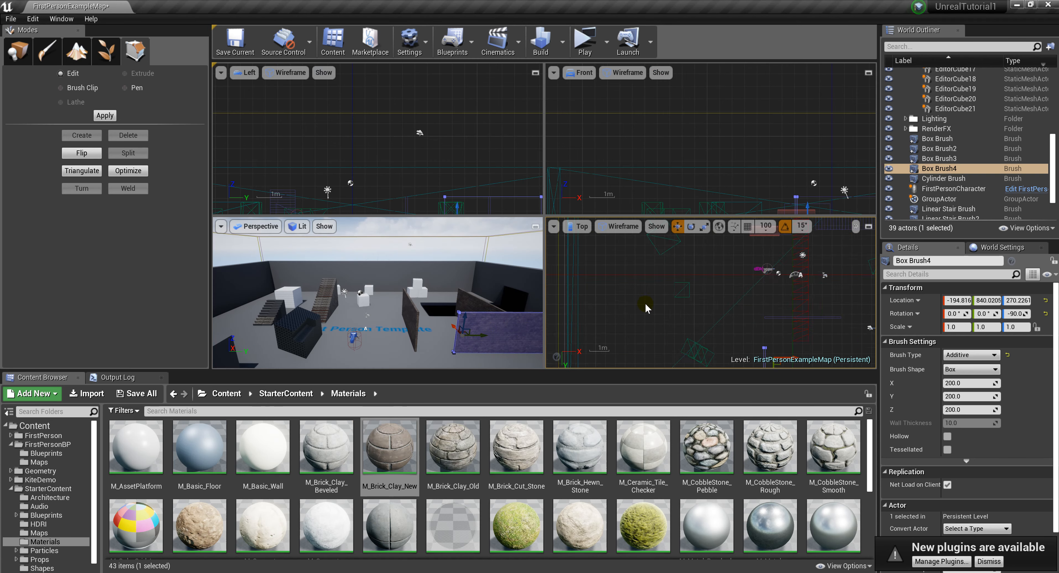
{"action": "scroll", "coordinate": [674, 320], "scroll_direction": "up", "scroll_amount": 6}
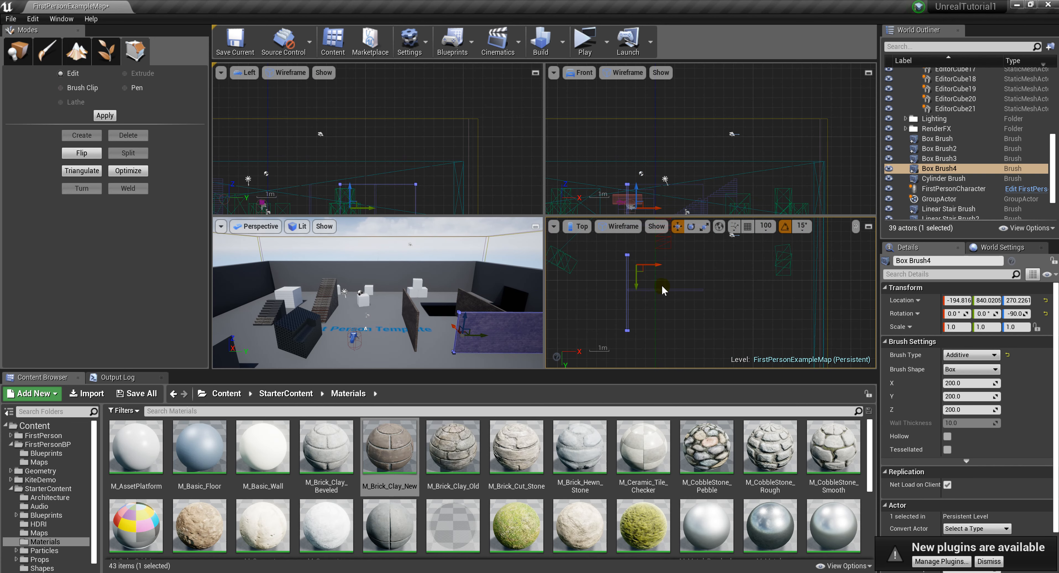
{"action": "left_click_drag", "start_coordinate": [653, 294], "coordinate": [653, 292]}
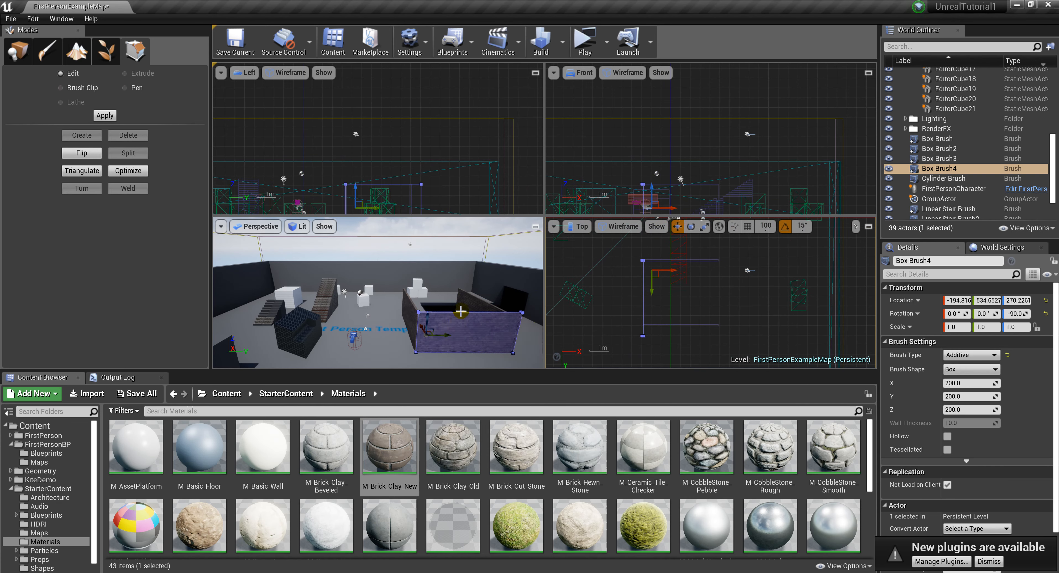
{"action": "scroll", "coordinate": [491, 317], "scroll_direction": "up", "scroll_amount": 2}
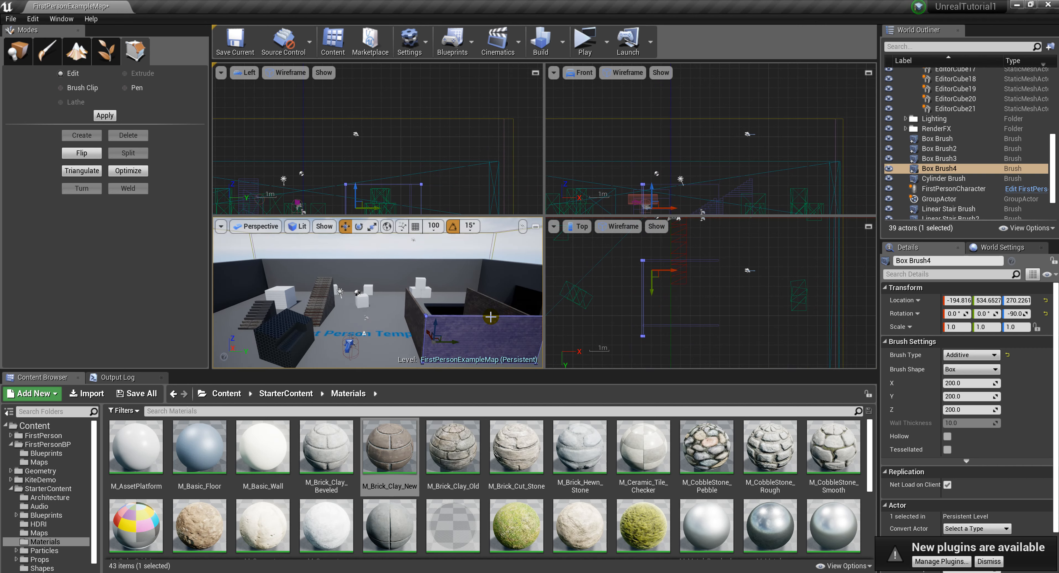
{"action": "scroll", "coordinate": [635, 303], "scroll_direction": "up", "scroll_amount": 3}
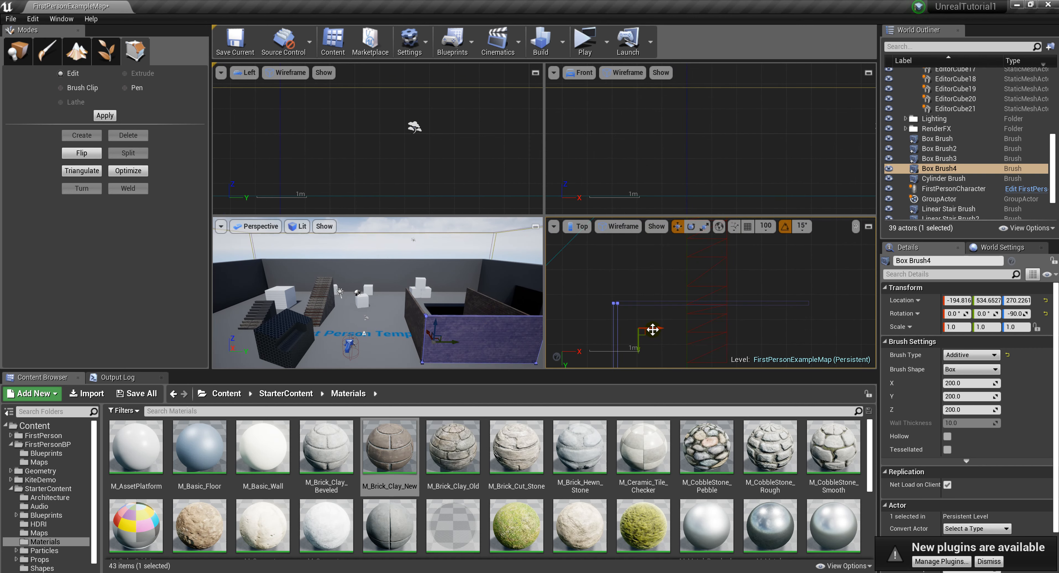
{"action": "scroll", "coordinate": [656, 340], "scroll_direction": "up", "scroll_amount": 2}
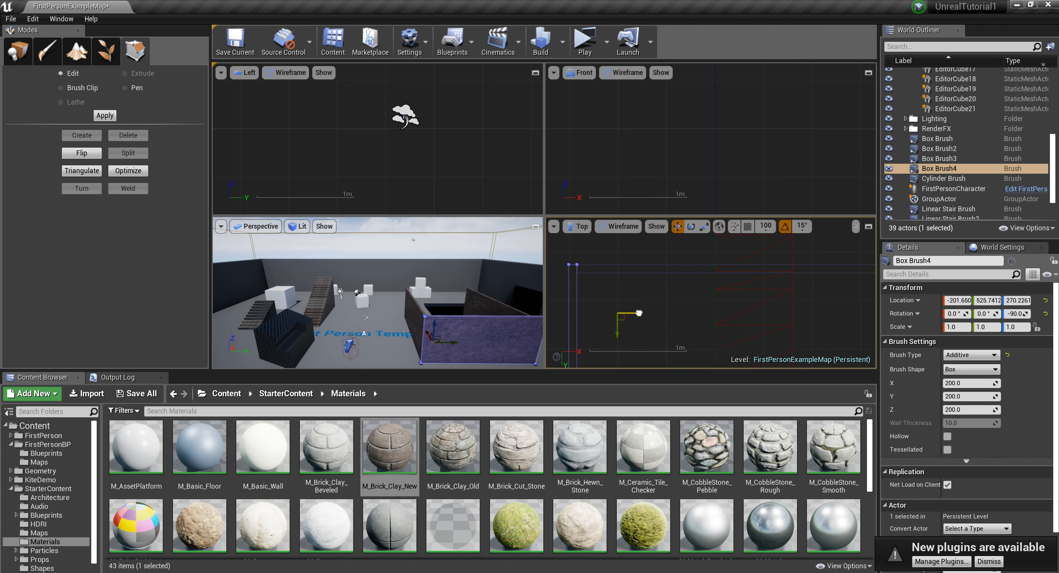
Step: Pull in the rotated wall's overhanging end face so it sits flush with the adjoining parallel wall
{"action": "right_click_drag", "start_coordinate": [645, 335], "coordinate": [639, 281]}
{"action": "scroll", "coordinate": [653, 293], "scroll_direction": "down", "scroll_amount": 6}
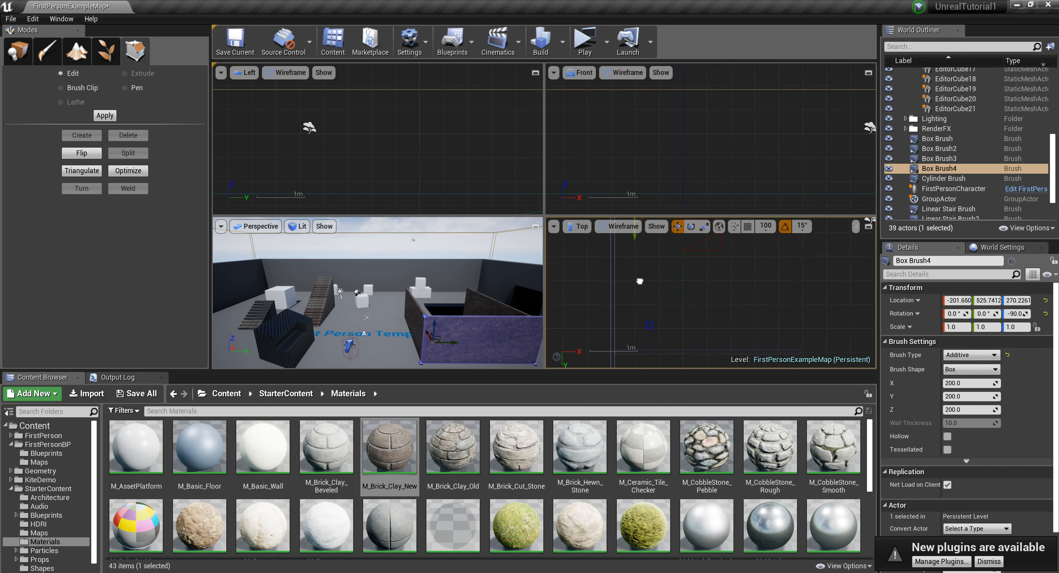
{"action": "right_click_drag", "start_coordinate": [376, 301], "coordinate": [376, 301]}
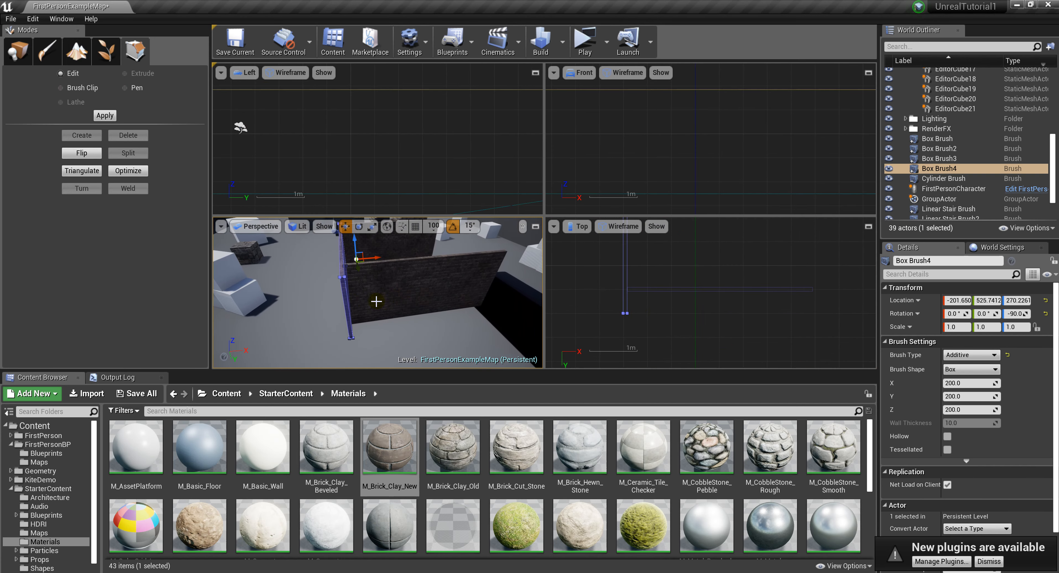
{"action": "left_click", "coordinate": [345, 290]}
{"action": "right_click_drag", "start_coordinate": [444, 328], "coordinate": [445, 328]}
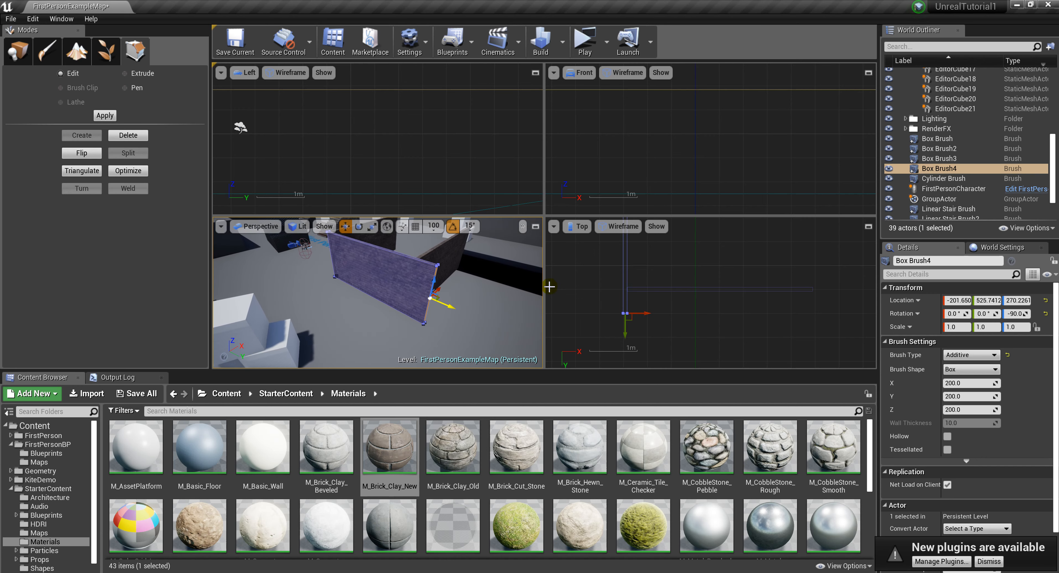
{"action": "left_click", "coordinate": [626, 334]}
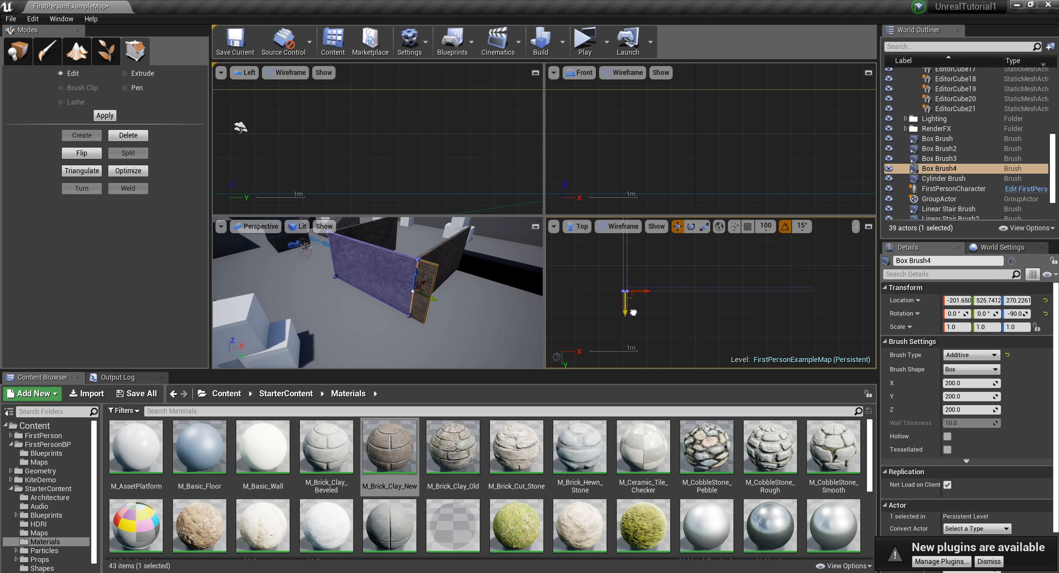
{"action": "left_click_drag", "start_coordinate": [634, 312], "coordinate": [633, 312]}
{"action": "scroll", "coordinate": [648, 321], "scroll_direction": "up", "scroll_amount": 2}
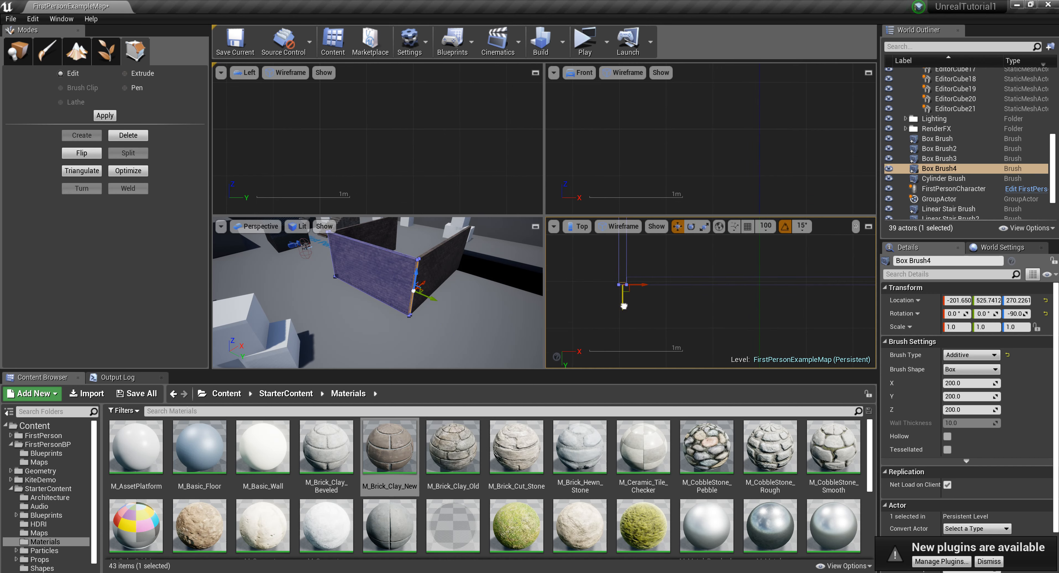
Step: Try pulling the rotated wall's side face across to the open end of the room, and undo the move
{"action": "right_click", "coordinate": [372, 262]}
{"action": "left_click", "coordinate": [346, 260]}
{"action": "right_click_drag", "start_coordinate": [432, 279], "coordinate": [393, 307]}
{"action": "left_click_drag", "start_coordinate": [342, 301], "coordinate": [436, 314]}
{"action": "right_click_drag", "start_coordinate": [682, 291], "coordinate": [650, 301]}
{"action": "scroll", "coordinate": [645, 306], "scroll_direction": "down", "scroll_amount": 8}
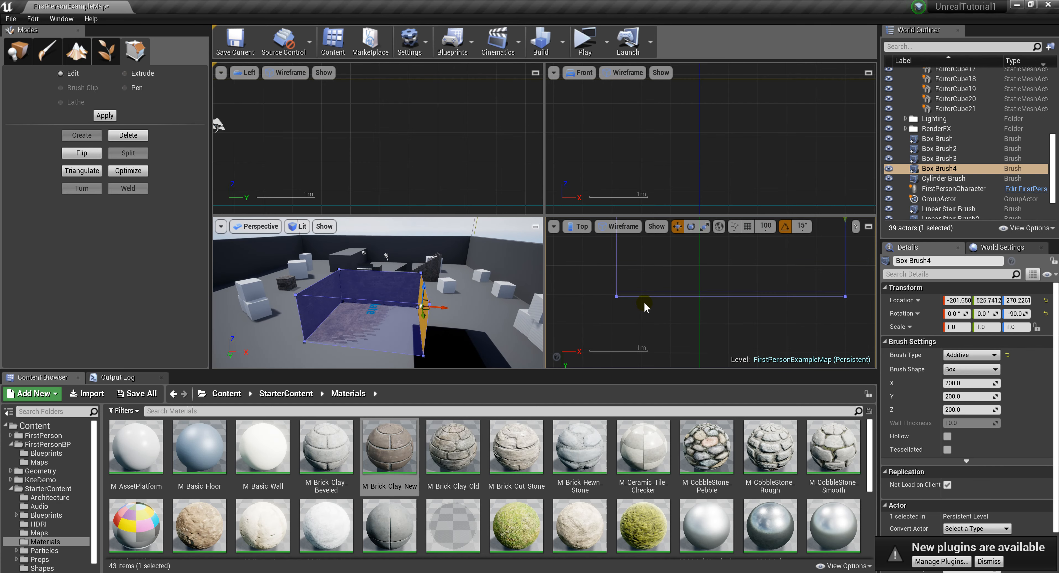
{"action": "scroll", "coordinate": [643, 304], "scroll_direction": "down", "scroll_amount": 3}
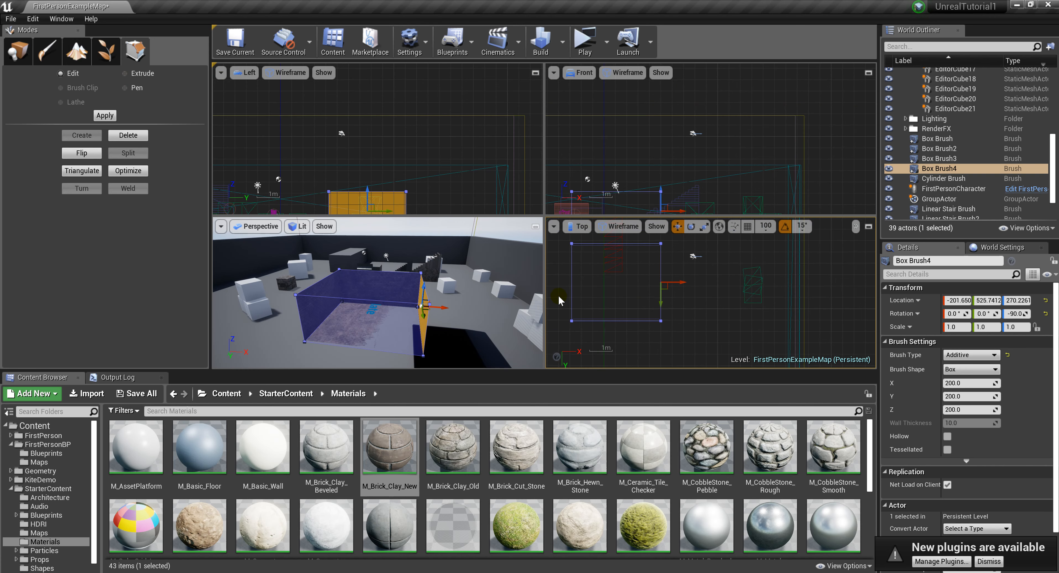
{"action": "key", "text": "ctrl+z"}
Step: Leave geometry editing and duplicate the rotated wall to the room's open end at about X 588
{"action": "left_click", "coordinate": [329, 278]}
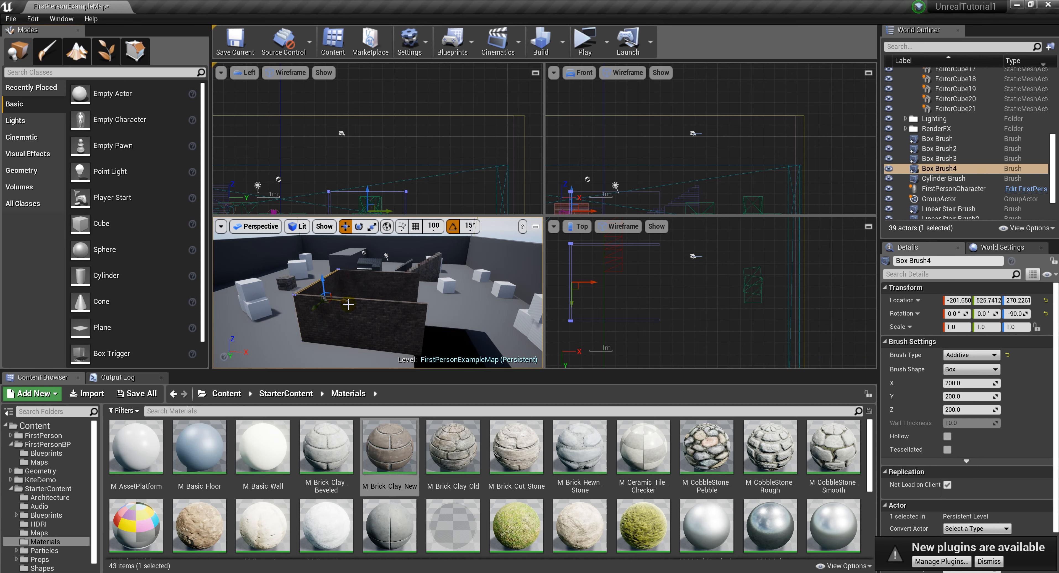
{"action": "left_click_drag", "start_coordinate": [341, 301], "coordinate": [443, 323], "text": "alt"}
{"action": "scroll", "coordinate": [679, 276], "scroll_direction": "up", "scroll_amount": 7}
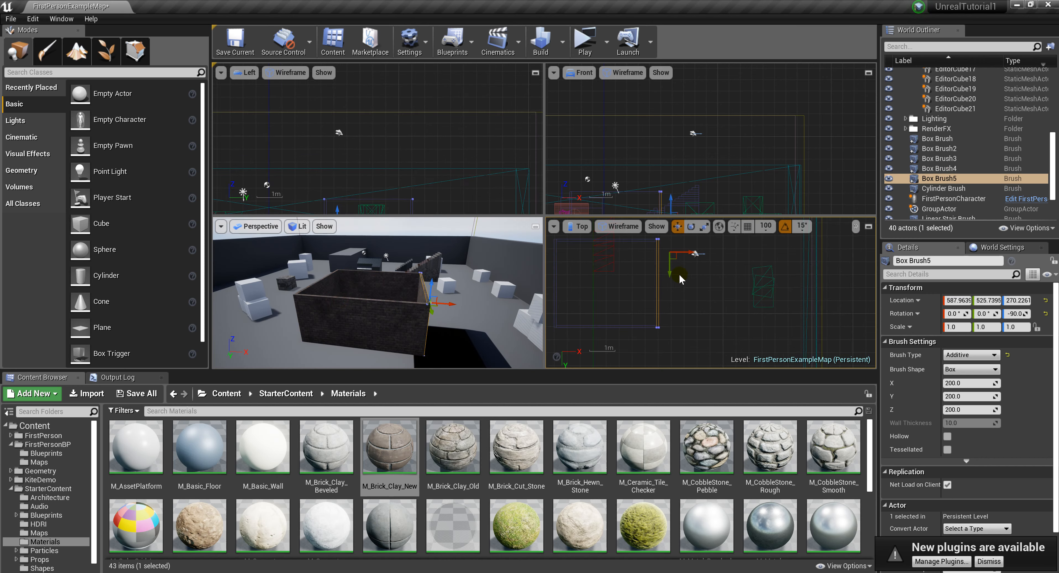
Step: Duplicate the long parallel wall at about Y 1191 and rotate the copy -90° about X to lie flat above the room
{"action": "right_click_drag", "start_coordinate": [657, 307], "coordinate": [682, 328]}
{"action": "right_click_drag", "start_coordinate": [445, 305], "coordinate": [503, 337]}
{"action": "key", "text": "w"}
{"action": "key", "text": "s"}
{"action": "left_click", "coordinate": [415, 311]}
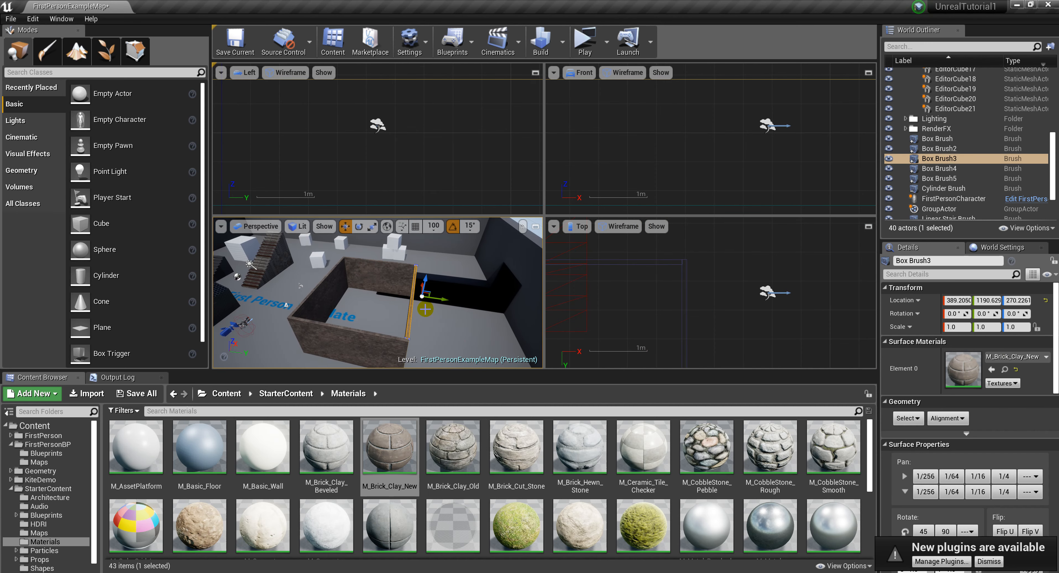
{"action": "mouse_move", "coordinate": [427, 277]}
{"action": "left_mouse_down", "text": "alt"}
{"action": "mouse_move", "coordinate": [435, 247]}
{"action": "mouse_move", "coordinate": [395, 283]}
{"action": "mouse_move", "coordinate": [455, 269]}
{"action": "left_mouse_up", "text": "alt"}
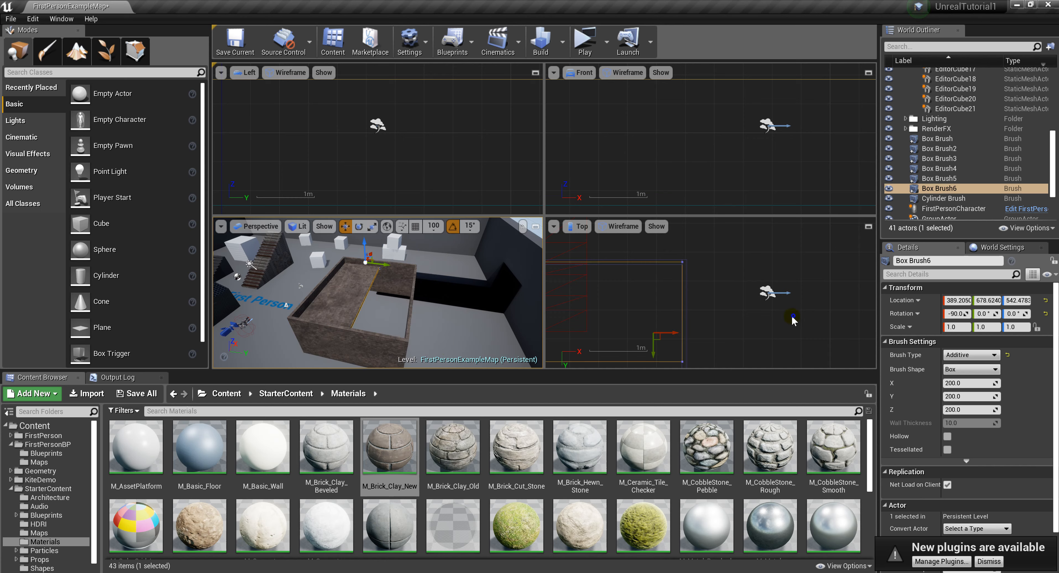
Step: Position the flat roof panel on top of the walls at about X 372, Y 669, Z 616 using the Top and Front views
{"action": "left_click_drag", "start_coordinate": [787, 315], "coordinate": [779, 311]}
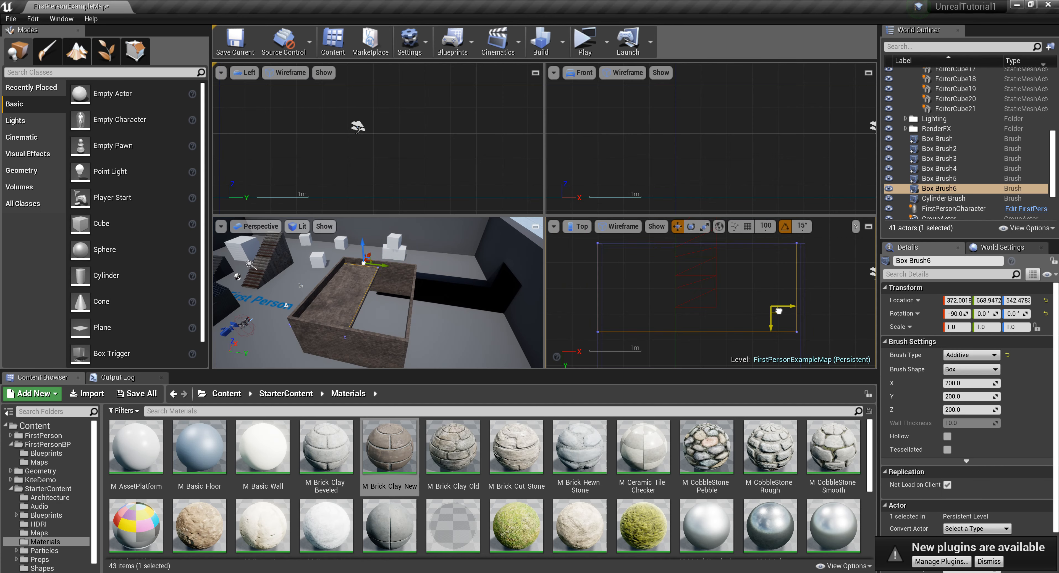
{"action": "scroll", "coordinate": [641, 154], "scroll_direction": "down", "scroll_amount": 5}
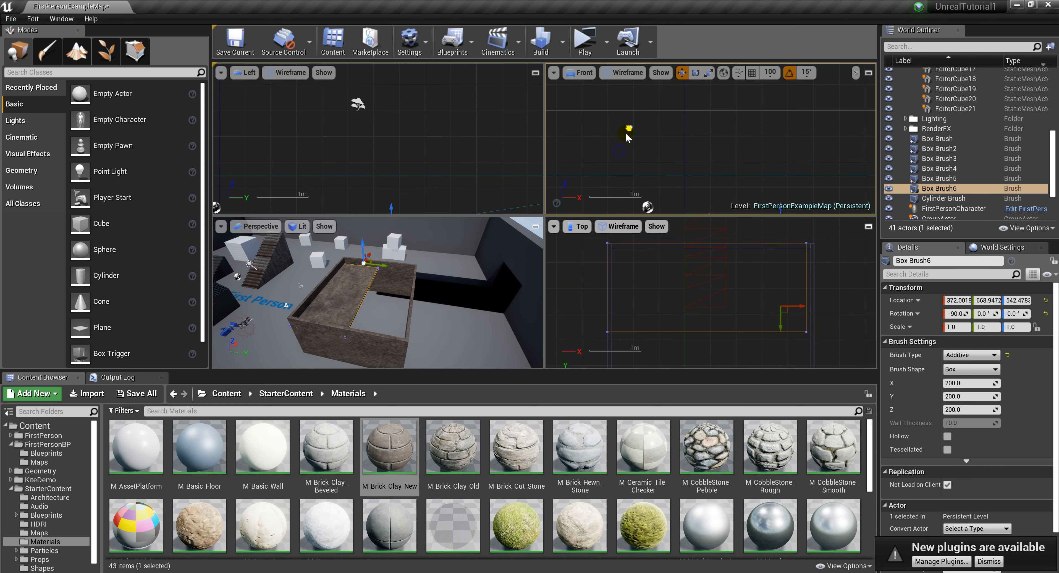
{"action": "left_click_drag", "start_coordinate": [684, 159], "coordinate": [687, 154]}
{"action": "scroll", "coordinate": [685, 155], "scroll_direction": "up", "scroll_amount": 5}
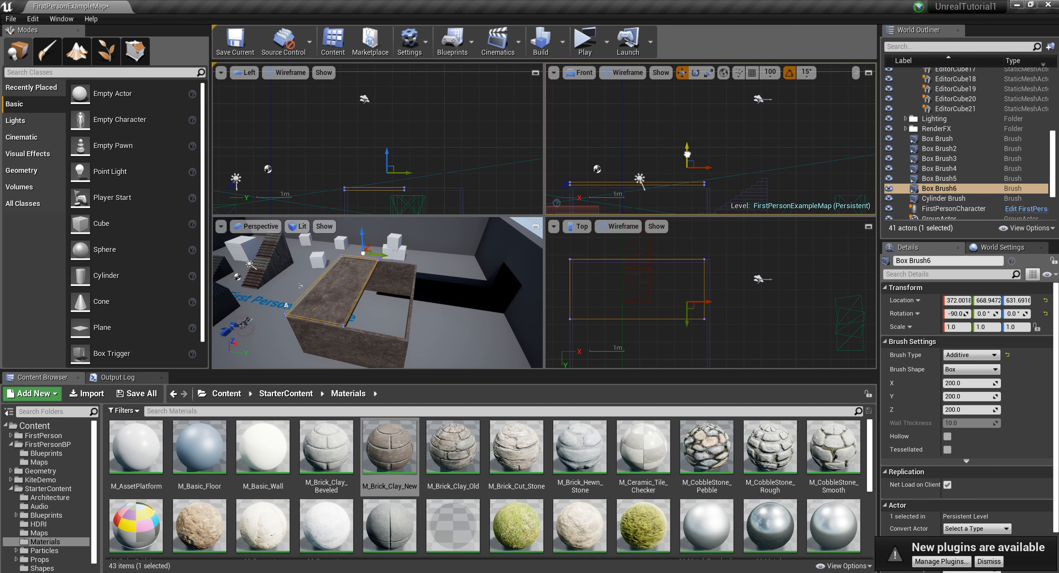
{"action": "mouse_move", "coordinate": [677, 180]}
{"action": "right_mouse_down"}
{"action": "mouse_move", "coordinate": [689, 168]}
{"action": "mouse_move", "coordinate": [731, 169]}
{"action": "right_mouse_up"}
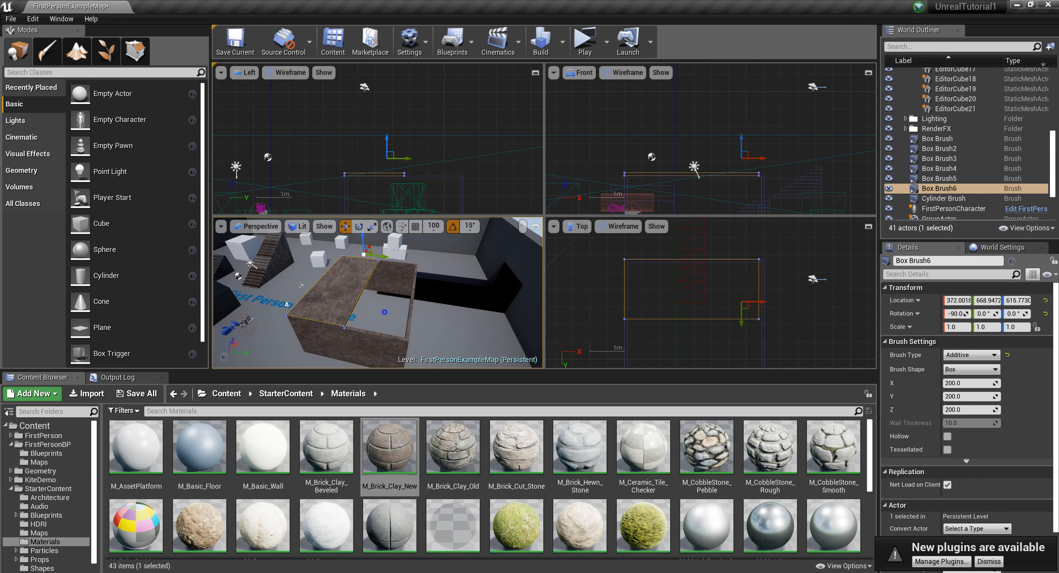
Step: In geometry editing, pull the roof panel's inner long side face across the opening to the opposite wall
{"action": "right_click", "coordinate": [369, 315]}
{"action": "left_click", "coordinate": [351, 304]}
{"action": "scroll", "coordinate": [352, 305], "scroll_direction": "up", "scroll_amount": 6}
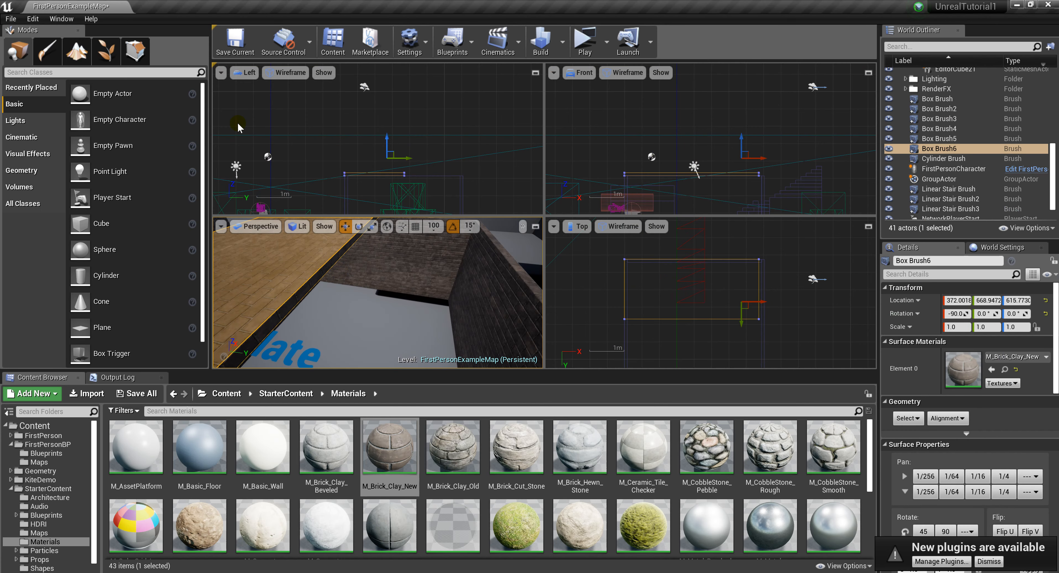
{"action": "left_click", "coordinate": [136, 52]}
{"action": "left_click", "coordinate": [331, 263]}
{"action": "scroll", "coordinate": [362, 278], "scroll_direction": "down", "scroll_amount": 7}
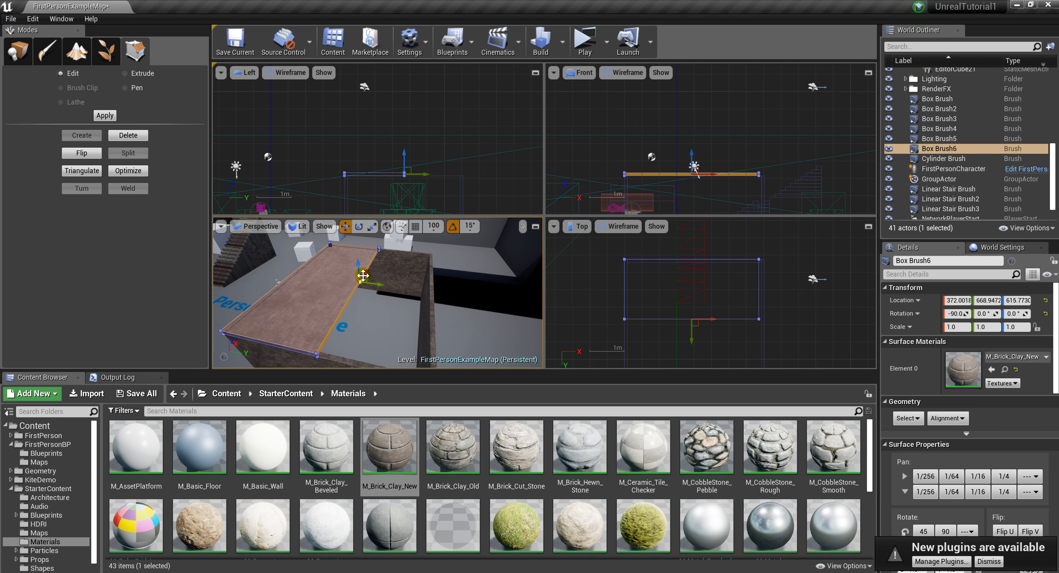
{"action": "left_click_drag", "start_coordinate": [413, 293], "coordinate": [438, 298]}
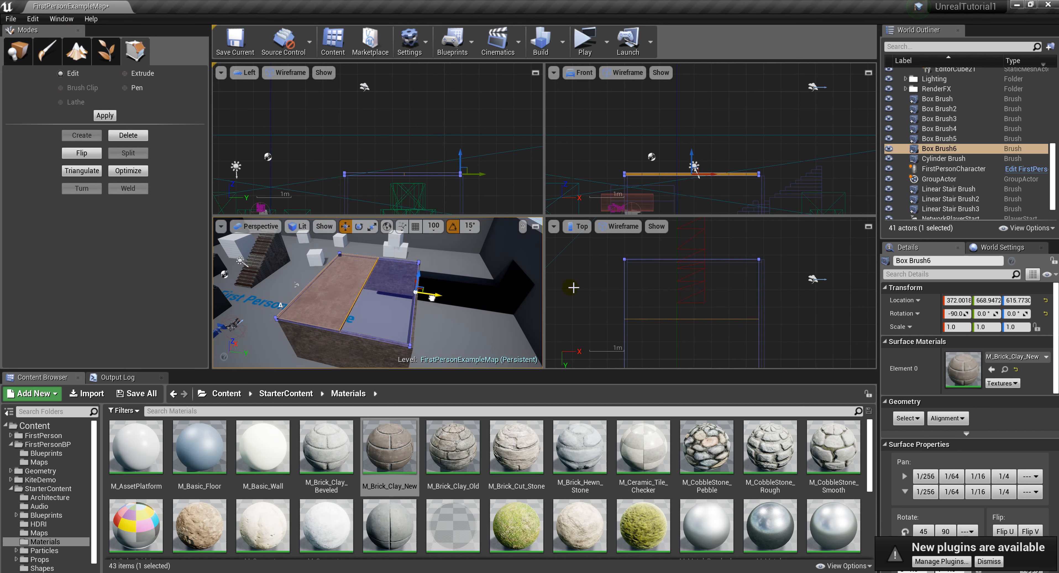
Step: Align the roof's extended side with the wall's outer edge in the Top view, and leave geometry editing
{"action": "scroll", "coordinate": [739, 321], "scroll_direction": "down", "scroll_amount": 2}
{"action": "right_click_drag", "start_coordinate": [736, 327], "coordinate": [726, 284]}
{"action": "scroll", "coordinate": [700, 301], "scroll_direction": "up", "scroll_amount": 3}
{"action": "right_click_drag", "start_coordinate": [697, 339], "coordinate": [696, 308]}
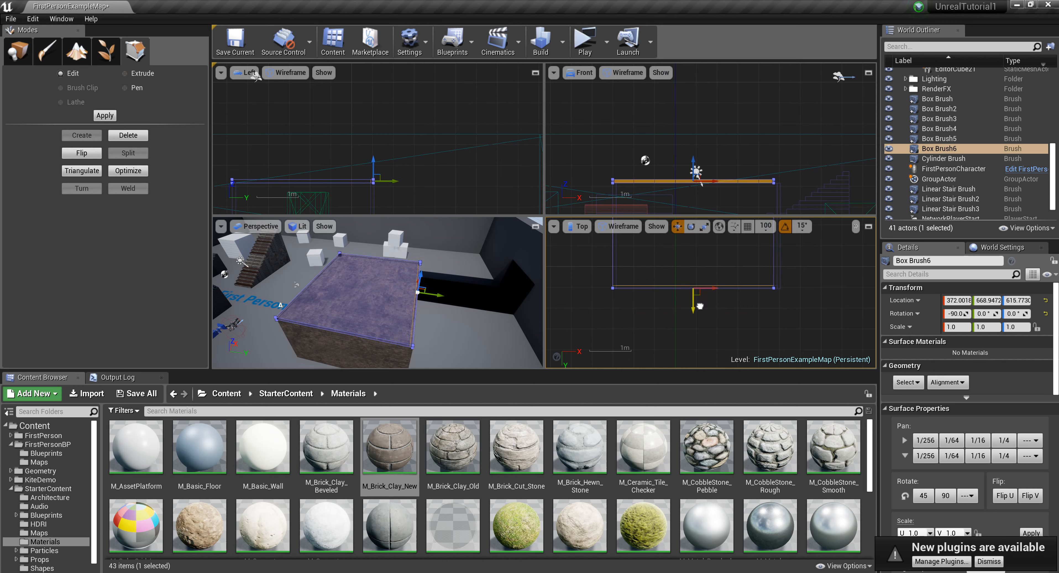
{"action": "key", "text": "w"}
{"action": "right_click_drag", "start_coordinate": [443, 310], "coordinate": [456, 273]}
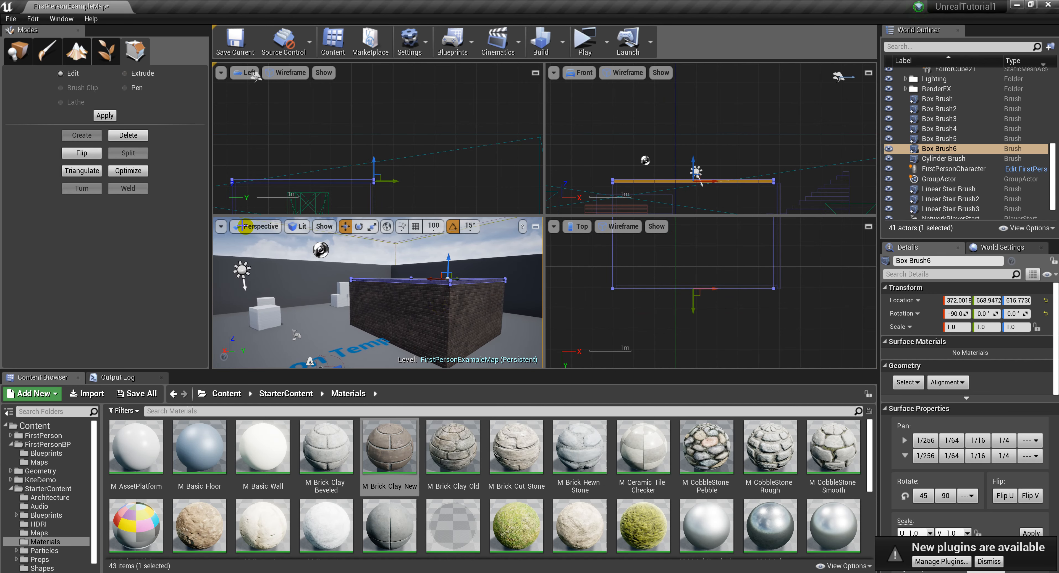
{"action": "key", "text": "shift+1"}
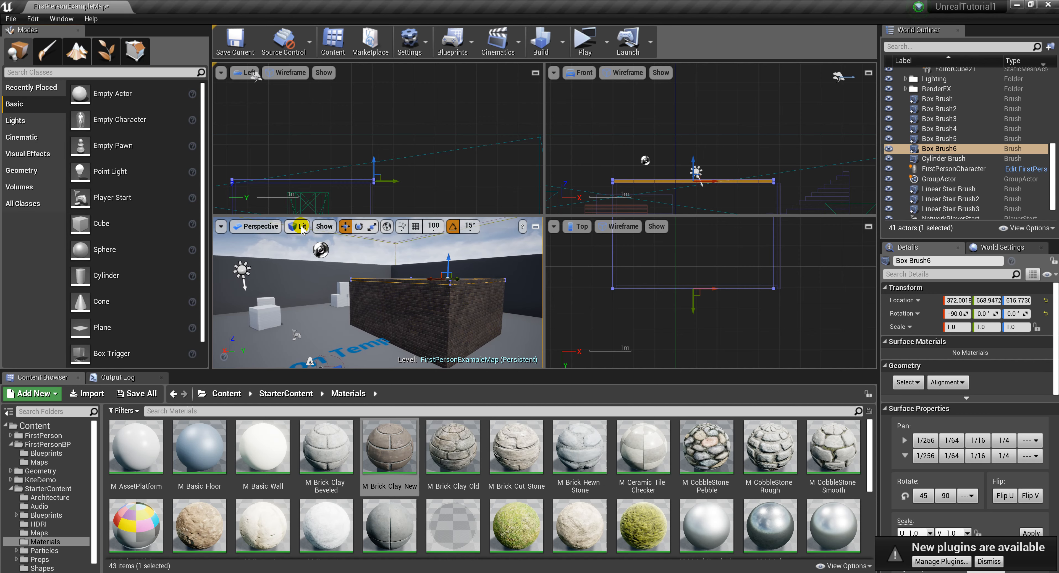
Step: Cut a doorway into the long wall with a subtractive box at about X 106, Y 458, Z 271, and undo its vertical scaling
{"action": "left_click", "coordinate": [24, 170]}
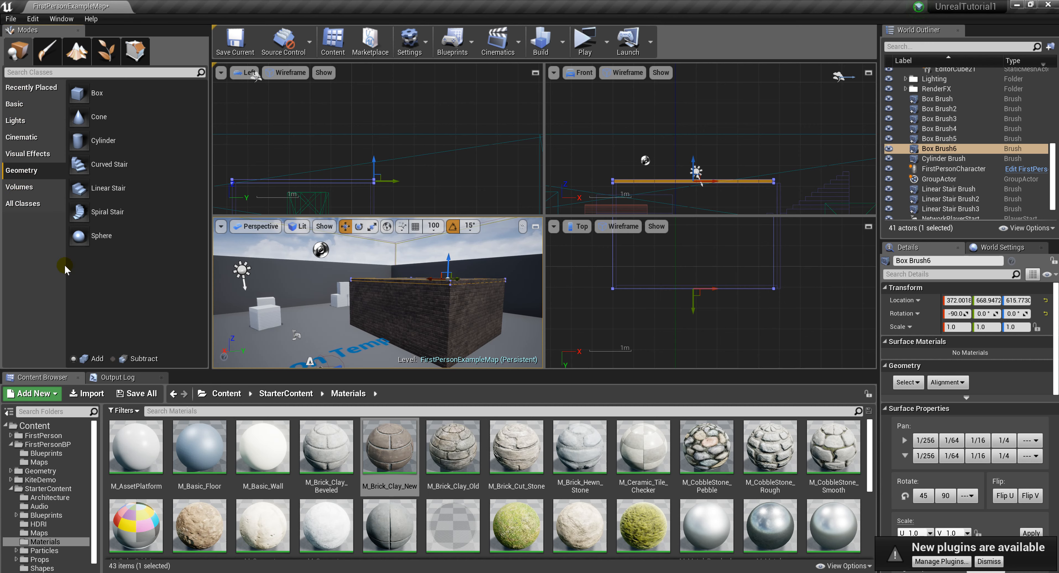
{"action": "mouse_move", "coordinate": [130, 100]}
{"action": "left_mouse_down"}
{"action": "mouse_move", "coordinate": [353, 328]}
{"action": "mouse_move", "coordinate": [382, 338]}
{"action": "left_mouse_up"}
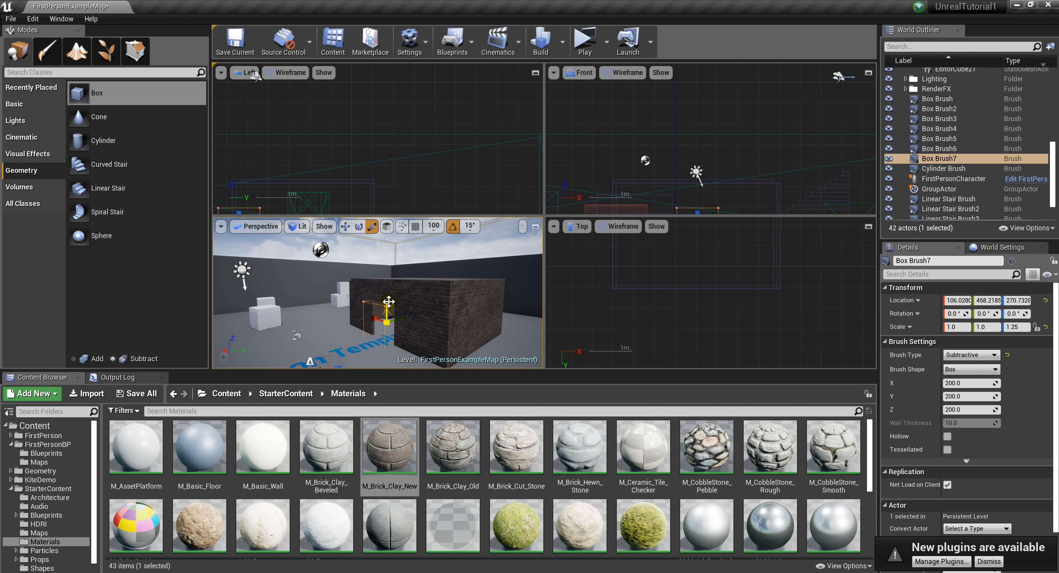
{"action": "scroll", "coordinate": [384, 314], "scroll_direction": "up", "scroll_amount": 4}
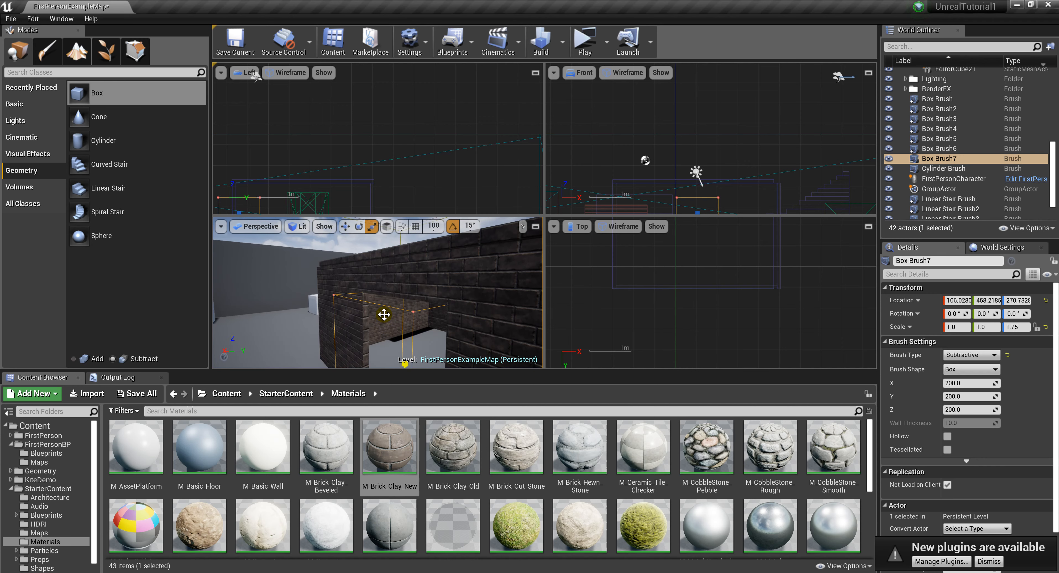
{"action": "key", "text": "ctrl+z"}
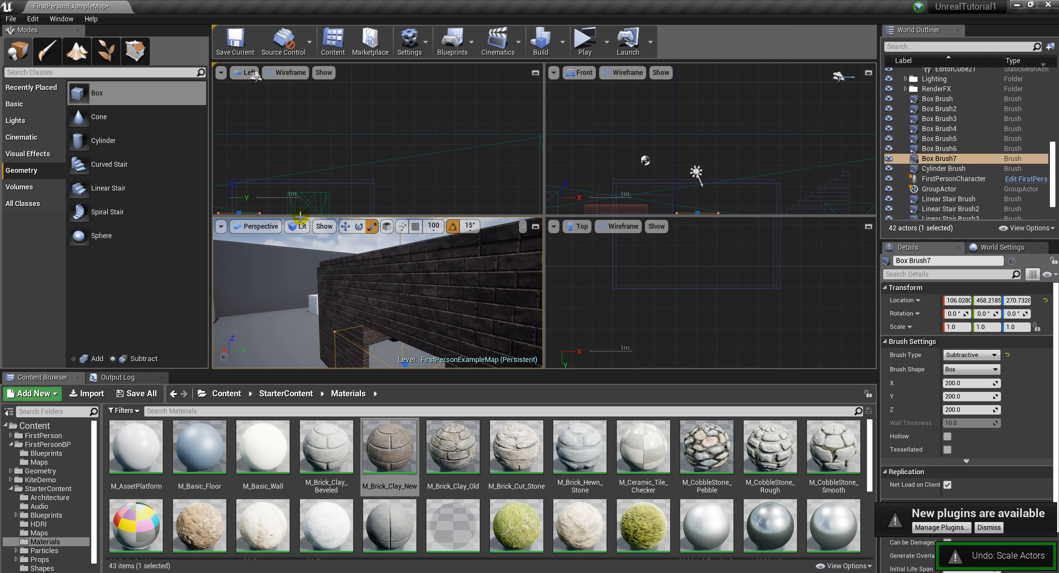
Step: Raise the top face of the doorway's subtractive box in geometry editing to make the opening taller, and return to placement mode
{"action": "left_click", "coordinate": [135, 50]}
{"action": "left_click", "coordinate": [408, 335]}
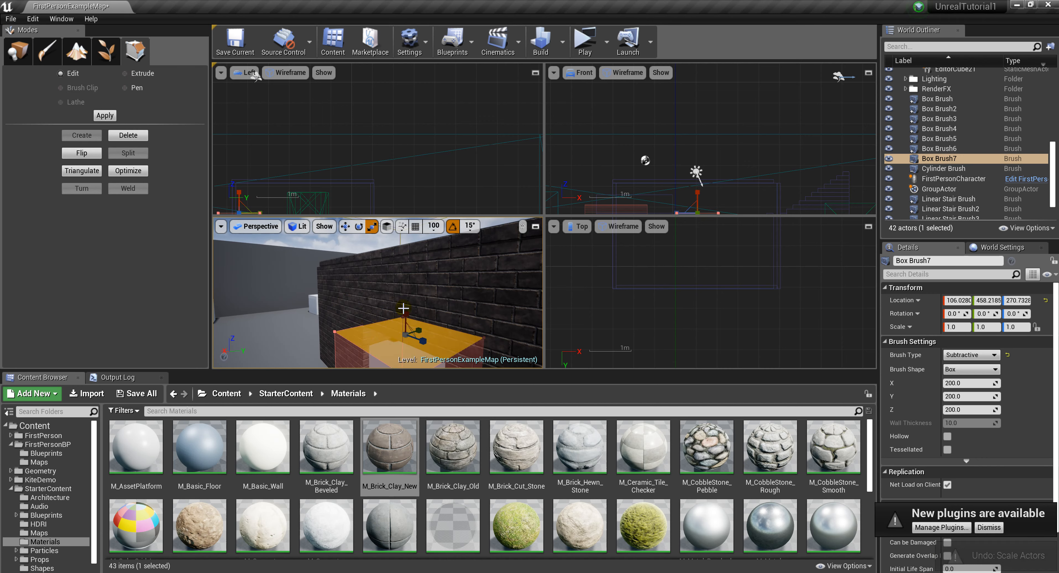
{"action": "key", "text": "w"}
{"action": "left_click_drag", "start_coordinate": [408, 314], "coordinate": [412, 274]}
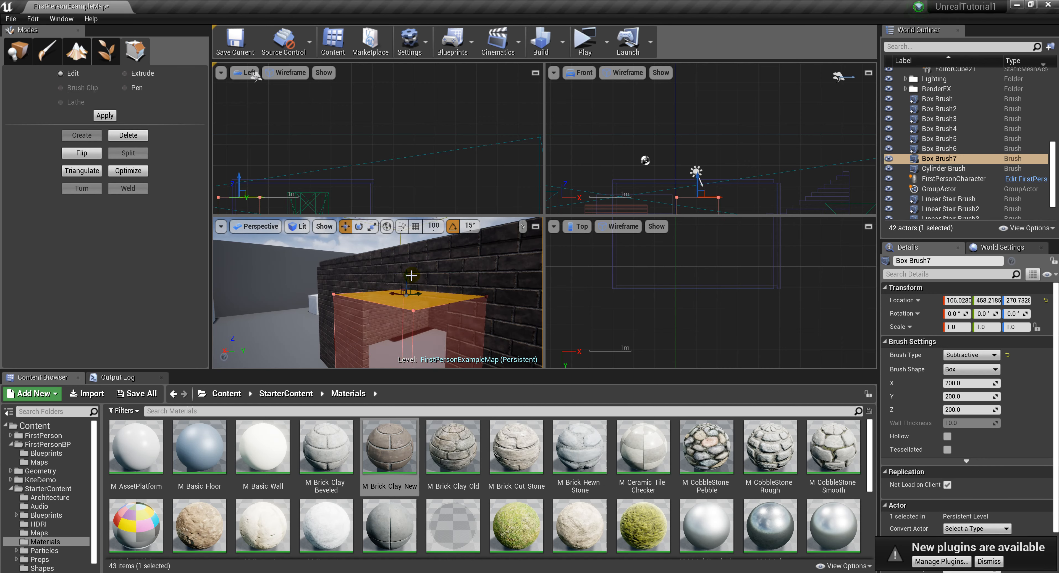
{"action": "left_click", "coordinate": [17, 51]}
{"action": "key", "text": "s"}
{"action": "right_click_drag", "start_coordinate": [263, 260], "coordinate": [242, 267]}
{"action": "key", "text": "w"}
{"action": "key", "text": "d"}
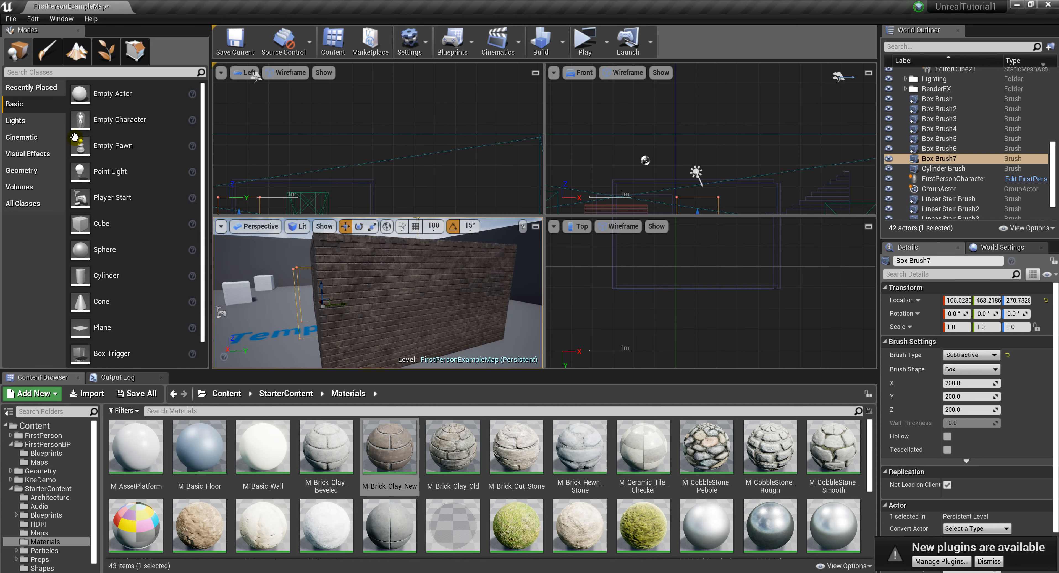
{"action": "left_click", "coordinate": [36, 171]}
{"action": "mouse_move", "coordinate": [97, 93]}
{"action": "left_mouse_down"}
{"action": "mouse_move", "coordinate": [440, 277]}
{"action": "mouse_move", "coordinate": [382, 286]}
{"action": "left_mouse_up"}
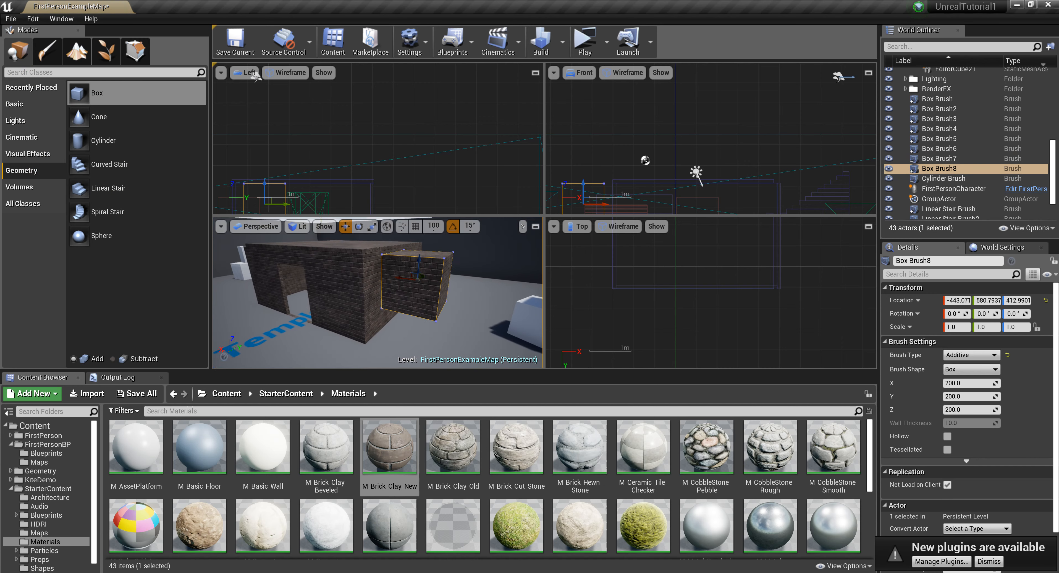
{"action": "key", "text": "ctrl+z"}
Step: Cut a window into the end wall with a subtractive box scaled to 0.5, at about X -288, Y 614, Z 348
{"action": "left_click", "coordinate": [114, 358]}
{"action": "mouse_move", "coordinate": [97, 93]}
{"action": "left_mouse_down"}
{"action": "mouse_move", "coordinate": [93, 108]}
{"action": "mouse_move", "coordinate": [407, 284]}
{"action": "mouse_move", "coordinate": [396, 285]}
{"action": "left_mouse_up"}
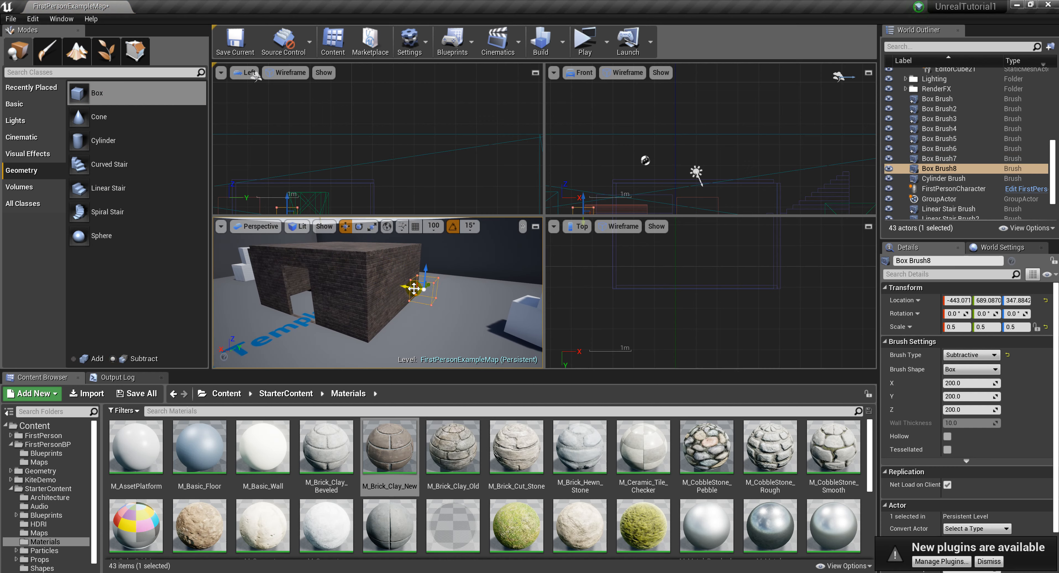
{"action": "key", "text": "w"}
{"action": "right_click_drag", "start_coordinate": [442, 293], "coordinate": [442, 294]}
{"action": "key", "text": "d"}
{"action": "left_click_drag", "start_coordinate": [309, 327], "coordinate": [296, 328]}
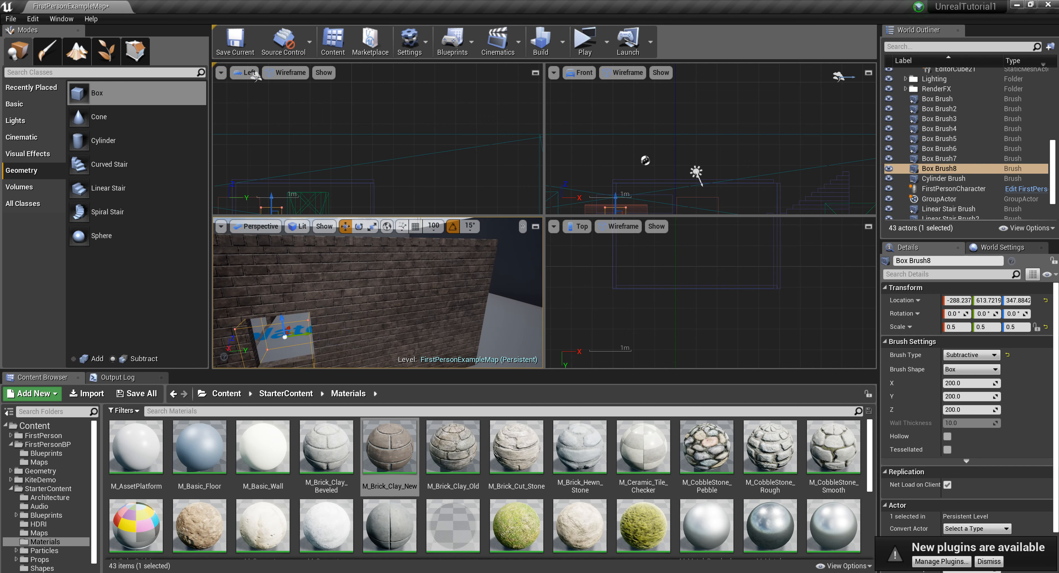
Step: Duplicate the window's subtractive box along the same end wall to about Y 906
{"action": "right_click_drag", "start_coordinate": [297, 329], "coordinate": [287, 329]}
{"action": "key", "text": "s"}
{"action": "left_click_drag", "start_coordinate": [307, 314], "coordinate": [397, 311], "text": "alt"}
{"action": "key", "text": "a"}
{"action": "right_click_drag", "start_coordinate": [397, 305], "coordinate": [436, 305]}
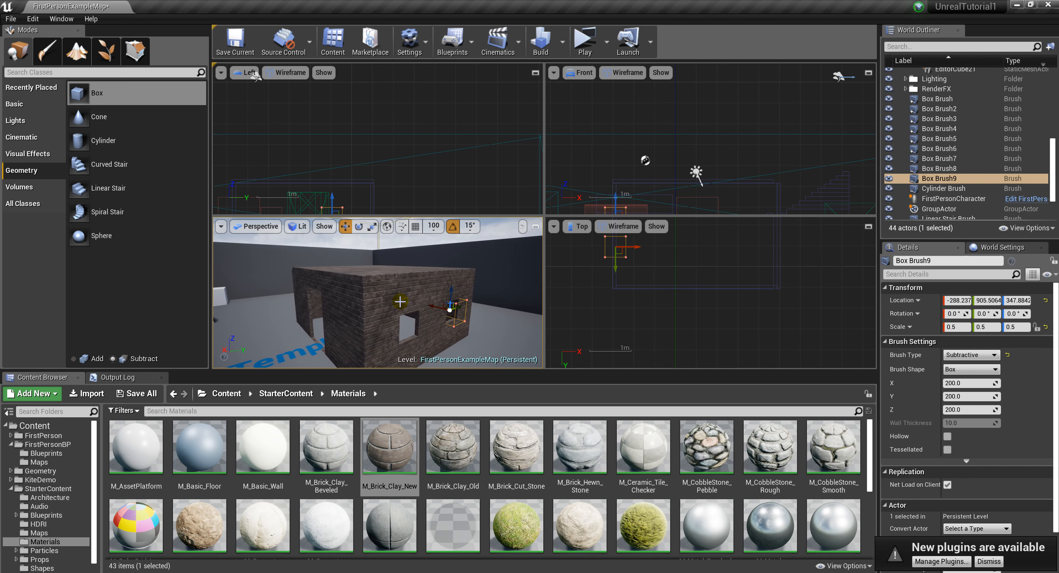
Step: Select both window boxes in the Top view and duplicate them across to the opposite end wall at about X 495
{"action": "scroll", "coordinate": [663, 280], "scroll_direction": "down", "scroll_amount": 3}
{"action": "right_click_drag", "start_coordinate": [661, 275], "coordinate": [672, 333]}
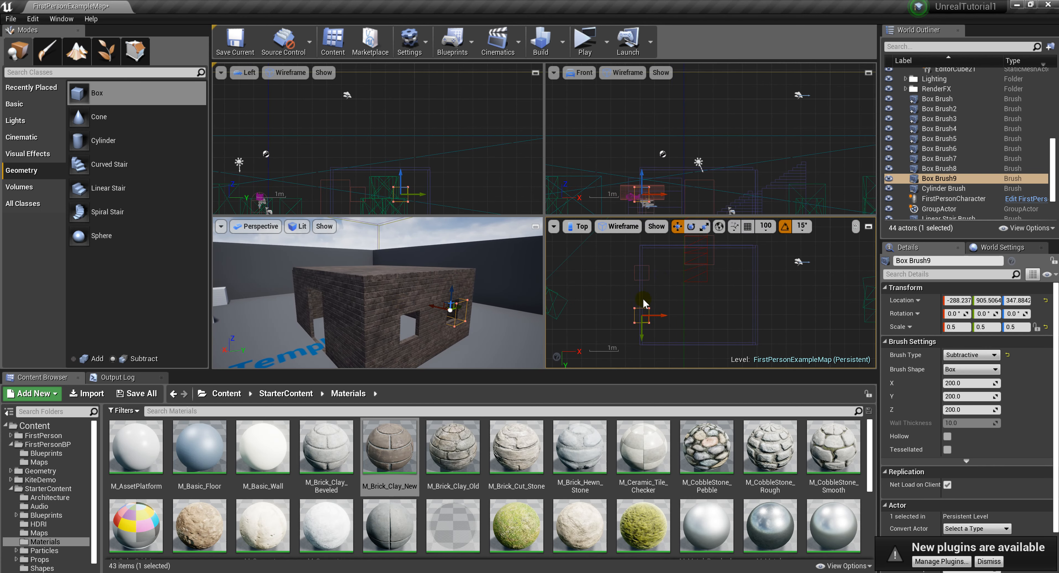
{"action": "left_click", "coordinate": [636, 280]}
{"action": "left_click", "coordinate": [634, 279]}
{"action": "left_click", "coordinate": [635, 317], "text": "ctrl"}
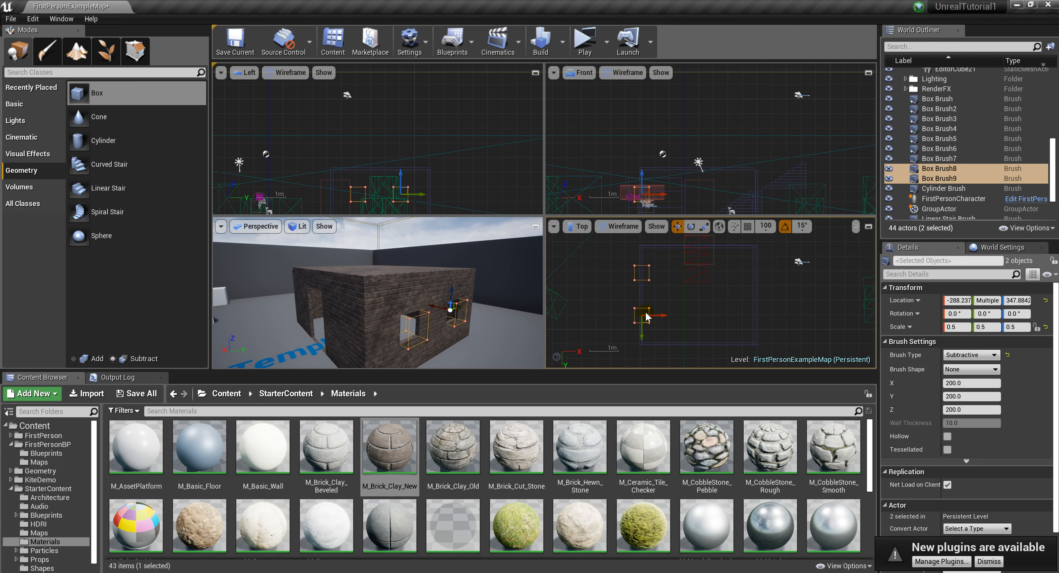
{"action": "left_click_drag", "start_coordinate": [661, 315], "coordinate": [700, 315], "text": "alt"}
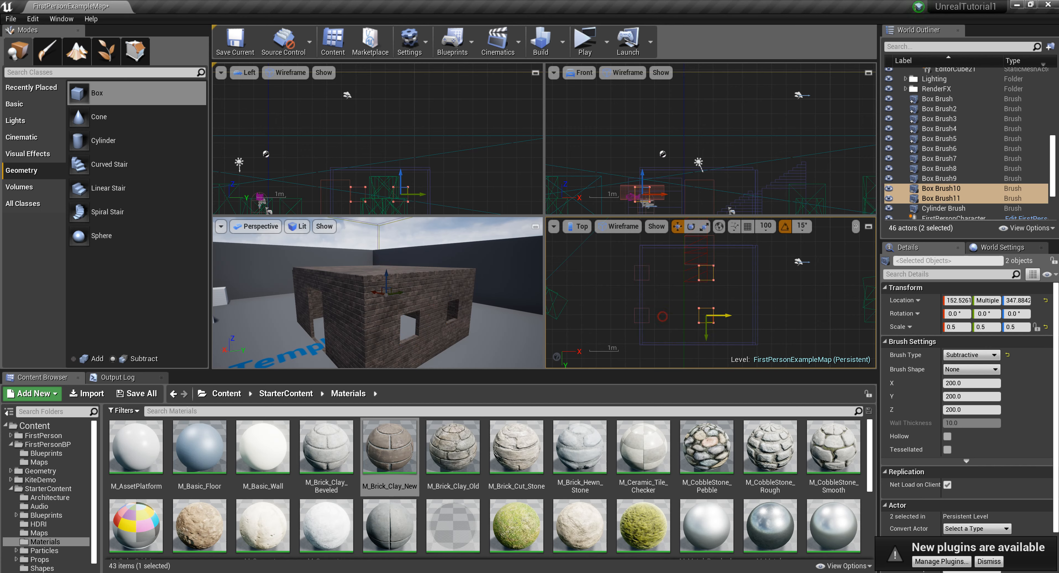
{"action": "right_click_drag", "start_coordinate": [464, 315], "coordinate": [230, 315]}
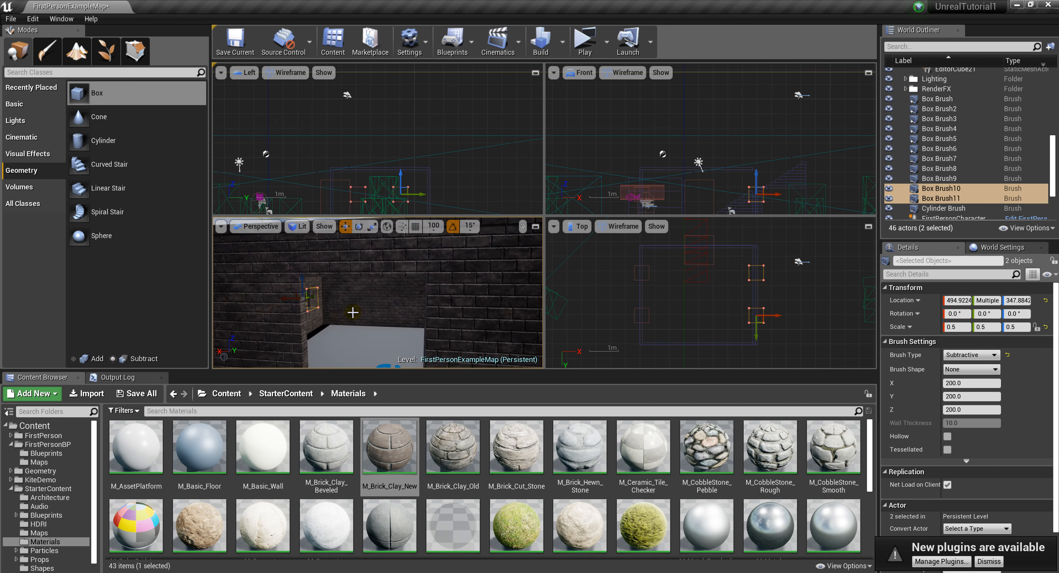
Step: Undo the duplicated window boxes on both end walls, keeping only the first window
{"action": "key", "text": "ctrl+z"}
{"action": "key", "text": "ctrl+z"}
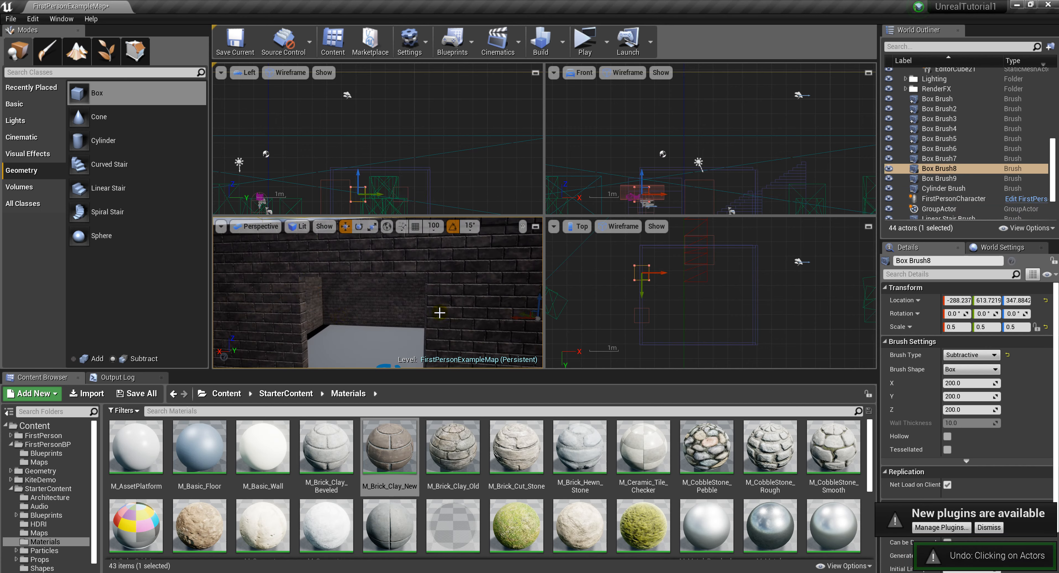
{"action": "right_click_drag", "start_coordinate": [403, 311], "coordinate": [337, 311]}
{"action": "key", "text": "ctrl+z"}
{"action": "key", "text": "ctrl+z"}
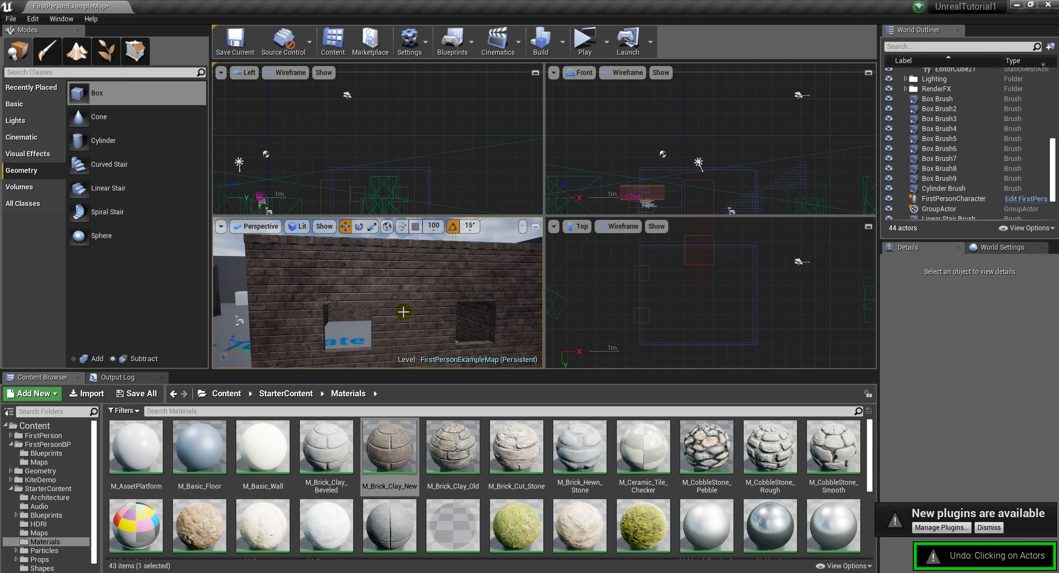
{"action": "key", "text": "ctrl+z"}
{"action": "key", "text": "ctrl+z"}
Step: In geometry editing, pull the roof's short end face outward to the end wall's outer edge in the Top view, and return to placement mode
{"action": "mouse_move", "coordinate": [406, 312]}
{"action": "right_mouse_down"}
{"action": "mouse_move", "coordinate": [428, 311]}
{"action": "mouse_move", "coordinate": [395, 312]}
{"action": "mouse_move", "coordinate": [440, 315]}
{"action": "mouse_move", "coordinate": [427, 323]}
{"action": "right_mouse_up"}
{"action": "key", "text": "w"}
{"action": "key", "text": "s"}
{"action": "key", "text": "w"}
{"action": "right_click_drag", "start_coordinate": [467, 249], "coordinate": [444, 253]}
{"action": "key", "text": "s"}
{"action": "mouse_move", "coordinate": [445, 288]}
{"action": "right_mouse_down"}
{"action": "mouse_move", "coordinate": [469, 288]}
{"action": "mouse_move", "coordinate": [456, 286]}
{"action": "right_mouse_up"}
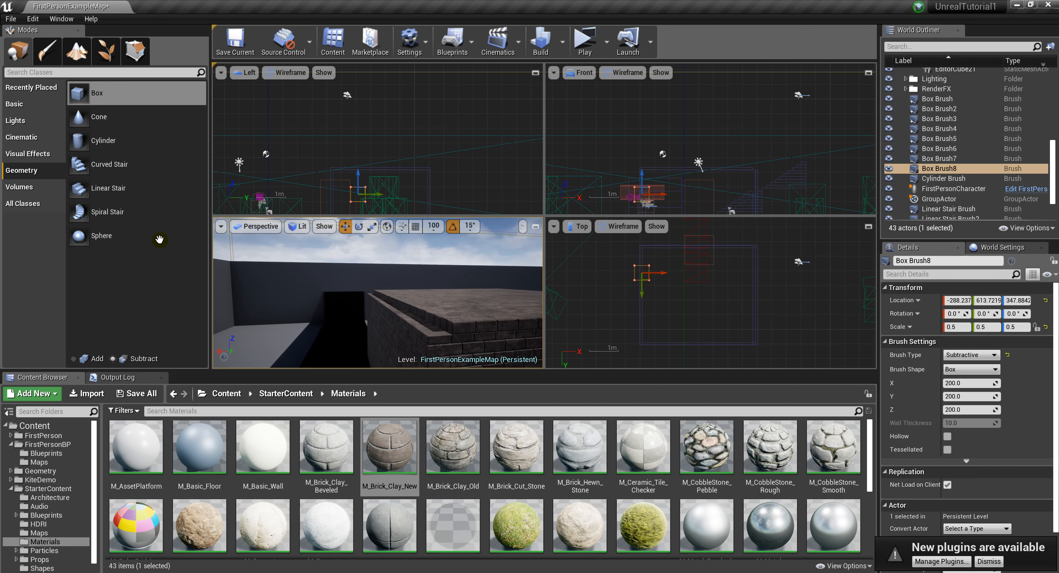
{"action": "left_click", "coordinate": [136, 51]}
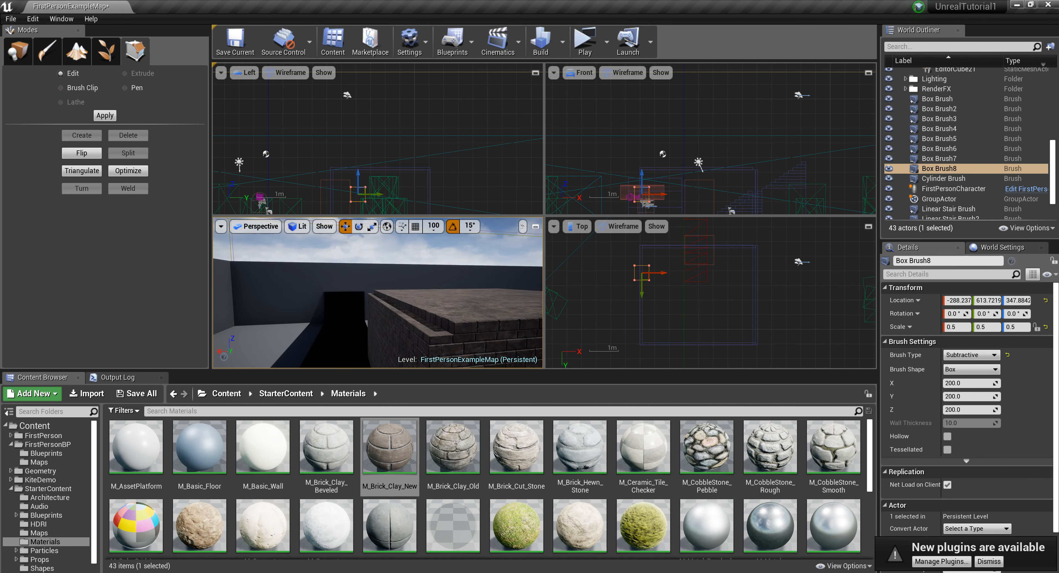
{"action": "left_click", "coordinate": [420, 312]}
{"action": "left_click", "coordinate": [424, 315]}
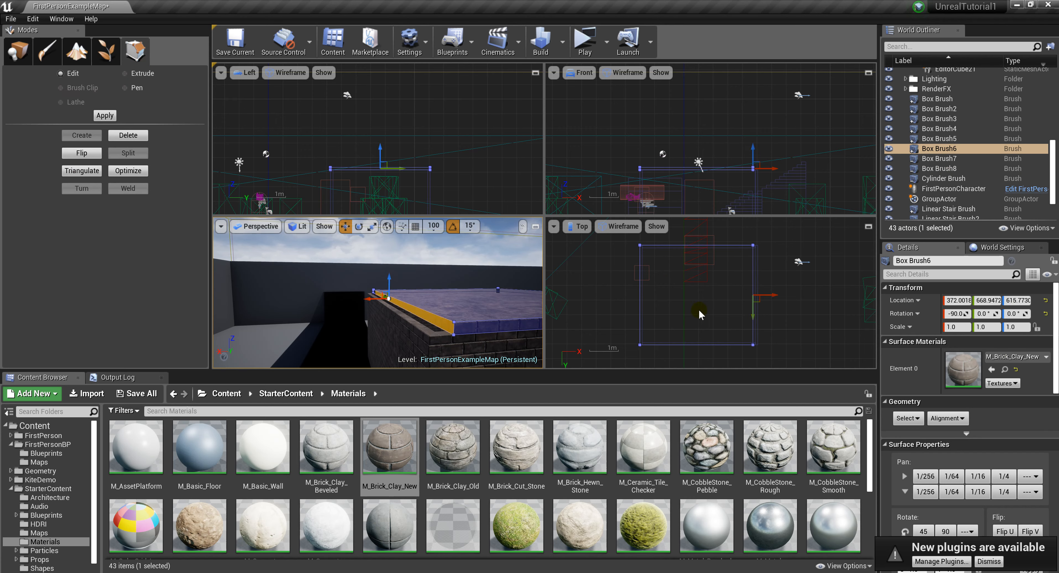
{"action": "scroll", "coordinate": [765, 321], "scroll_direction": "up", "scroll_amount": 3}
{"action": "left_click_drag", "start_coordinate": [765, 280], "coordinate": [771, 281]}
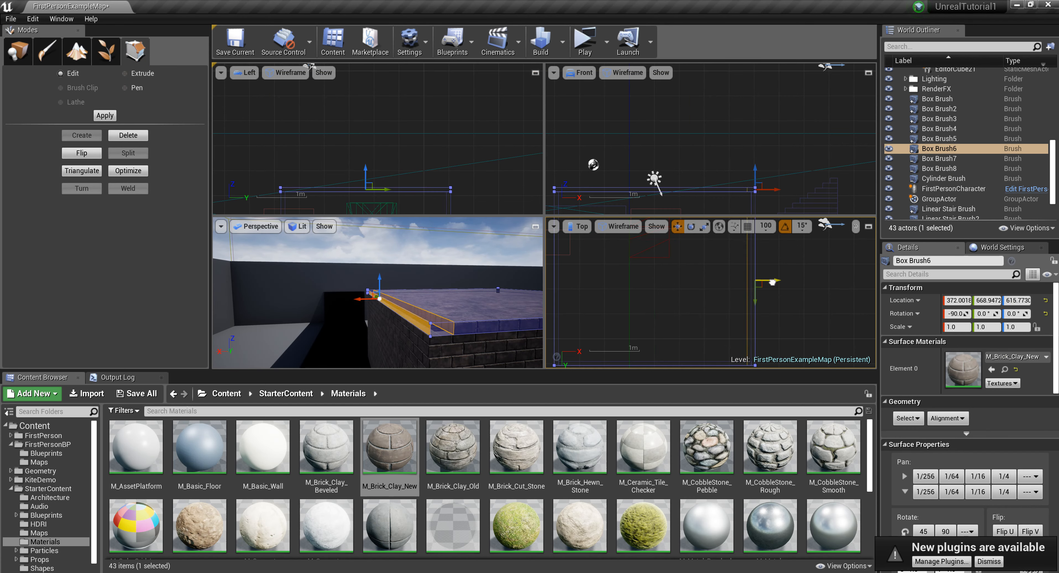
{"action": "scroll", "coordinate": [434, 282], "scroll_direction": "down", "scroll_amount": 5}
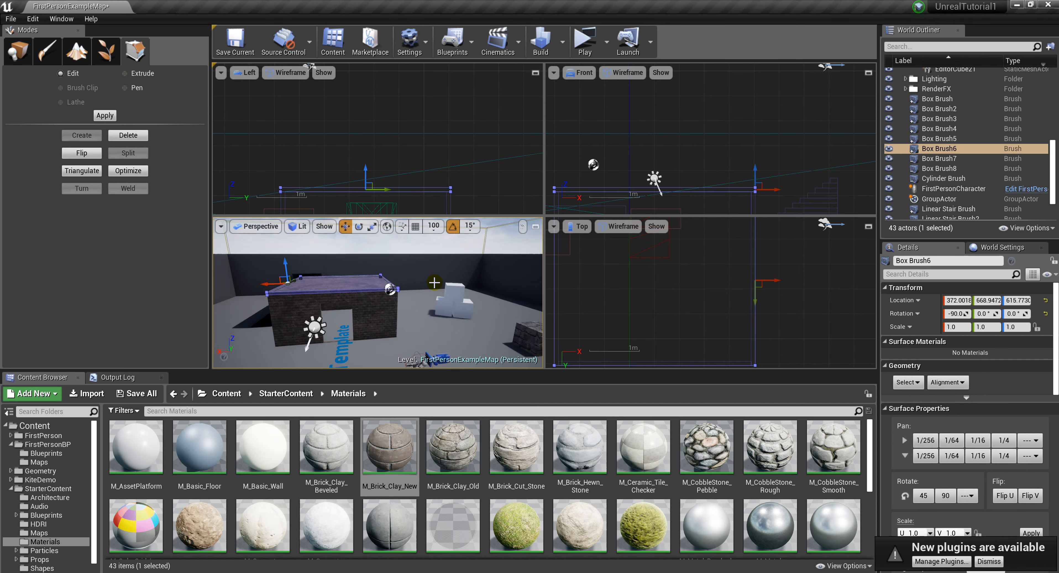
{"action": "left_click", "coordinate": [17, 57]}
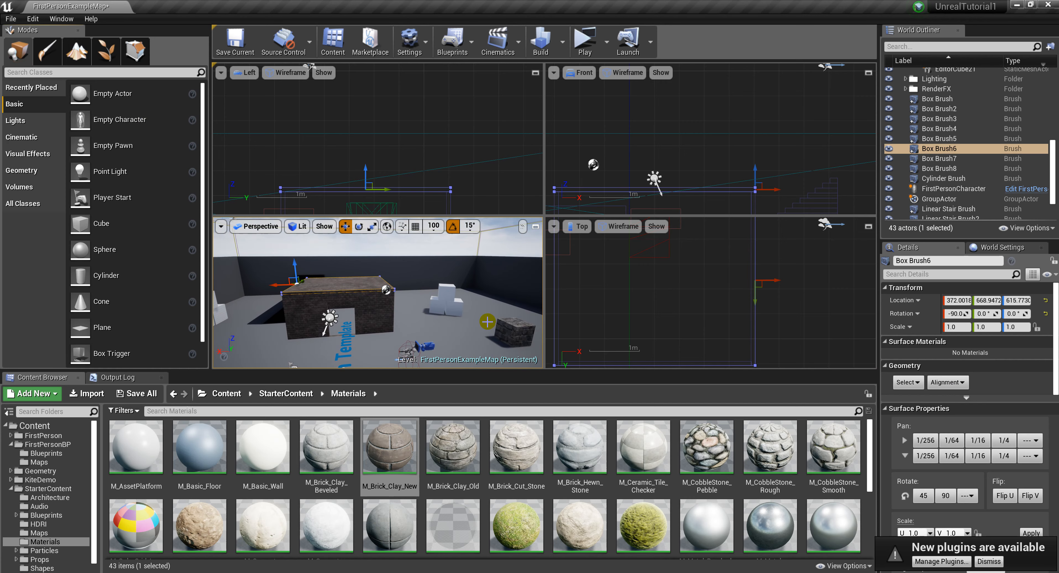
Step: Change the viewport layout from four panes to a single perspective view
{"action": "left_click", "coordinate": [221, 72]}
{"action": "mouse_move", "coordinate": [263, 214]}
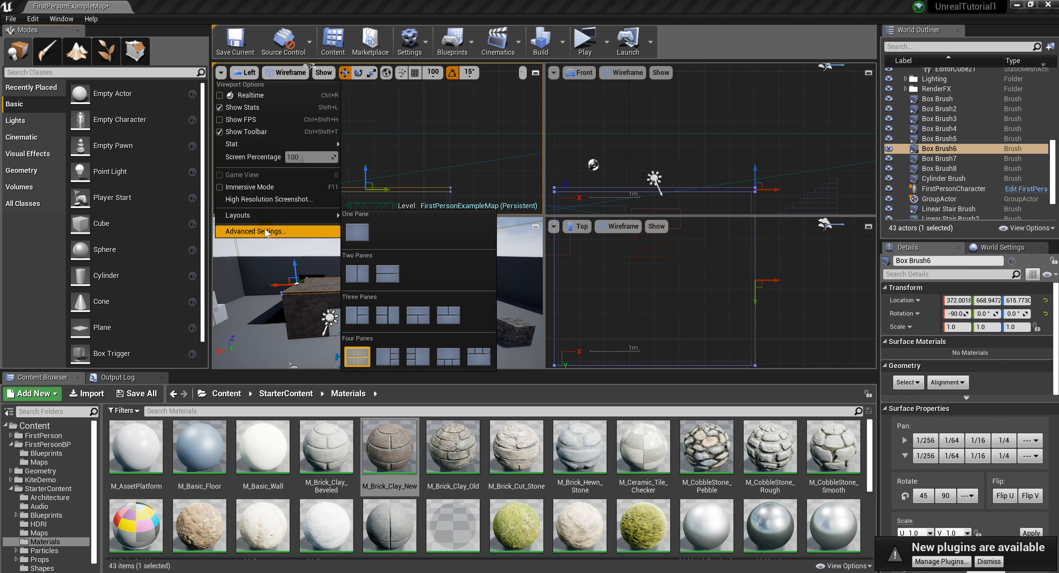
{"action": "left_click", "coordinate": [362, 239]}
{"action": "scroll", "coordinate": [527, 280], "scroll_direction": "down", "scroll_amount": 6}
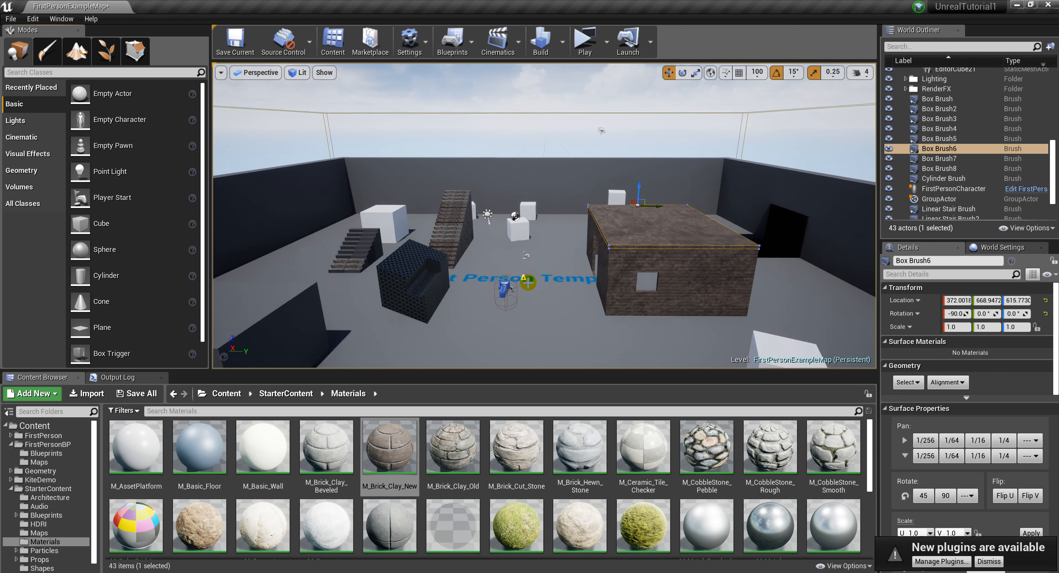
Step: Delete the four outer arena walls, Wall1 through Wall4, from around the level
{"action": "key", "text": "d"}
{"action": "right_click_drag", "start_coordinate": [528, 279], "coordinate": [552, 280]}
{"action": "key", "text": "w"}
{"action": "key", "text": "a"}
{"action": "key", "text": "d"}
{"action": "key", "text": "w"}
{"action": "scroll", "coordinate": [552, 280], "scroll_direction": "down", "scroll_amount": 8}
{"action": "left_click", "coordinate": [525, 185]}
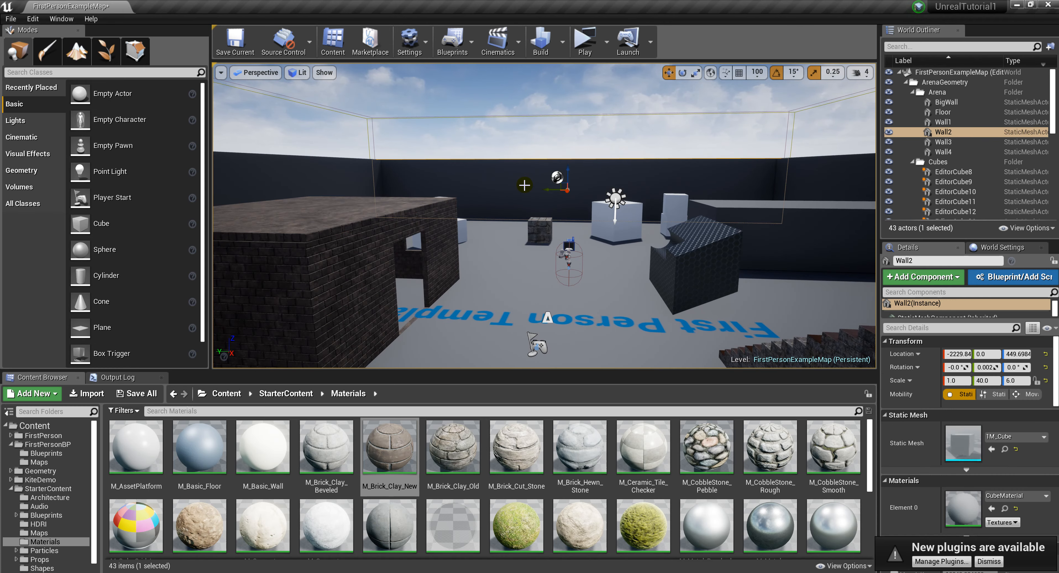
{"action": "key", "text": "Delete"}
{"action": "mouse_move", "coordinate": [531, 197]}
{"action": "right_mouse_down"}
{"action": "mouse_move", "coordinate": [609, 197]}
{"action": "mouse_move", "coordinate": [370, 197]}
{"action": "mouse_move", "coordinate": [518, 198]}
{"action": "right_mouse_up"}
{"action": "left_click", "coordinate": [530, 197]}
{"action": "key", "text": "Delete"}
{"action": "left_click", "coordinate": [530, 197]}
{"action": "key", "text": "Delete"}
{"action": "right_click_drag", "start_coordinate": [628, 250], "coordinate": [530, 250]}
{"action": "left_click", "coordinate": [629, 250]}
{"action": "key", "text": "Delete"}
{"action": "right_click_drag", "start_coordinate": [654, 258], "coordinate": [576, 284]}
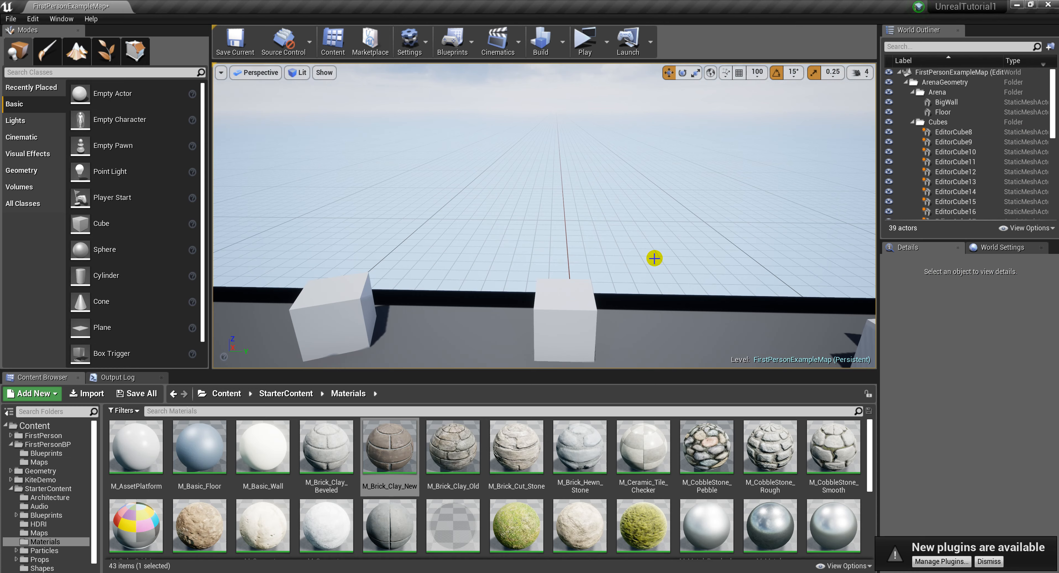
Step: Start a new landscape around the arena and size it to fill the world with 32 × 32 components
{"action": "scroll", "coordinate": [650, 270], "scroll_direction": "down", "scroll_amount": 6}
{"action": "scroll", "coordinate": [643, 297], "scroll_direction": "down", "scroll_amount": 8}
{"action": "right_click_drag", "start_coordinate": [643, 298], "coordinate": [502, 302]}
{"action": "scroll", "coordinate": [643, 298], "scroll_direction": "down", "scroll_amount": 5}
{"action": "key", "text": "s"}
{"action": "key", "text": "d"}
{"action": "key", "text": "s"}
{"action": "key", "text": "d"}
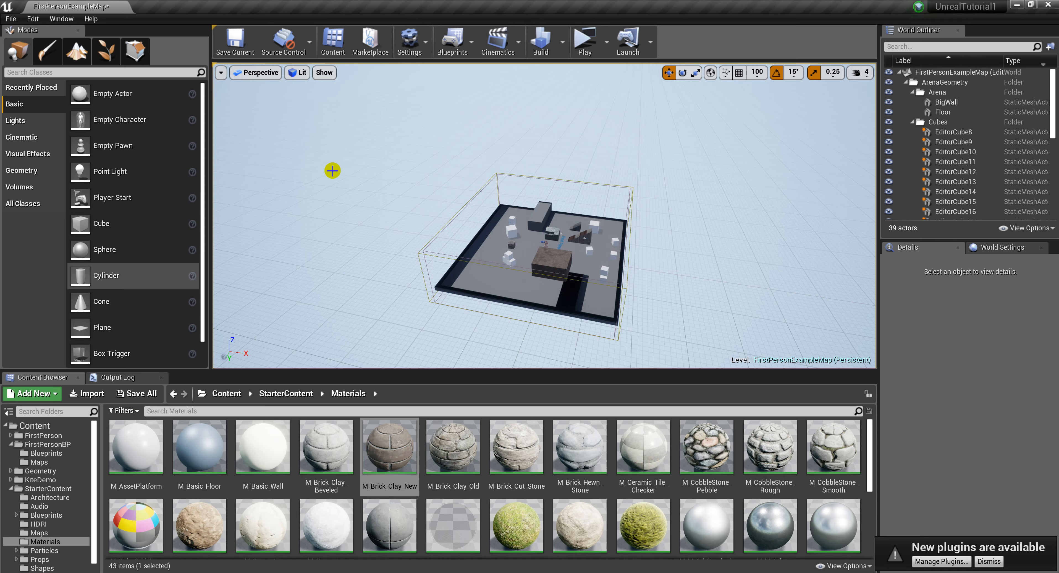
{"action": "left_click", "coordinate": [74, 52]}
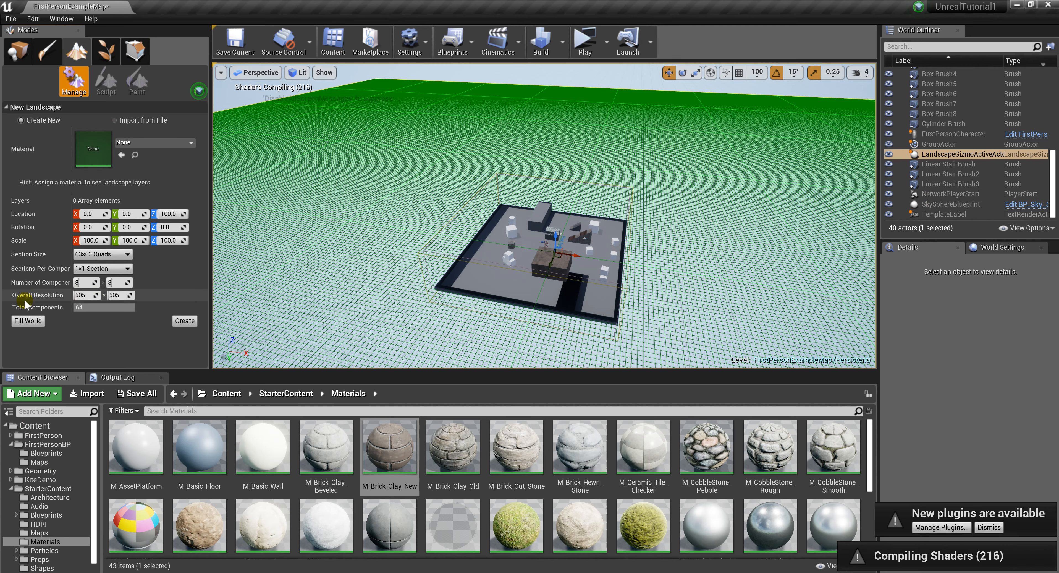
{"action": "left_click", "coordinate": [27, 320]}
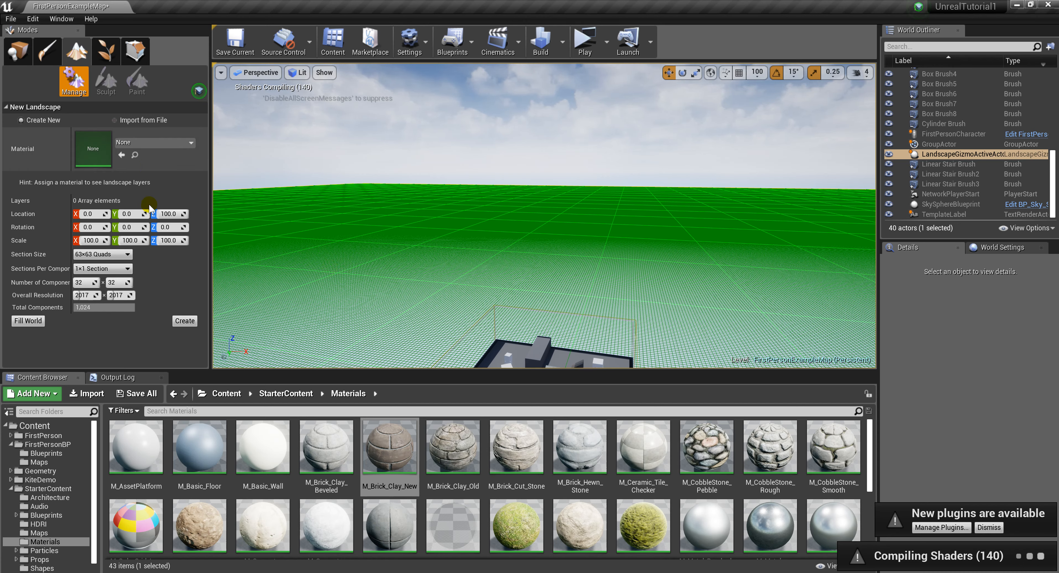
Step: Assign M_Ground_Grass as the new landscape's material and create the landscape
{"action": "scroll", "coordinate": [512, 483], "scroll_direction": "down", "scroll_amount": 1}
{"action": "left_click", "coordinate": [512, 484]}
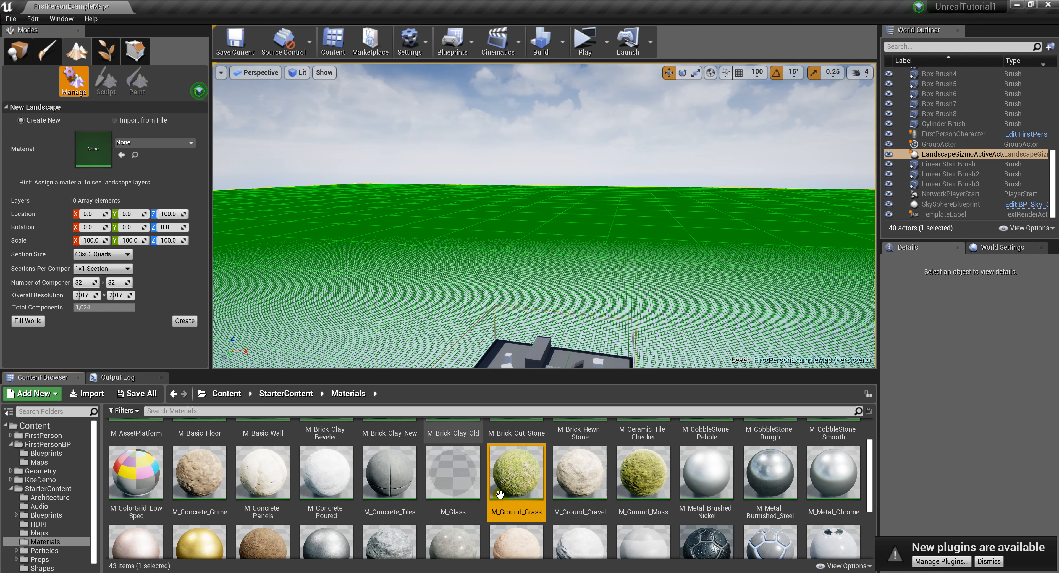
{"action": "left_click_drag", "start_coordinate": [511, 471], "coordinate": [546, 475]}
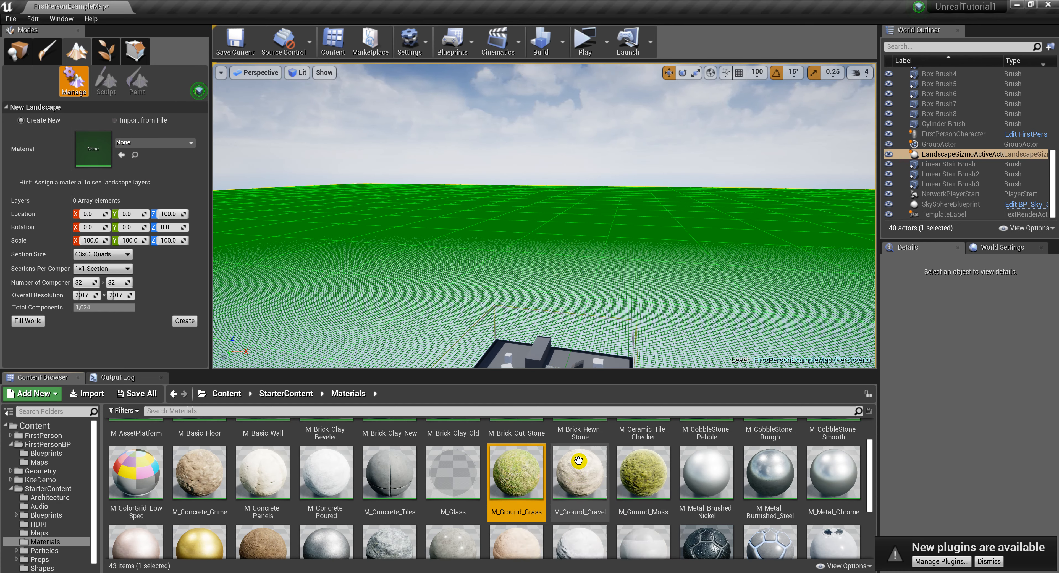
{"action": "left_click", "coordinate": [122, 157]}
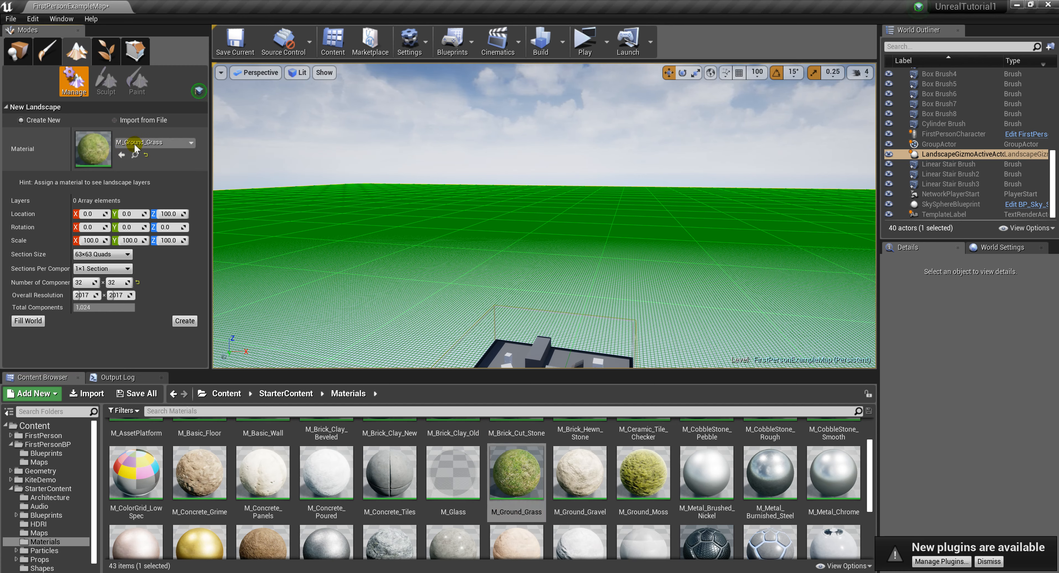
{"action": "left_click", "coordinate": [165, 142]}
{"action": "scroll", "coordinate": [164, 339], "scroll_direction": "down", "scroll_amount": 3}
{"action": "scroll", "coordinate": [163, 339], "scroll_direction": "down", "scroll_amount": 10}
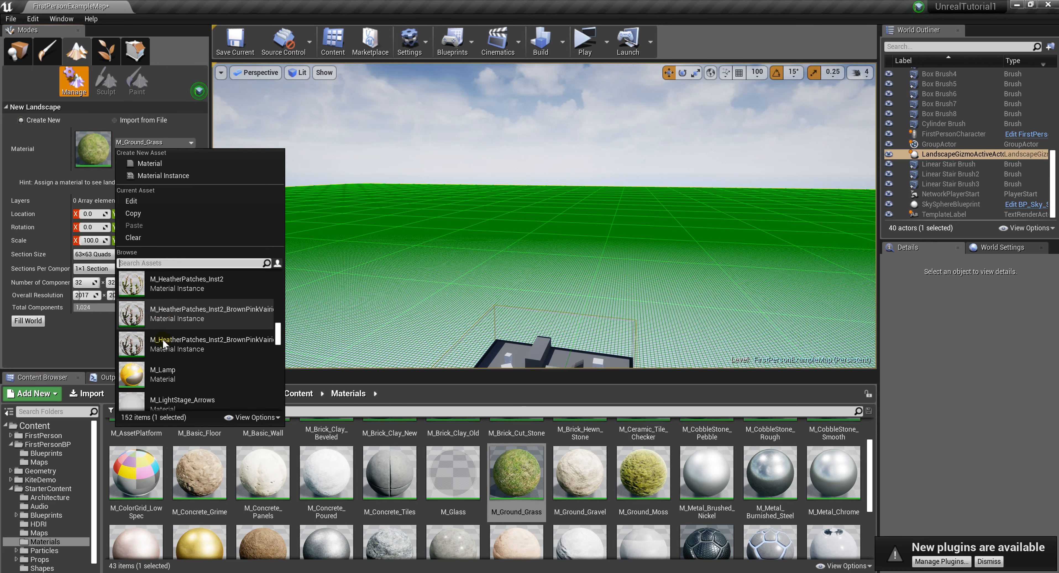
{"action": "left_click", "coordinate": [200, 128]}
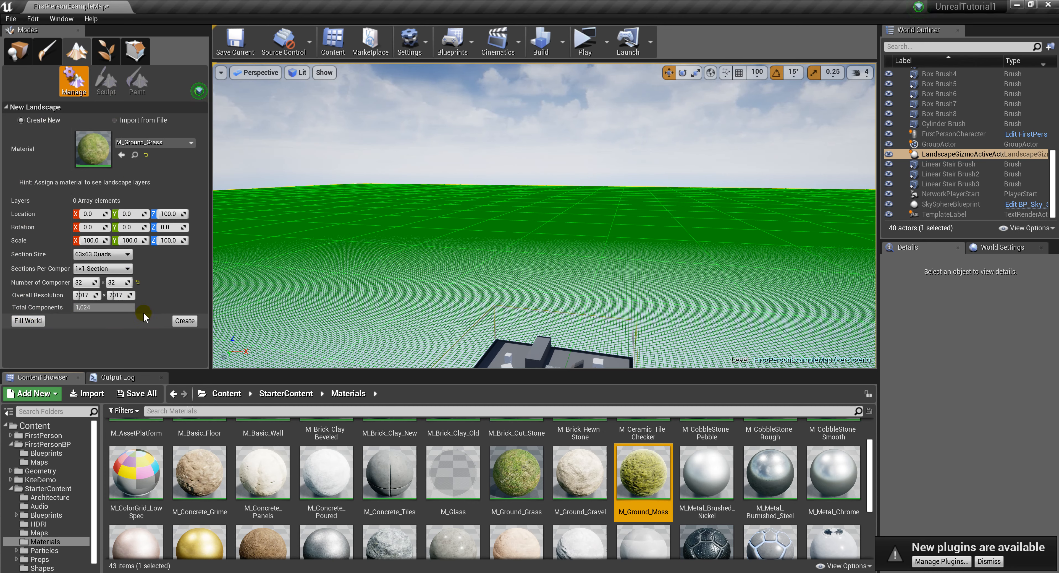
{"action": "left_click", "coordinate": [187, 321]}
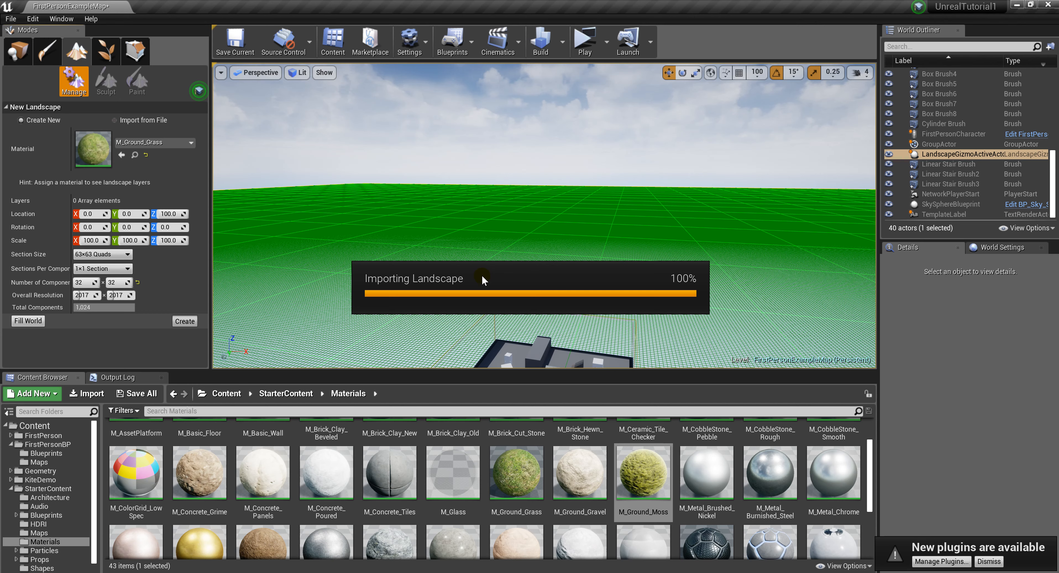
{"action": "right_click_drag", "start_coordinate": [596, 258], "coordinate": [530, 290]}
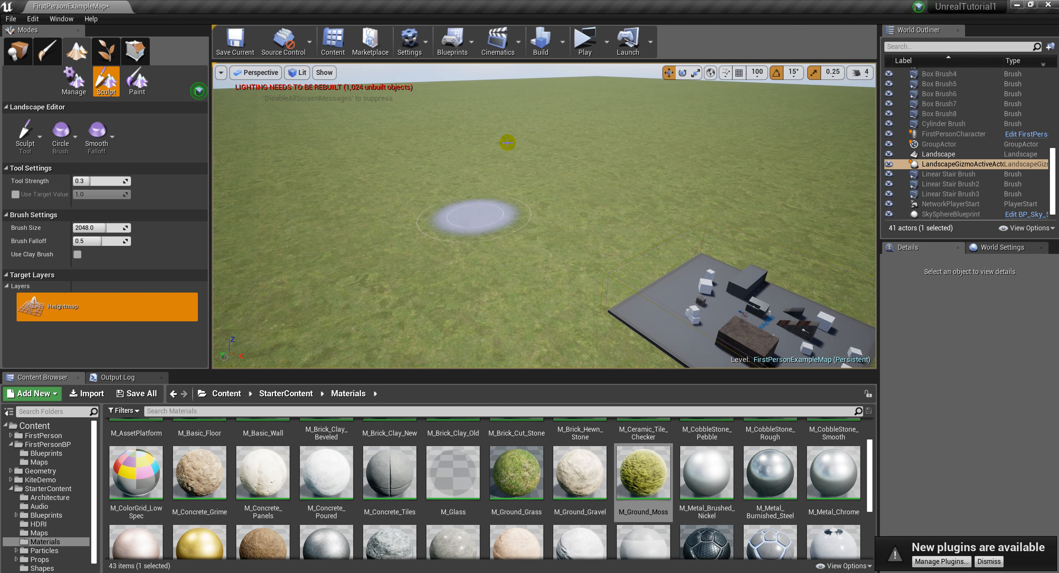
Step: Set the sculpt brush size to 5688, tool strength to about 0.32 and brush falloff to about 0.19
{"action": "right_click_drag", "start_coordinate": [311, 123], "coordinate": [489, 246]}
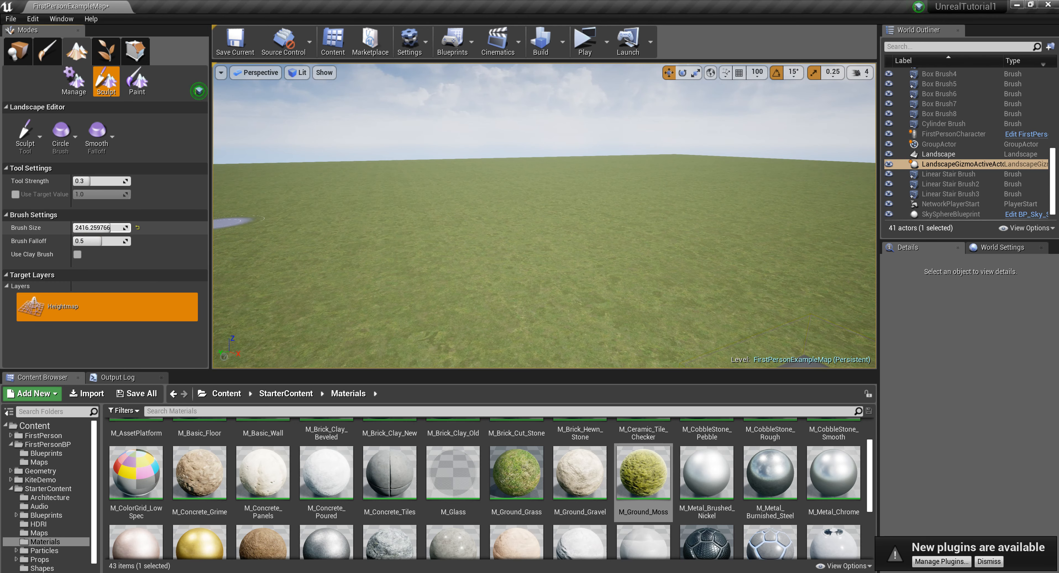
{"action": "right_click_drag", "start_coordinate": [311, 241], "coordinate": [391, 247]}
{"action": "left_click", "coordinate": [114, 227]}
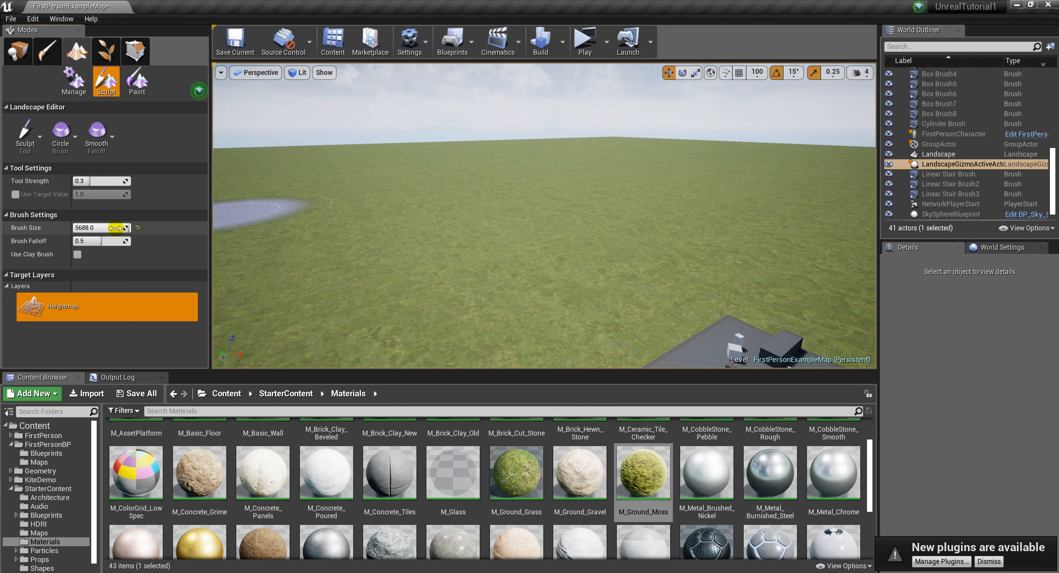
{"action": "left_click_drag", "start_coordinate": [95, 181], "coordinate": [101, 180]}
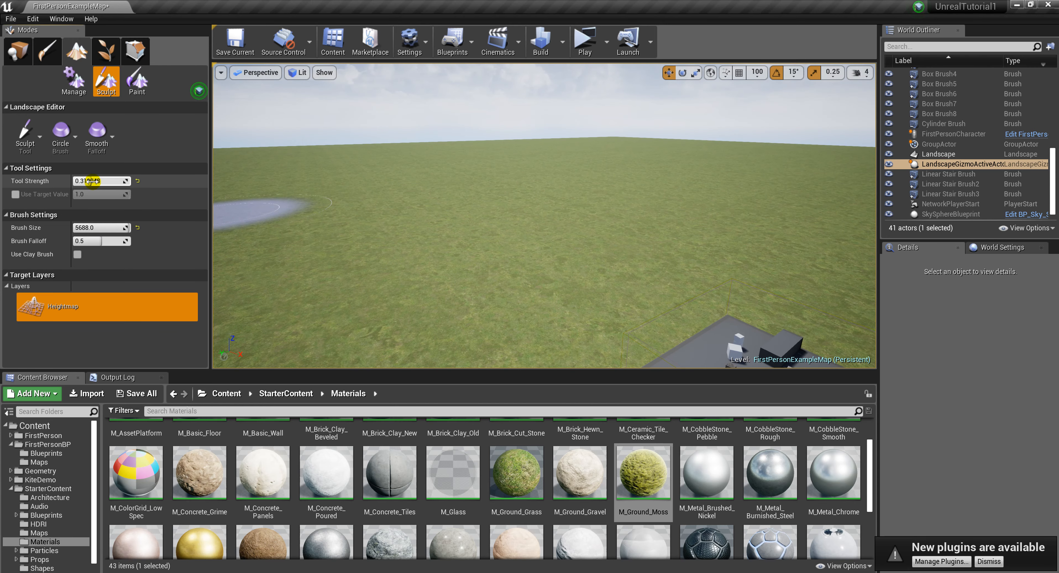
{"action": "left_click", "coordinate": [93, 241]}
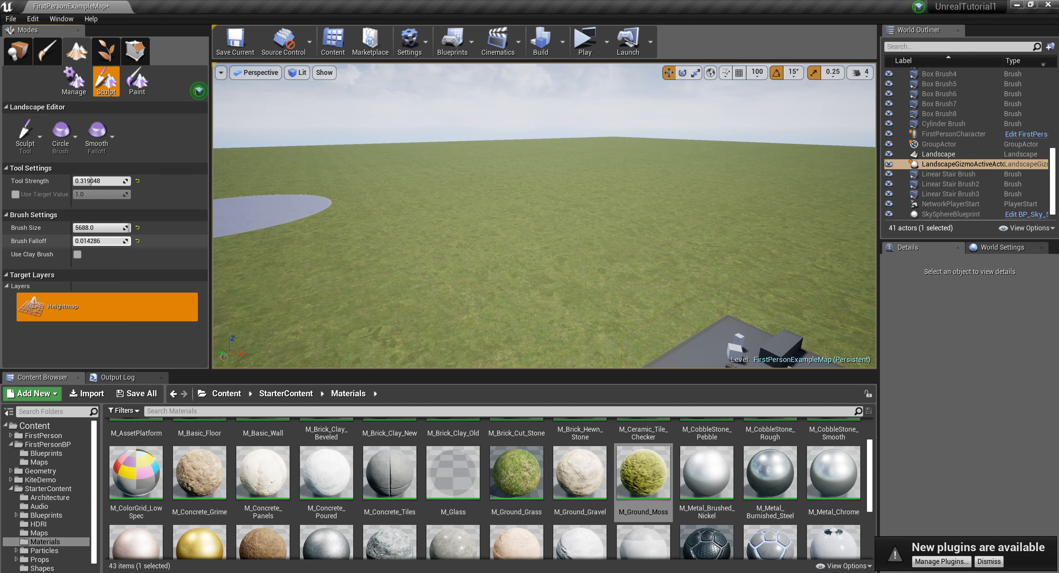
{"action": "left_click_drag", "start_coordinate": [87, 241], "coordinate": [84, 241]}
Step: Sculpt a group of rounded hills in the grass beside the arena and undo the last sculpt stroke
{"action": "mouse_move", "coordinate": [376, 222]}
{"action": "left_mouse_down"}
{"action": "mouse_move", "coordinate": [456, 187]}
{"action": "mouse_move", "coordinate": [325, 173]}
{"action": "mouse_move", "coordinate": [653, 196]}
{"action": "mouse_move", "coordinate": [402, 170]}
{"action": "mouse_move", "coordinate": [261, 182]}
{"action": "mouse_move", "coordinate": [717, 189]}
{"action": "mouse_move", "coordinate": [565, 108]}
{"action": "left_mouse_up"}
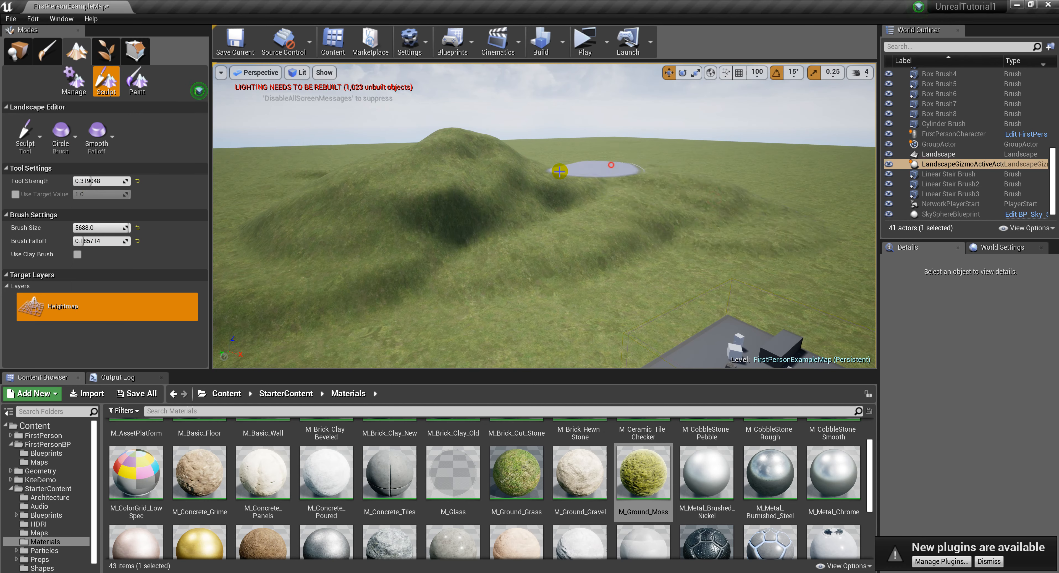
{"action": "right_click_drag", "start_coordinate": [366, 246], "coordinate": [255, 243]}
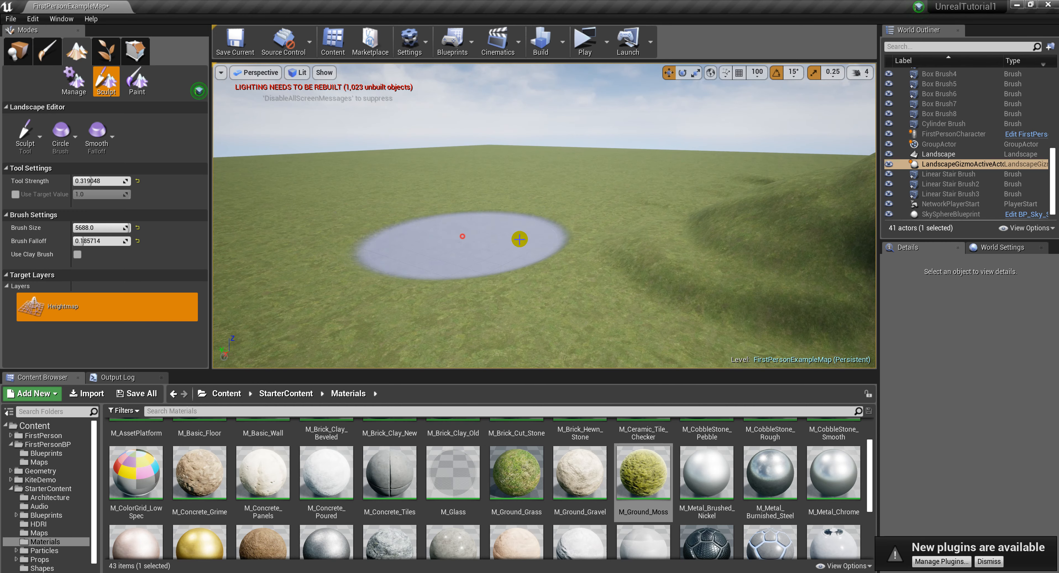
{"action": "mouse_move", "coordinate": [602, 243]}
{"action": "right_mouse_down"}
{"action": "mouse_move", "coordinate": [603, 149]}
{"action": "mouse_move", "coordinate": [579, 178]}
{"action": "right_mouse_up"}
{"action": "key", "text": "ctrl+z"}
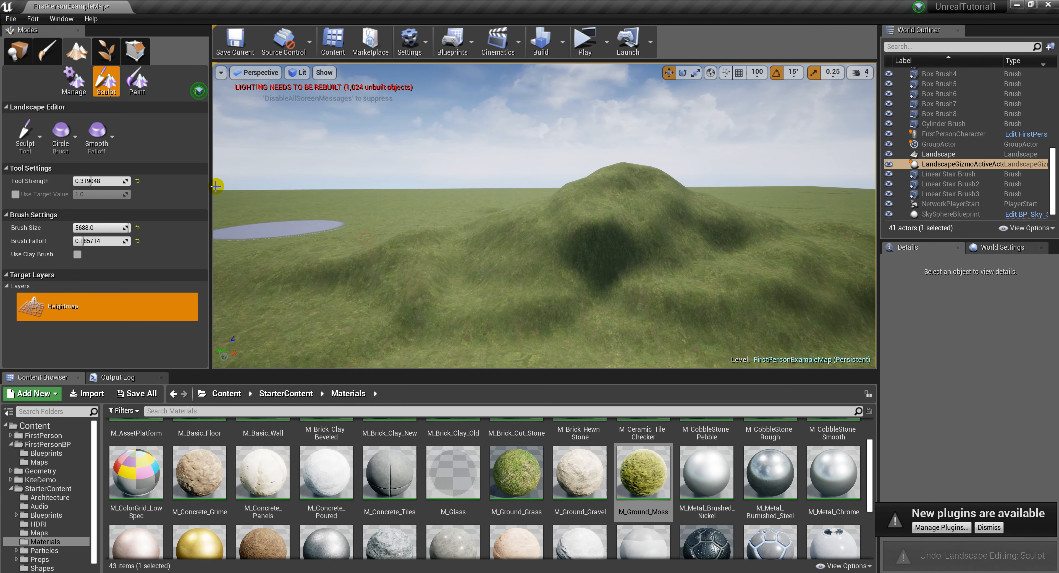
Step: Level the sculpted terrain with the Flatten tool
{"action": "left_click", "coordinate": [32, 139]}
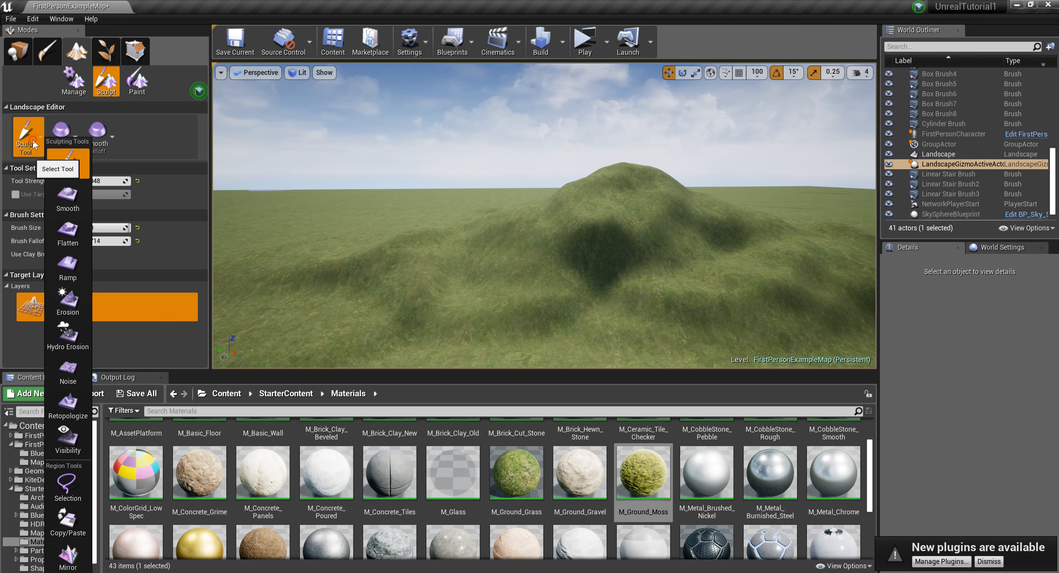
{"action": "left_click", "coordinate": [67, 242]}
{"action": "mouse_move", "coordinate": [264, 188]}
{"action": "right_mouse_down"}
{"action": "mouse_move", "coordinate": [268, 198]}
{"action": "mouse_move", "coordinate": [258, 201]}
{"action": "right_mouse_up"}
{"action": "mouse_move", "coordinate": [258, 200]}
{"action": "left_mouse_down"}
{"action": "mouse_move", "coordinate": [289, 187]}
{"action": "mouse_move", "coordinate": [395, 288]}
{"action": "mouse_move", "coordinate": [416, 293]}
{"action": "mouse_move", "coordinate": [367, 166]}
{"action": "mouse_move", "coordinate": [569, 297]}
{"action": "mouse_move", "coordinate": [844, 255]}
{"action": "mouse_move", "coordinate": [735, 213]}
{"action": "mouse_move", "coordinate": [516, 173]}
{"action": "mouse_move", "coordinate": [516, 156]}
{"action": "left_mouse_up"}
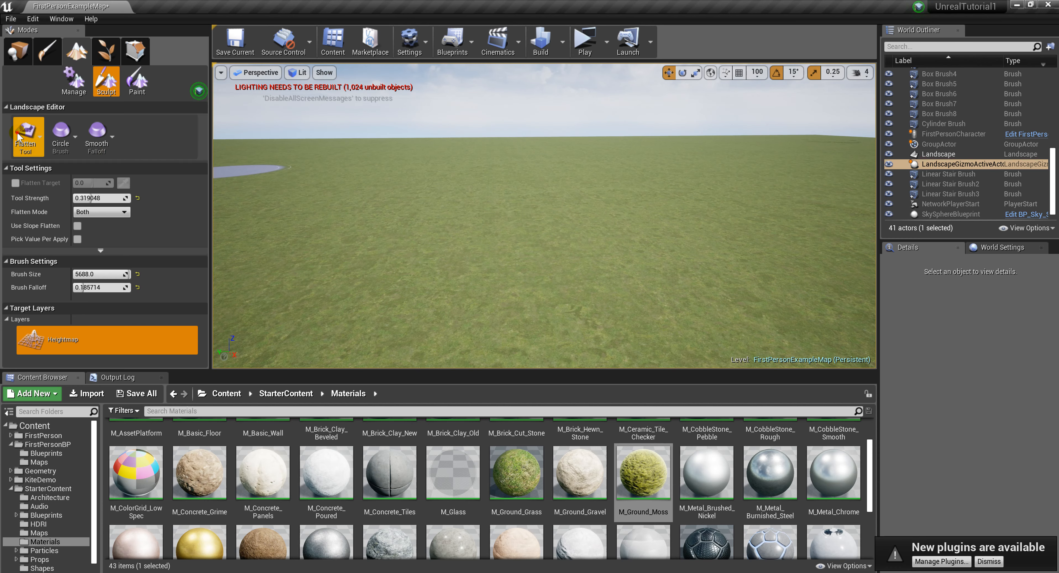
Step: Return to the Sculpt tool and raise new hills across the flat grass with the circular brush
{"action": "left_click", "coordinate": [27, 137]}
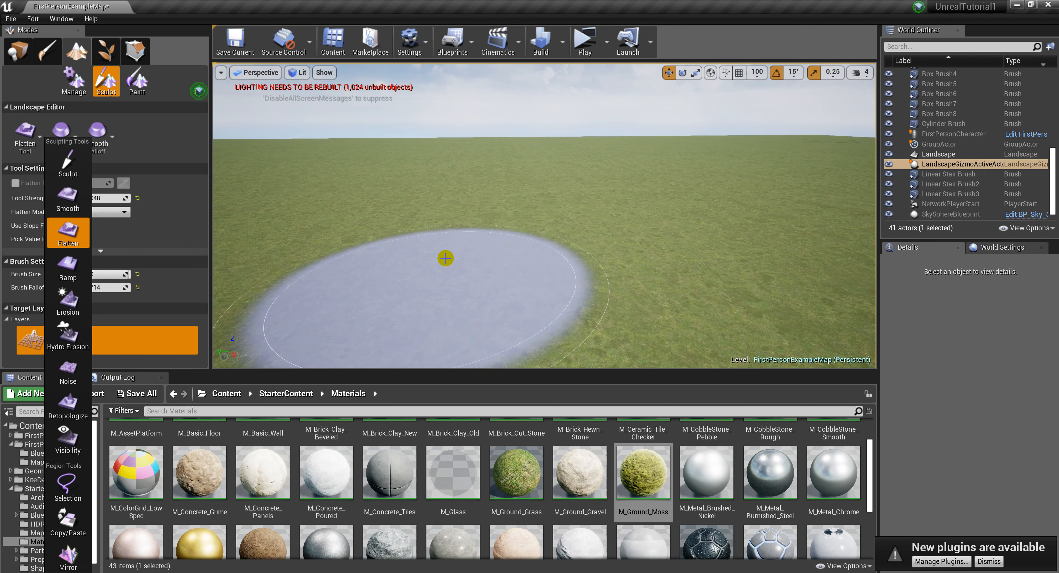
{"action": "left_click", "coordinate": [68, 197]}
{"action": "left_click", "coordinate": [44, 149]}
{"action": "left_click", "coordinate": [76, 166]}
{"action": "mouse_move", "coordinate": [535, 253]}
{"action": "left_mouse_down"}
{"action": "mouse_move", "coordinate": [608, 220]}
{"action": "mouse_move", "coordinate": [694, 234]}
{"action": "mouse_move", "coordinate": [381, 187]}
{"action": "left_mouse_up"}
{"action": "right_click_drag", "start_coordinate": [382, 187], "coordinate": [353, 196]}
{"action": "left_click", "coordinate": [68, 125]}
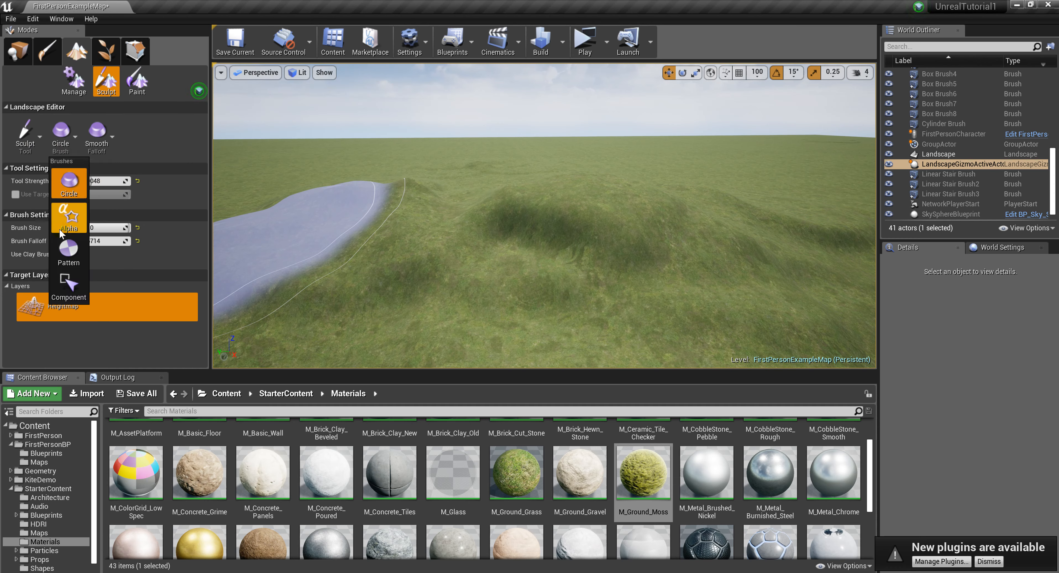
{"action": "left_click_drag", "start_coordinate": [567, 181], "coordinate": [483, 171]}
{"action": "mouse_move", "coordinate": [347, 205]}
{"action": "left_mouse_down"}
{"action": "mouse_move", "coordinate": [285, 237]}
{"action": "mouse_move", "coordinate": [633, 241]}
{"action": "left_mouse_up"}
Step: Try the Hydro Erosion tool on the newly sculpted hill with 28 iterations and undo the erosion
{"action": "left_click", "coordinate": [34, 140]}
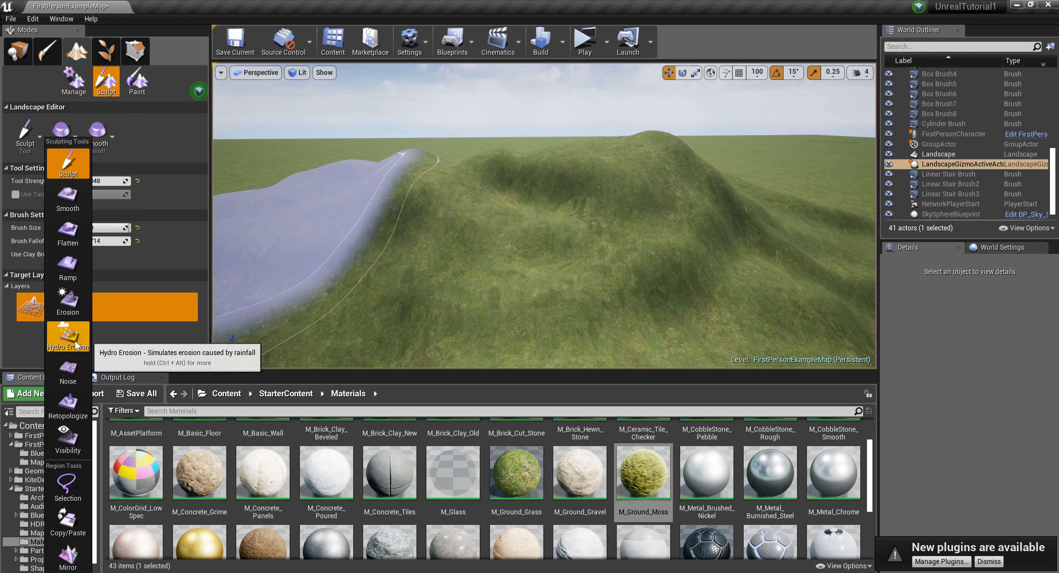
{"action": "left_click", "coordinate": [70, 331]}
{"action": "mouse_move", "coordinate": [583, 239]}
{"action": "left_mouse_down"}
{"action": "mouse_move", "coordinate": [356, 244]}
{"action": "mouse_move", "coordinate": [745, 229]}
{"action": "mouse_move", "coordinate": [558, 253]}
{"action": "mouse_move", "coordinate": [473, 235]}
{"action": "mouse_move", "coordinate": [705, 288]}
{"action": "mouse_move", "coordinate": [679, 295]}
{"action": "left_mouse_up"}
{"action": "mouse_move", "coordinate": [679, 296]}
{"action": "right_mouse_down"}
{"action": "mouse_move", "coordinate": [641, 288]}
{"action": "mouse_move", "coordinate": [662, 310]}
{"action": "right_mouse_up"}
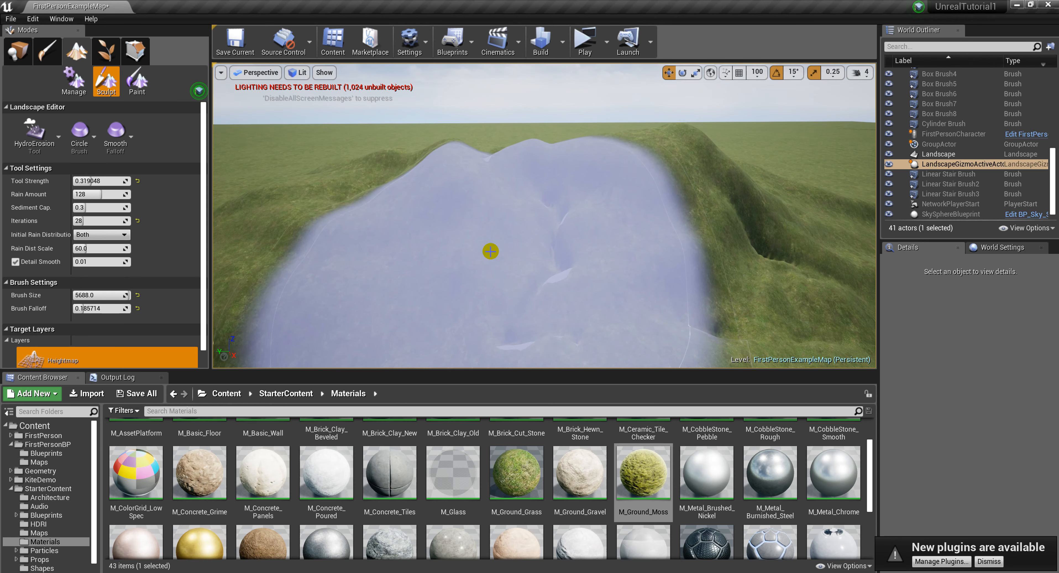
{"action": "key", "text": "ctrl+z"}
Step: Lower the Hydro Erosion strength to about 0.24 and undo the remaining erosion strokes on the hill
{"action": "left_click_drag", "start_coordinate": [103, 185], "coordinate": [98, 185]}
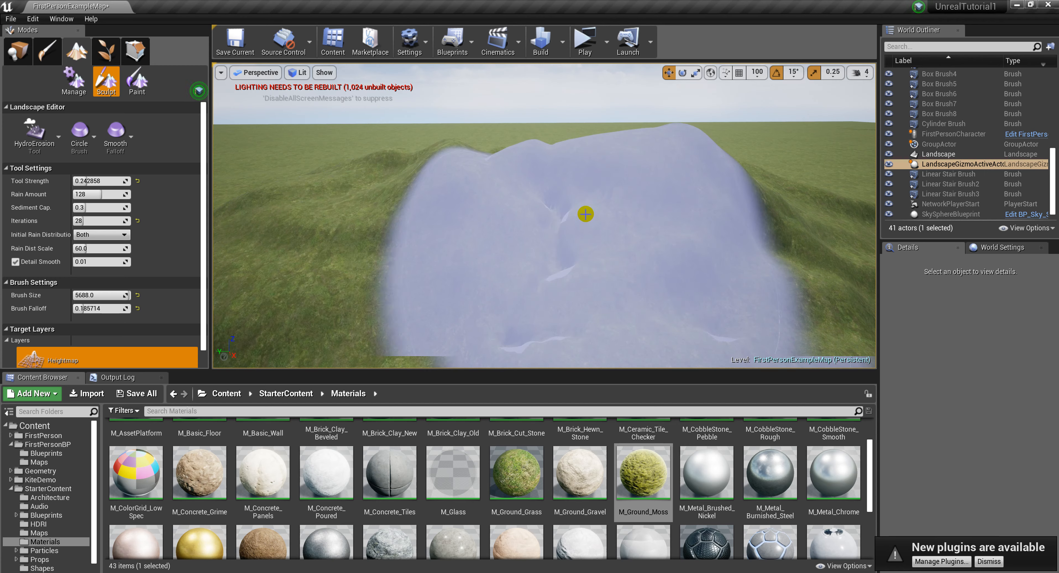
{"action": "key", "text": "ctrl+z"}
{"action": "mouse_move", "coordinate": [522, 205]}
{"action": "right_mouse_down"}
{"action": "mouse_move", "coordinate": [576, 199]}
{"action": "mouse_move", "coordinate": [559, 199]}
{"action": "right_mouse_up"}
{"action": "key", "text": "ctrl+z"}
Step: Select the Noise tool with brush size 8192, try a stroke across the flat grass and undo it
{"action": "left_click", "coordinate": [46, 139]}
{"action": "left_click", "coordinate": [87, 373]}
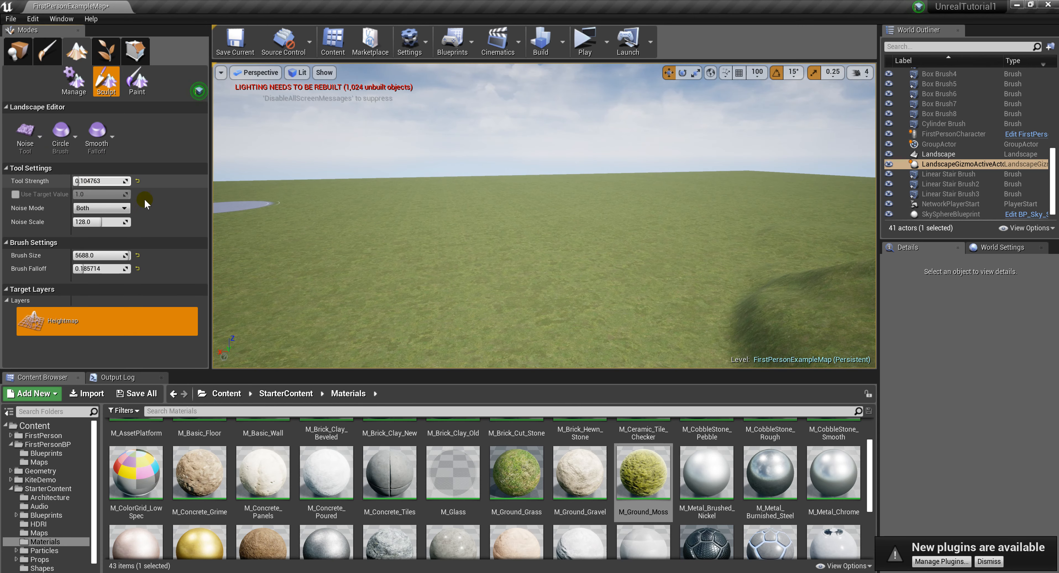
{"action": "left_click_drag", "start_coordinate": [102, 256], "coordinate": [127, 256]}
{"action": "left_click_drag", "start_coordinate": [378, 239], "coordinate": [702, 194]}
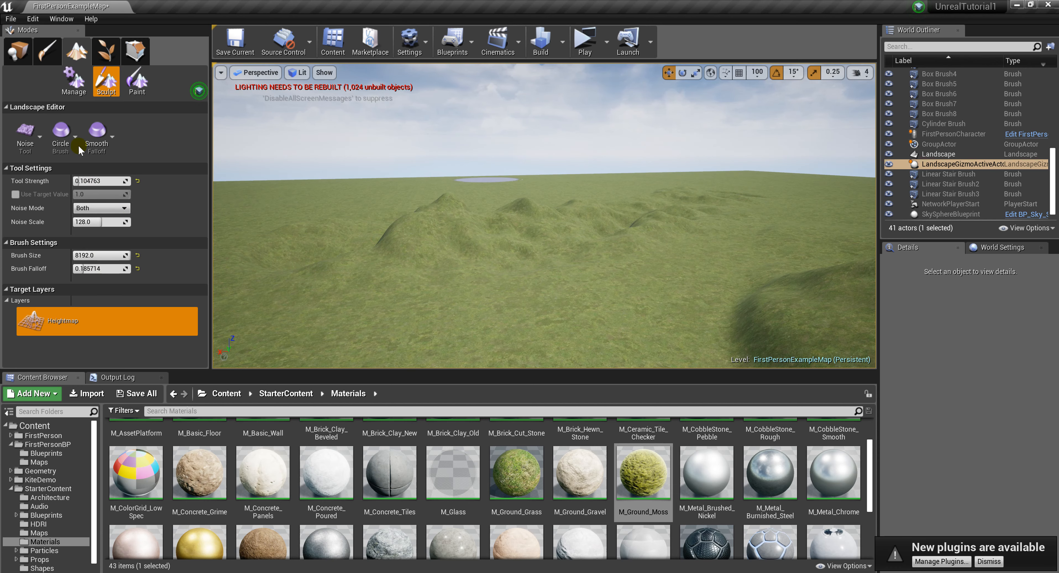
{"action": "key", "text": "ctrl+z"}
Step: Set the Noise tool strength to 0.005
{"action": "left_click", "coordinate": [85, 181]}
{"action": "type", "text": "0.005"}
{"action": "key", "text": "Return"}
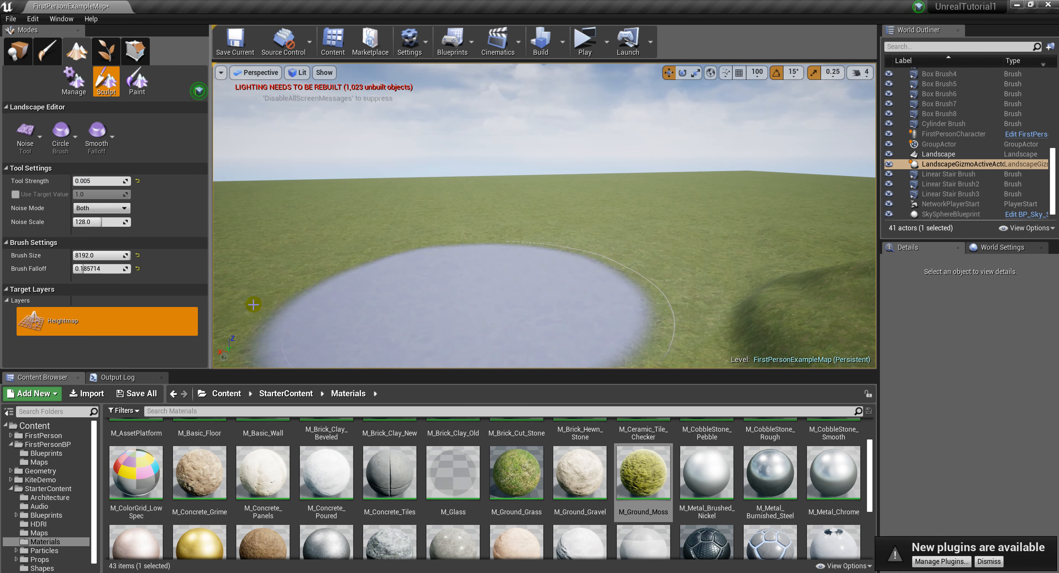
{"action": "right_click_drag", "start_coordinate": [442, 275], "coordinate": [423, 304]}
Step: Raise the viewport camera speed to 5 and reselect the Sculpt tool for the landscape
{"action": "left_click", "coordinate": [861, 72]}
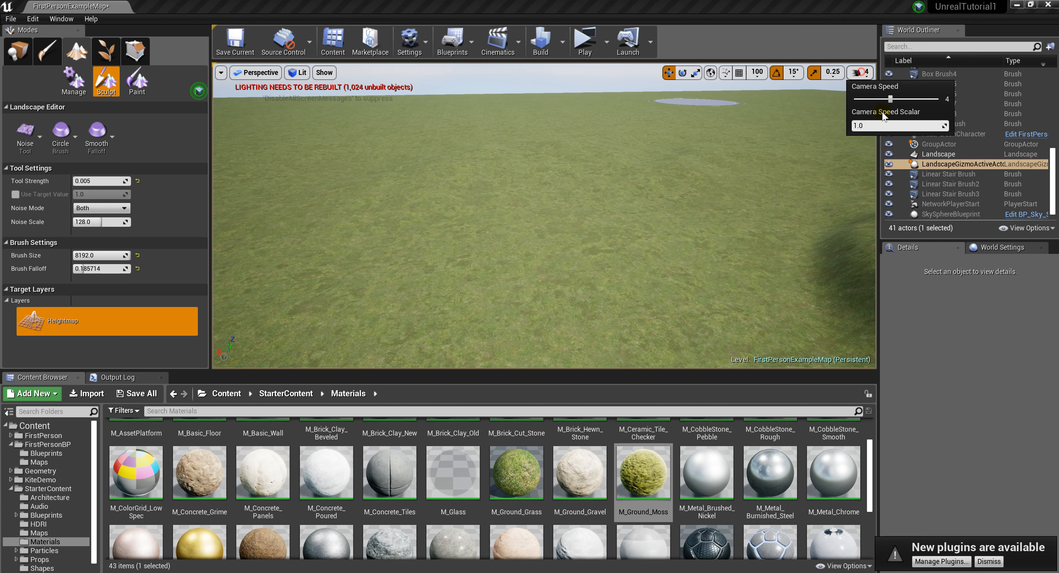
{"action": "mouse_move", "coordinate": [645, 224]}
{"action": "right_mouse_down"}
{"action": "mouse_move", "coordinate": [653, 255]}
{"action": "mouse_move", "coordinate": [675, 224]}
{"action": "mouse_move", "coordinate": [699, 255]}
{"action": "mouse_move", "coordinate": [724, 205]}
{"action": "mouse_move", "coordinate": [678, 214]}
{"action": "mouse_move", "coordinate": [686, 200]}
{"action": "mouse_move", "coordinate": [748, 223]}
{"action": "mouse_move", "coordinate": [856, 212]}
{"action": "mouse_move", "coordinate": [641, 210]}
{"action": "mouse_move", "coordinate": [609, 251]}
{"action": "mouse_move", "coordinate": [534, 243]}
{"action": "right_mouse_up"}
{"action": "key", "text": "w"}
{"action": "left_click", "coordinate": [25, 134]}
{"action": "left_click", "coordinate": [66, 167]}
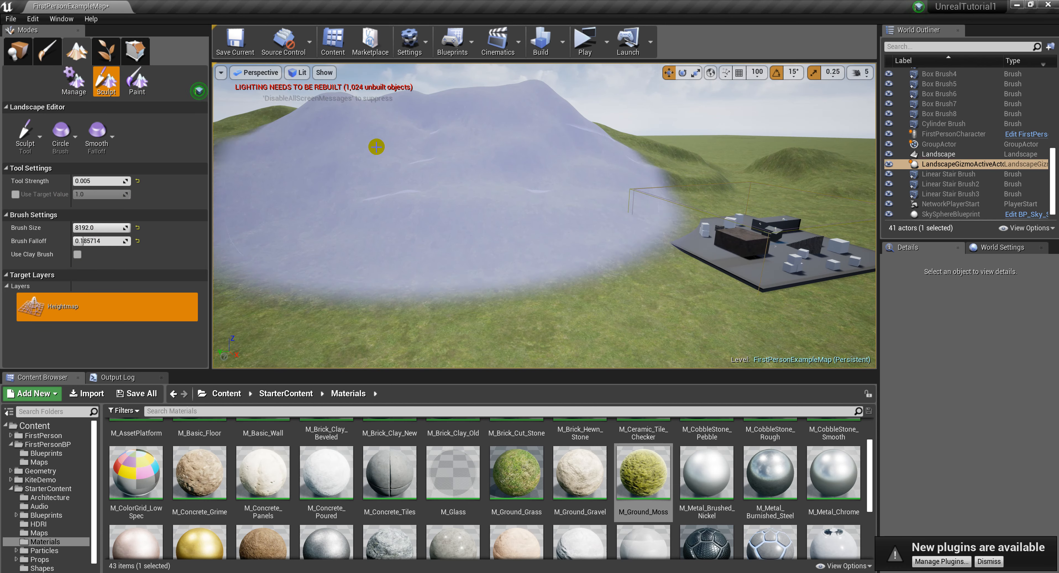
Step: Switch to the foliage painting mode and select the top-level Content folder to list all assets
{"action": "left_click", "coordinate": [106, 51]}
{"action": "left_click", "coordinate": [125, 56]}
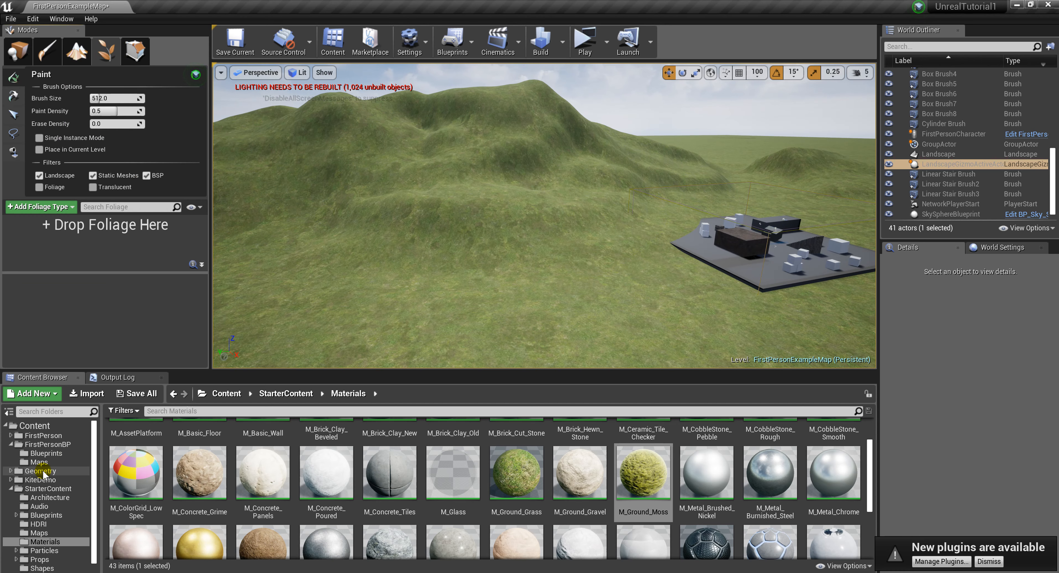
{"action": "left_click", "coordinate": [8, 431]}
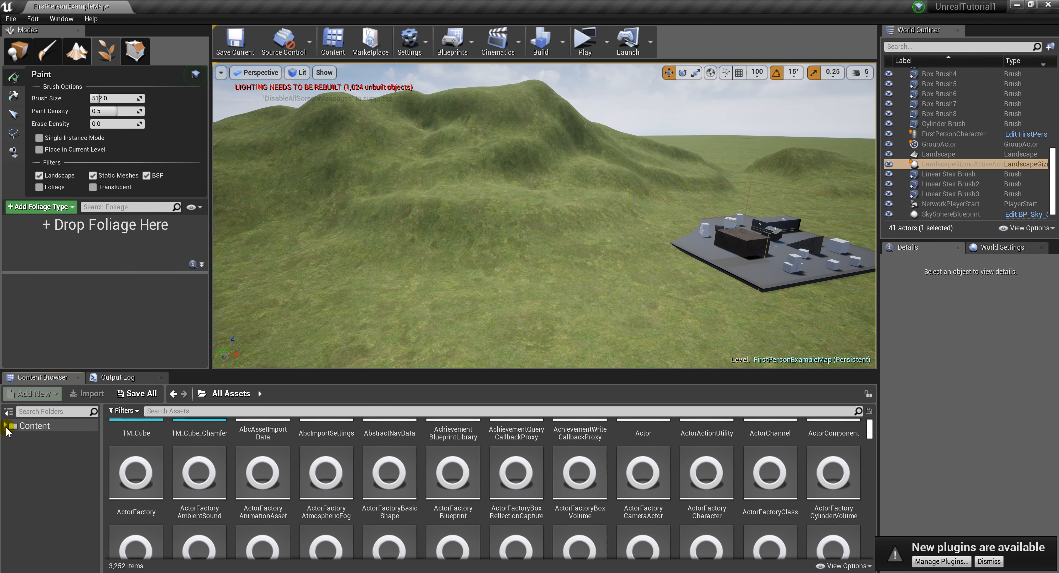
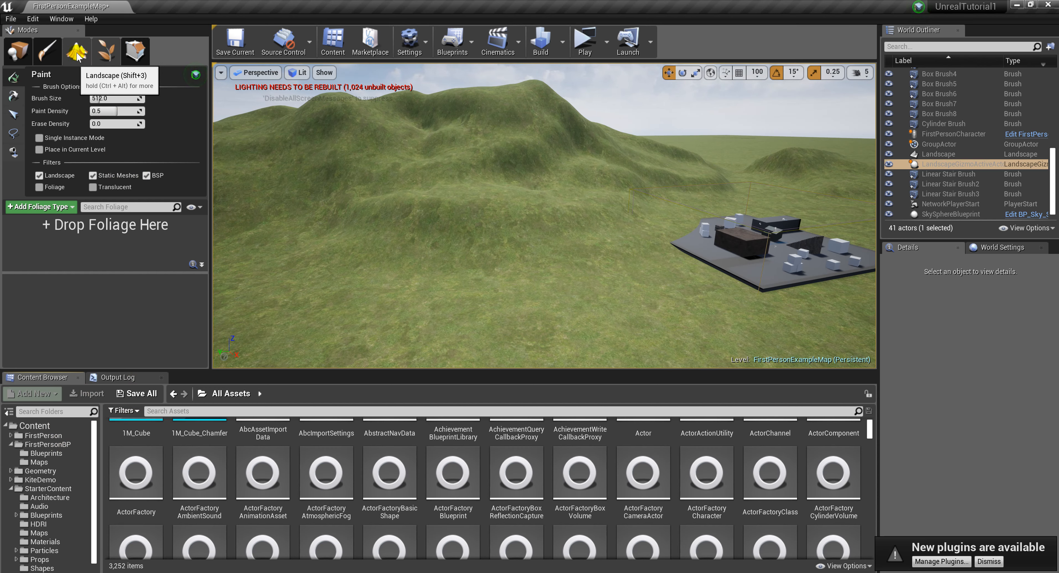
Step: Place a Point Light from the Lights category inside the brick room, in line with its doorway
{"action": "key", "text": "w"}
{"action": "right_click_drag", "start_coordinate": [544, 215], "coordinate": [868, 212]}
{"action": "key", "text": "s"}
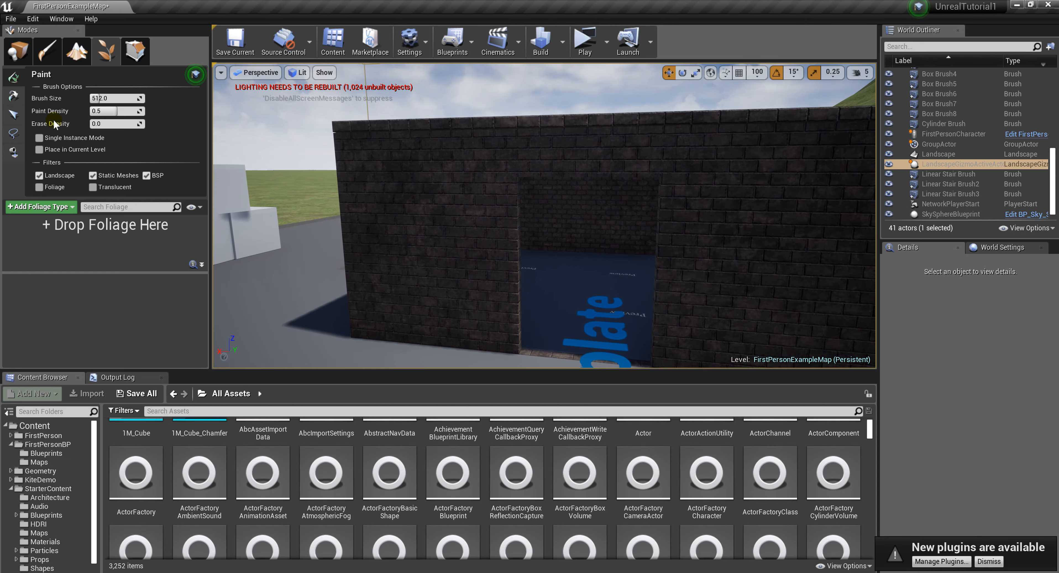
{"action": "left_click", "coordinate": [19, 50]}
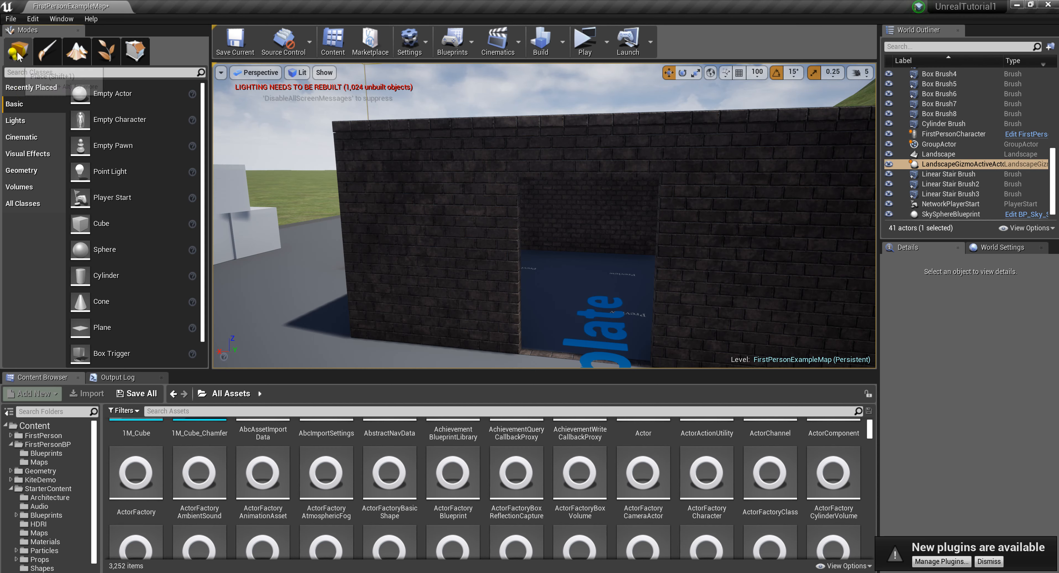
{"action": "left_click", "coordinate": [21, 121]}
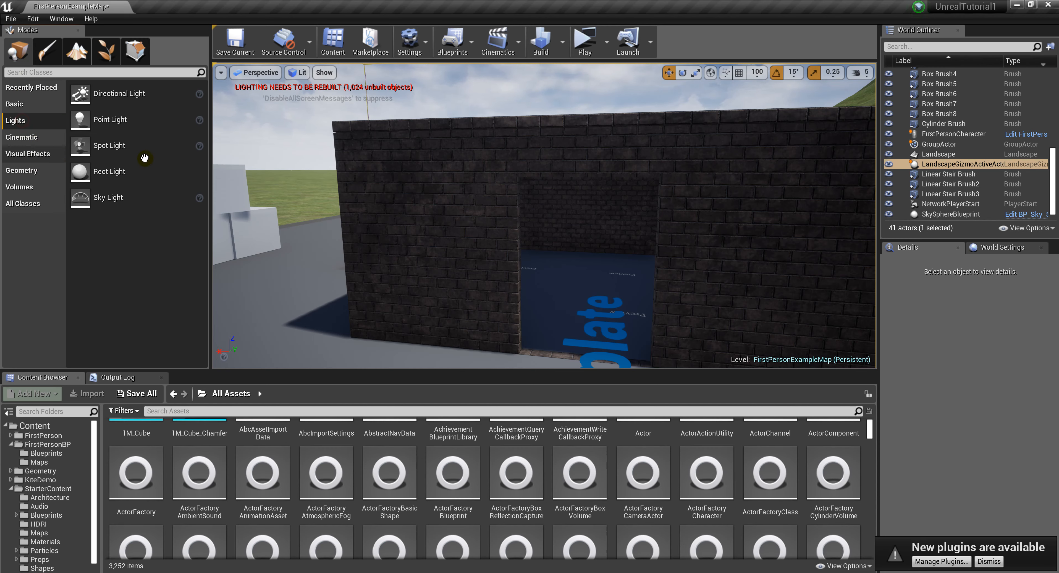
{"action": "left_click_drag", "start_coordinate": [544, 248], "coordinate": [592, 186]}
{"action": "key", "text": "f"}
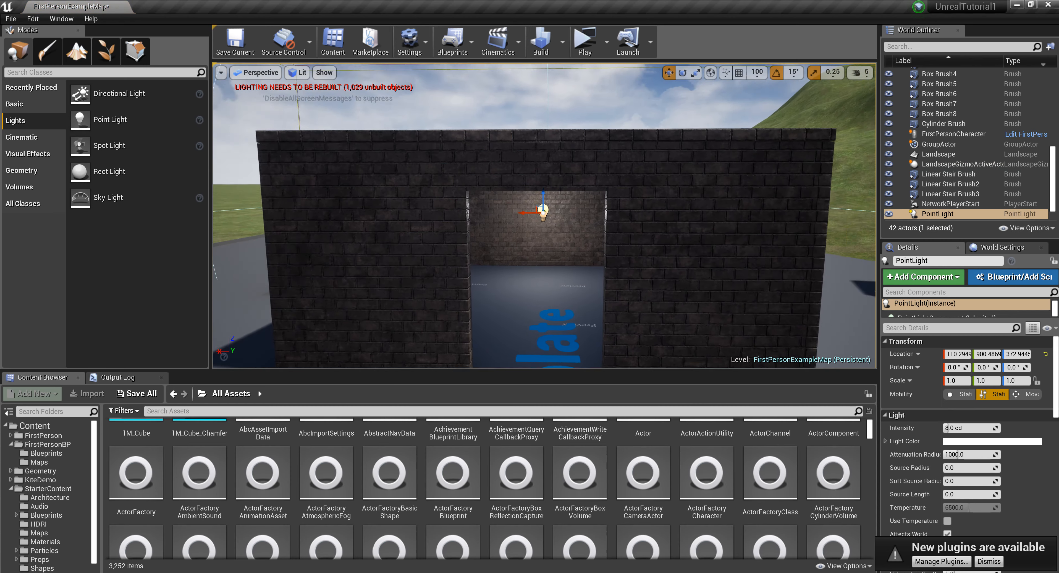
Step: Raise the point light about 50 units so it sits closer to the brick room's ceiling
{"action": "left_click_drag", "start_coordinate": [509, 212], "coordinate": [508, 164]}
{"action": "key", "text": "s"}
{"action": "right_click_drag", "start_coordinate": [521, 227], "coordinate": [526, 240]}
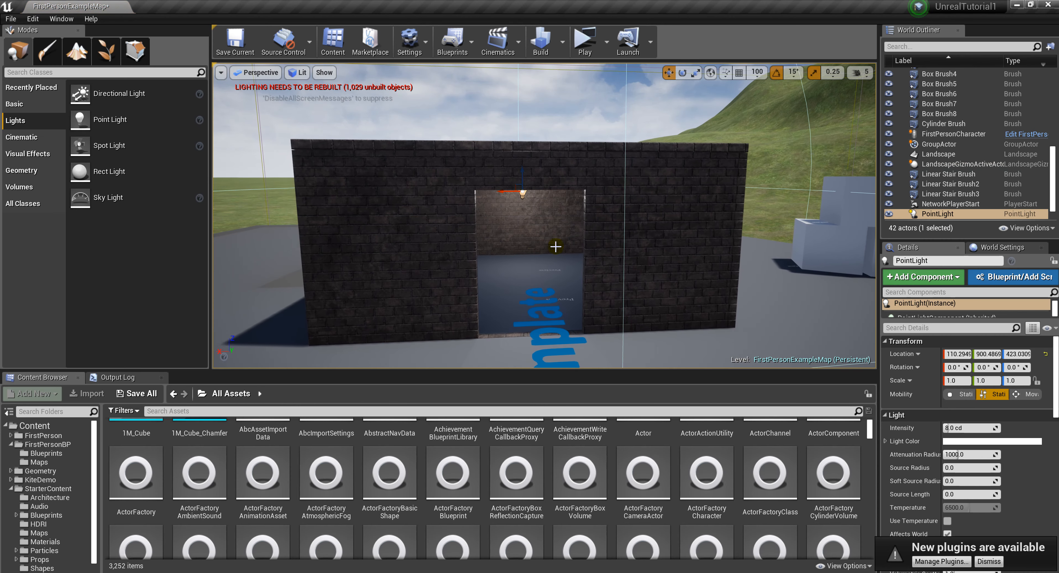
Step: Give the point light a pale warm yellow color, sRGB hex FFF4CFFF, and an intensity of about 6.4 cd
{"action": "left_click", "coordinate": [959, 441]}
{"action": "left_click_drag", "start_coordinate": [826, 354], "coordinate": [799, 389]}
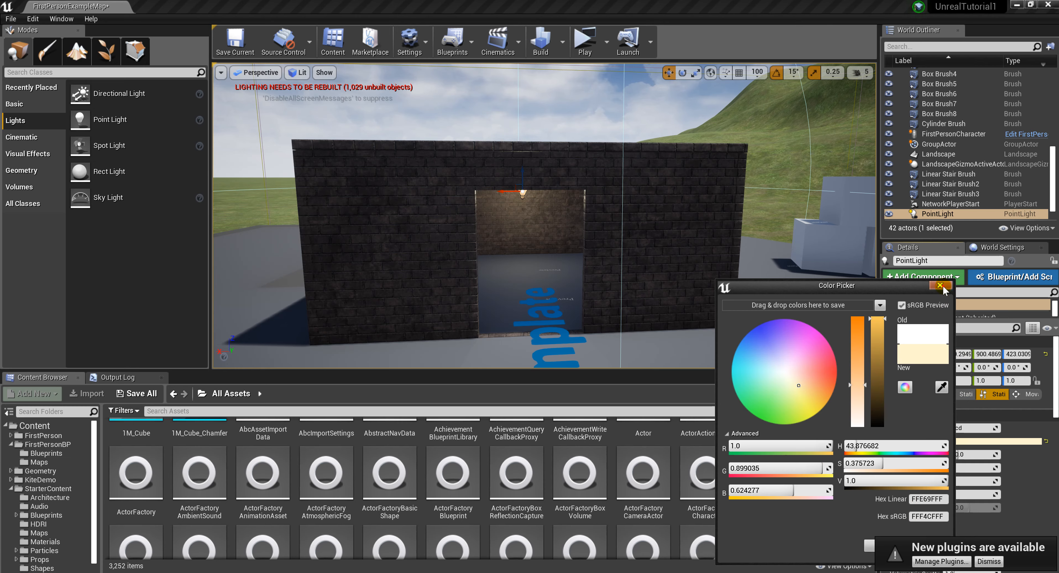
{"action": "left_click", "coordinate": [940, 286]}
{"action": "left_click_drag", "start_coordinate": [948, 428], "coordinate": [958, 428]}
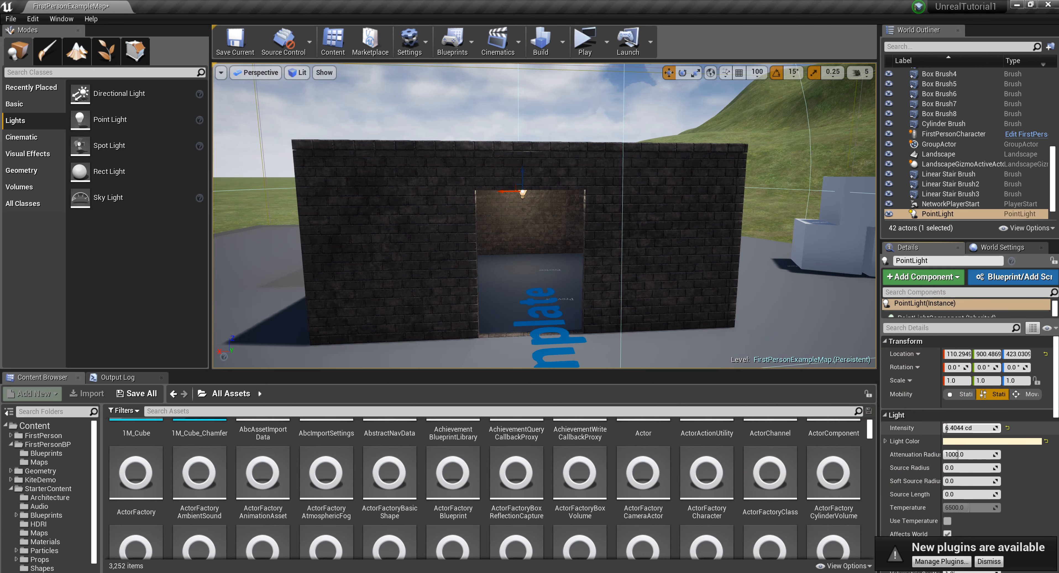
Step: Examine the point light's remaining properties and view the lit brick room from around the level
{"action": "scroll", "coordinate": [958, 460], "scroll_direction": "down", "scroll_amount": 4}
{"action": "right_click_drag", "start_coordinate": [543, 214], "coordinate": [436, 231]}
{"action": "key", "text": "s"}
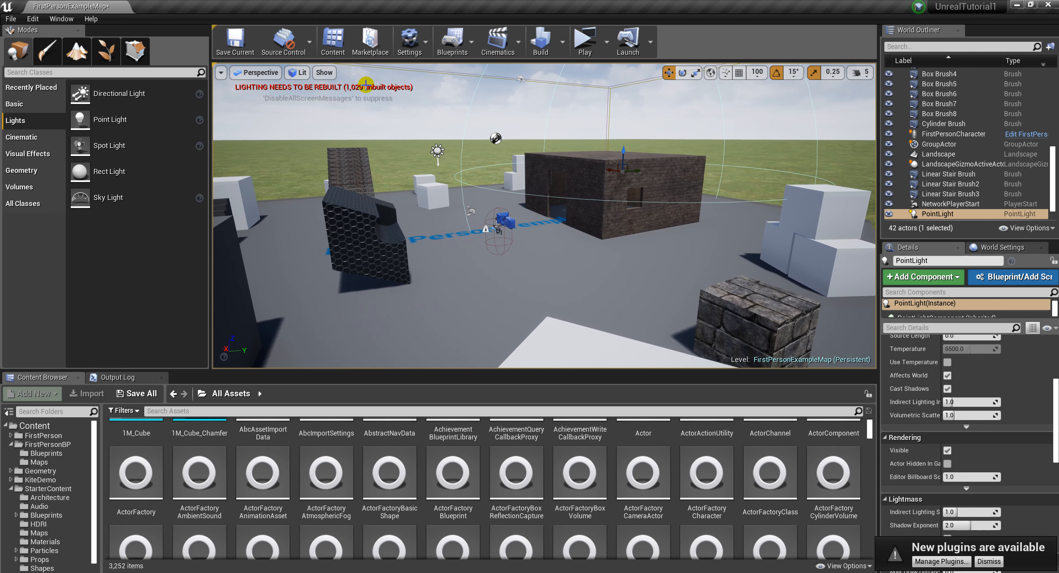
{"action": "key", "text": "s"}
{"action": "right_click_drag", "start_coordinate": [620, 243], "coordinate": [570, 264]}
{"action": "key", "text": "w"}
{"action": "right_click_drag", "start_coordinate": [740, 259], "coordinate": [836, 252]}
{"action": "key", "text": "a"}
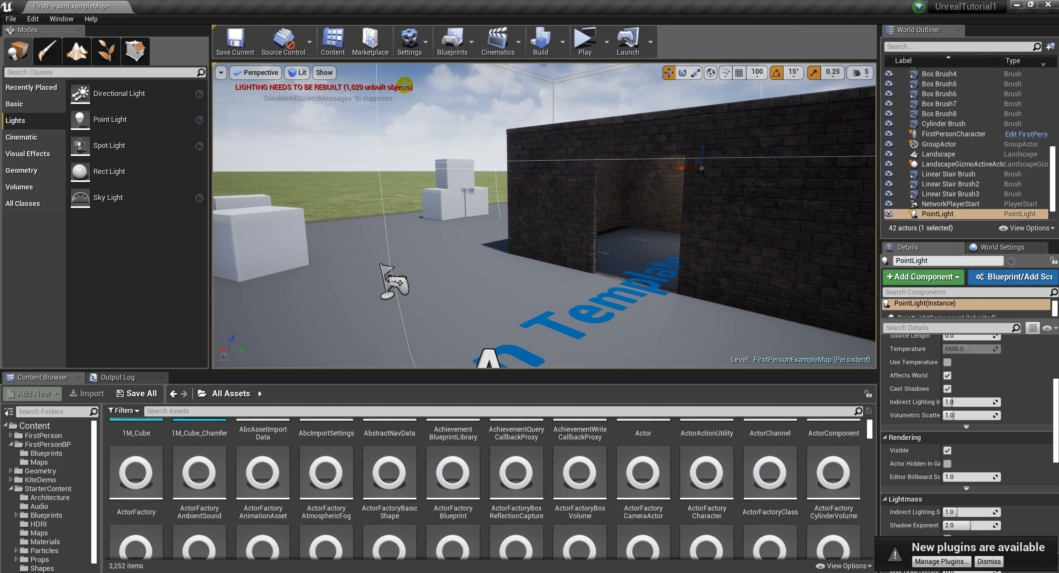
Step: Start a lighting-only build for the level
{"action": "left_click", "coordinate": [562, 42]}
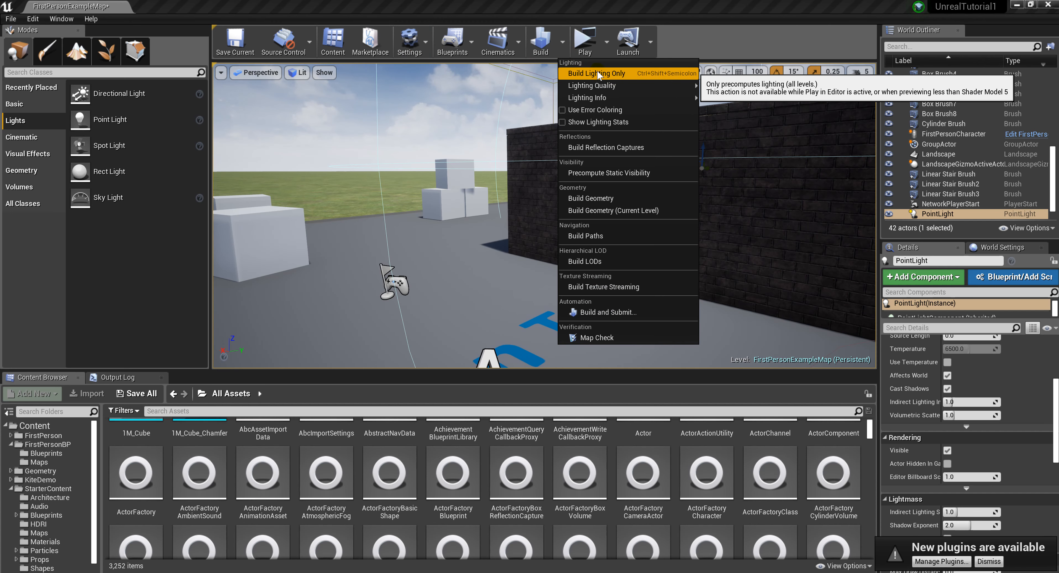
{"action": "left_click", "coordinate": [436, 135]}
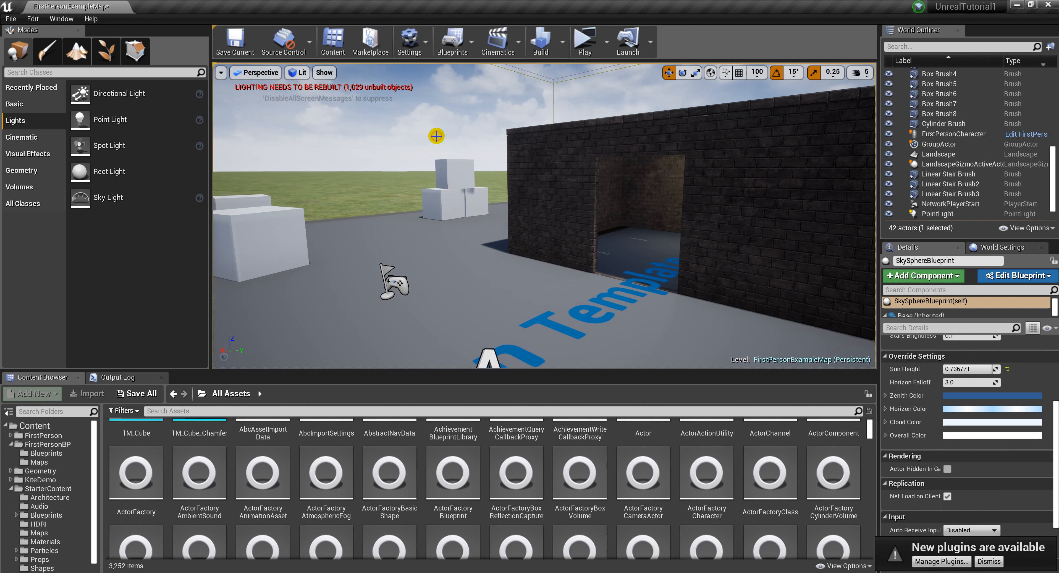
{"action": "left_click", "coordinate": [560, 46]}
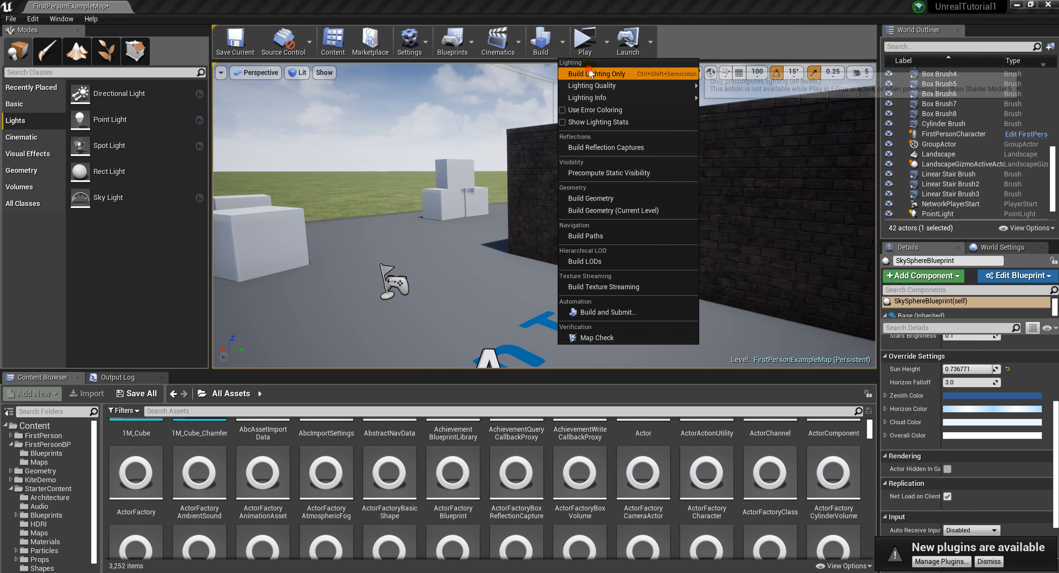
{"action": "left_click", "coordinate": [581, 71]}
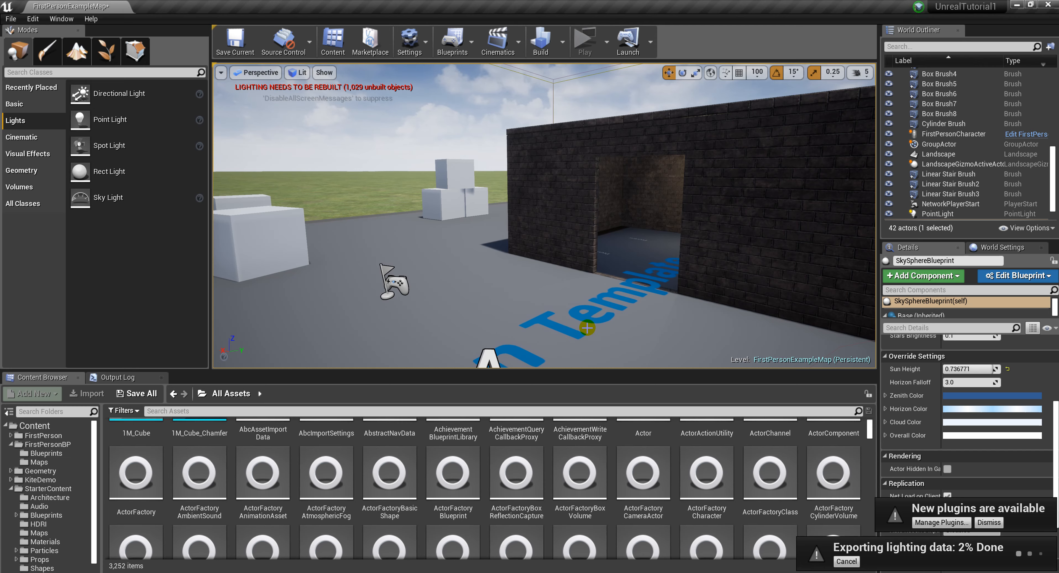
Step: Lower the viewport camera speed to 3
{"action": "key", "text": "s"}
{"action": "mouse_move", "coordinate": [568, 271]}
{"action": "right_mouse_down"}
{"action": "mouse_move", "coordinate": [592, 271]}
{"action": "mouse_move", "coordinate": [493, 268]}
{"action": "mouse_move", "coordinate": [569, 272]}
{"action": "right_mouse_up"}
{"action": "left_click", "coordinate": [860, 72]}
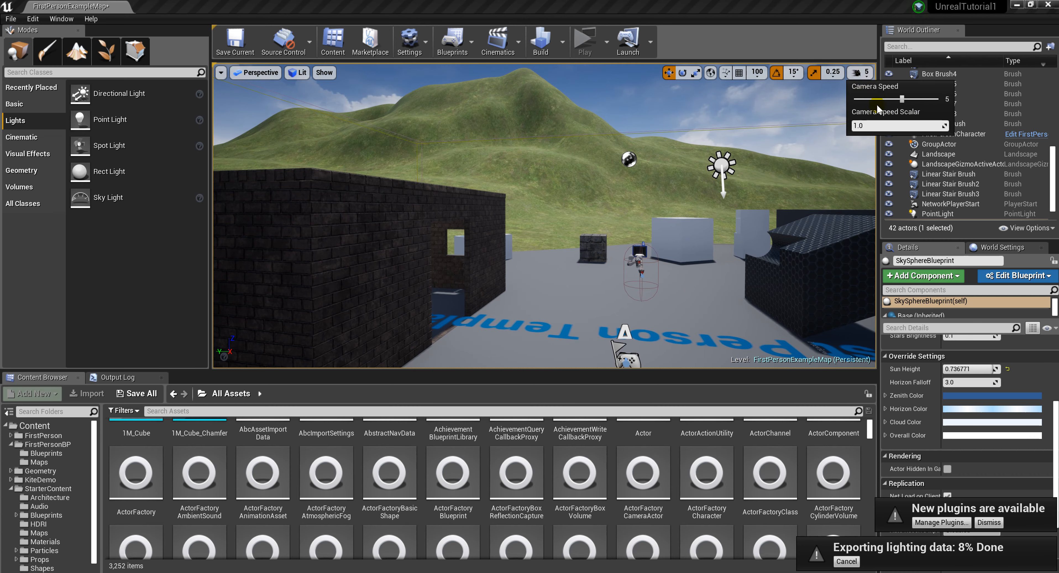
{"action": "left_click_drag", "start_coordinate": [891, 103], "coordinate": [881, 100]}
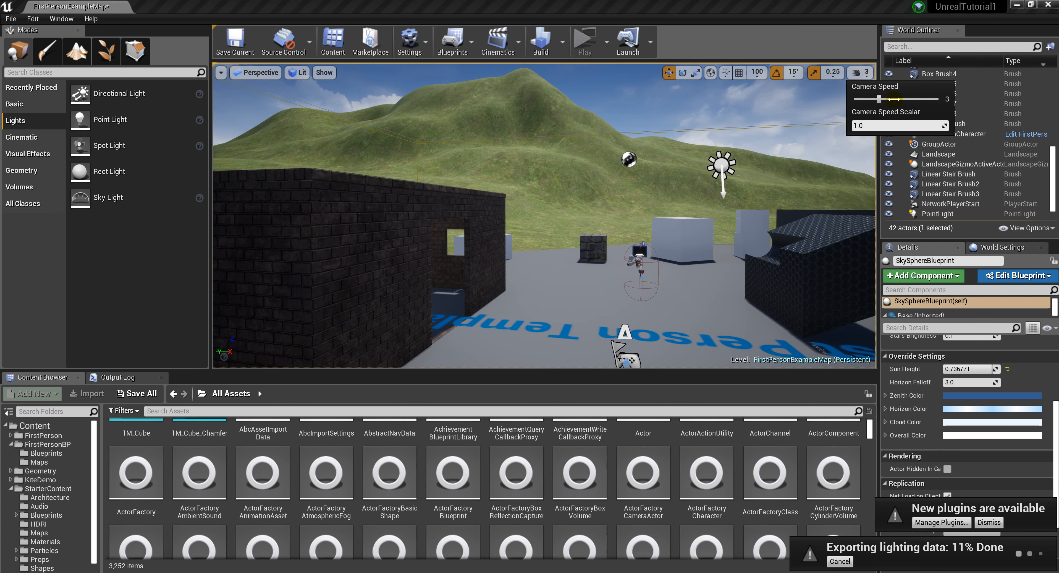
Step: Look over the area around the player start, stairs and brick room, and cancel the running lighting build
{"action": "key", "text": "s"}
{"action": "right_click_drag", "start_coordinate": [806, 194], "coordinate": [846, 171]}
{"action": "key", "text": "w"}
{"action": "key", "text": "w"}
{"action": "key", "text": "a"}
{"action": "key", "text": "a"}
{"action": "right_click_drag", "start_coordinate": [757, 225], "coordinate": [824, 239]}
{"action": "right_click_drag", "start_coordinate": [608, 238], "coordinate": [672, 251]}
{"action": "key", "text": "s"}
{"action": "right_click_drag", "start_coordinate": [674, 213], "coordinate": [674, 220]}
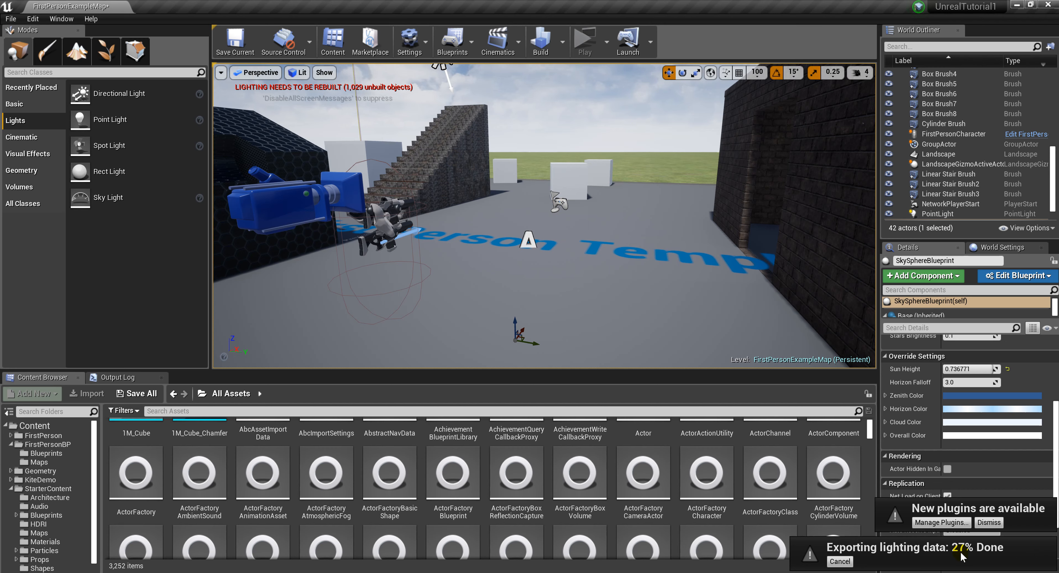
{"action": "left_click", "coordinate": [843, 561]}
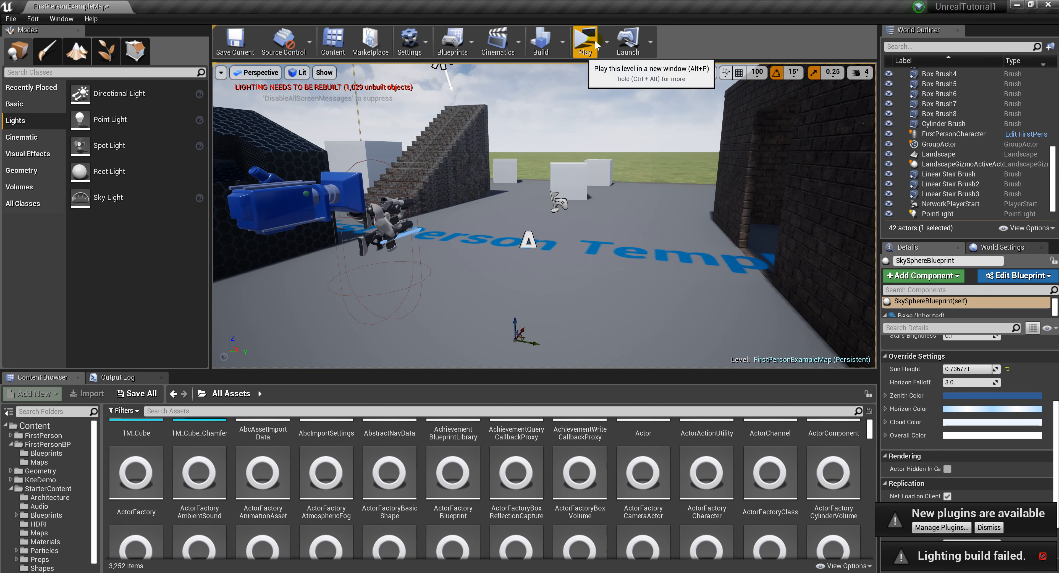
Step: Play the level in the selected viewport, fire a shot beside the brick room, and end the session
{"action": "left_click", "coordinate": [607, 41]}
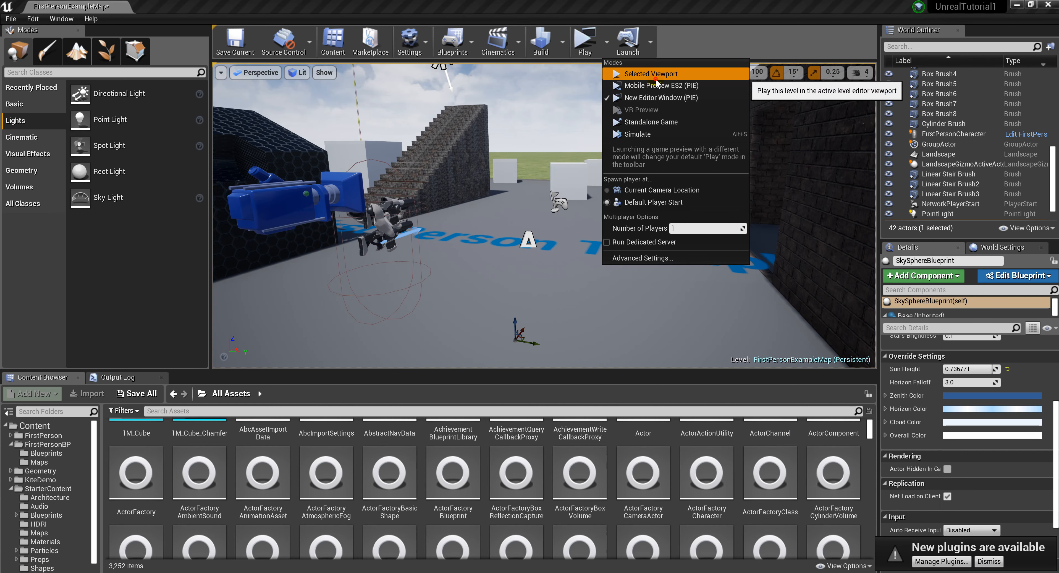
{"action": "left_click", "coordinate": [524, 203]}
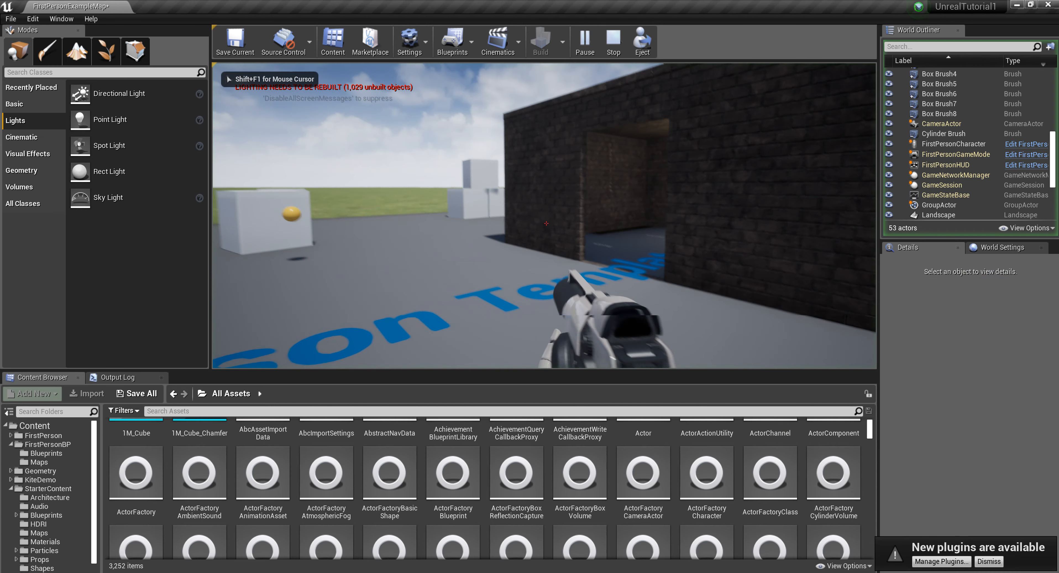
{"action": "key", "text": "Escape"}
Step: Play the level in a new editor window and give the game mouse control
{"action": "left_click", "coordinate": [606, 42]}
{"action": "left_click", "coordinate": [687, 97]}
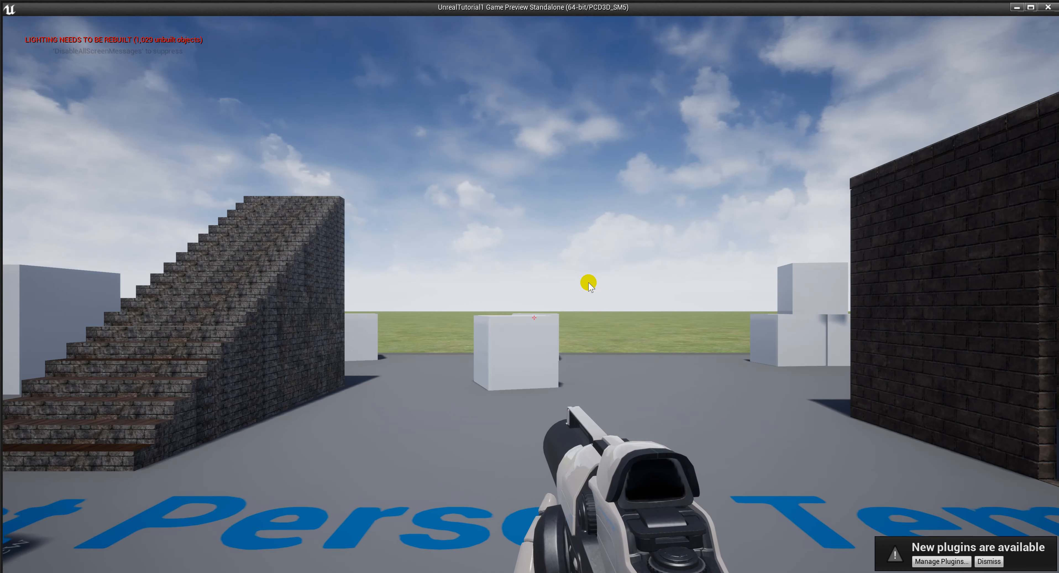
{"action": "left_click", "coordinate": [589, 282]}
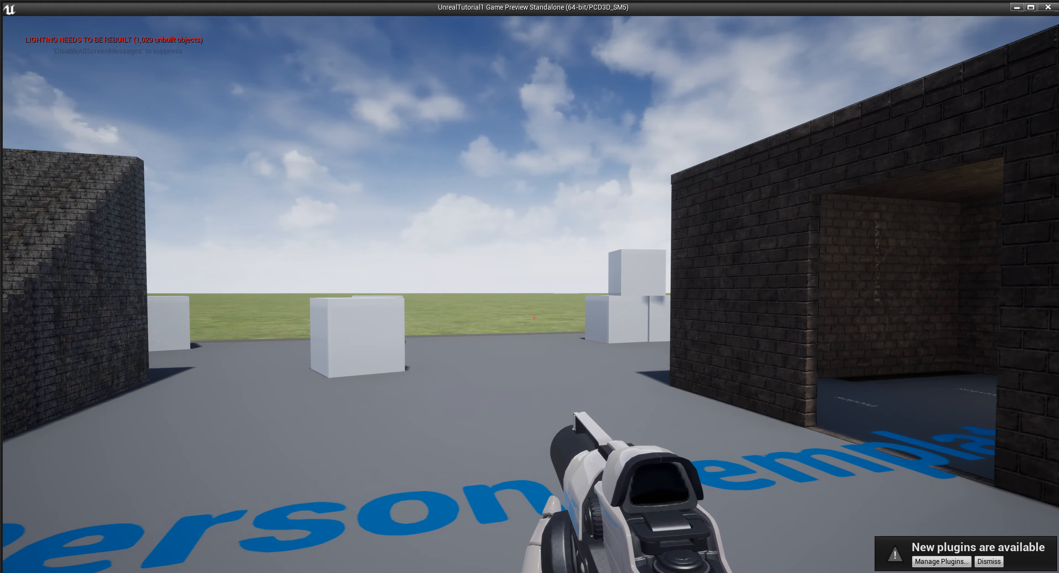
Step: Test shooting in the game preview at the hexagon-tiled block, the stone cube and the stacked white cubes
{"action": "key", "text": "w"}
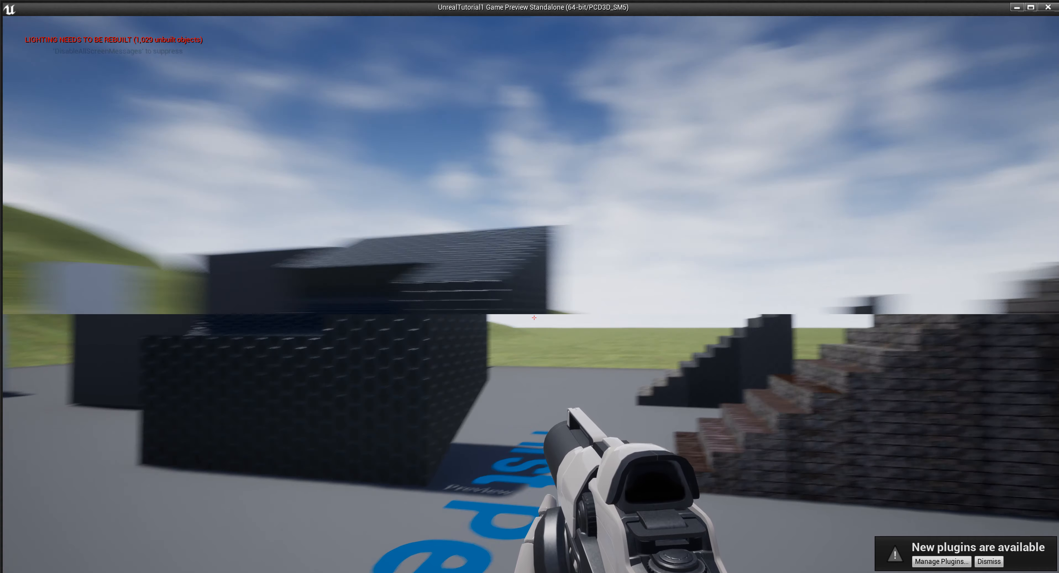
{"action": "left_click", "coordinate": [534, 317]}
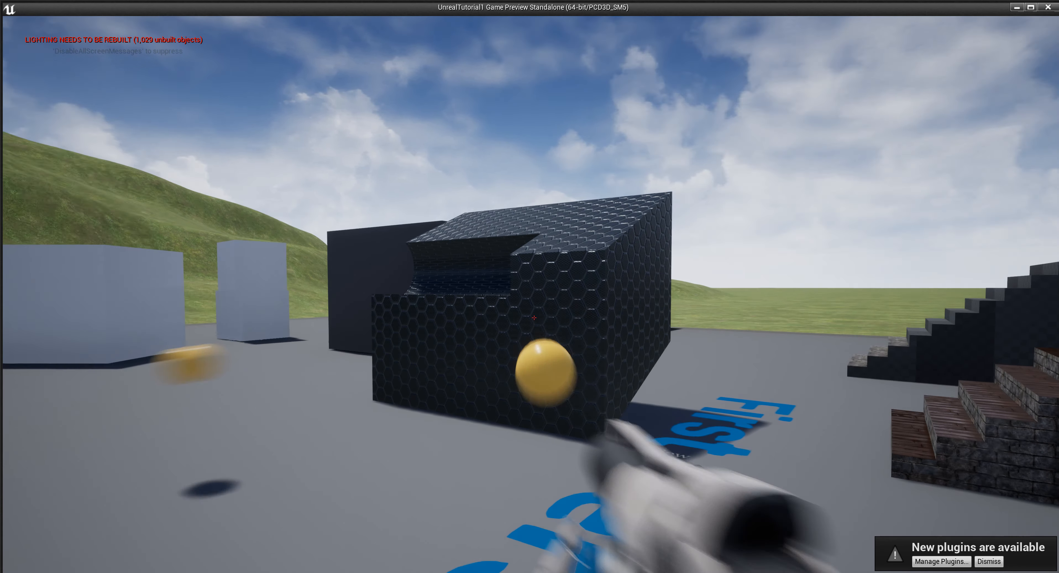
{"action": "left_click", "coordinate": [533, 318]}
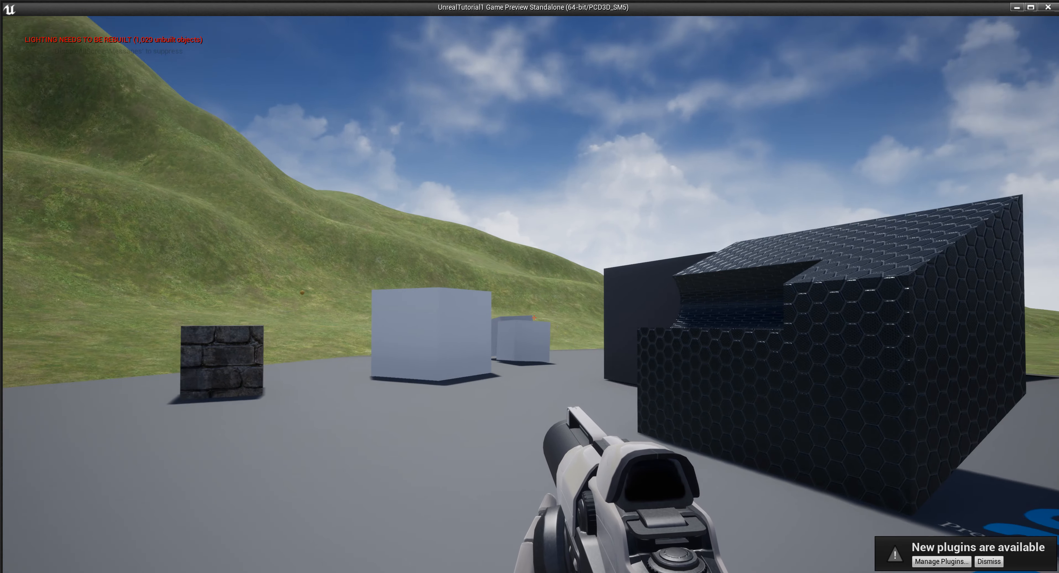
{"action": "left_click", "coordinate": [533, 318]}
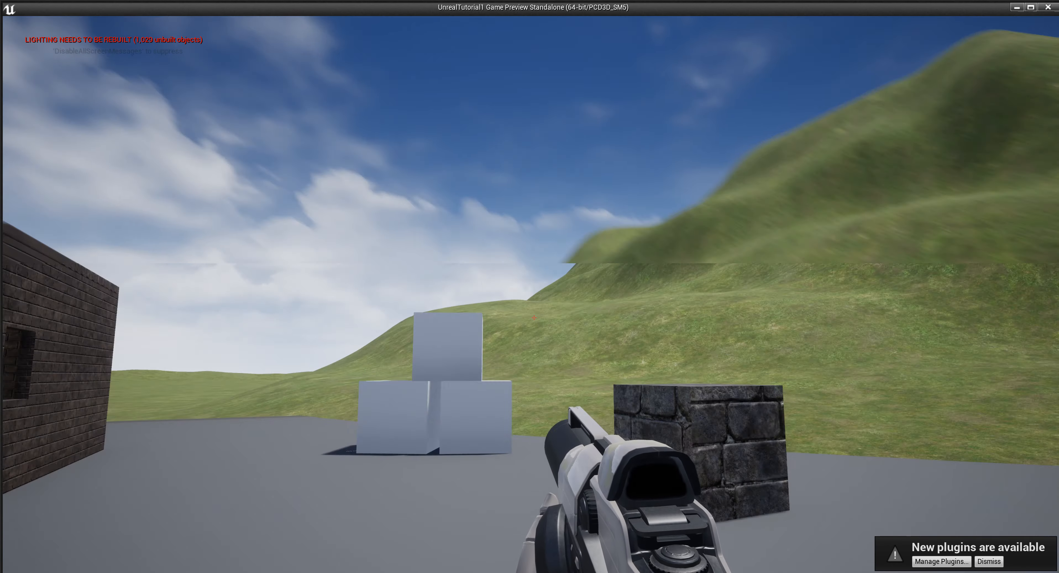
{"action": "left_click", "coordinate": [534, 317]}
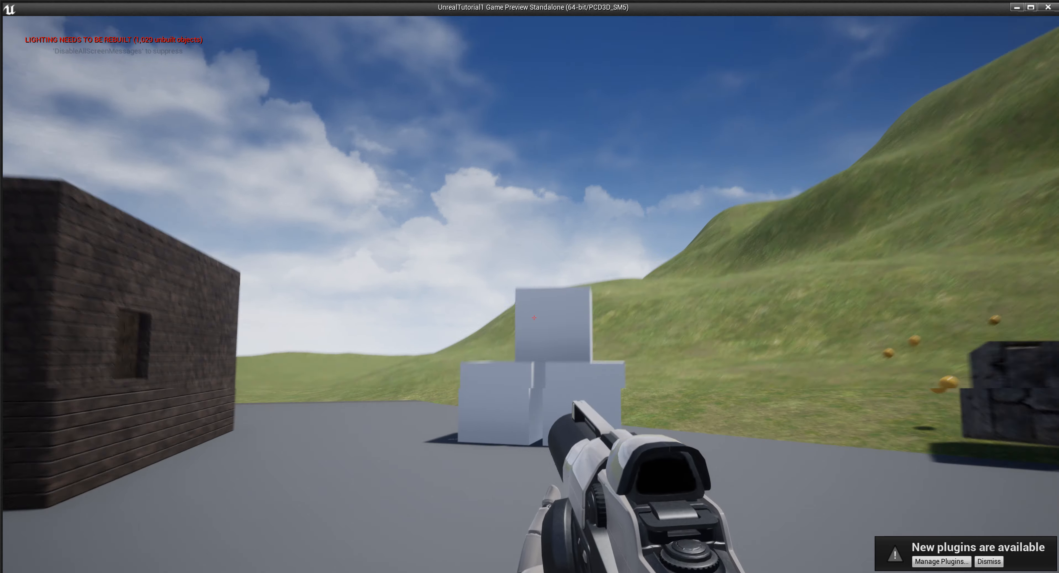
{"action": "left_click", "coordinate": [534, 318]}
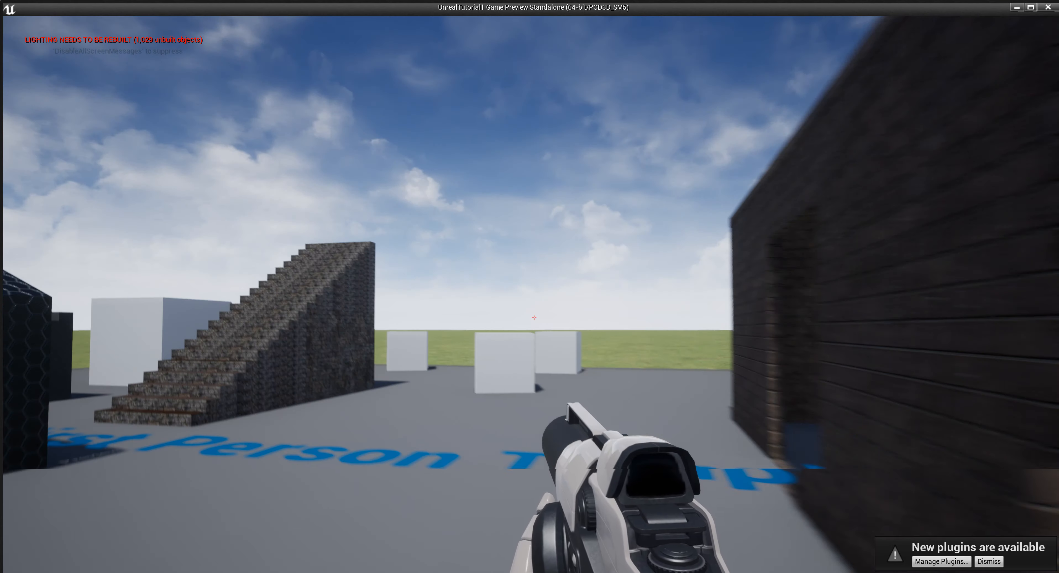
Step: Climb the brick and wood staircase in the game preview and walk into the brick room to inspect it
{"action": "key", "text": "w"}
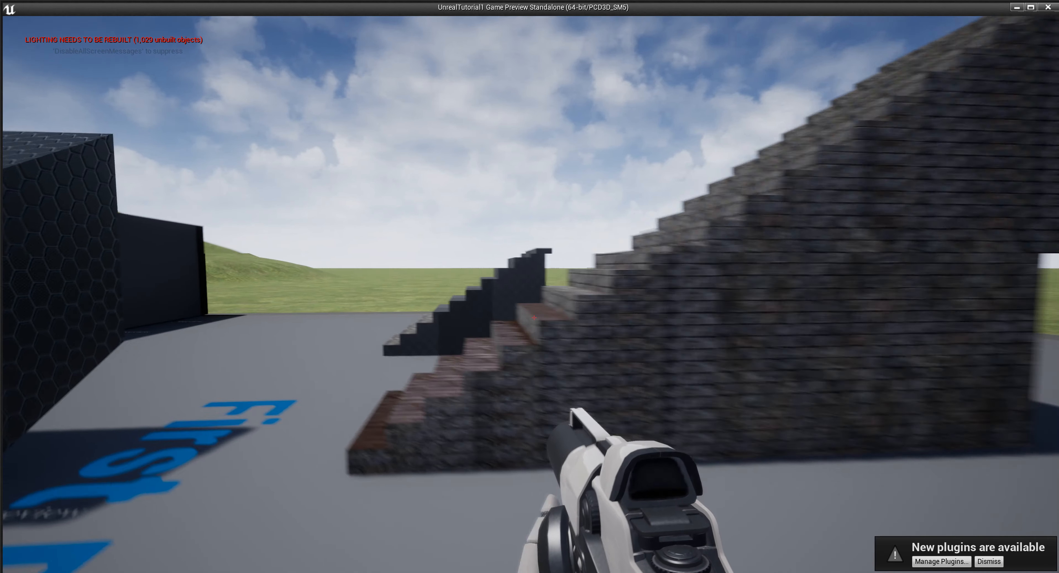
{"action": "key", "text": "w"}
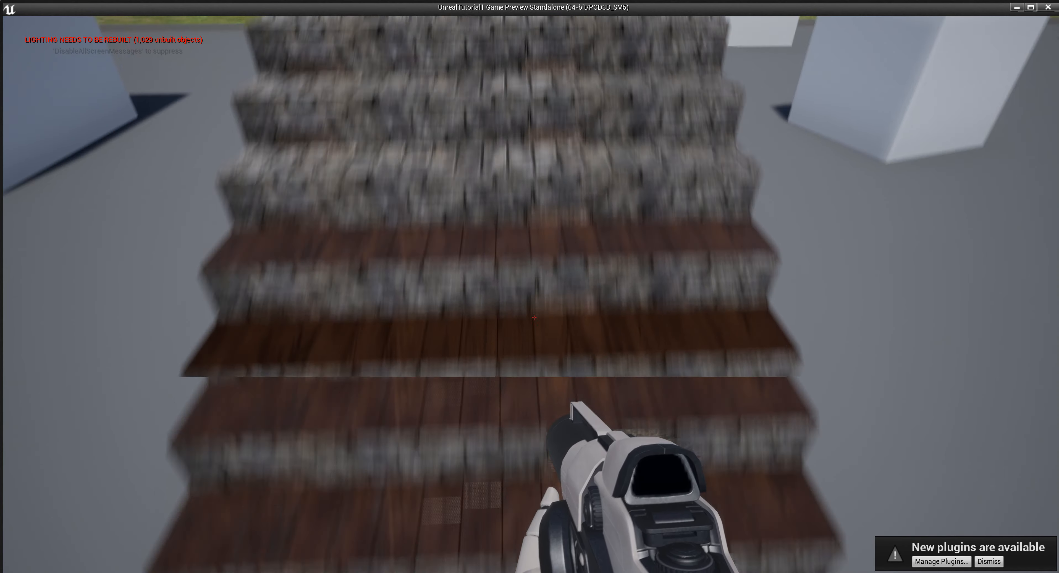
{"action": "key", "text": "w"}
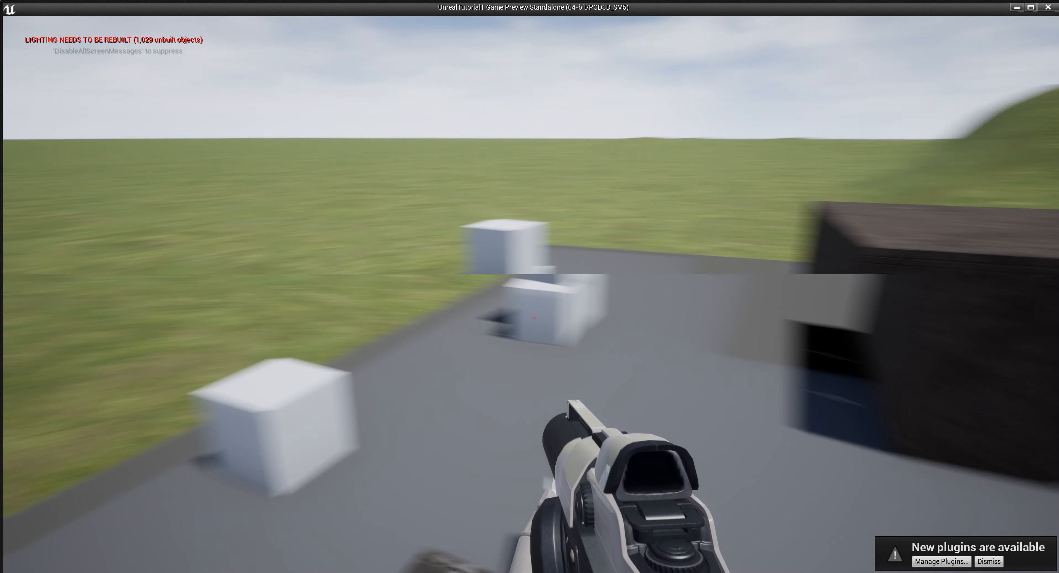
{"action": "key", "text": "w"}
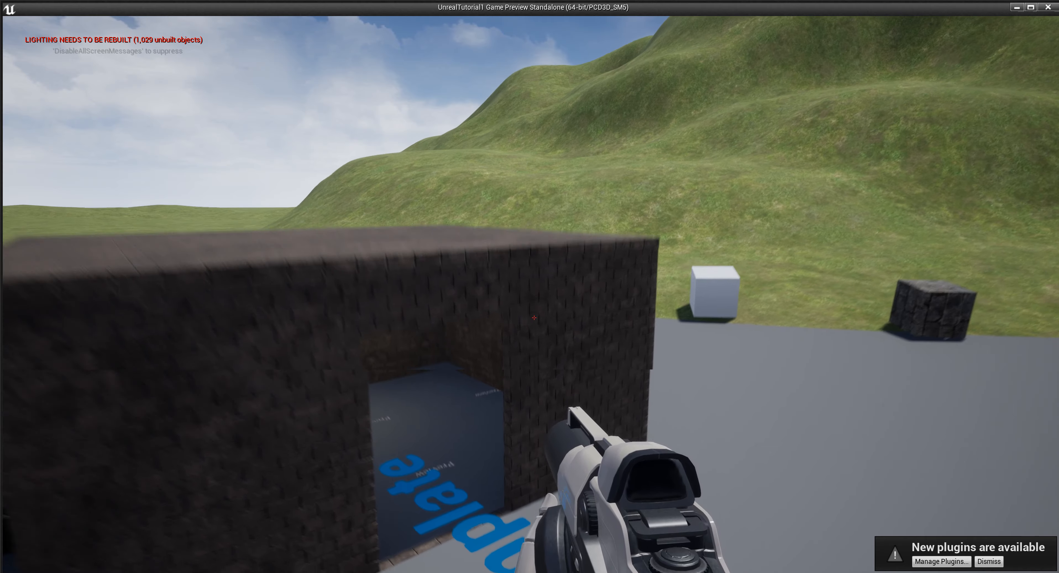
{"action": "key", "text": "s"}
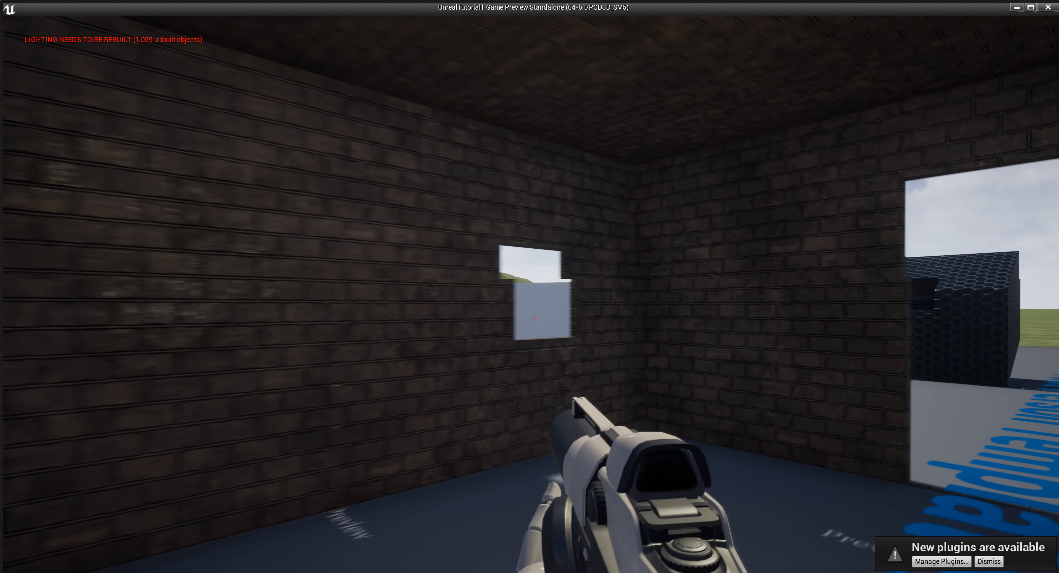
Step: Test shooting at the stacked white cubes outside the brick room in the game preview, and end the play session
{"action": "key", "text": "w"}
{"action": "key", "text": "w"}
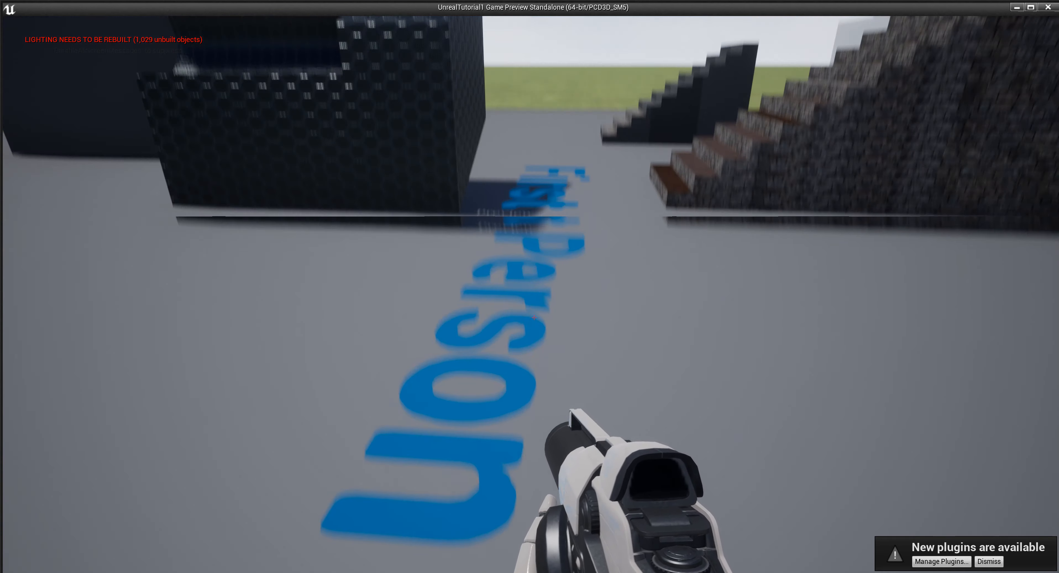
{"action": "key", "text": "w"}
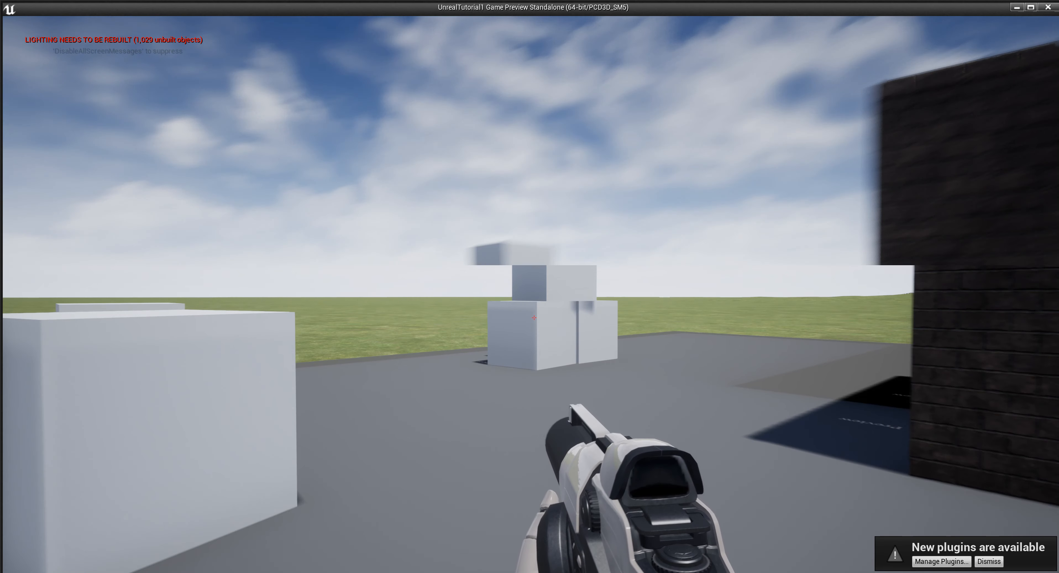
{"action": "left_click", "coordinate": [534, 317]}
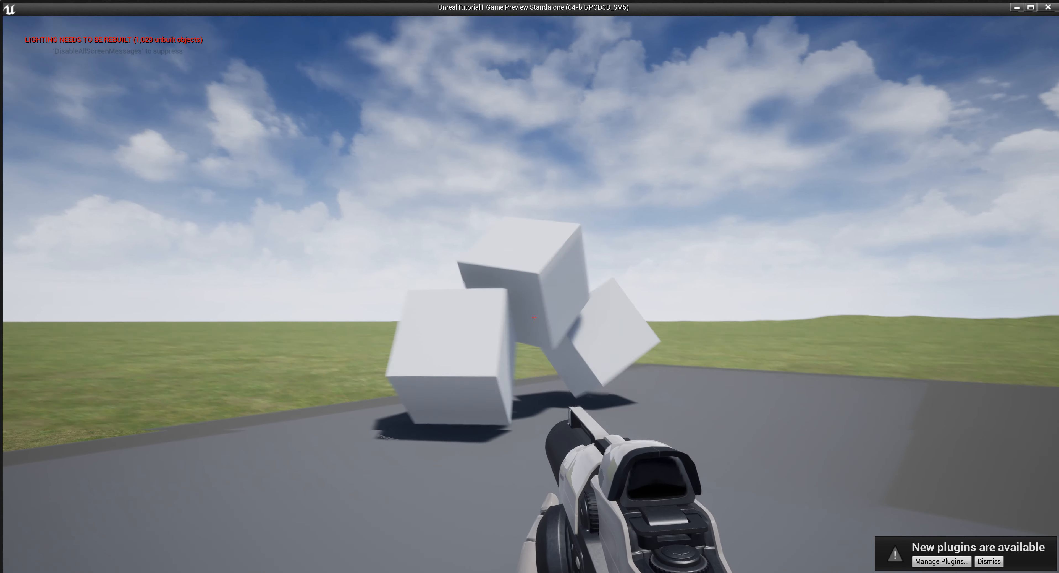
{"action": "left_click", "coordinate": [534, 318]}
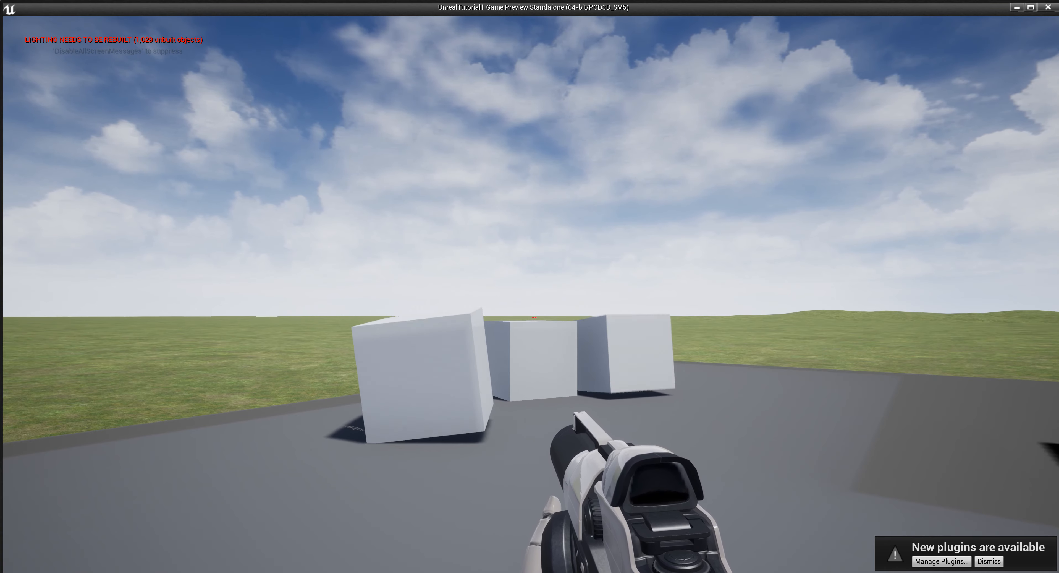
{"action": "key", "text": "s"}
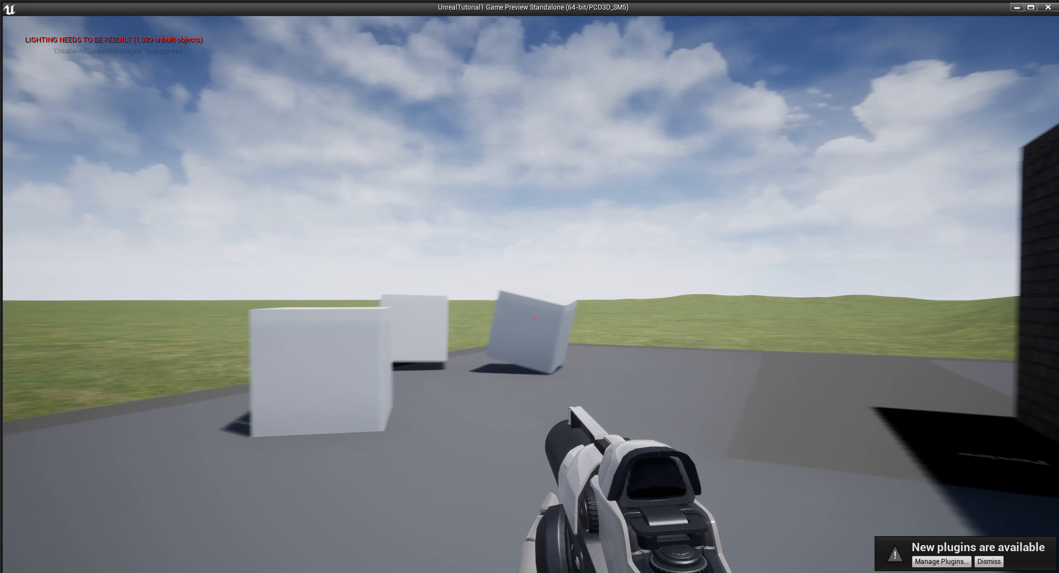
{"action": "left_click", "coordinate": [534, 317]}
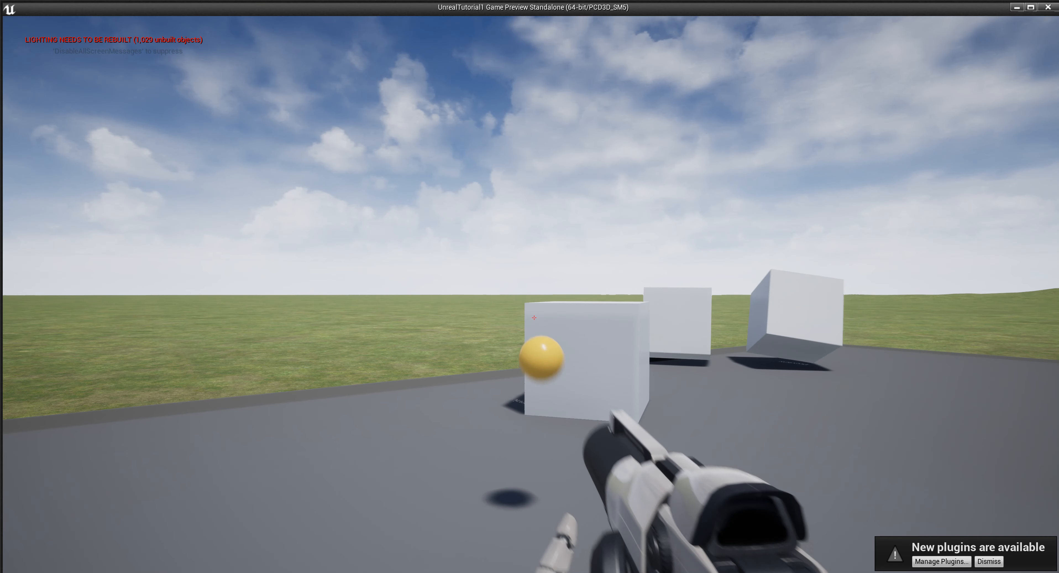
{"action": "key", "text": "Escape"}
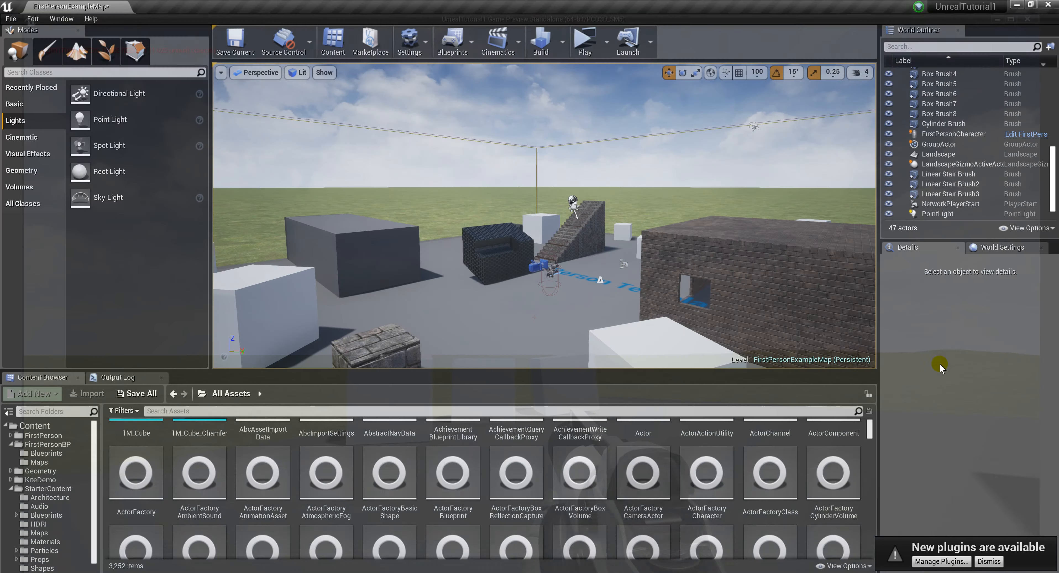